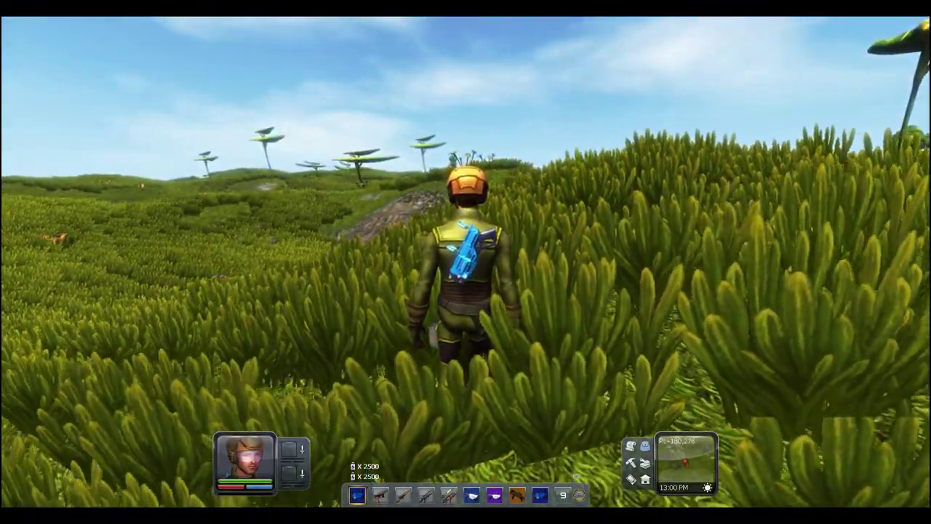
key(w)
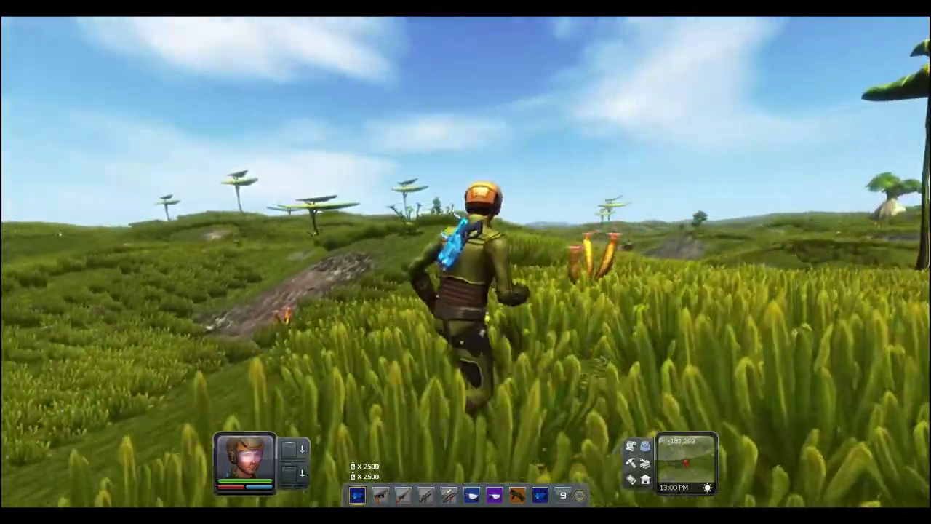
key(w)
key(1)
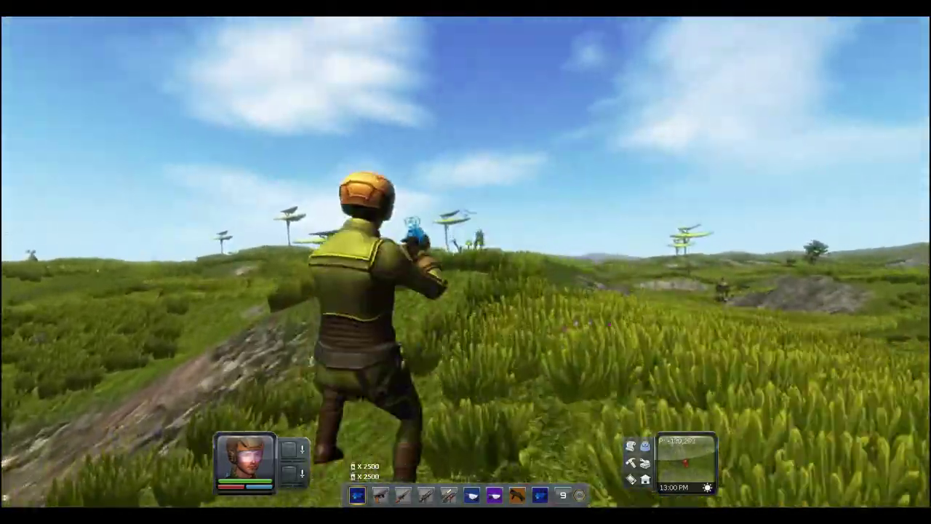
key(w)
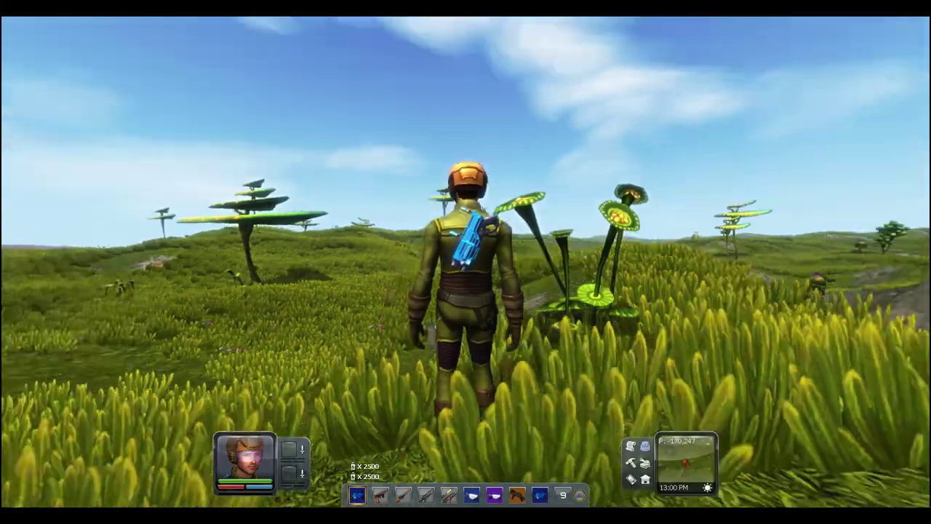
key(w)
click(465, 212)
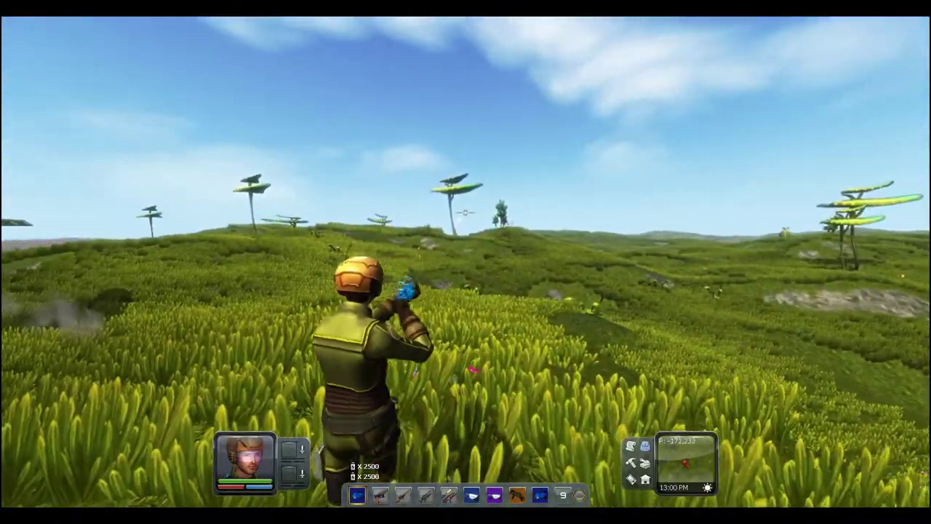
key(x)
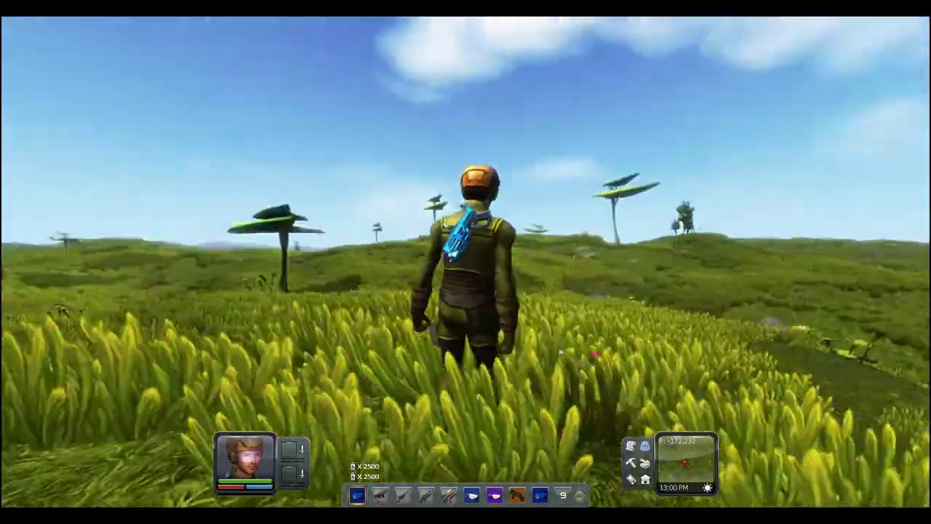
key(w)
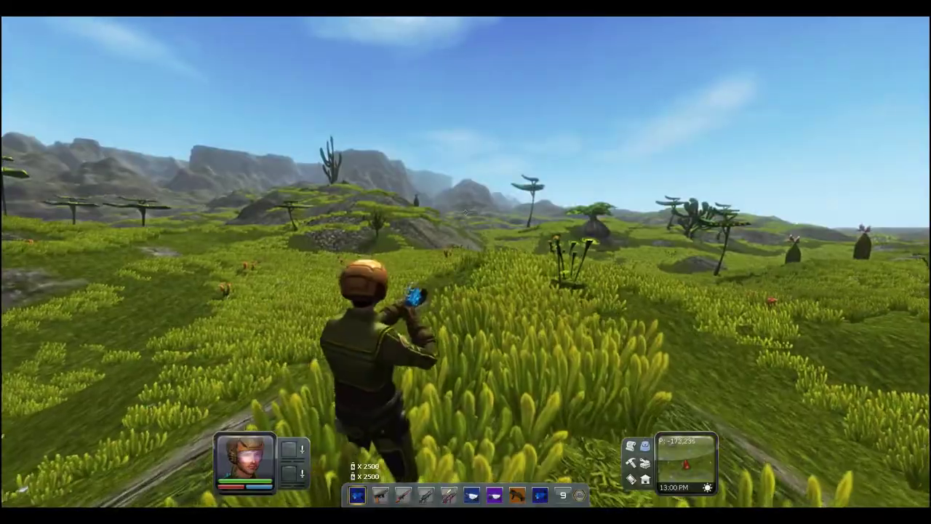
key(w)
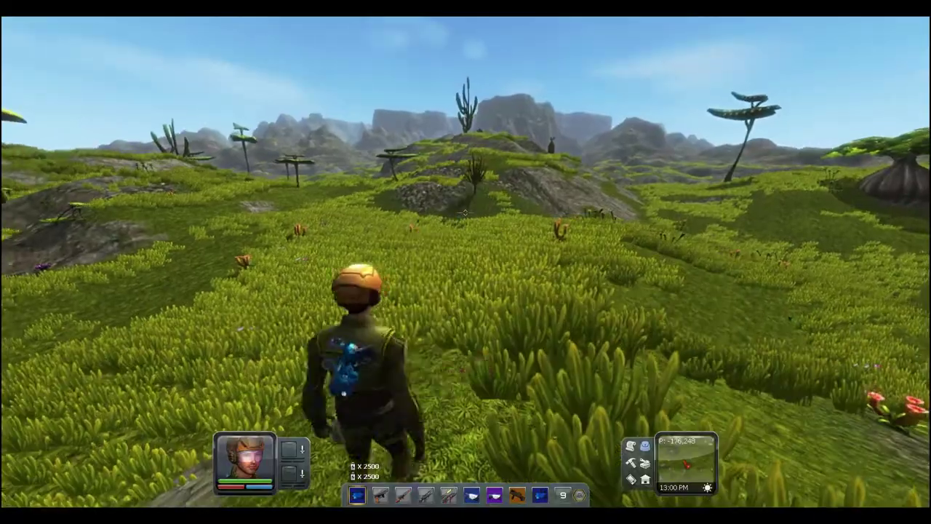
click(465, 212)
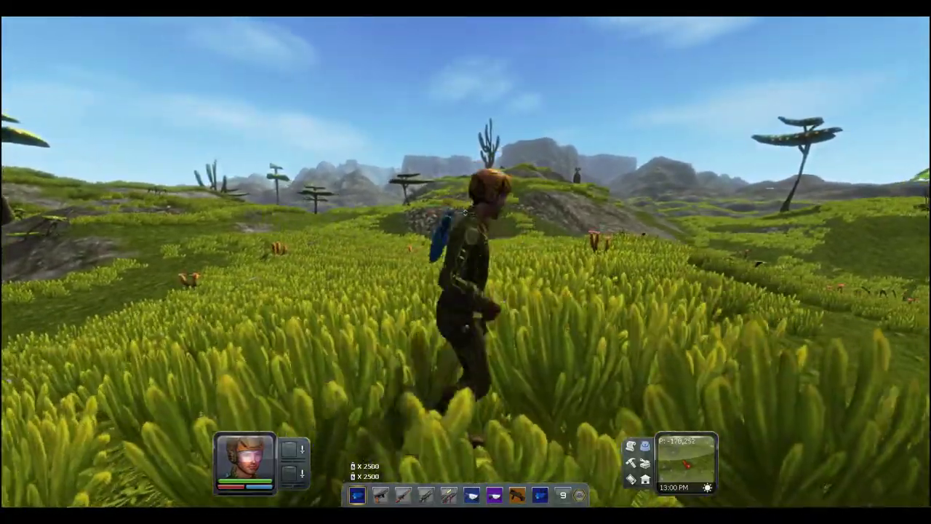
key(w)
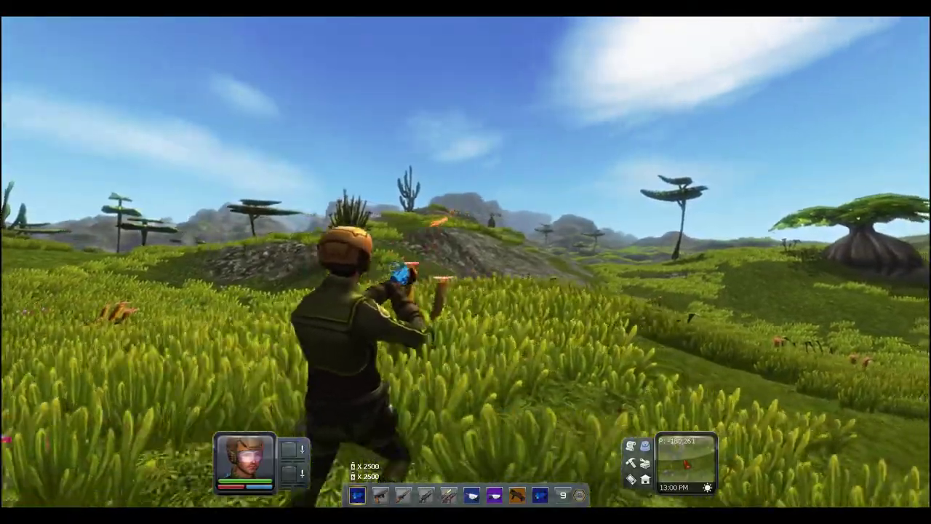
key(w)
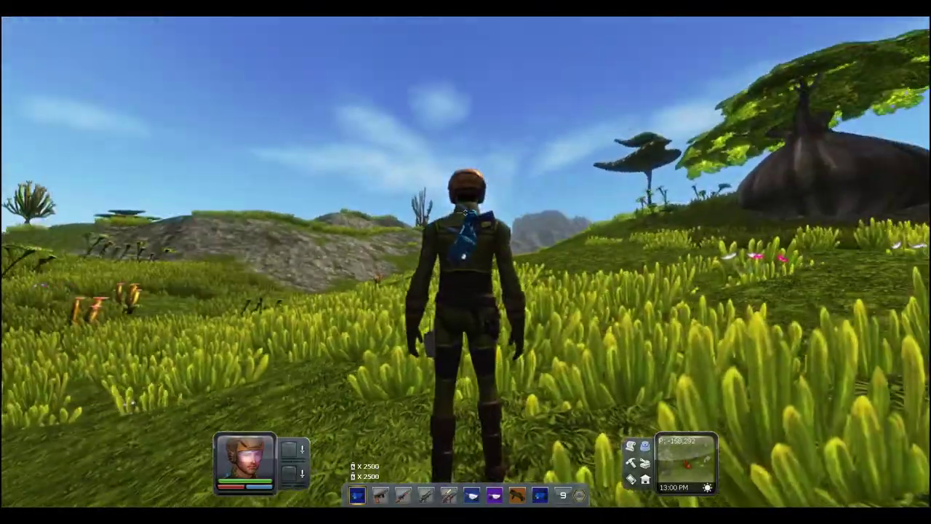
key(w)
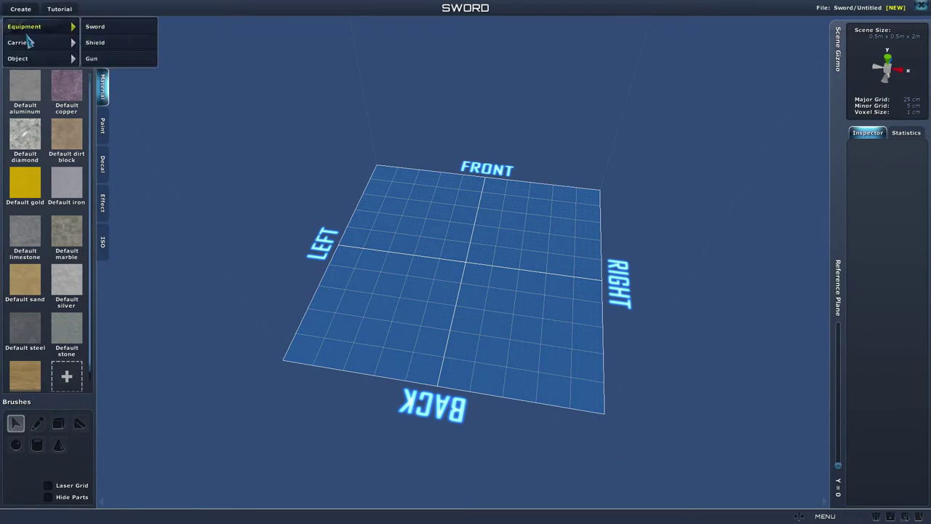
Start a new gun creation with an empty build grid.
click(102, 60)
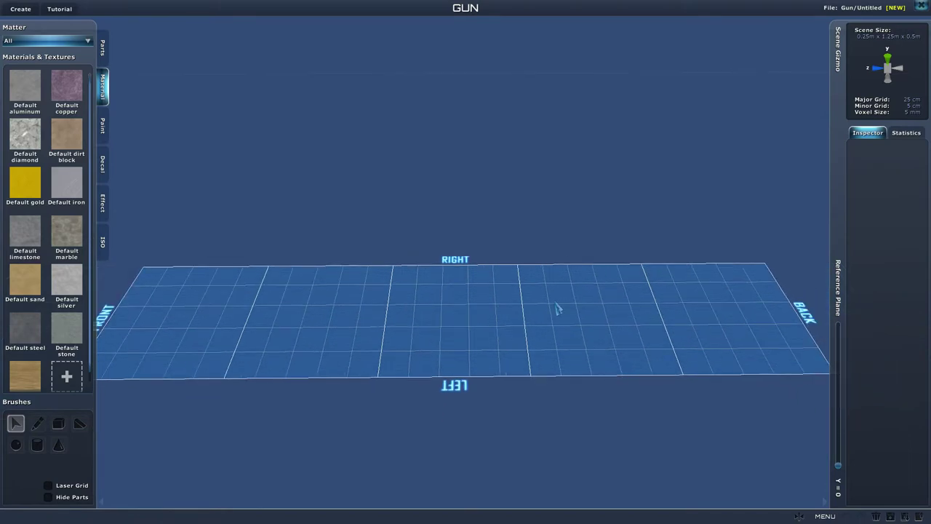
scroll(555, 421, up, 3)
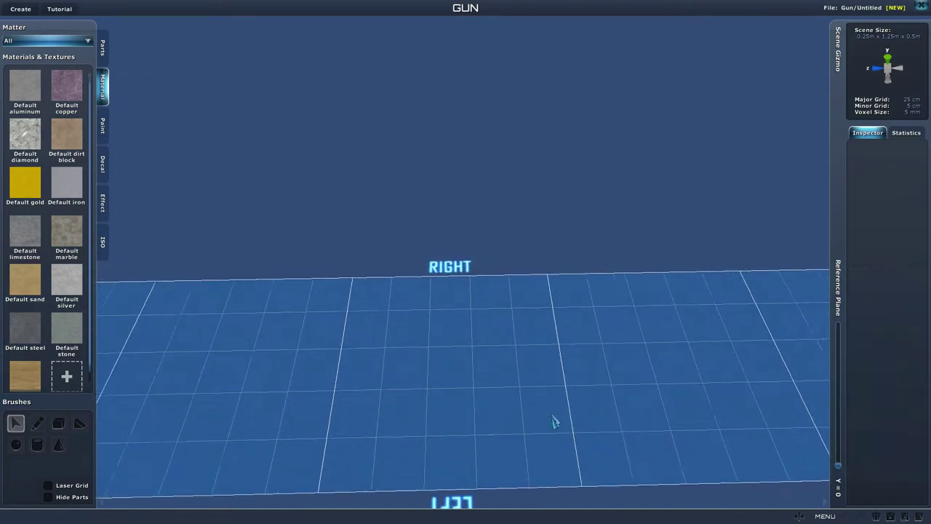
scroll(555, 418, down, 3)
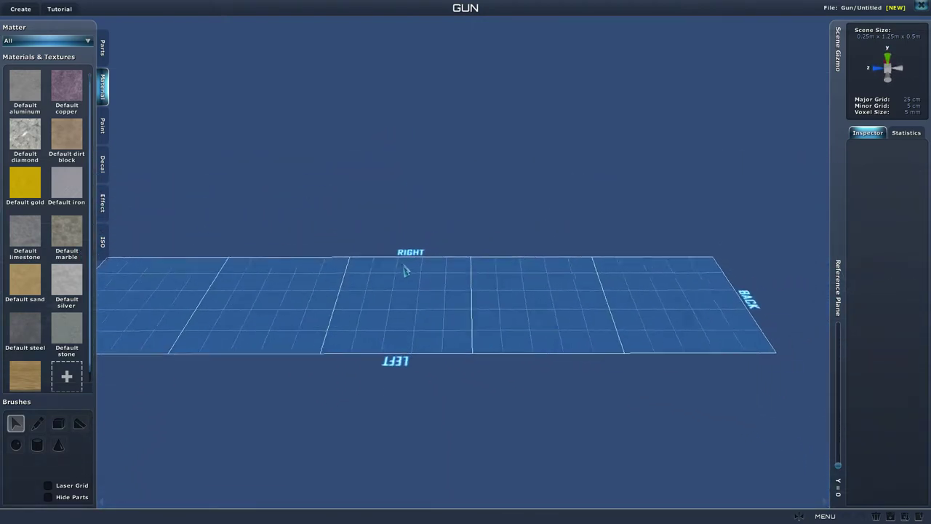
Place a Rifle Grip Type 01 part on the base grid near the back end.
click(105, 48)
click(67, 88)
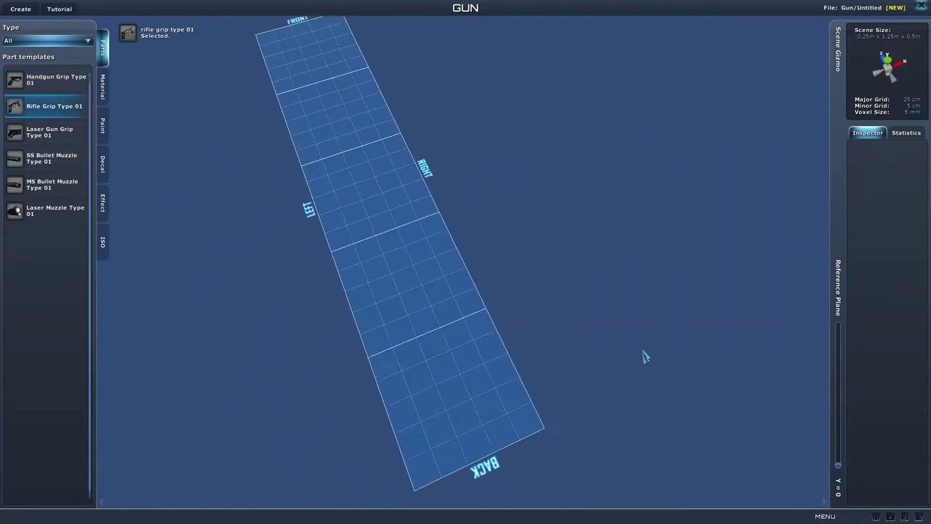
right_drag(699, 361, 536, 345)
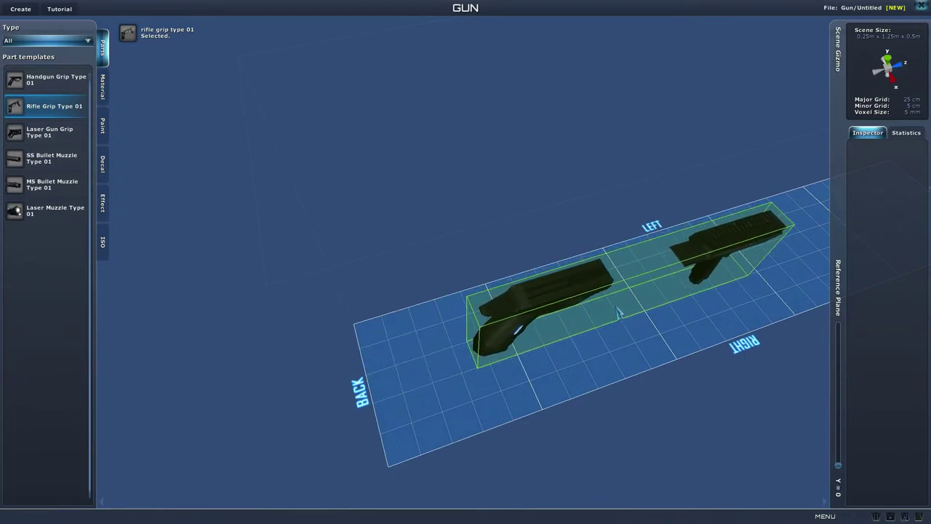
click(552, 333)
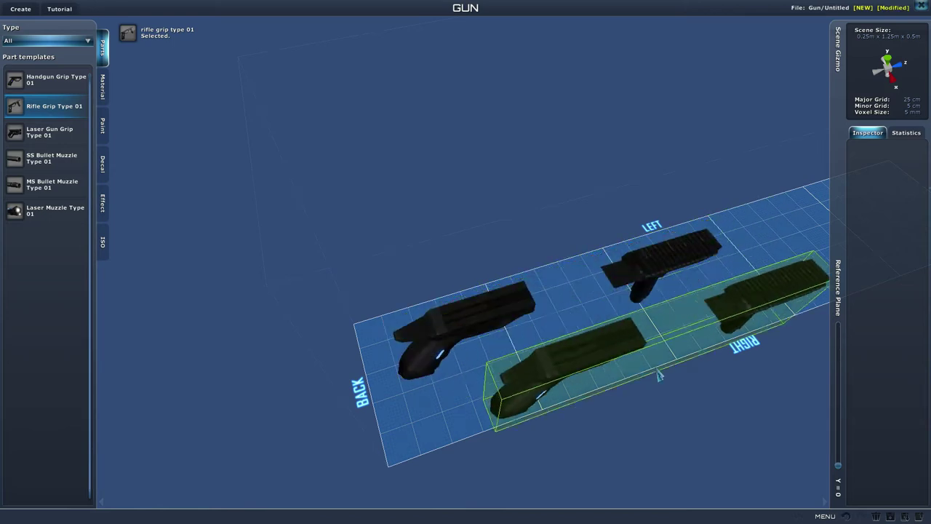
Centre the placed rifle grip across the grid's width by moving it to X 0.1250, and deselect it.
right_drag(663, 375, 786, 368)
right_click(539, 393)
click(472, 378)
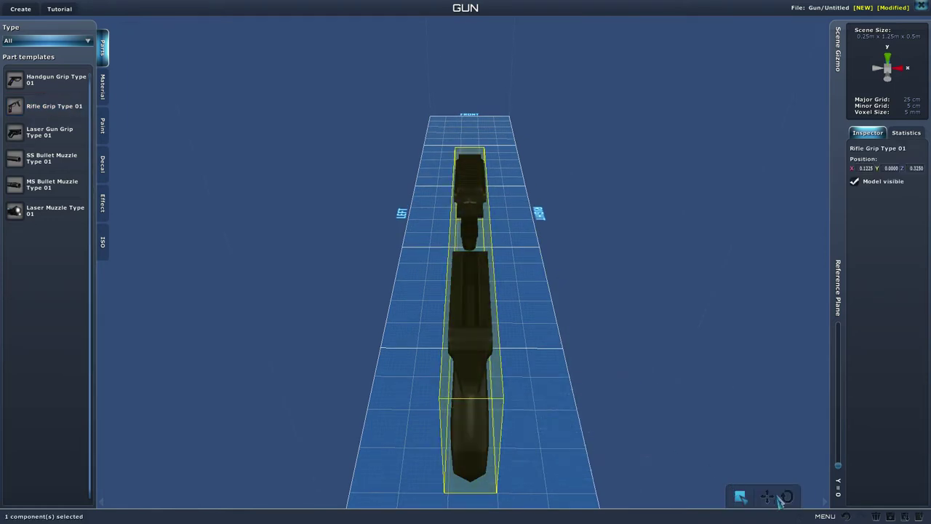
click(485, 381)
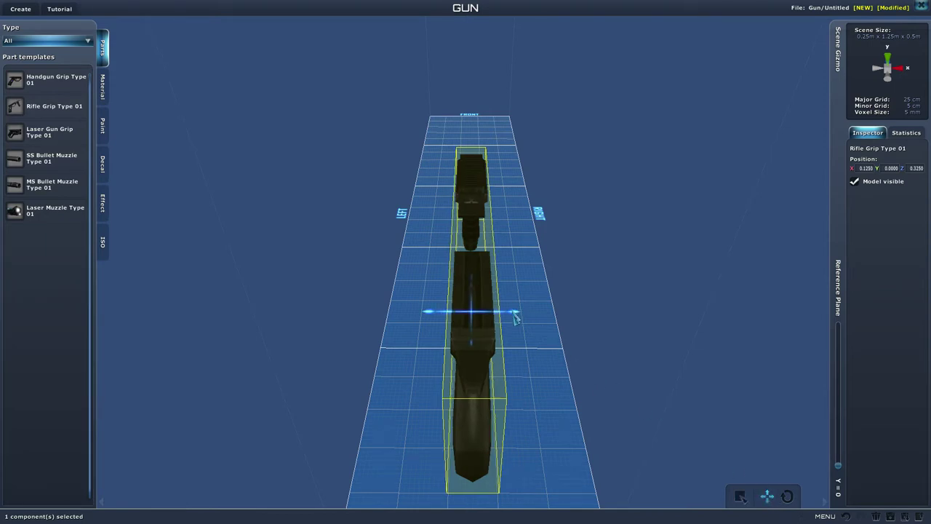
scroll(631, 366, down, 2)
click(659, 370)
Raise the reference plane to Y = 38, just above the tops of the two rifle grip pieces.
right_drag(660, 370, 545, 358)
scroll(546, 358, down, 4)
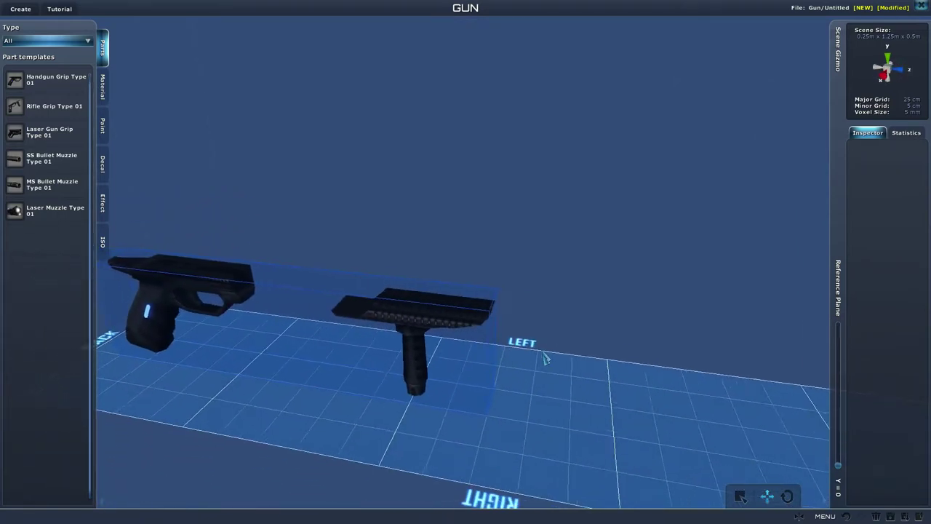
right_drag(248, 422, 241, 441)
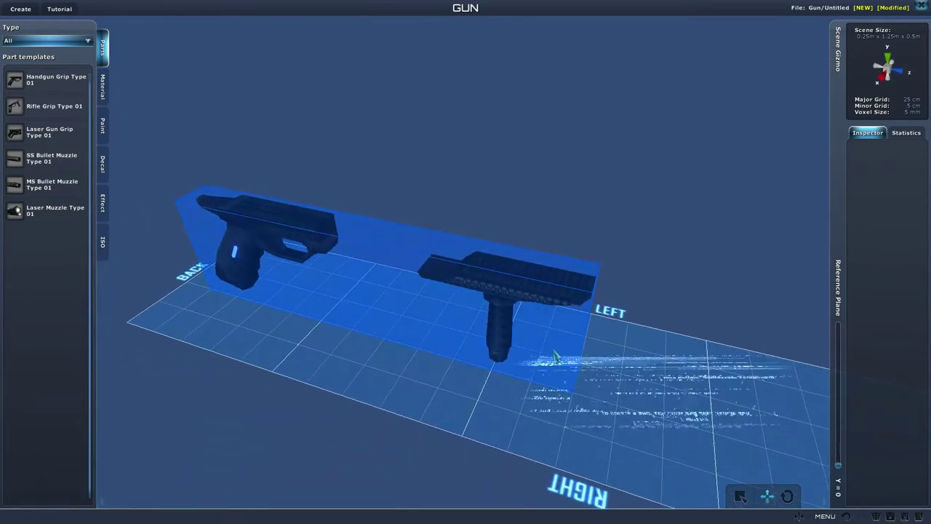
right_drag(531, 354, 503, 337)
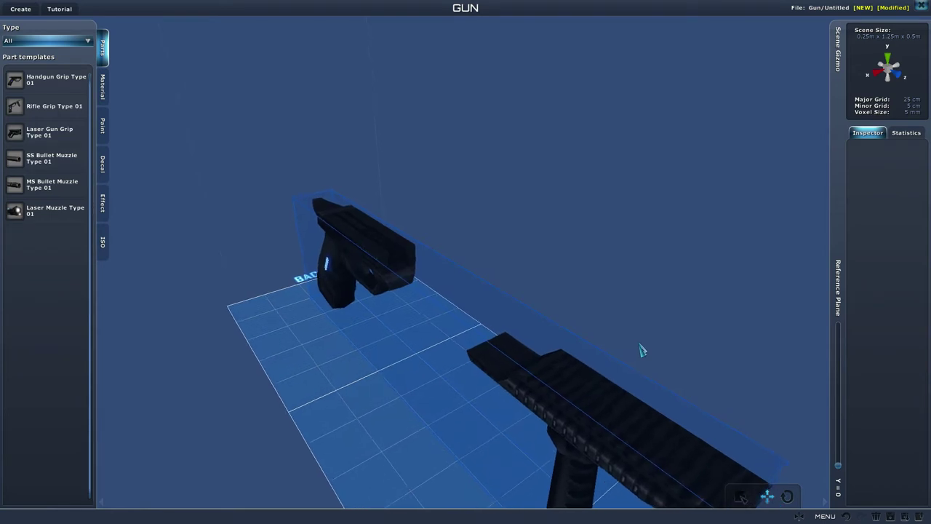
scroll(637, 374, down, 3)
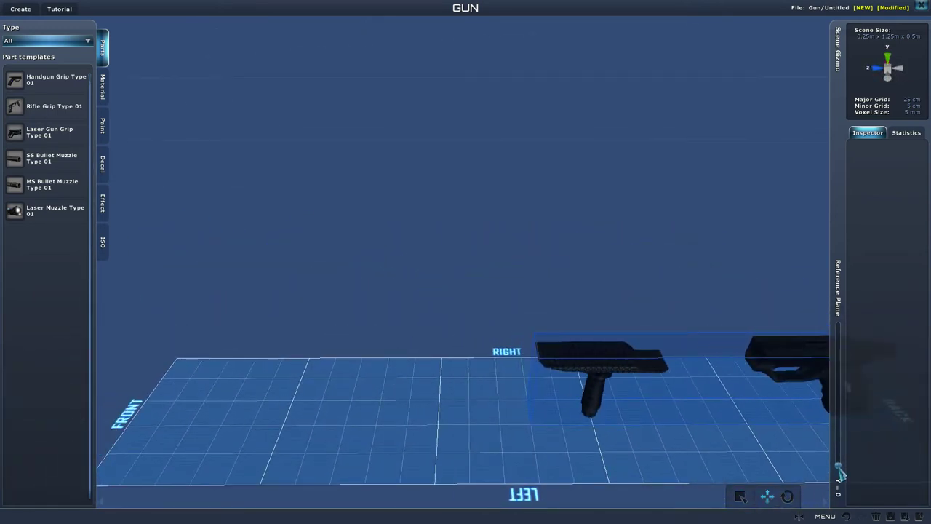
drag(840, 473, 845, 427)
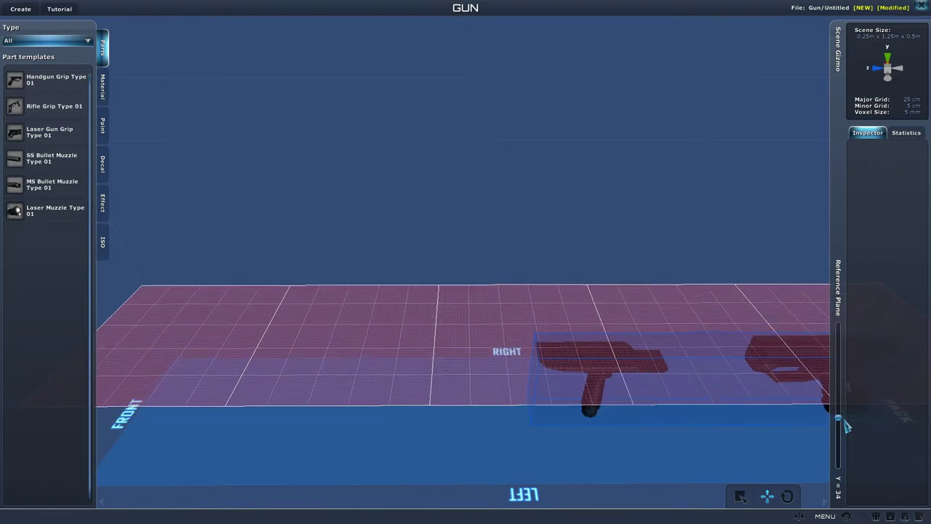
scroll(764, 475, down, 2)
right_drag(764, 476, 748, 450)
scroll(737, 495, up, 3)
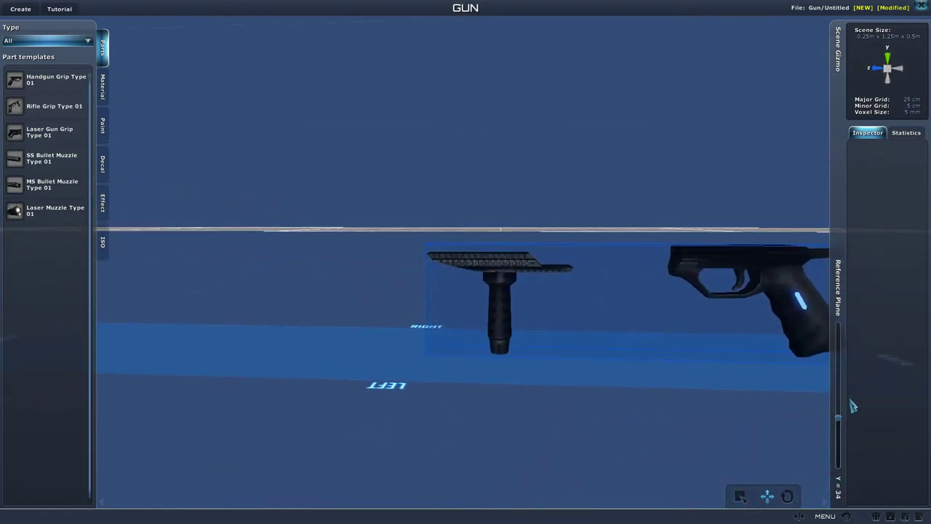
drag(841, 424, 841, 412)
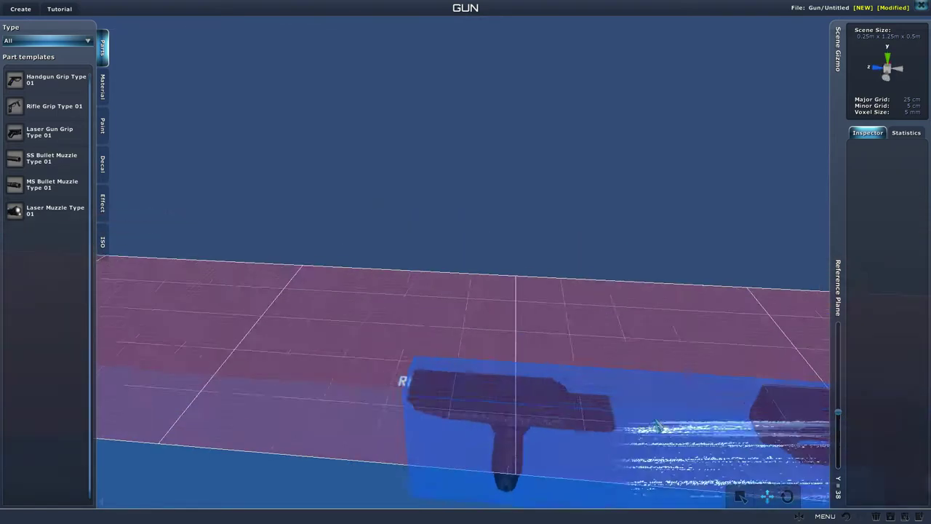
Place an SS Bullet Muzzle Type 01 on the raised plane, centred over the front end of the foregrip.
scroll(668, 431, down, 1)
right_drag(667, 430, 651, 460)
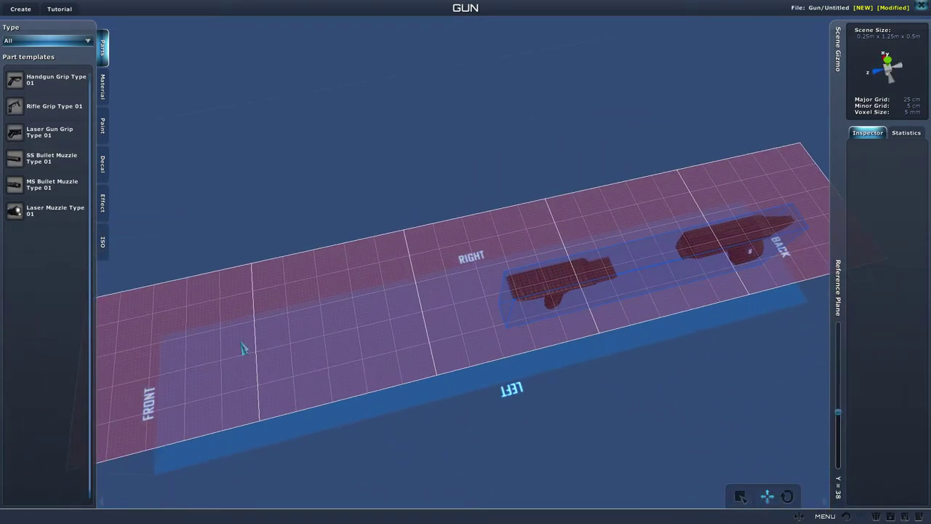
click(51, 169)
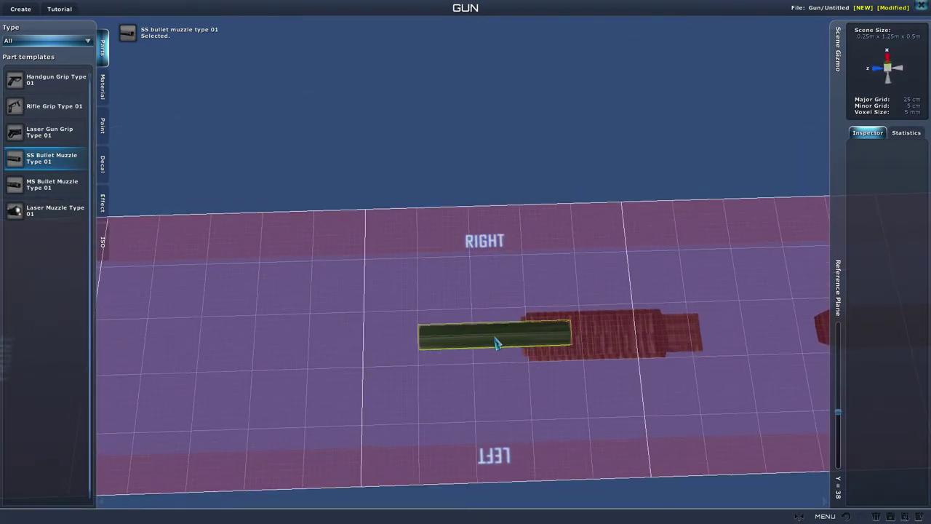
click(496, 343)
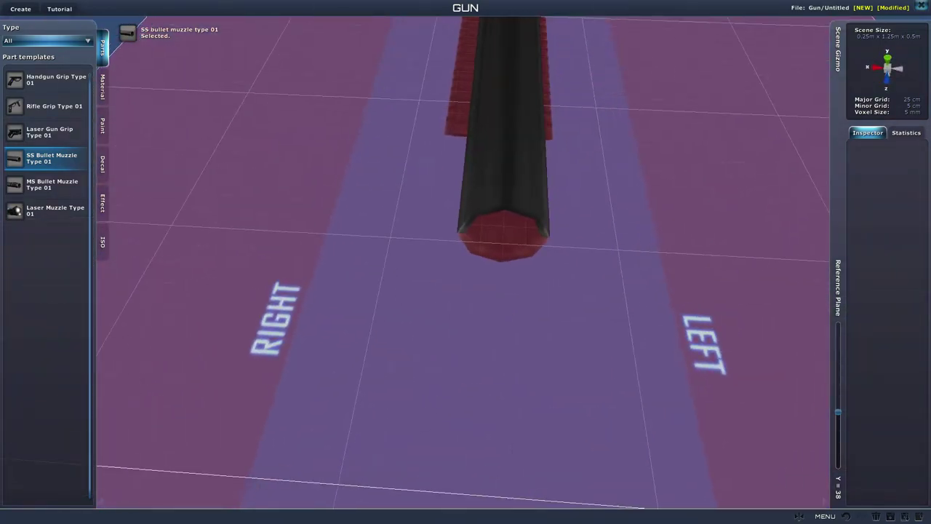
Extend the barrel toward the front with three more SS Bullet Muzzle Type 01 segments placed end to end along the centre line.
scroll(495, 343, down, 5)
right_drag(501, 393, 488, 407)
scroll(488, 407, up, 2)
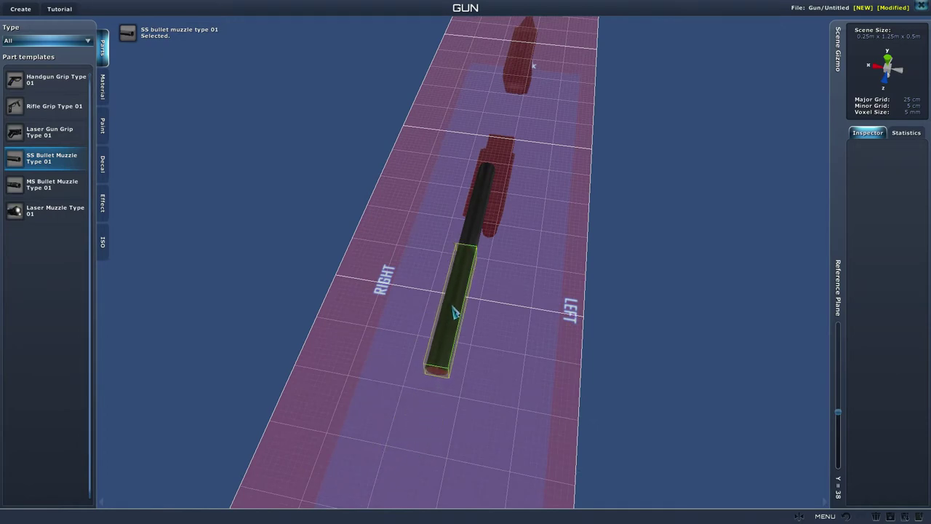
scroll(436, 349, down, 3)
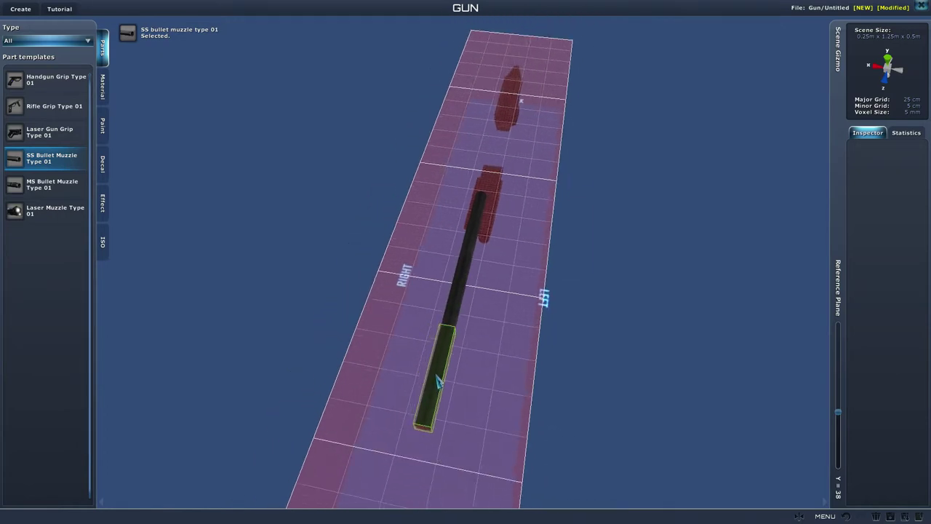
click(439, 382)
scroll(613, 407, down, 3)
right_drag(613, 407, 623, 381)
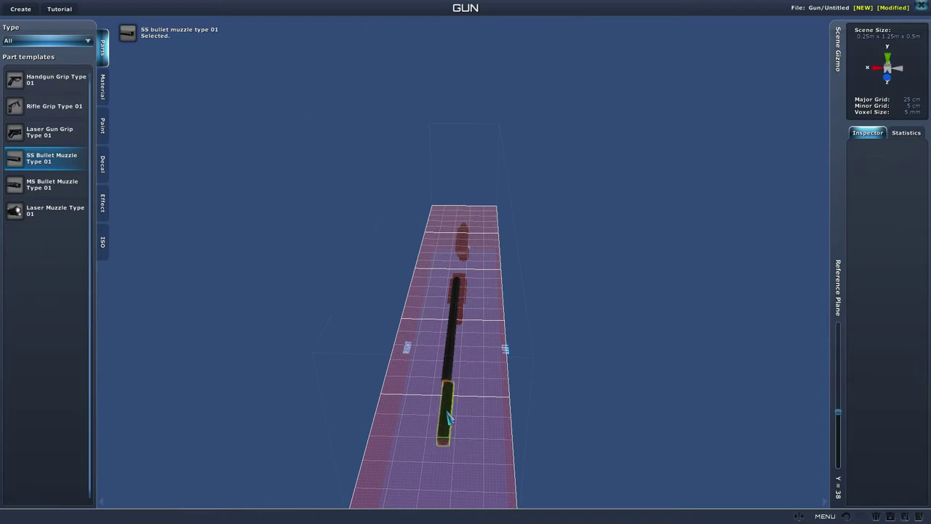
click(464, 424)
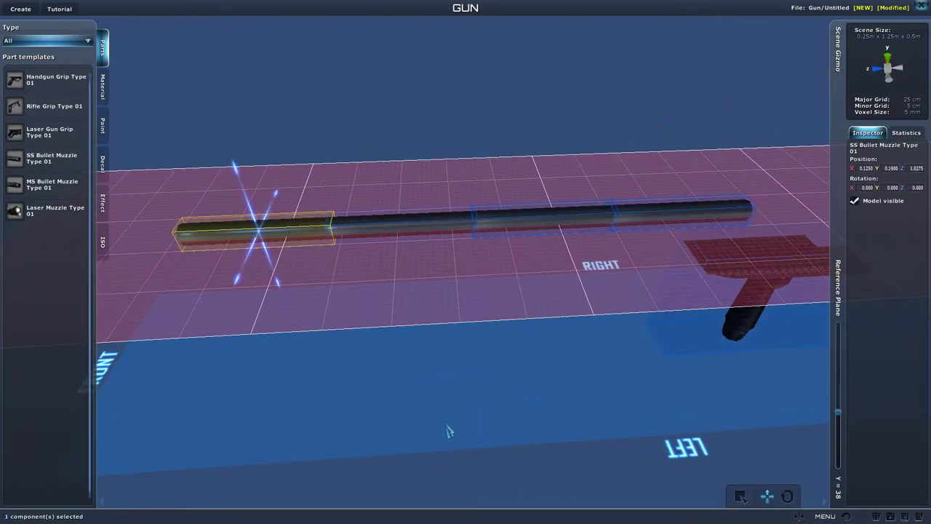
Lower the reference plane to Y = 27 and choose the Box brush with default aluminum.
scroll(519, 433, down, 3)
right_drag(520, 433, 491, 390)
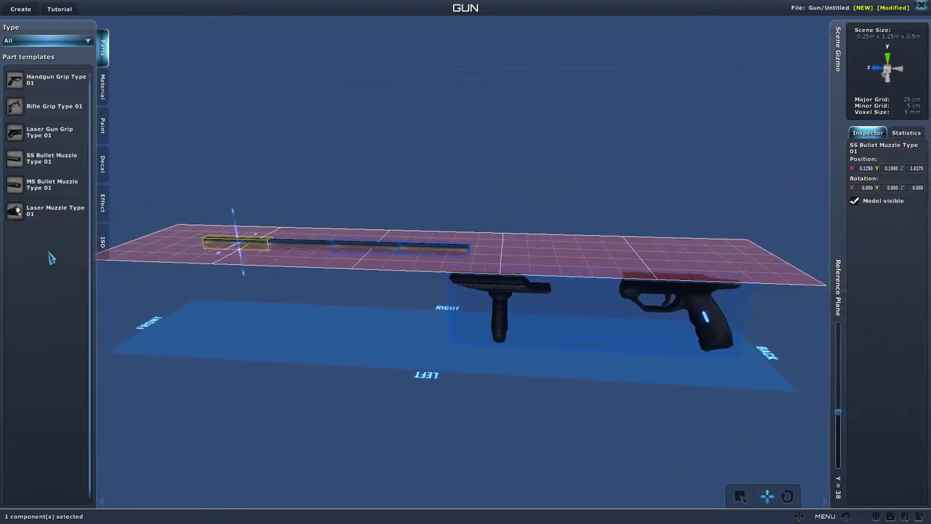
click(103, 95)
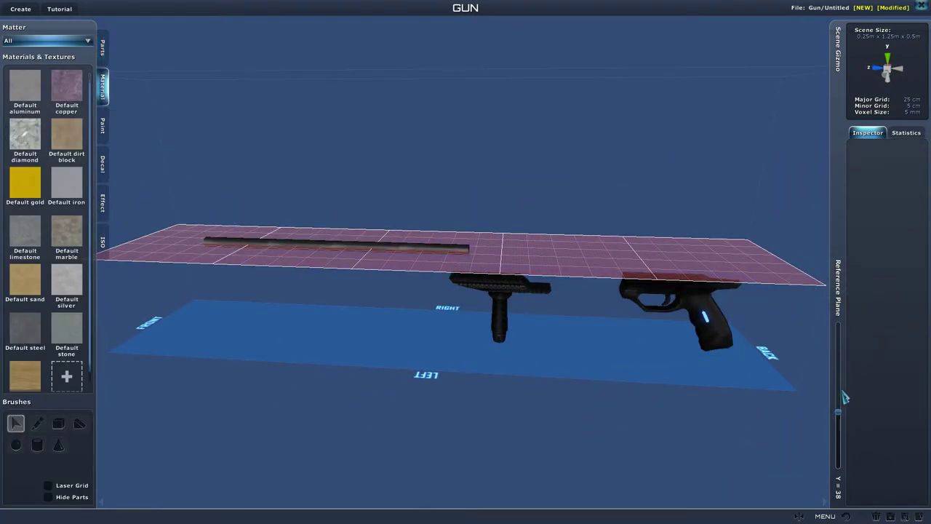
drag(840, 416, 851, 434)
scroll(524, 408, up, 3)
right_drag(523, 407, 483, 423)
scroll(325, 393, up, 3)
right_drag(326, 387, 323, 419)
scroll(323, 418, down, 3)
scroll(325, 427, down, 5)
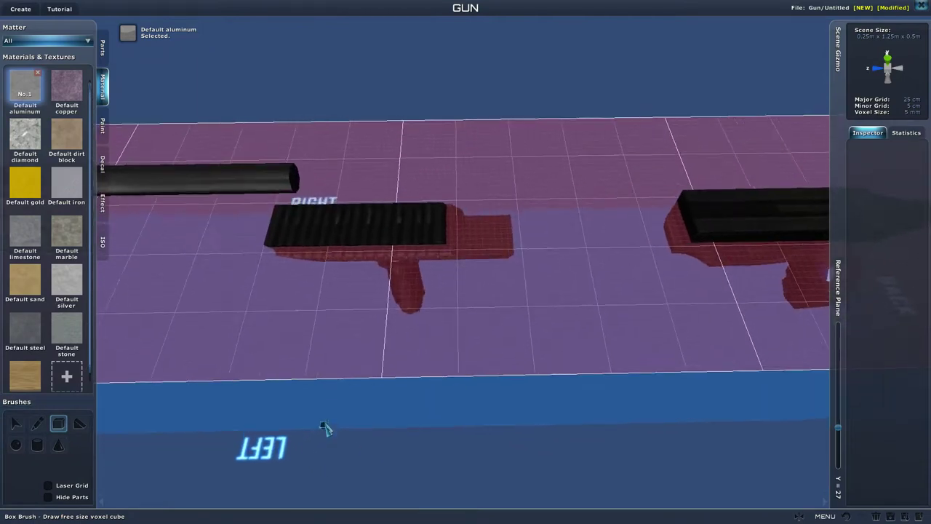
Draw an aluminum slab about 10 x 69 x 3 voxels, bridging the foregrip and the front of the rear grip.
scroll(327, 434, up, 4)
scroll(324, 429, up, 4)
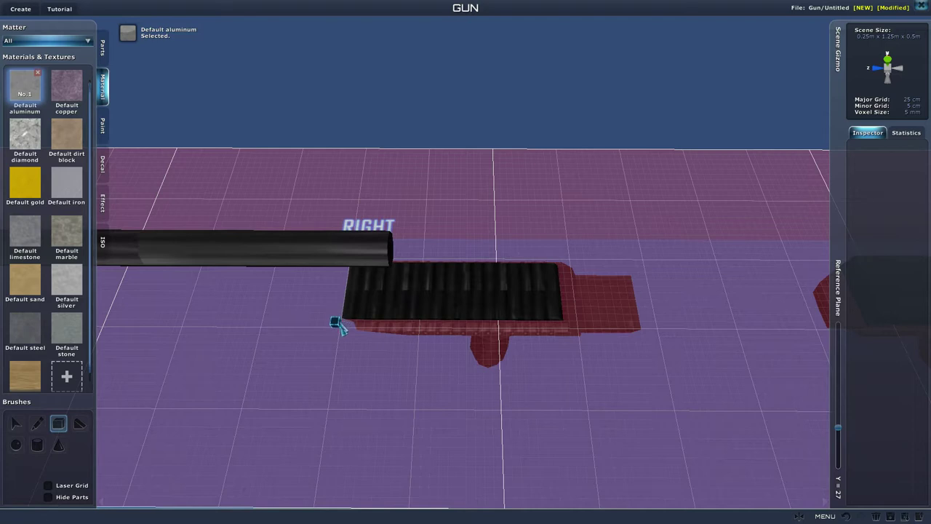
mouse_move(712, 331)
mouse_down()
mouse_move(613, 331)
mouse_move(624, 319)
mouse_move(620, 270)
mouse_up()
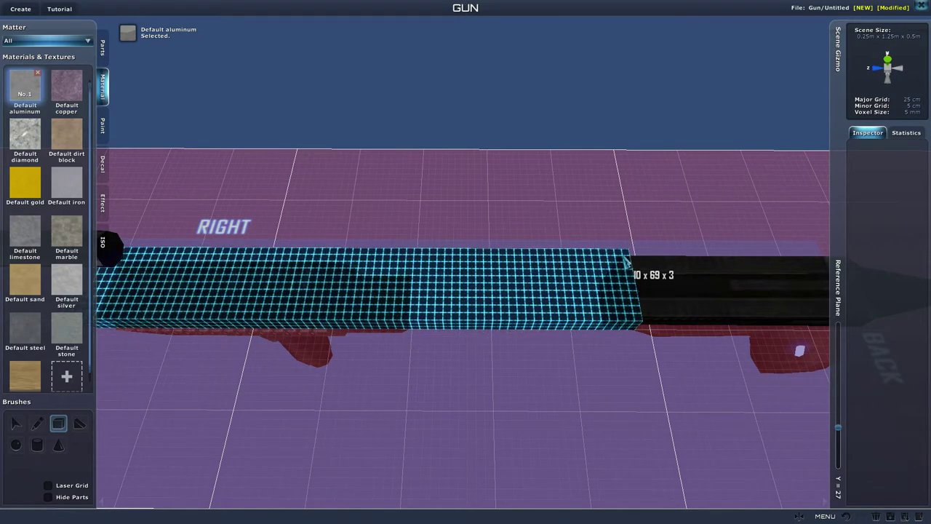
click(624, 261)
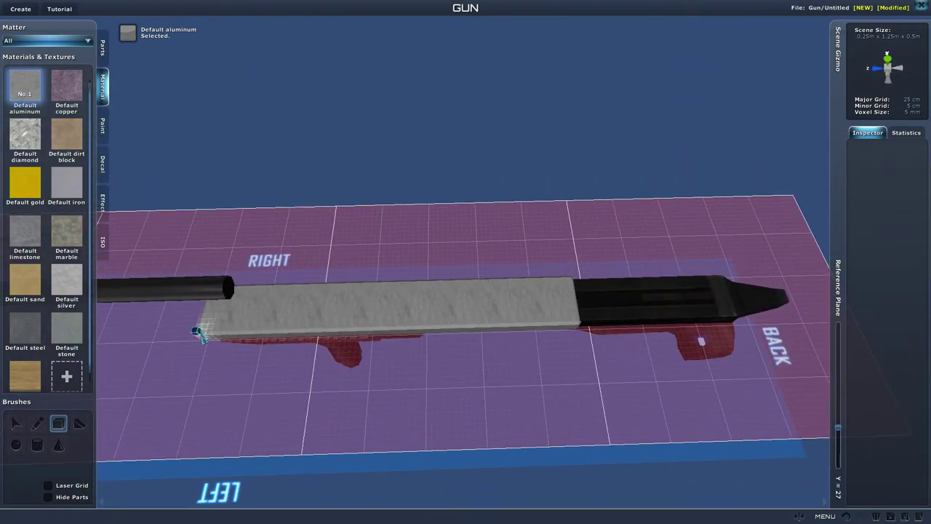
mouse_move(198, 331)
mouse_down()
mouse_move(473, 324)
mouse_move(479, 282)
mouse_up()
key(a)
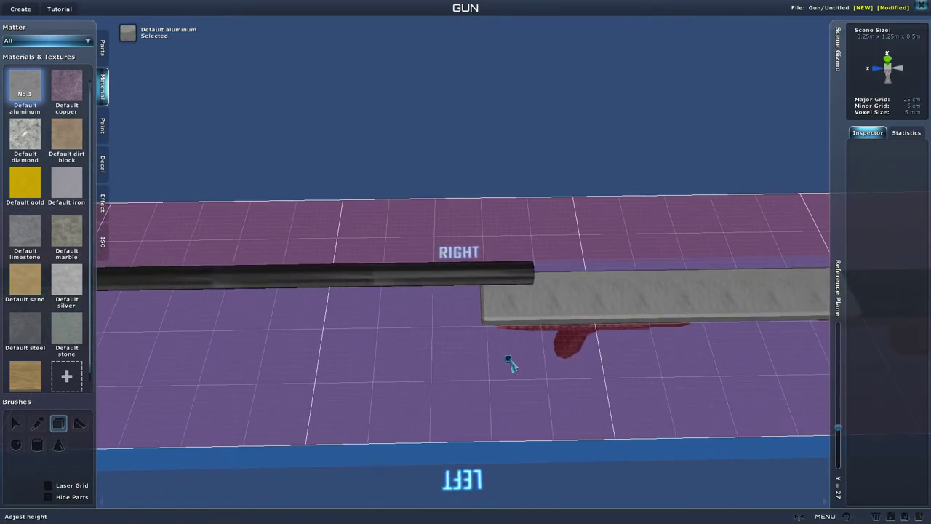
mouse_move(507, 359)
right_down()
mouse_move(500, 372)
mouse_move(513, 365)
right_up()
key(Escape)
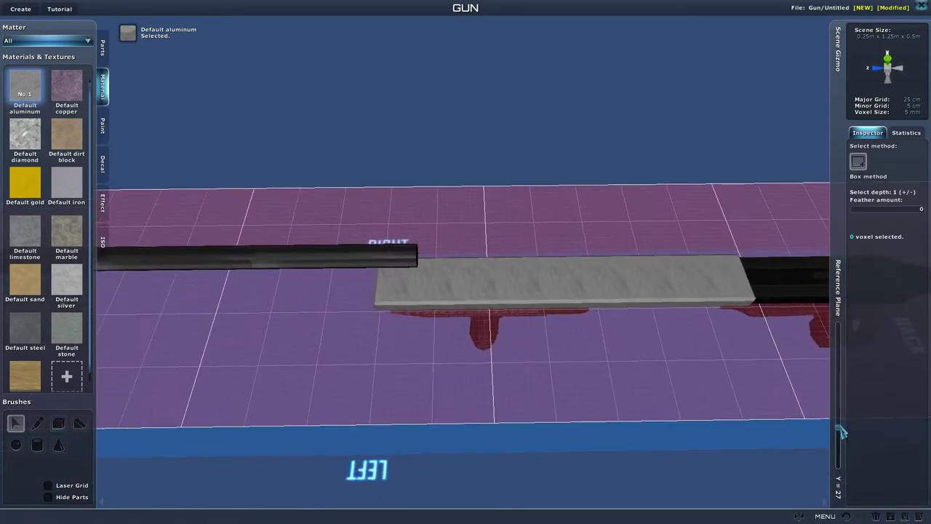
Raise the reference plane to Y = 30 and draw a tall aluminum block on top of the slab, extending over the rear grip.
drag(840, 432, 841, 430)
scroll(706, 439, up, 2)
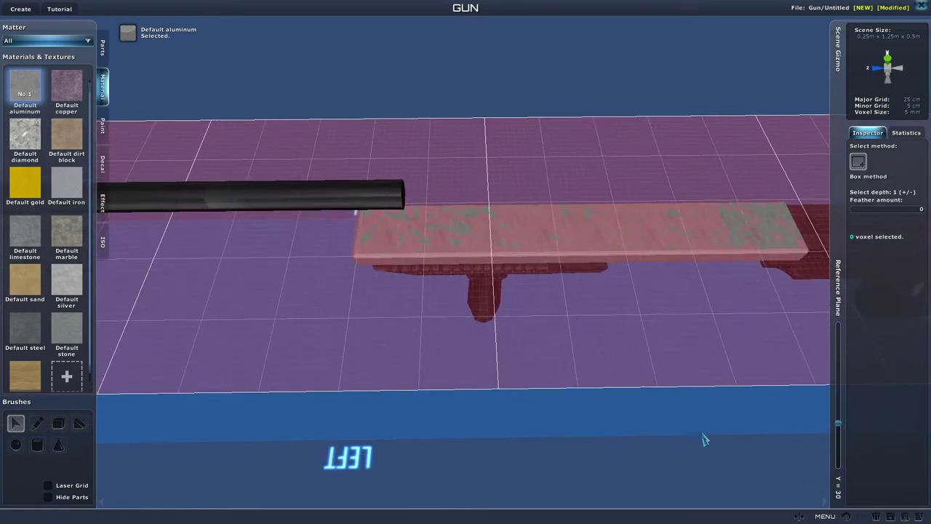
right_drag(706, 438, 676, 449)
scroll(675, 432, up, 2)
scroll(677, 441, down, 2)
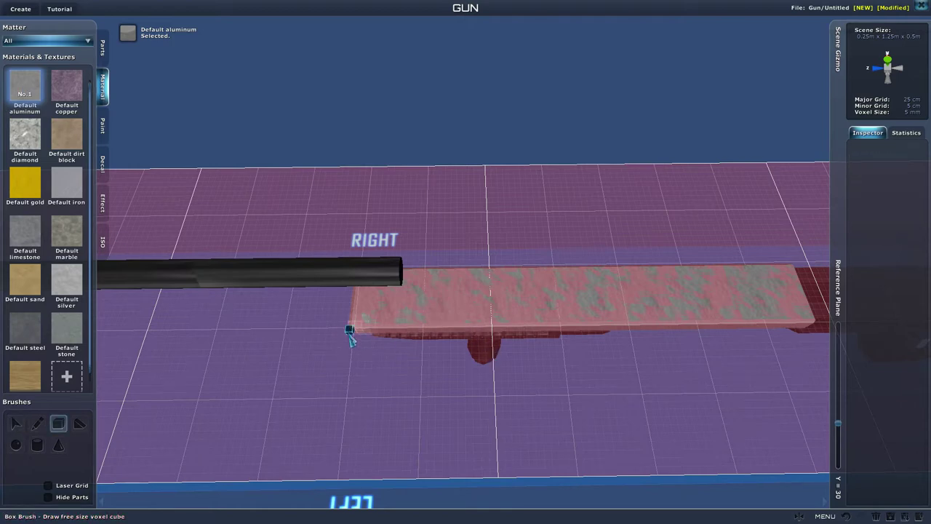
drag(369, 340, 676, 251)
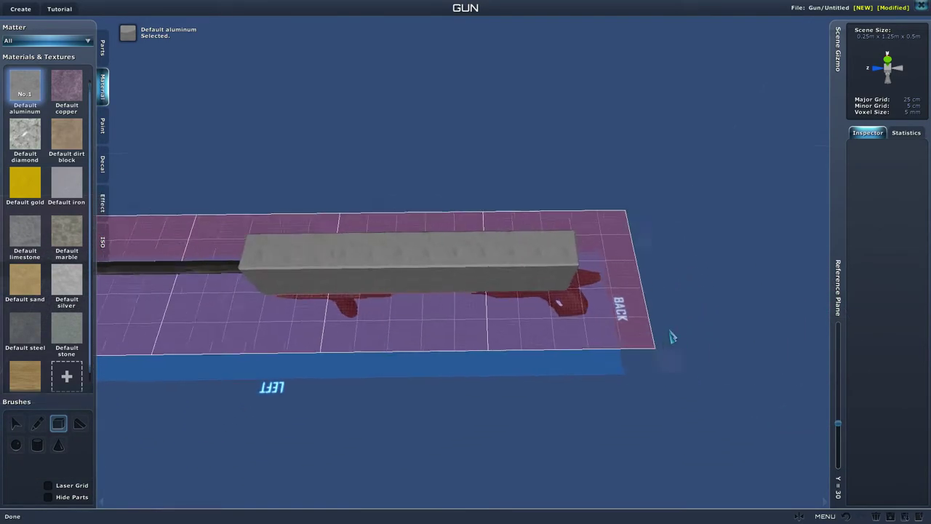
Draw a diagonal aluminum section against the block's back end with the Diagonal brush.
right_drag(671, 275, 640, 305)
click(80, 429)
mouse_move(182, 407)
right_down()
mouse_move(262, 386)
mouse_move(240, 407)
mouse_move(228, 394)
mouse_move(305, 334)
right_up()
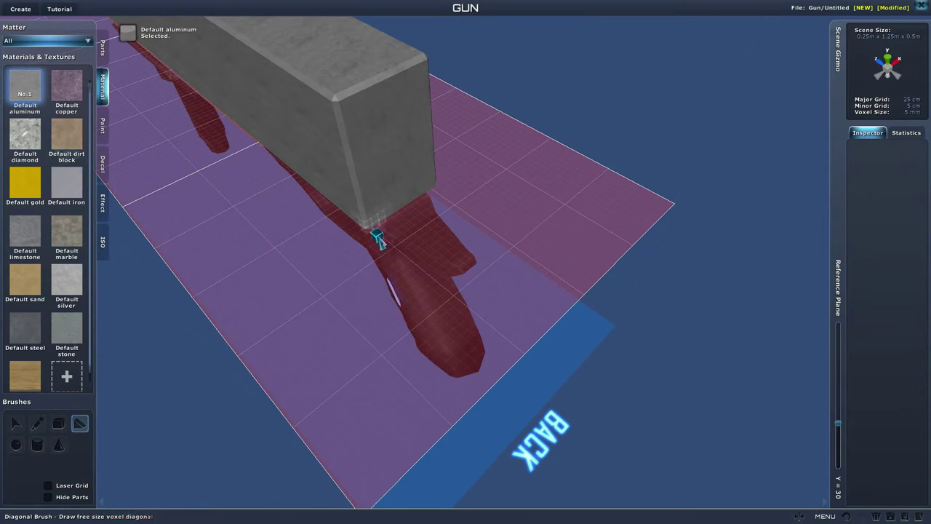
mouse_move(373, 233)
mouse_down()
mouse_move(443, 250)
mouse_move(493, 282)
mouse_move(546, 263)
mouse_move(481, 218)
mouse_move(484, 109)
mouse_up()
scroll(539, 211, down, 5)
right_drag(578, 313, 567, 291)
scroll(627, 287, up, 2)
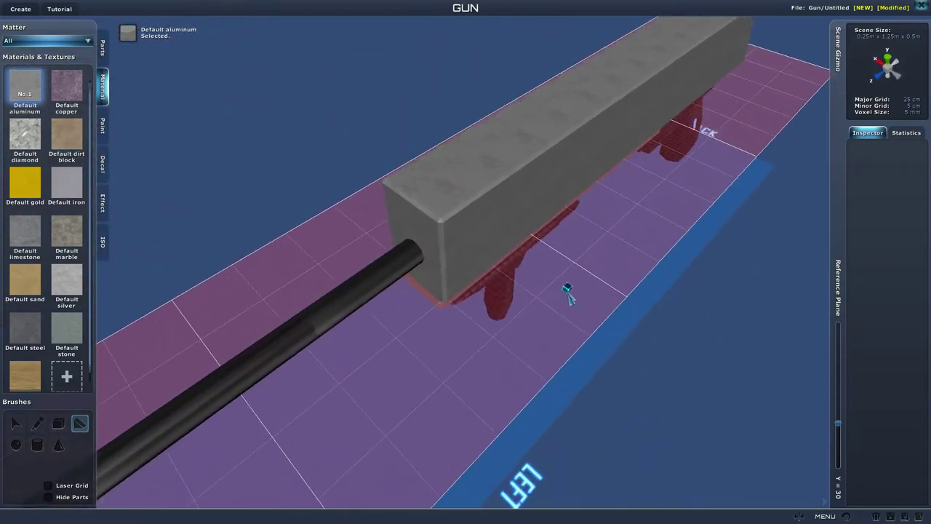
Bevel the block's upper front edge by selecting and deleting 12 x 2 voxel strips across its width.
click(20, 422)
right_drag(320, 451, 422, 476)
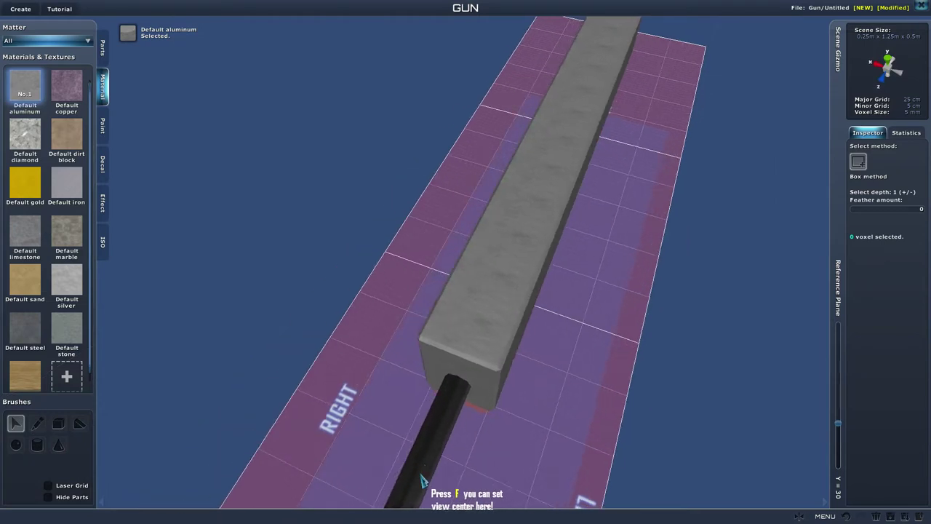
click(513, 374)
click(885, 288)
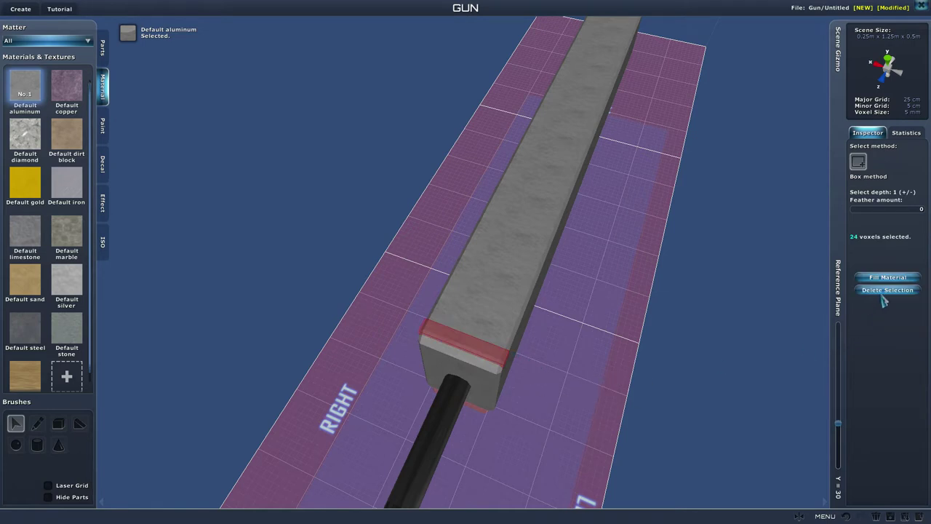
click(887, 290)
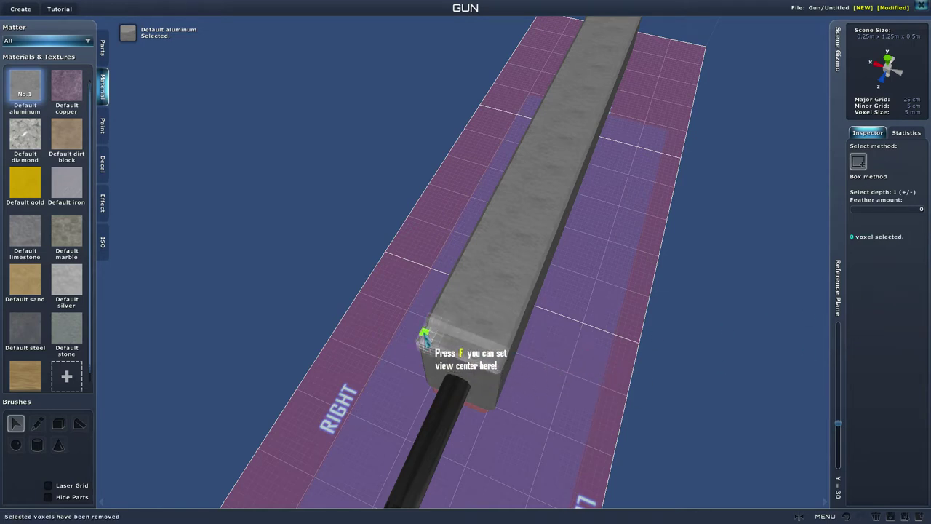
click(477, 360)
click(905, 291)
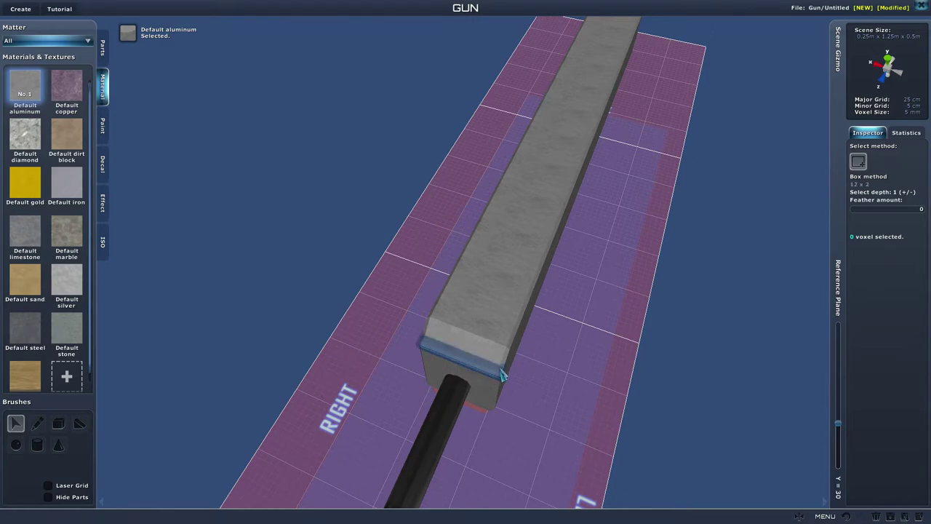
click(882, 292)
Cut away the vertical voxel column at the block's front left corner, plus the single corner voxels above it.
right_drag(810, 313, 765, 323)
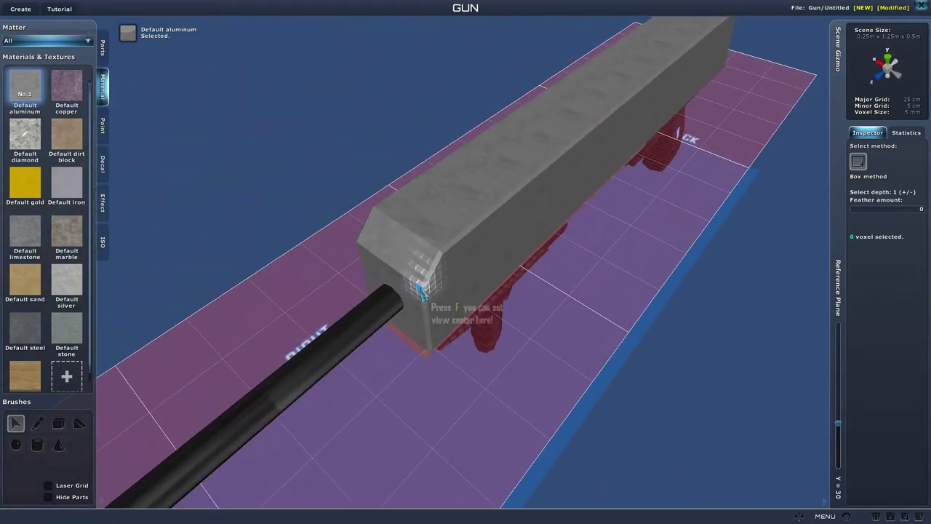
click(439, 374)
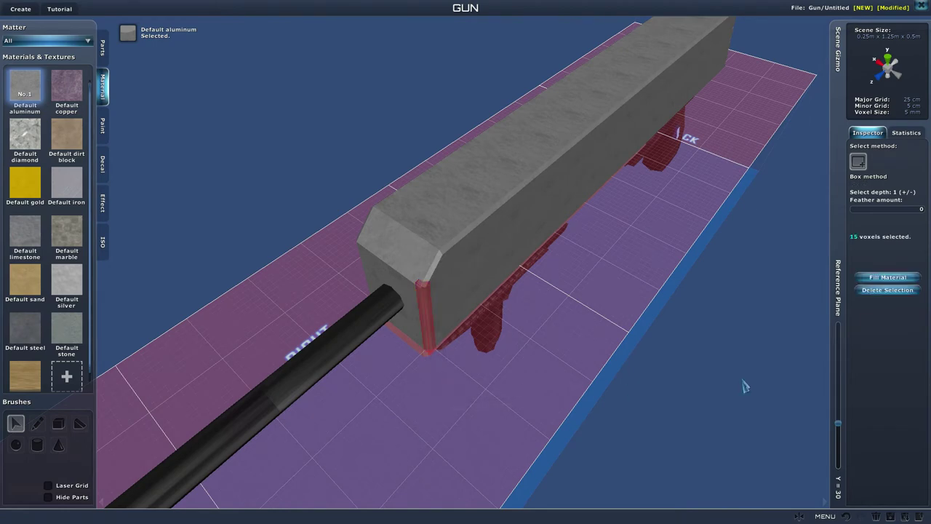
click(898, 293)
middle_drag(749, 316, 518, 181)
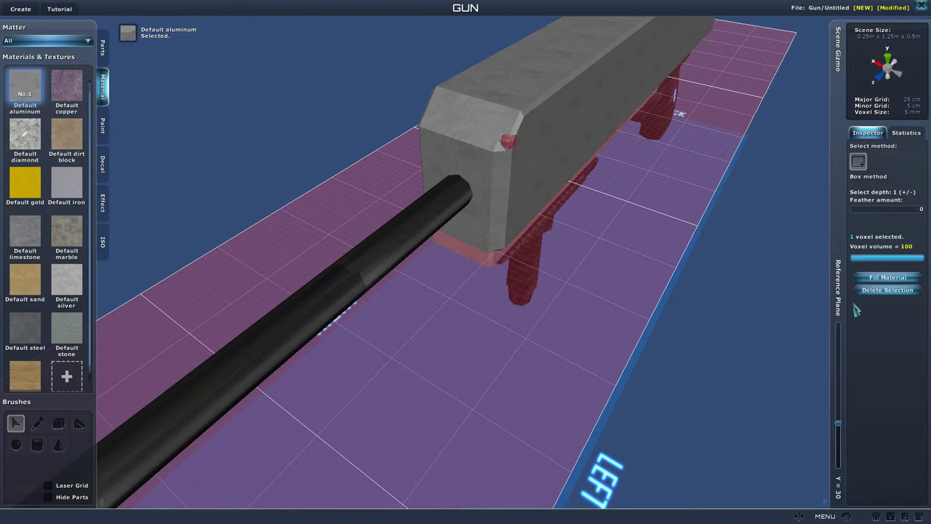
click(873, 290)
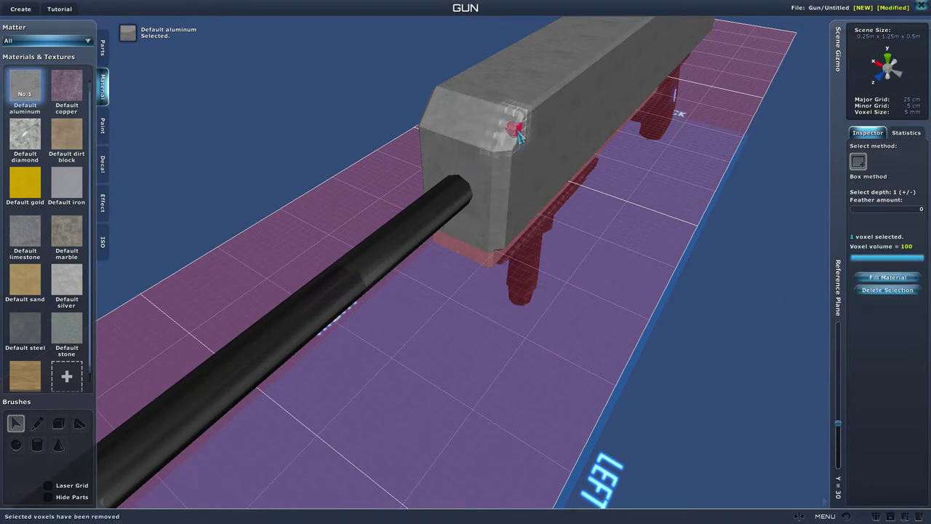
click(861, 289)
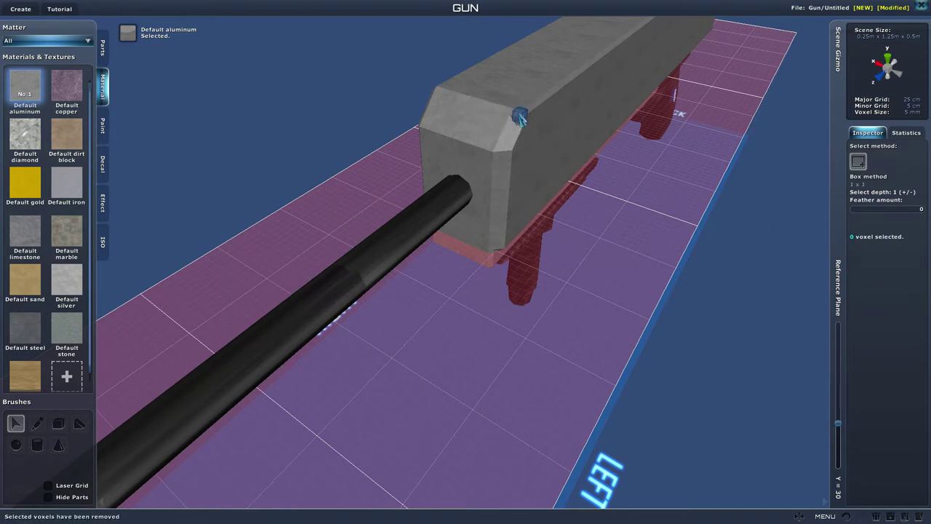
Delete the full-length row of voxels along the block's upper left edge.
right_drag(867, 318, 807, 333)
scroll(807, 332, up, 2)
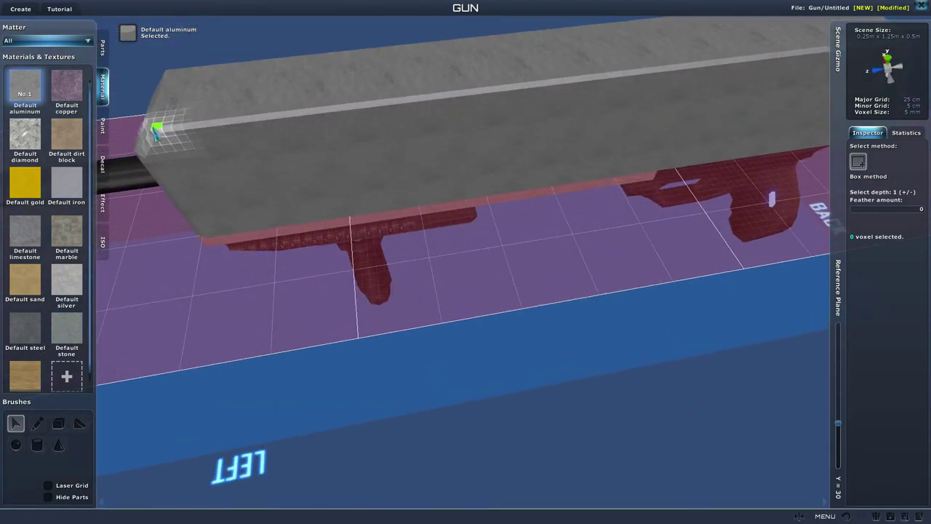
drag(196, 134, 700, 94)
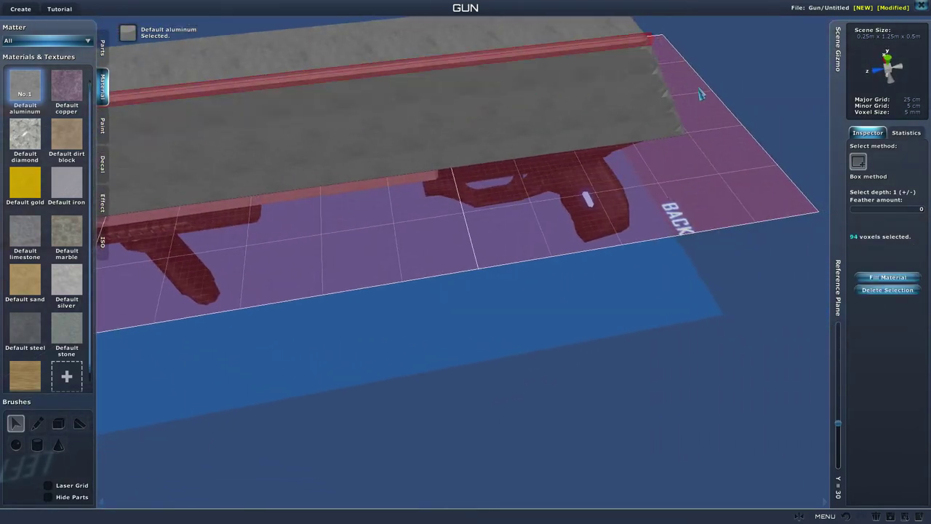
click(887, 290)
Widen the upper left bevel by deleting the adjoining full-length voxel rows on the block's top and left side.
middle_drag(736, 308, 707, 313)
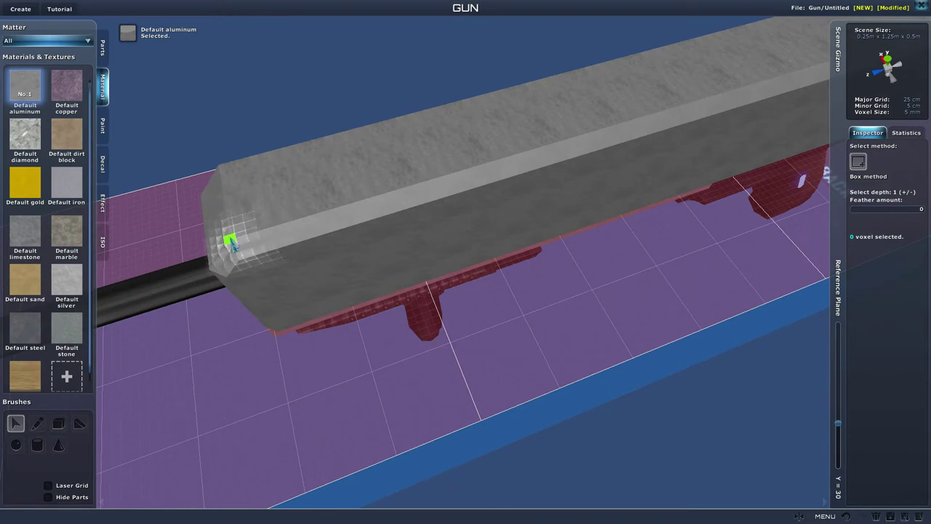
drag(234, 243, 639, 129)
scroll(516, 121, down, 3)
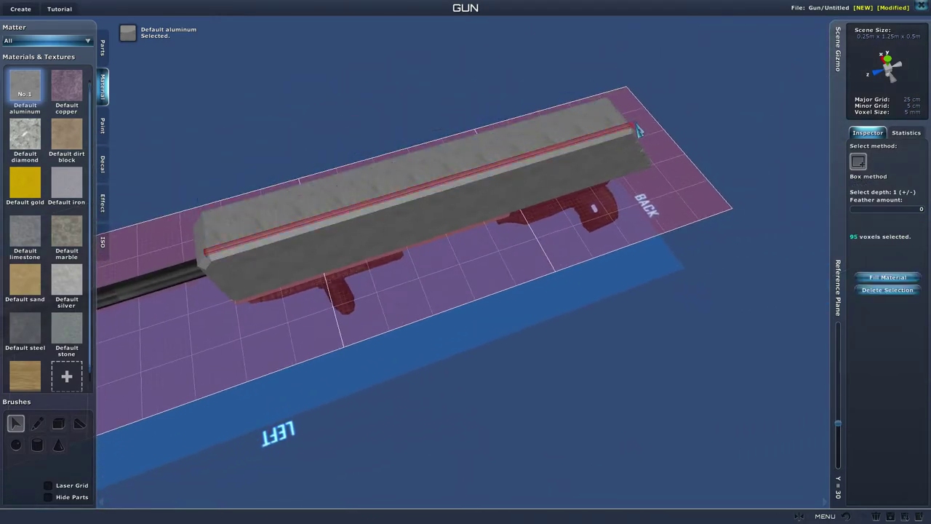
click(862, 289)
scroll(744, 295, up, 5)
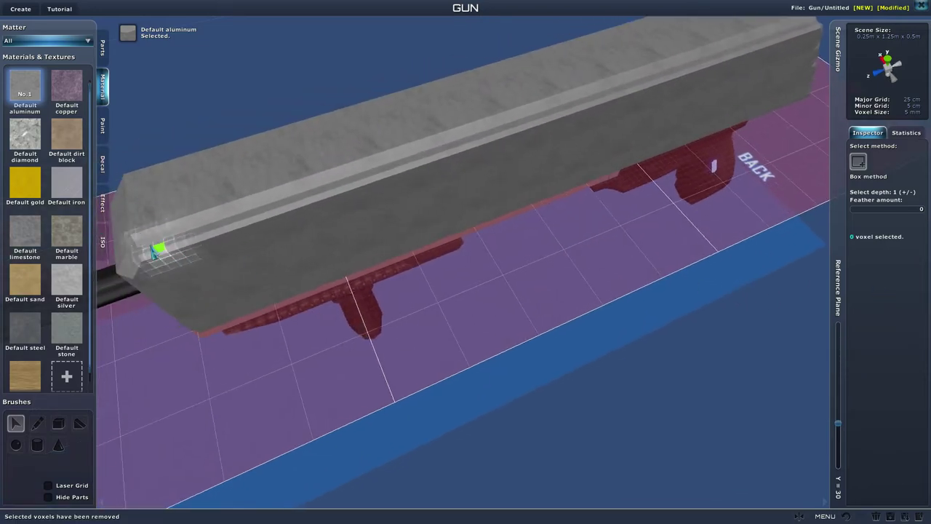
drag(145, 255, 755, 41)
scroll(441, 175, up, 2)
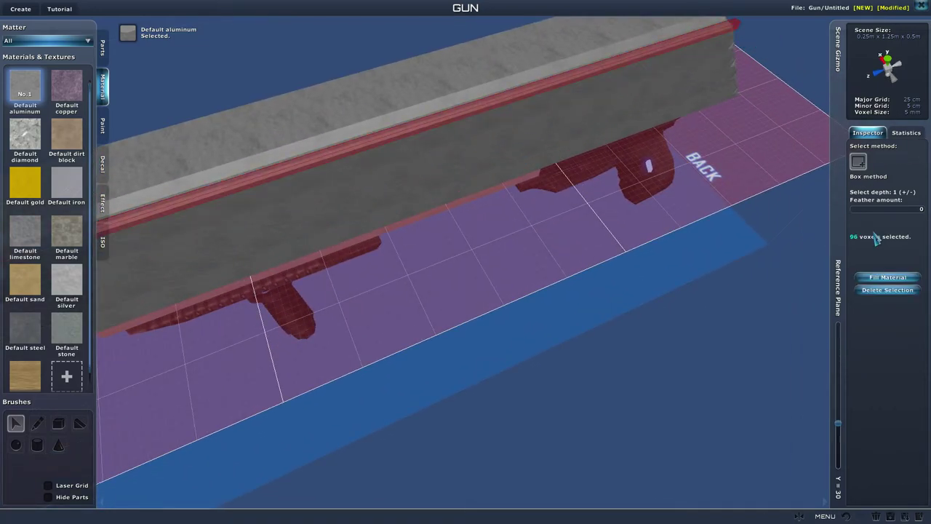
click(897, 292)
Select the stepped voxels and two vertical columns around the block's front left corner together, and delete them.
right_drag(567, 316, 615, 311)
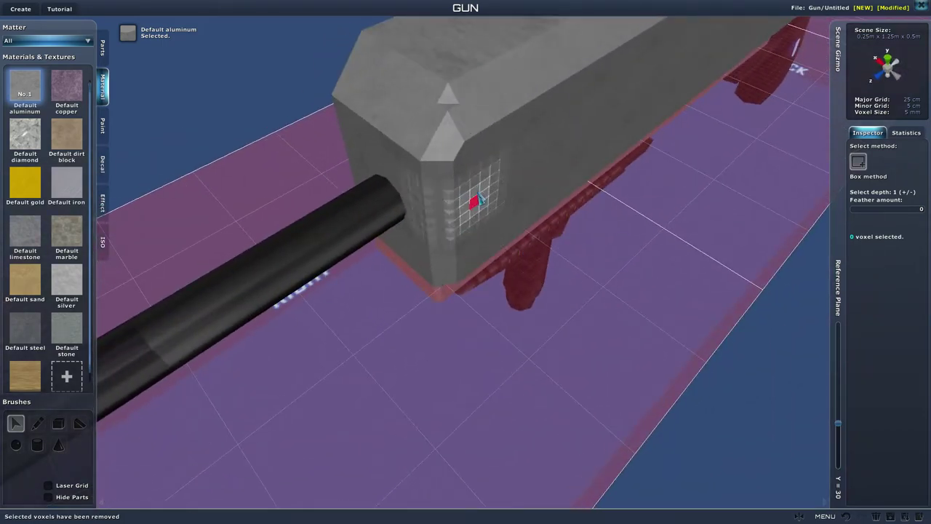
click(448, 111)
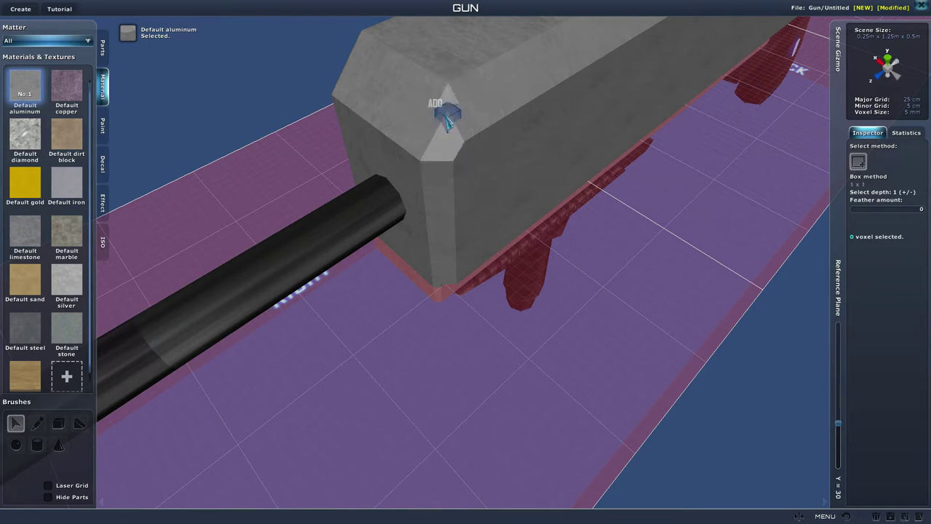
click(460, 136)
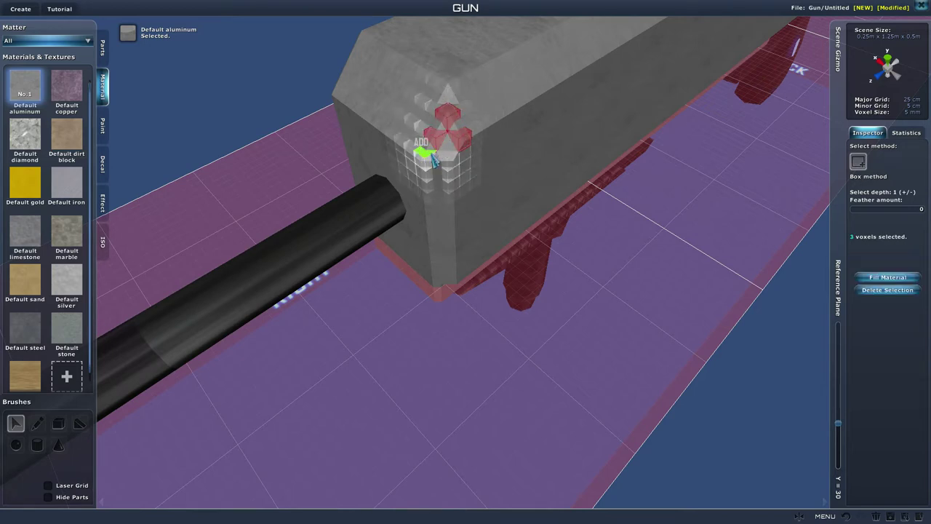
click(451, 162)
click(428, 181)
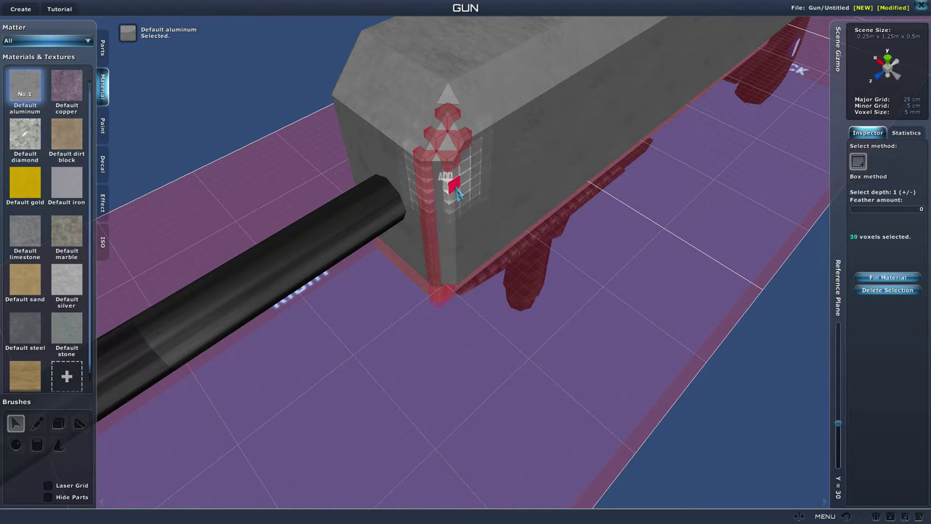
drag(454, 177, 456, 251)
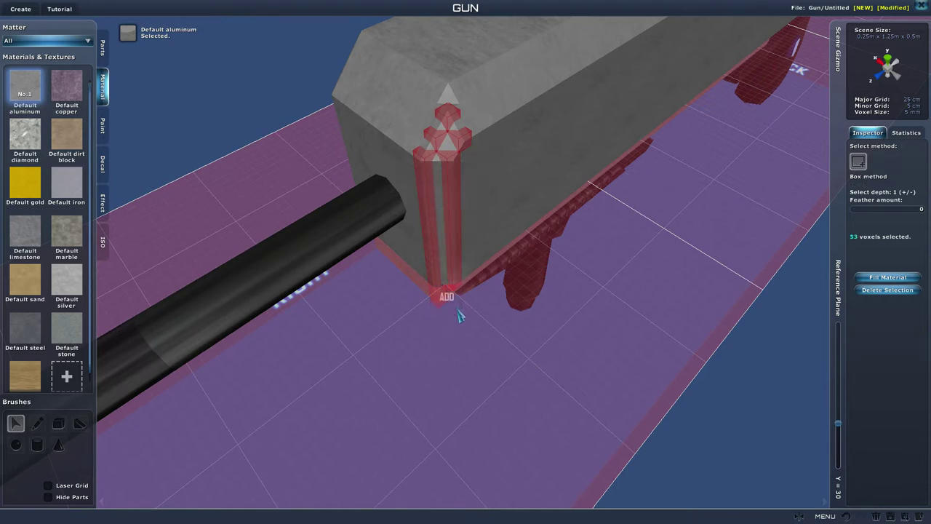
click(880, 290)
middle_drag(781, 315, 771, 310)
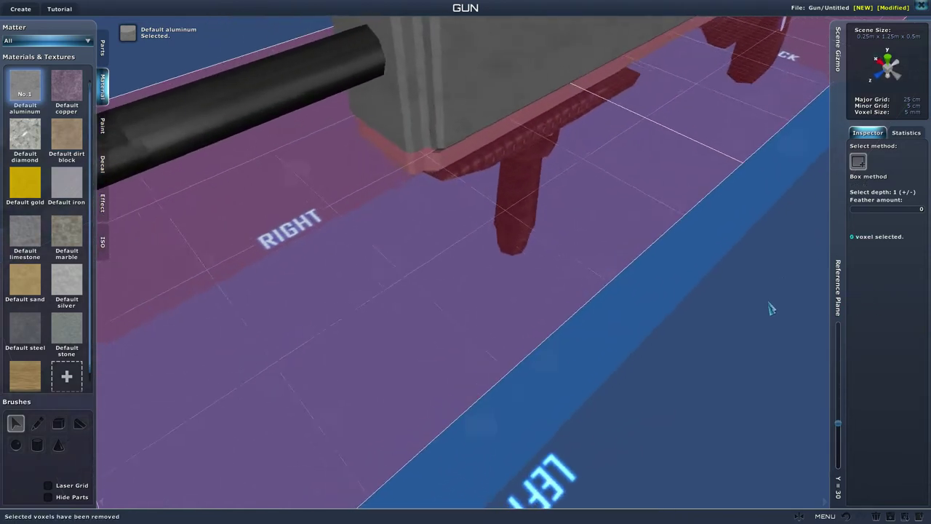
scroll(771, 309, down, 3)
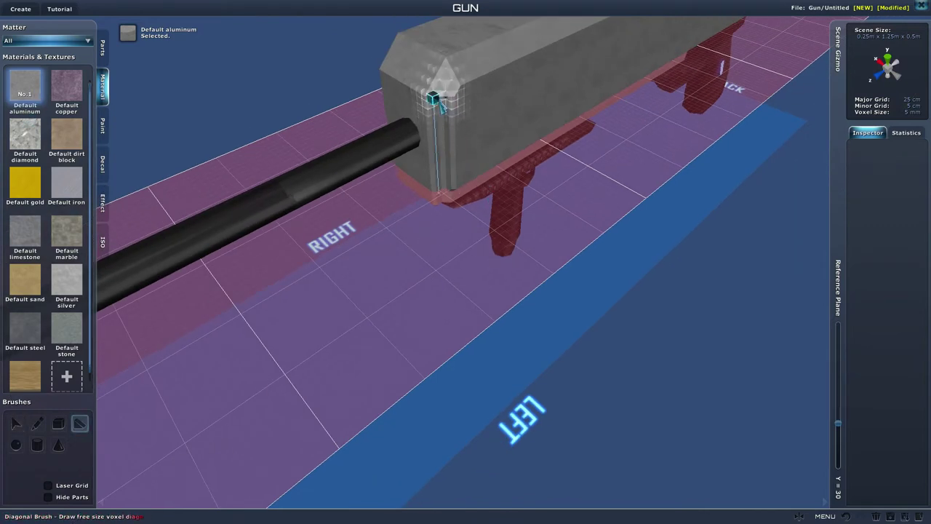
Try filling the notch at the block's front left corner with a diagonal-brush voxel column, and undo it.
drag(439, 104, 440, 106)
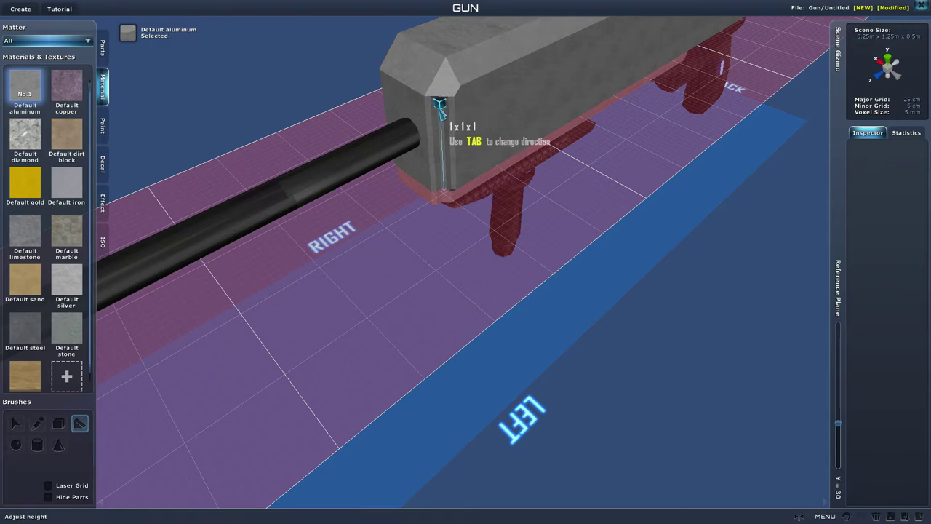
click(444, 207)
mouse_move(560, 296)
right_down()
mouse_move(545, 299)
mouse_move(560, 302)
right_up()
scroll(559, 300, up, 3)
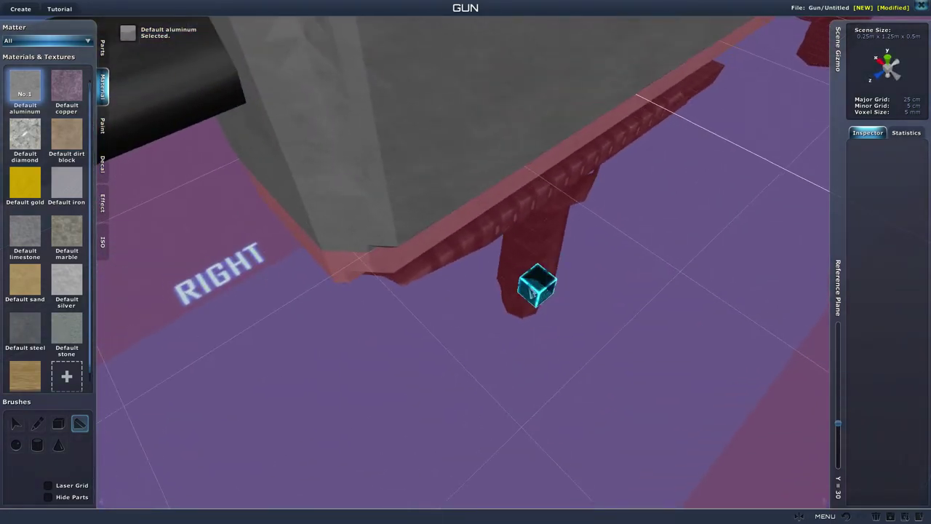
click(846, 517)
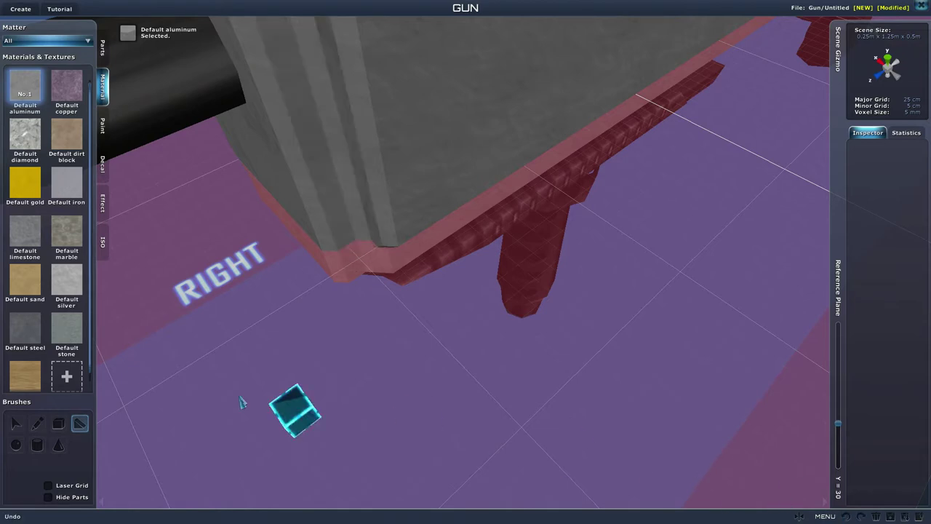
Fill the notch at the block's front left corner with a two-voxel-wide box column reaching down to the block's lower edge.
scroll(250, 438, down, 3)
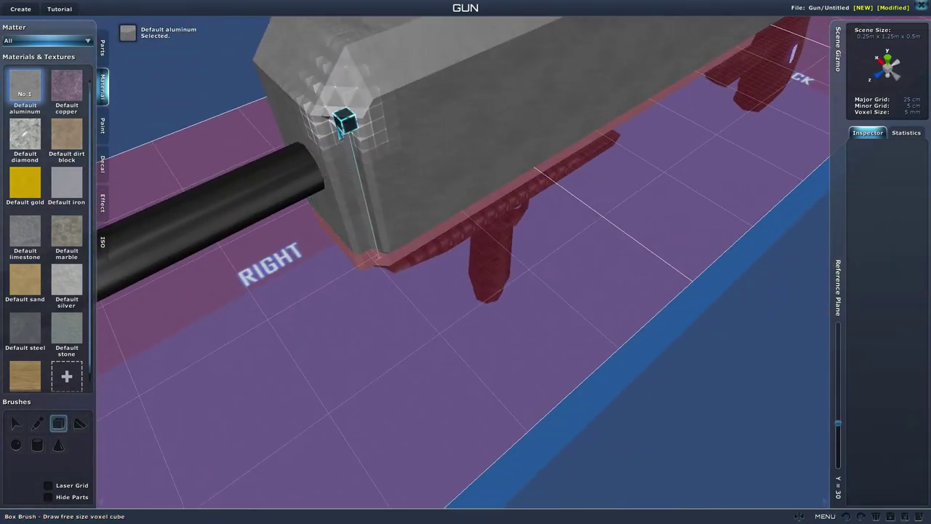
drag(341, 129, 341, 131)
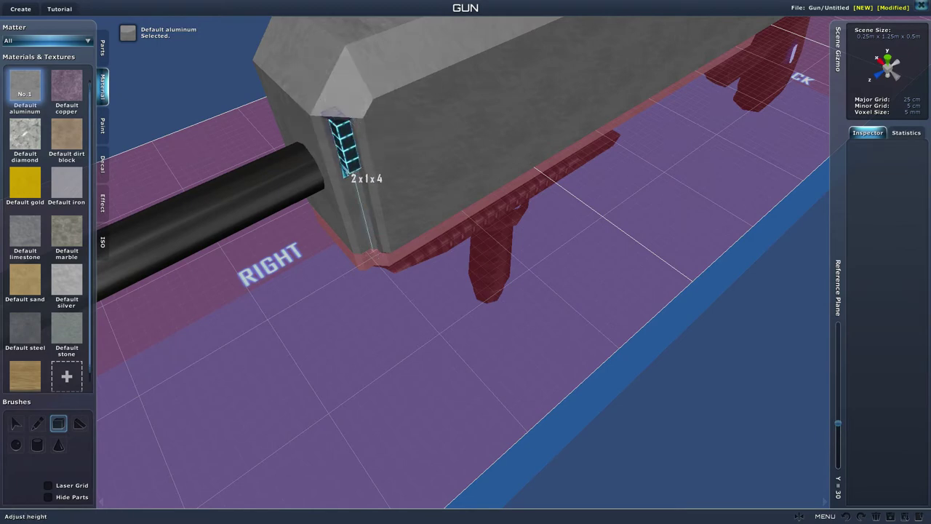
click(357, 262)
right_drag(365, 320, 278, 326)
scroll(340, 336, down, 3)
scroll(343, 330, up, 3)
scroll(342, 330, down, 3)
middle_drag(276, 325, 287, 302)
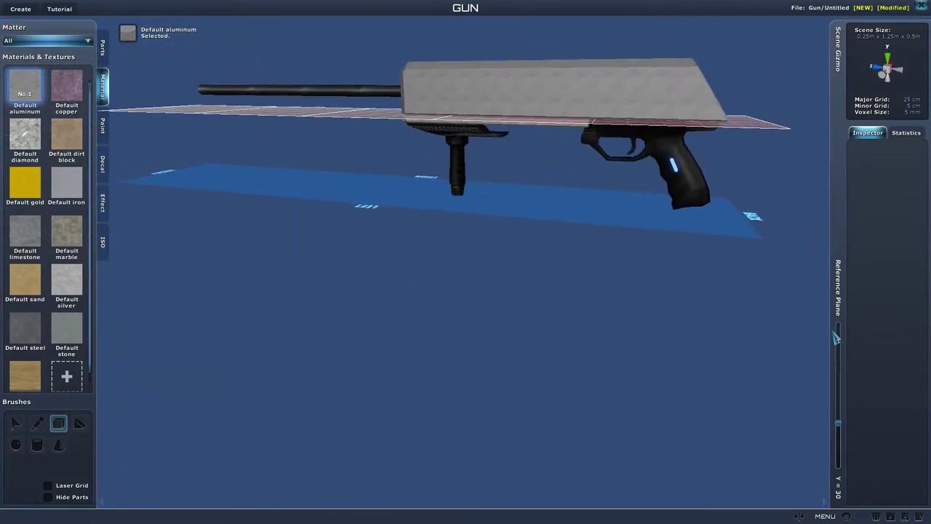
Lower the reference plane to Y = 8 and examine the body's underside between the foregrip and the rifle grip.
drag(838, 425, 837, 455)
middle_drag(745, 426, 666, 374)
scroll(657, 400, up, 2)
scroll(662, 388, down, 2)
middle_drag(451, 184, 288, 444)
scroll(471, 110, up, 5)
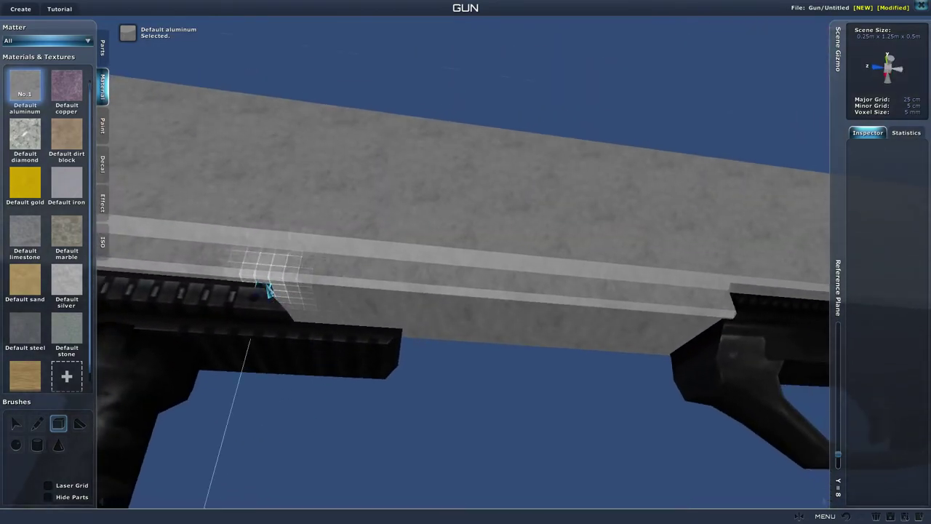
middle_drag(245, 298, 227, 348)
mouse_move(426, 365)
middle_down()
mouse_move(477, 427)
mouse_move(517, 405)
mouse_move(555, 424)
middle_up()
Set the reference plane to Y = 22 and draw a 4 x 27 voxel box between the grips, raised to the body's underside.
mouse_move(837, 457)
mouse_down()
mouse_move(839, 431)
mouse_move(841, 444)
mouse_up()
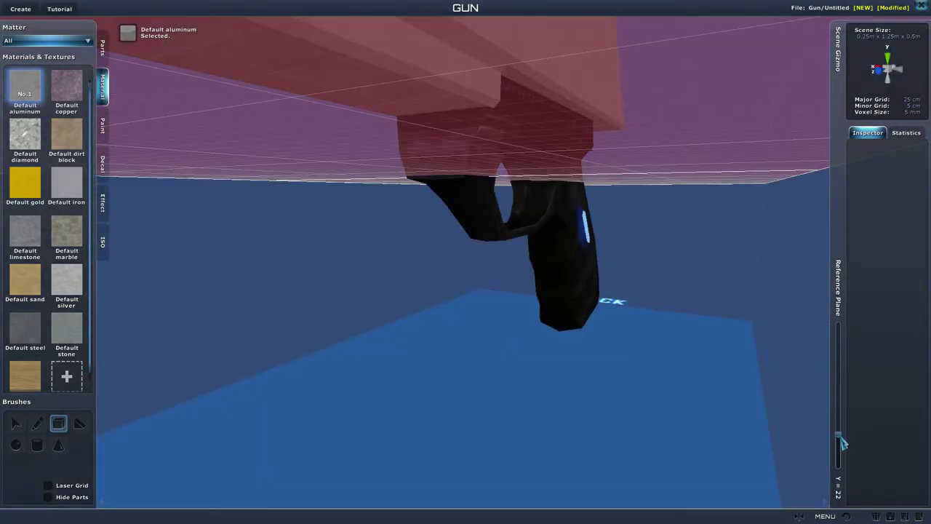
middle_drag(730, 413, 691, 450)
scroll(695, 437, down, 3)
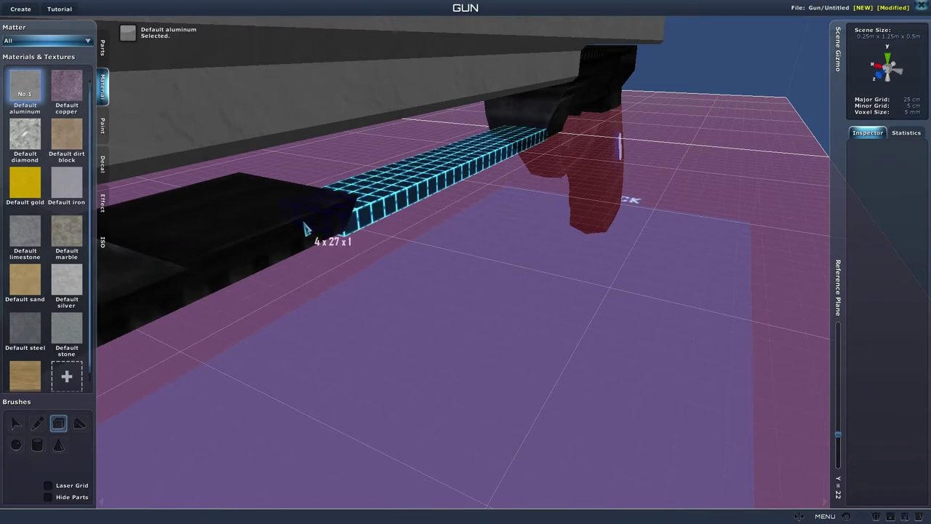
click(304, 224)
click(299, 141)
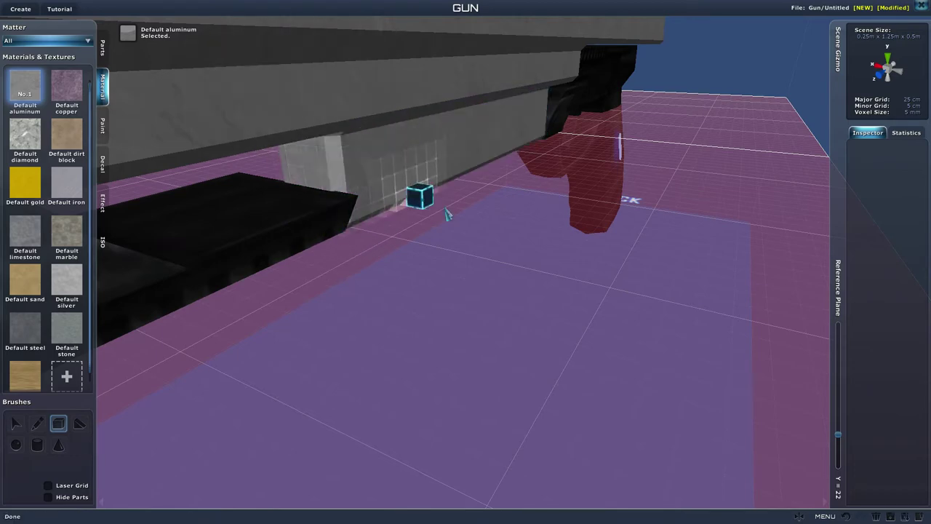
Turn on X-plane mirroring and hide the gun parts so only the voxel body shows.
middle_drag(444, 209, 393, 240)
scroll(392, 242, up, 3)
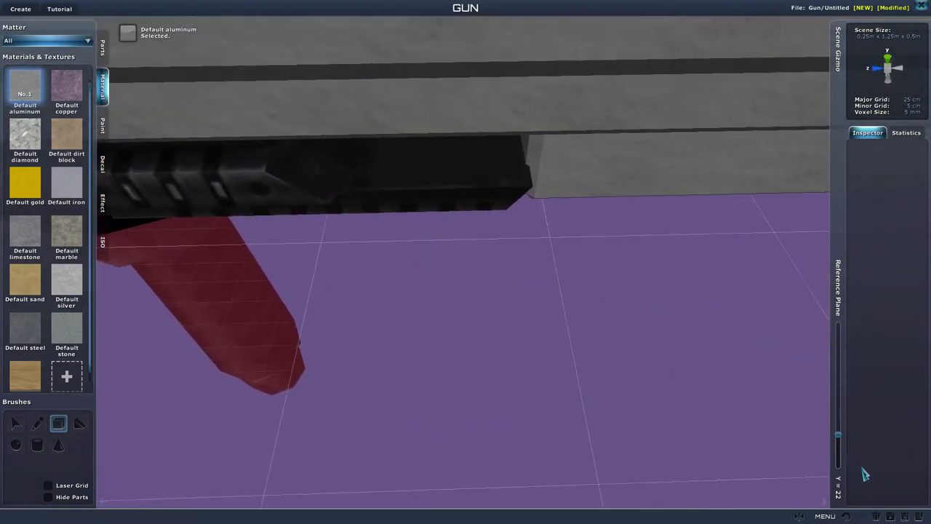
click(800, 516)
click(624, 127)
middle_drag(650, 276, 485, 291)
click(49, 498)
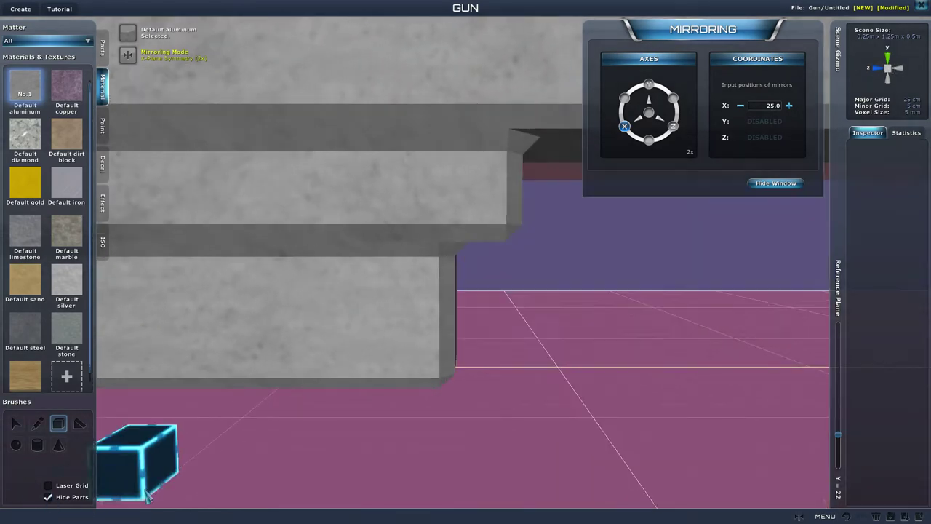
Add mirrored voxels directly under the body at the rear end of the lower block, starting with a 3 x 2 x 1 box.
middle_drag(137, 473, 61, 474)
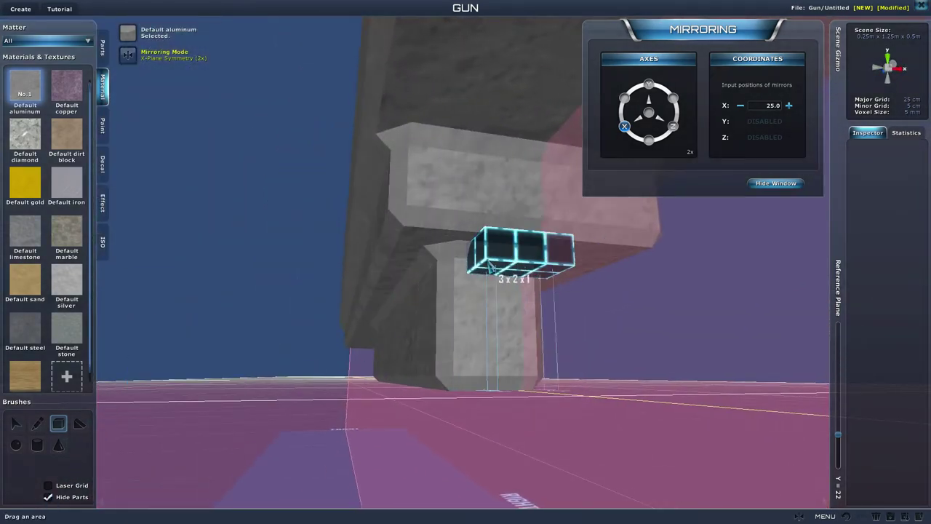
drag(474, 267, 475, 268)
middle_drag(488, 366, 536, 314)
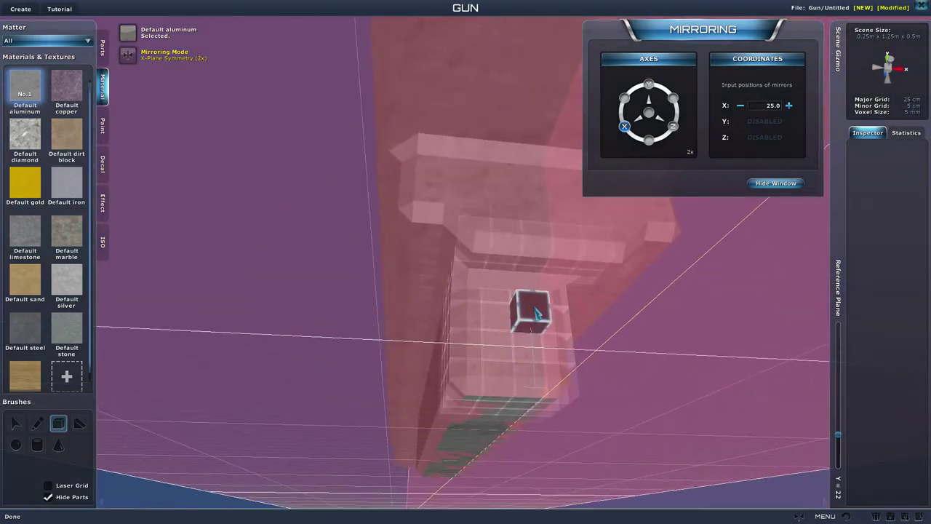
drag(481, 294, 489, 392)
mouse_move(465, 409)
middle_down()
mouse_move(443, 424)
mouse_move(356, 442)
mouse_move(368, 461)
mouse_move(307, 442)
mouse_move(321, 456)
mouse_move(305, 470)
middle_up()
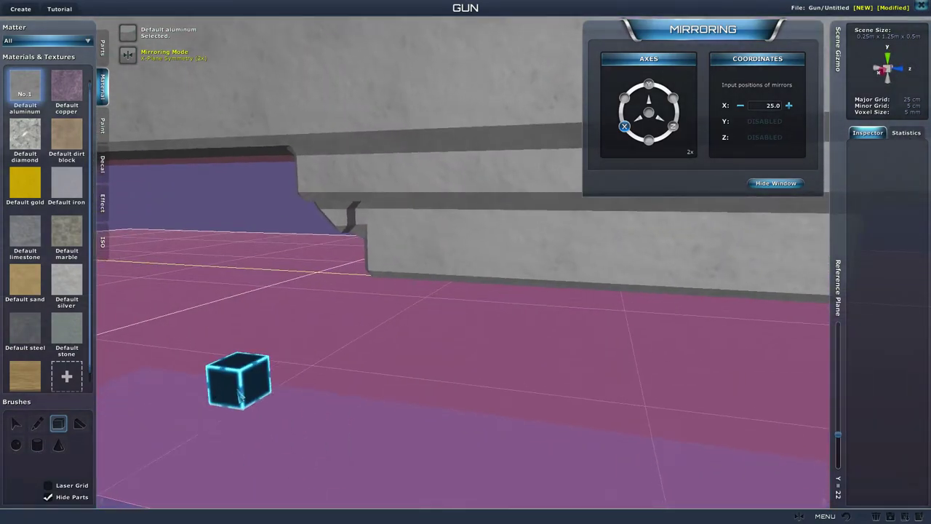
middle_drag(407, 370, 440, 427)
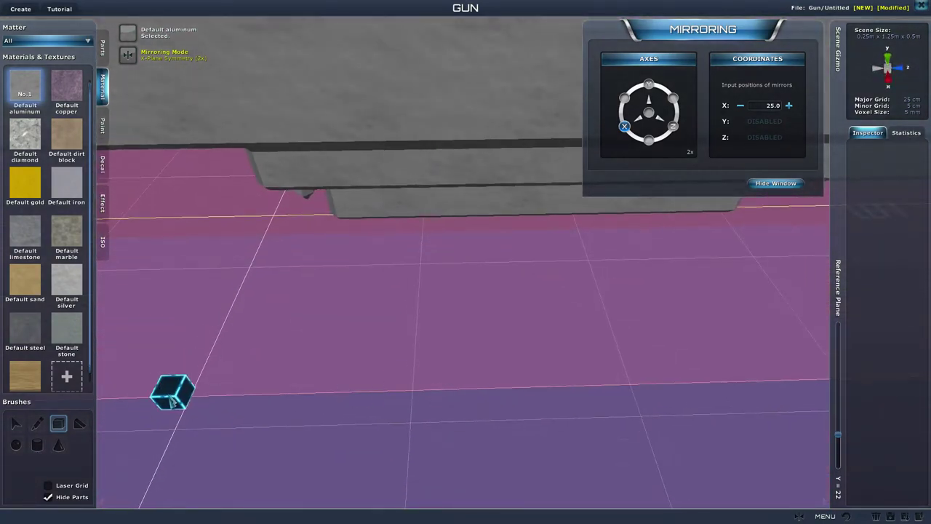
Show the gun parts again and add a mirrored 3 x 28 x 5 voxel box along the side of the lower block.
click(56, 498)
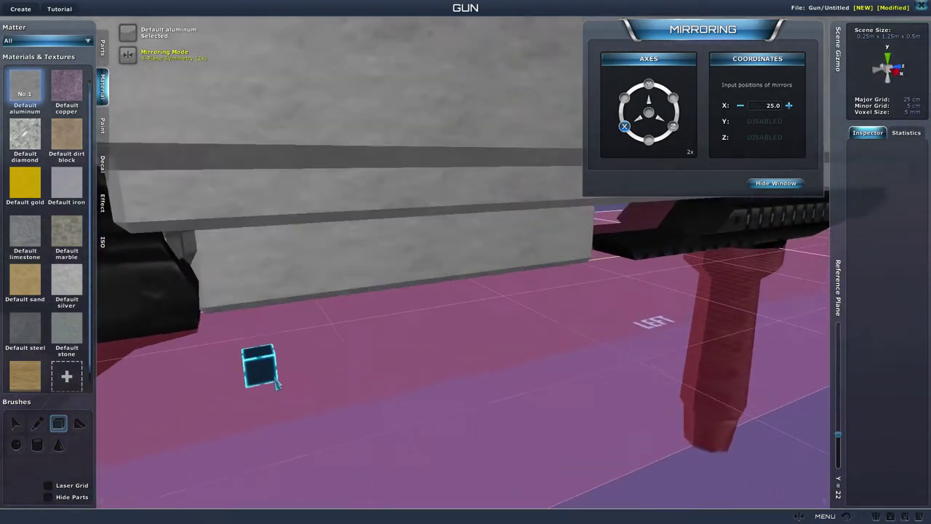
right_drag(276, 384, 266, 399)
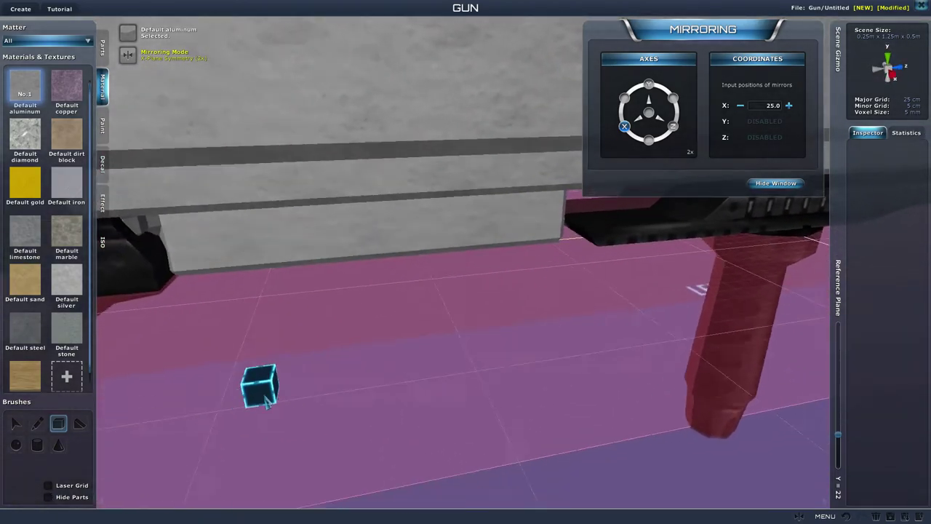
scroll(266, 399, down, 2)
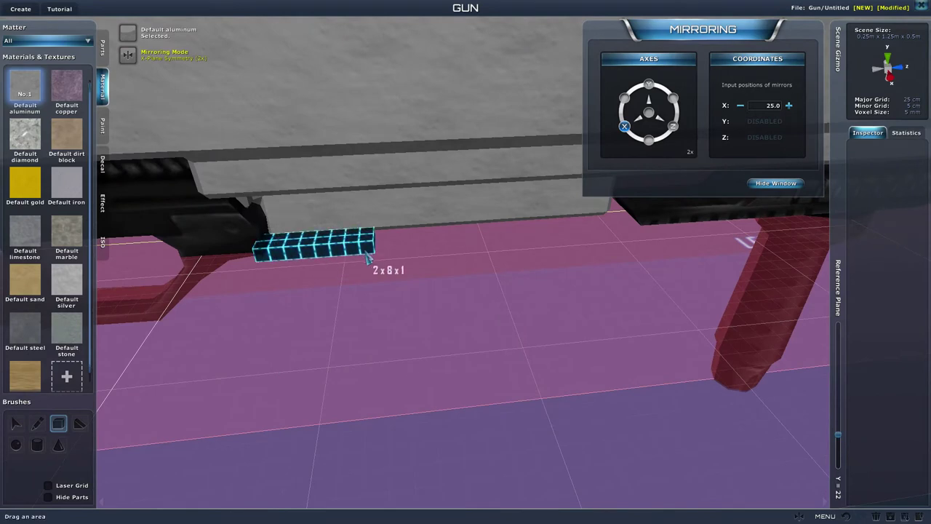
drag(367, 251, 485, 247)
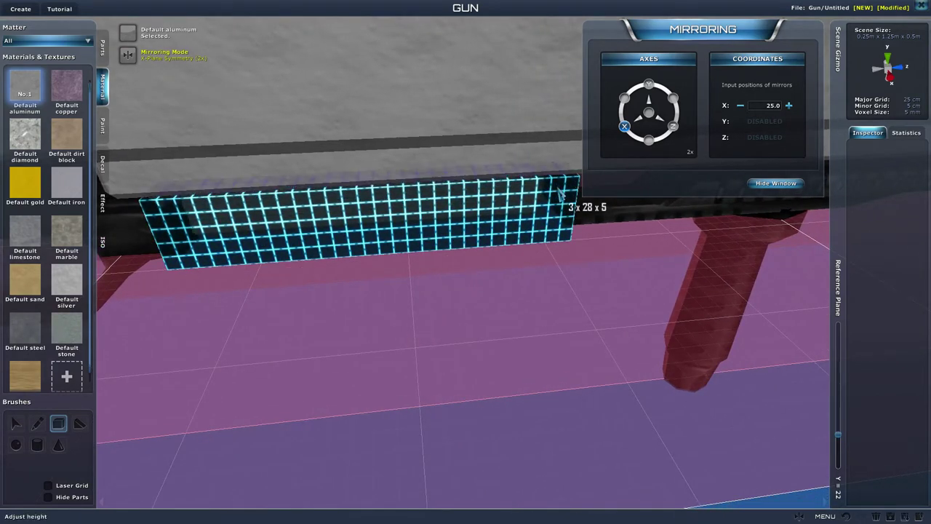
click(559, 192)
Fill the 28-voxel-long gap running along the underside of the lower block with mirrored aluminum voxels.
scroll(582, 225, down, 2)
mouse_move(633, 264)
right_down()
mouse_move(595, 240)
mouse_move(426, 208)
mouse_move(443, 197)
mouse_move(472, 228)
mouse_move(550, 245)
mouse_move(524, 204)
mouse_move(660, 282)
mouse_move(576, 225)
mouse_move(606, 239)
mouse_move(580, 154)
mouse_move(511, 132)
mouse_move(401, 152)
mouse_move(409, 101)
mouse_move(411, 142)
mouse_move(405, 131)
mouse_move(623, 253)
right_up()
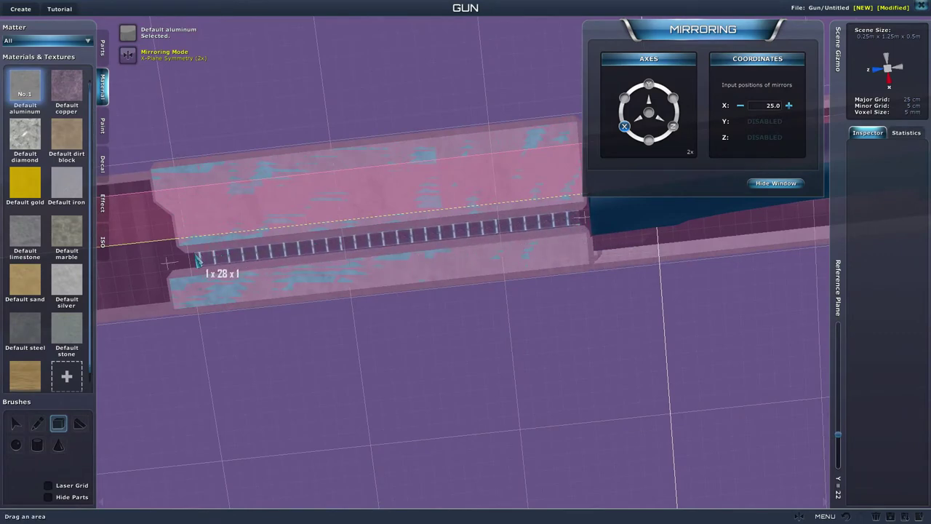
mouse_move(210, 295)
right_down()
mouse_move(217, 336)
mouse_move(238, 294)
mouse_move(216, 381)
mouse_move(214, 337)
mouse_move(245, 283)
right_up()
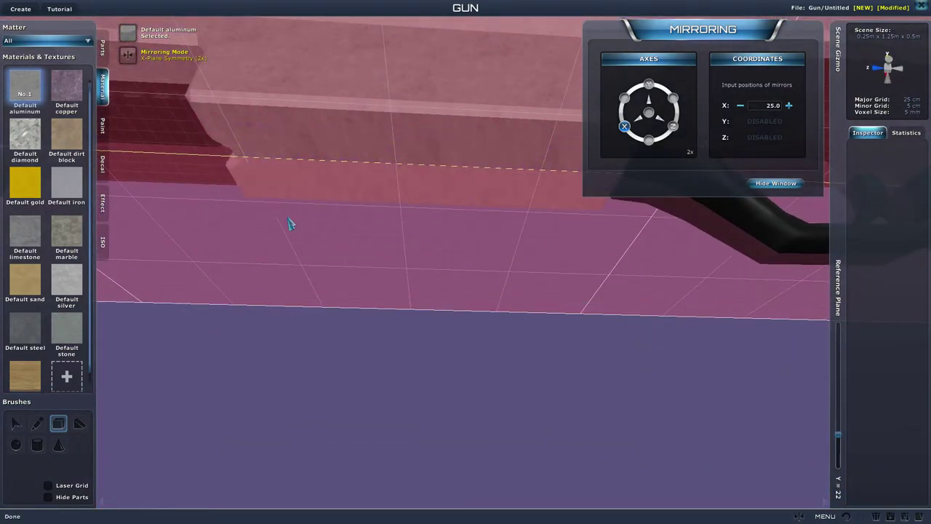
Add a mirrored 6 x 5 x 1 voxel slab under the body in front of the lower block, above the foregrip rail.
mouse_move(289, 223)
right_down()
mouse_move(343, 250)
mouse_move(333, 192)
mouse_move(378, 225)
mouse_move(395, 293)
mouse_move(328, 324)
mouse_move(390, 314)
mouse_move(371, 314)
mouse_move(357, 270)
right_up()
scroll(333, 192, up, 4)
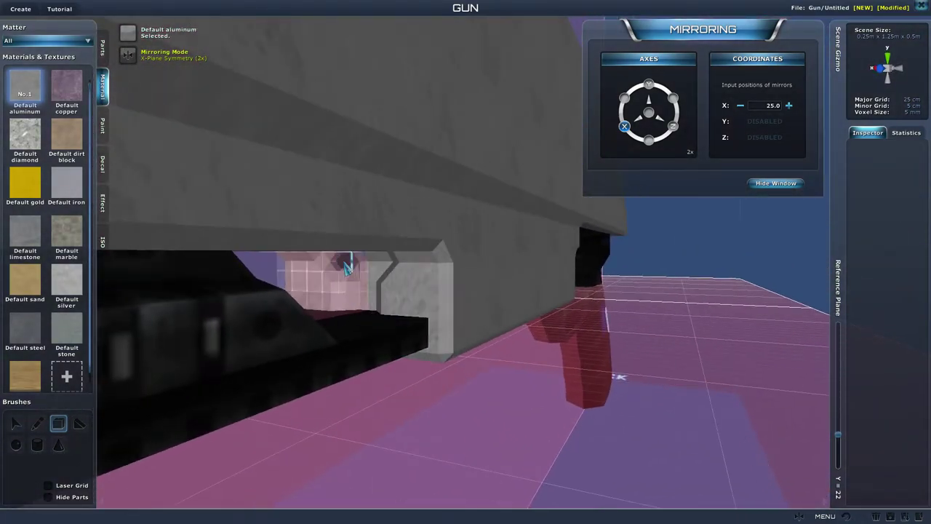
drag(347, 267, 387, 288)
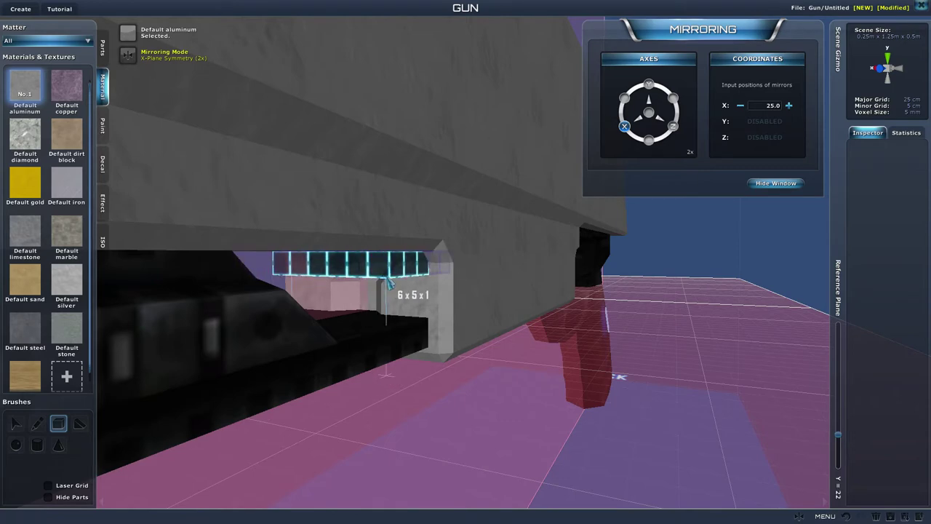
drag(402, 281, 403, 284)
Extend the lower block forward with a mirrored voxel box filling the space above the rear end of the foregrip rail.
right_drag(445, 320, 499, 314)
drag(498, 314, 503, 314)
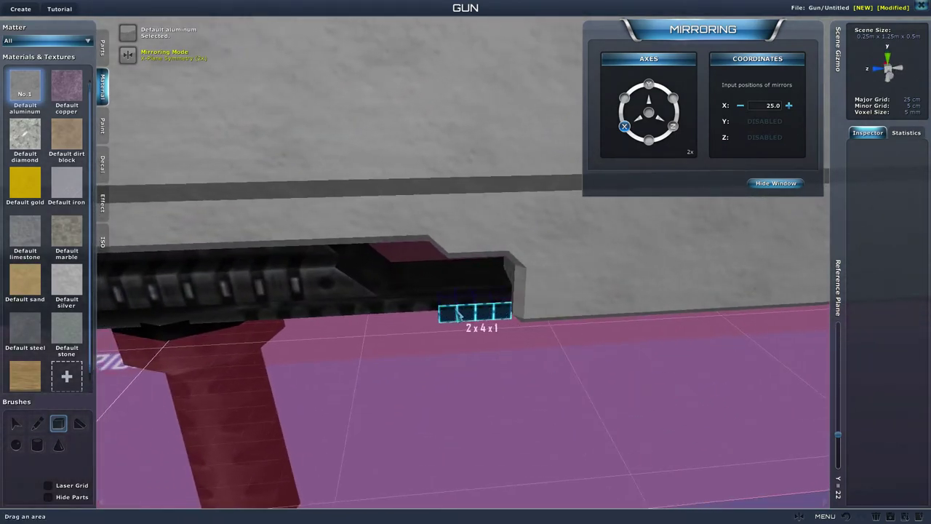
scroll(838, 436, up, 2)
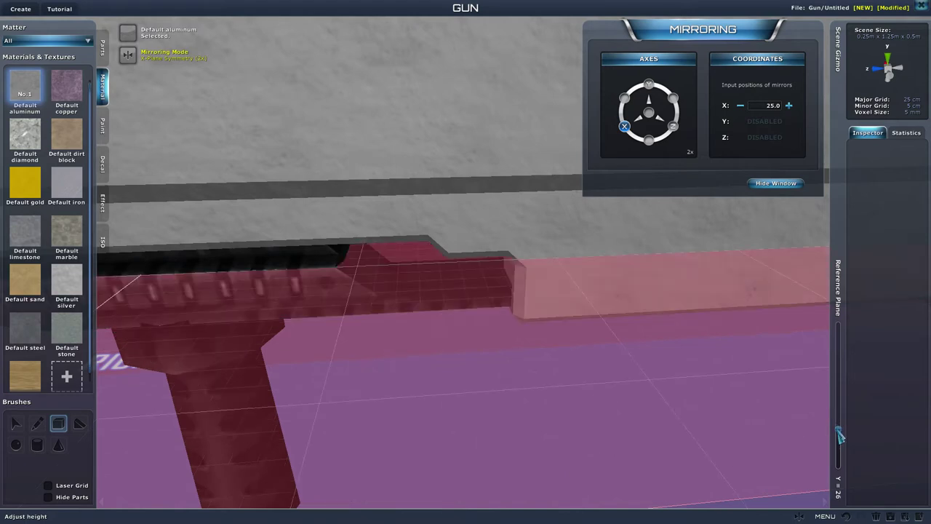
mouse_move(507, 289)
mouse_down()
mouse_move(398, 294)
mouse_move(387, 271)
mouse_move(393, 234)
mouse_up()
right_drag(554, 344, 552, 337)
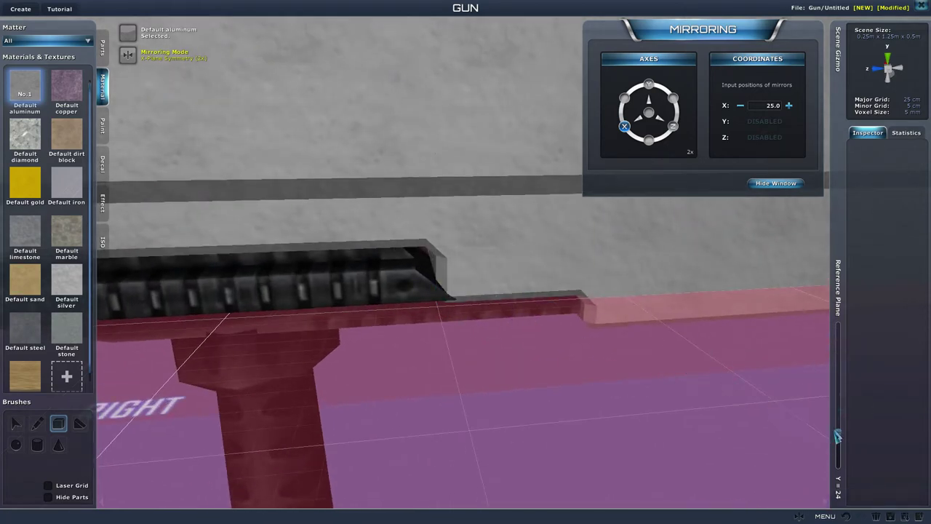
Set the reference plane to Y = 25 and add a mirrored 4 x 1 voxel box behind the upper foregrip rail, up to the body.
drag(837, 434, 837, 430)
scroll(838, 435, down, 2)
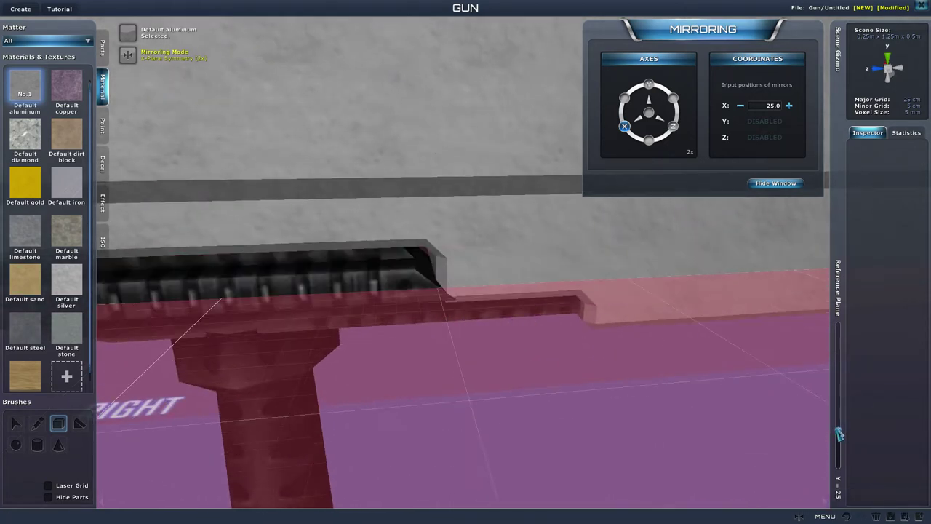
scroll(838, 434, up, 2)
scroll(838, 434, down, 1)
scroll(838, 434, down, 1)
right_drag(463, 318, 474, 322)
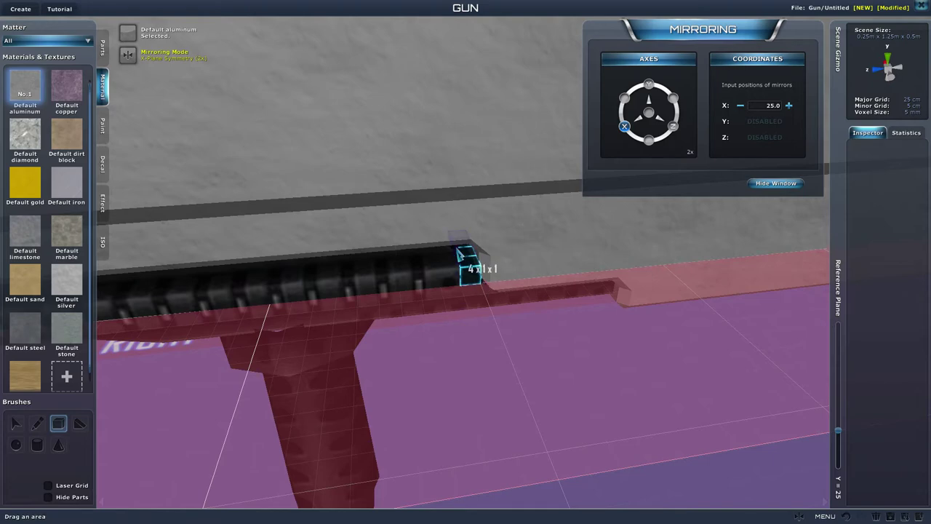
click(452, 225)
Open the gun's statistics and examine its weight, attack, firing rate, accuracy, durability and cost alongside the whole model.
right_drag(558, 288, 669, 318)
scroll(670, 337, down, 6)
middle_drag(668, 320, 678, 351)
click(906, 132)
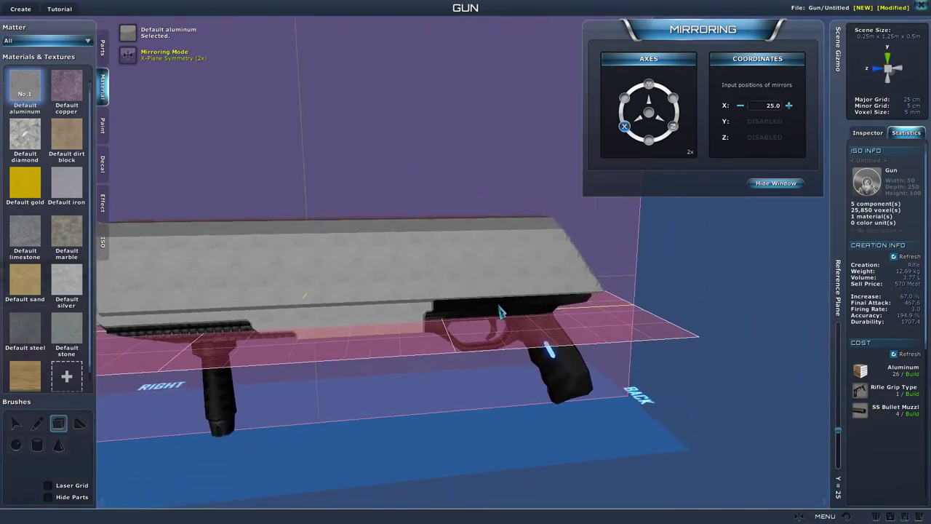
mouse_move(499, 313)
middle_down()
mouse_move(458, 313)
mouse_move(498, 313)
middle_up()
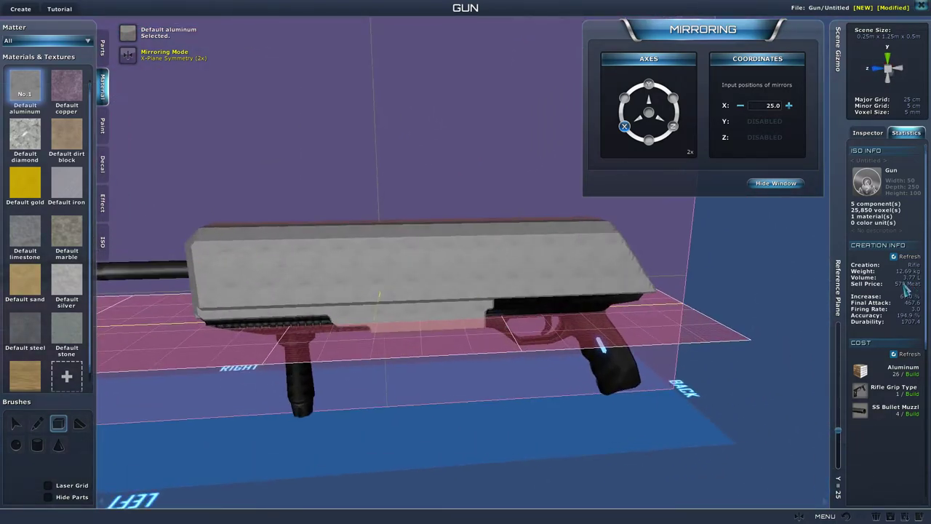
middle_drag(741, 320, 773, 313)
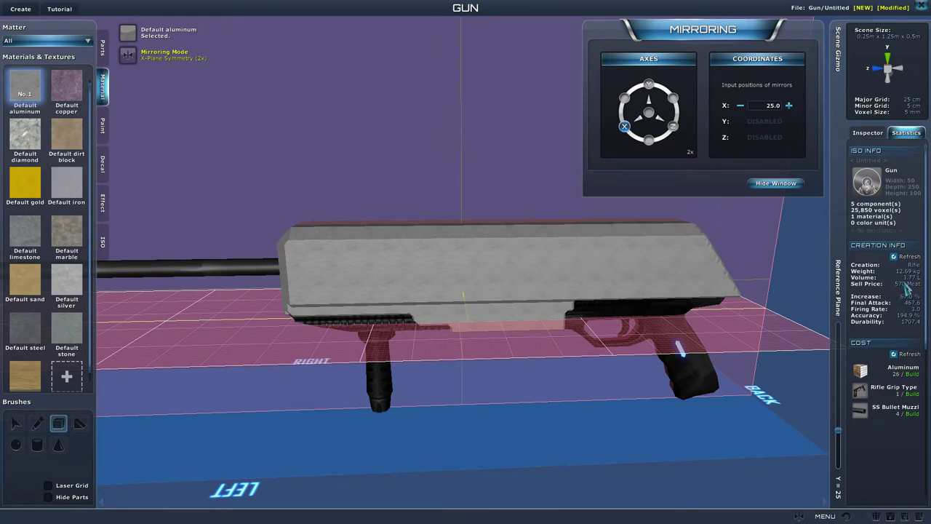
scroll(708, 317, up, 4)
scroll(706, 311, down, 5)
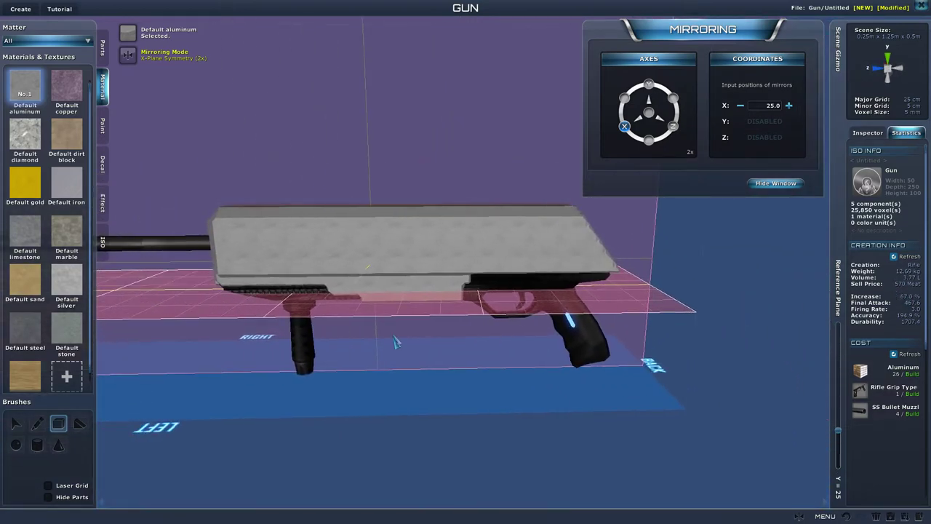
mouse_move(368, 348)
middle_down()
mouse_move(366, 357)
mouse_move(385, 348)
middle_up()
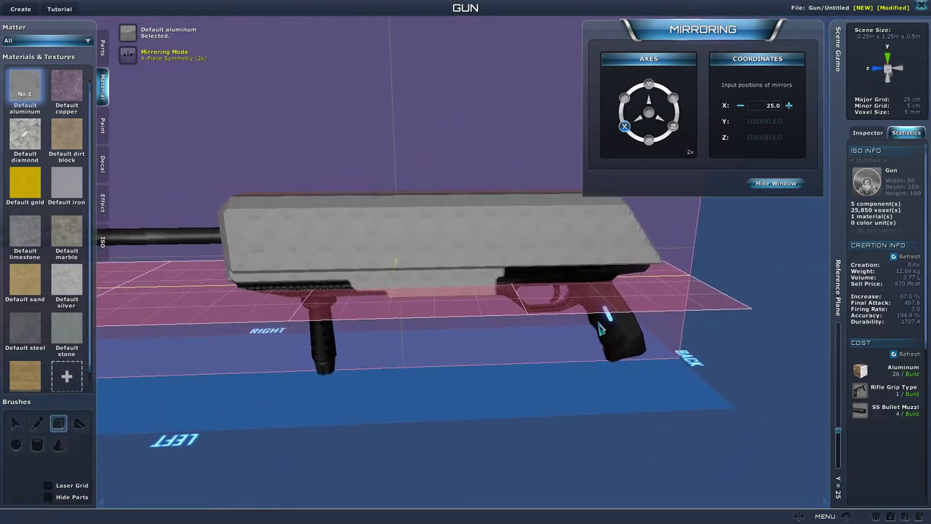
middle_drag(547, 344, 688, 343)
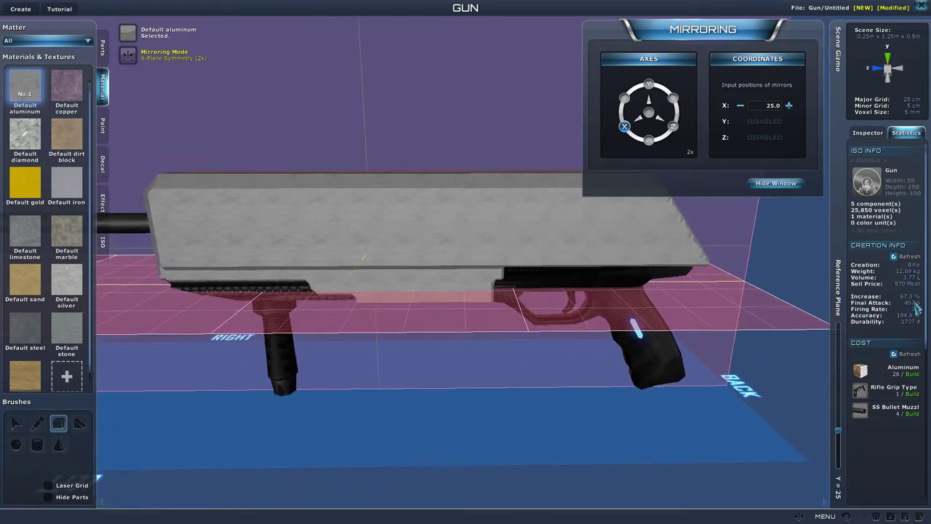
Examine the gun's side, rear grip and long barrel, selecting the foremost muzzle segment.
mouse_move(865, 322)
middle_down()
mouse_move(664, 349)
mouse_move(607, 342)
mouse_move(867, 322)
middle_up()
middle_drag(693, 328, 582, 286)
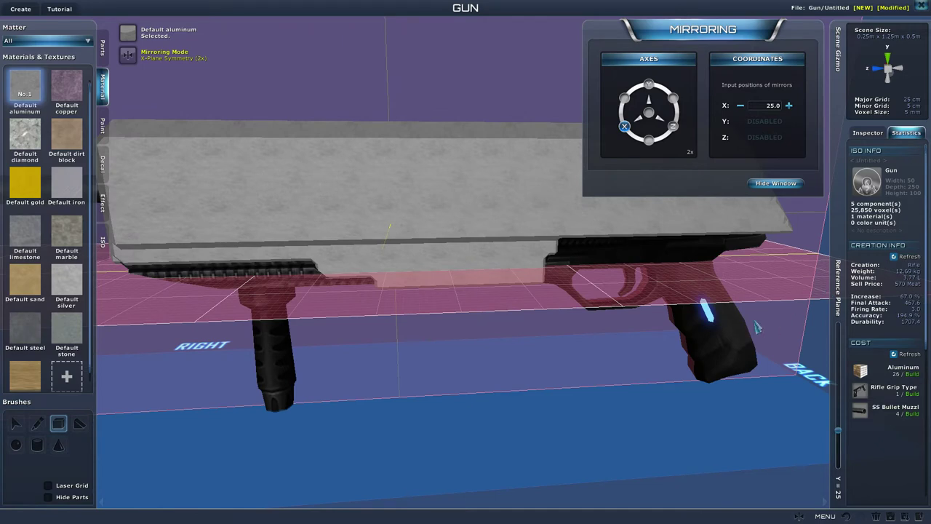
middle_drag(757, 329, 913, 305)
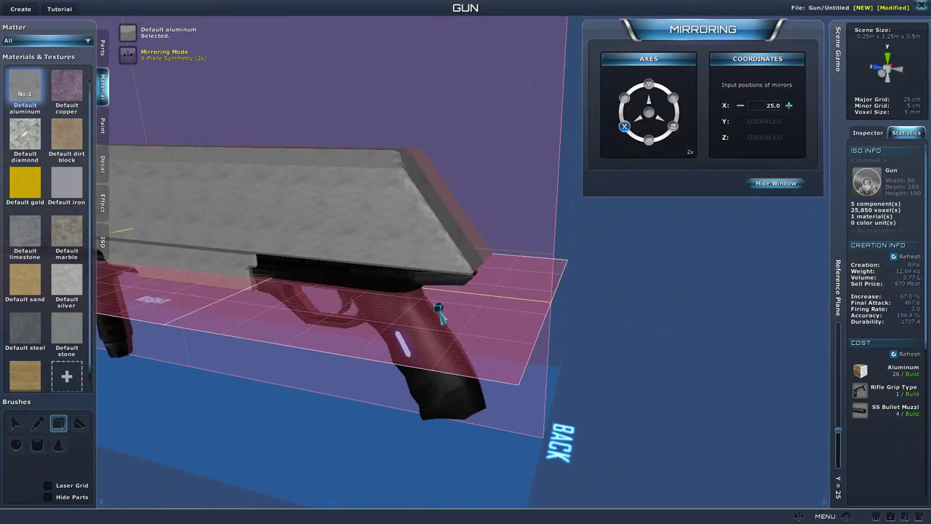
middle_drag(439, 310, 473, 321)
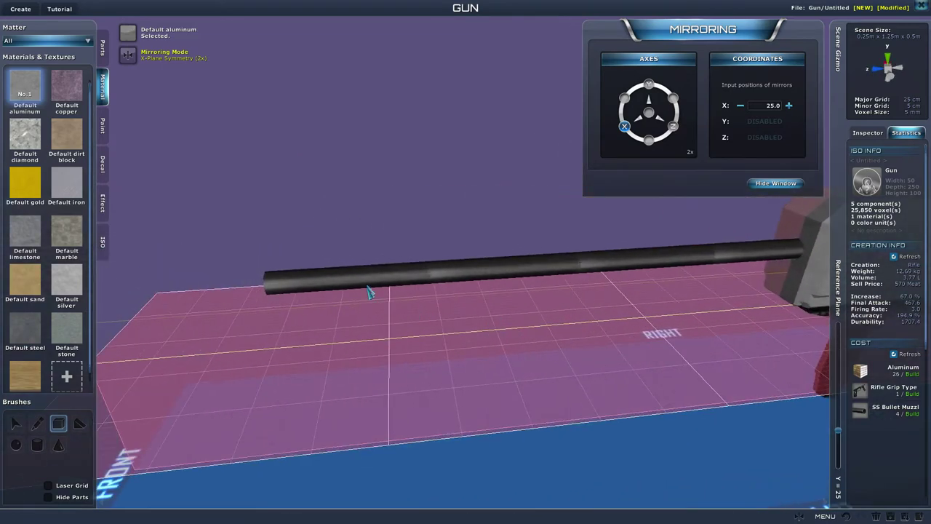
click(103, 51)
click(350, 284)
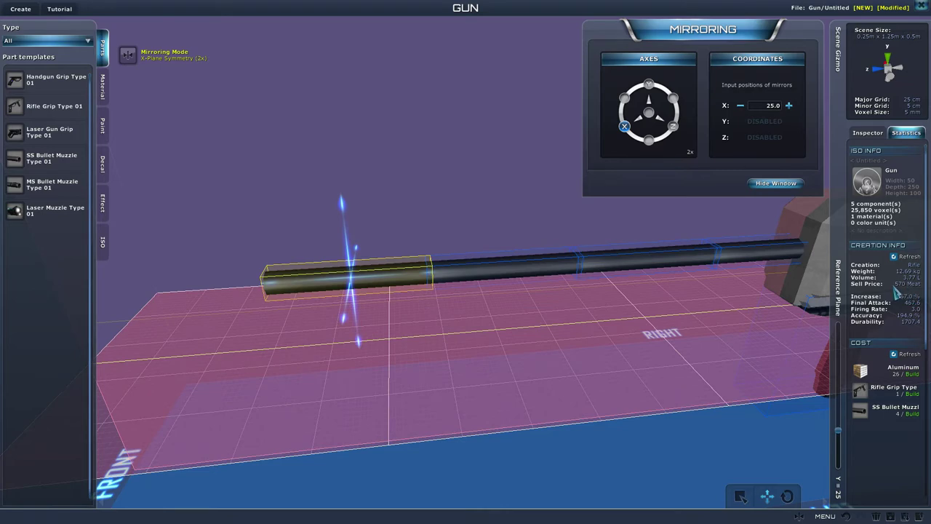
right_drag(804, 307, 622, 328)
scroll(623, 329, down, 5)
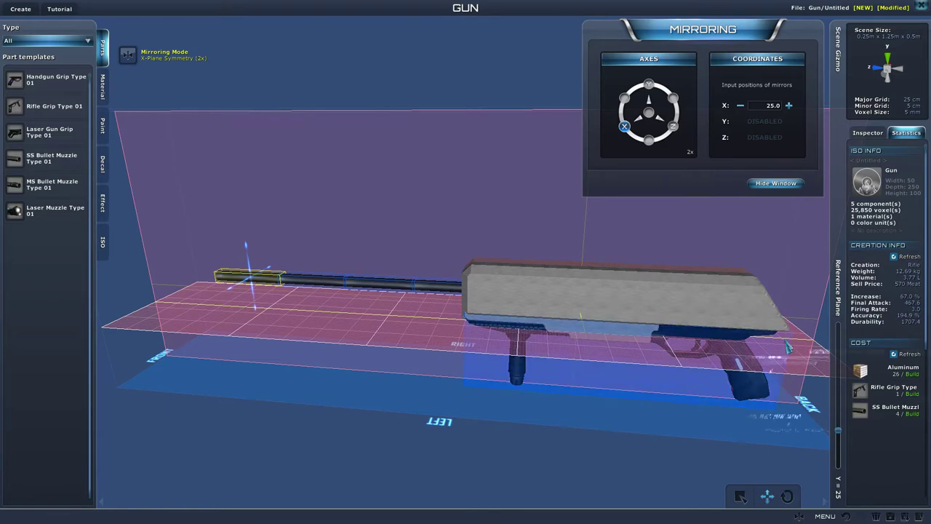
right_drag(434, 354, 474, 347)
scroll(474, 346, up, 3)
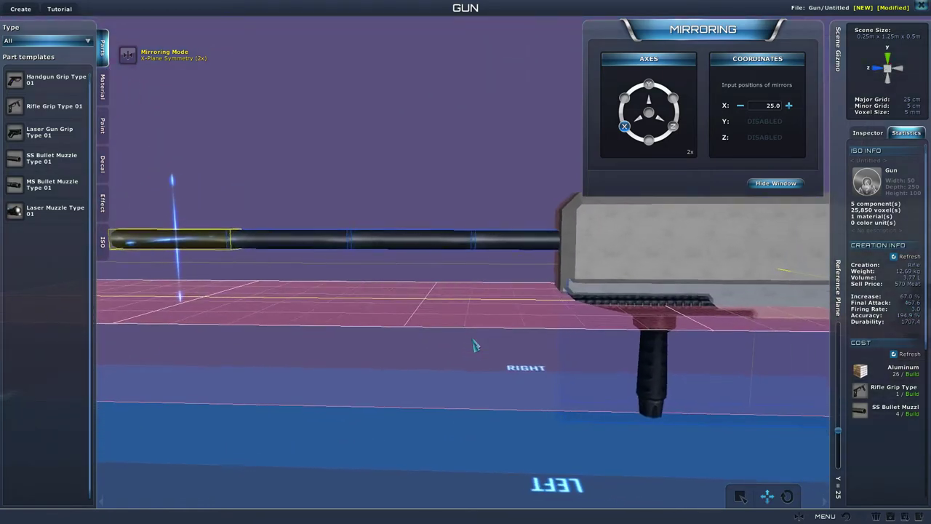
scroll(474, 346, down, 3)
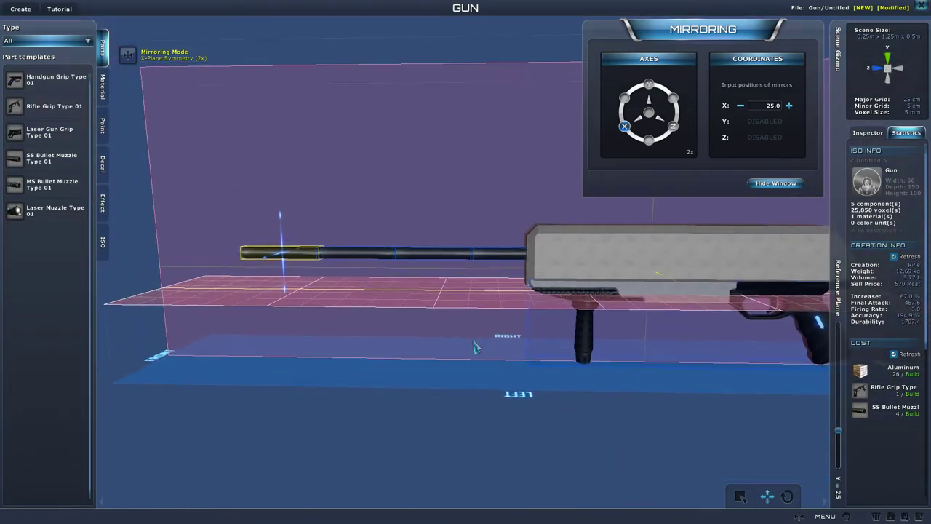
scroll(475, 348, down, 2)
scroll(480, 351, up, 4)
scroll(480, 351, down, 4)
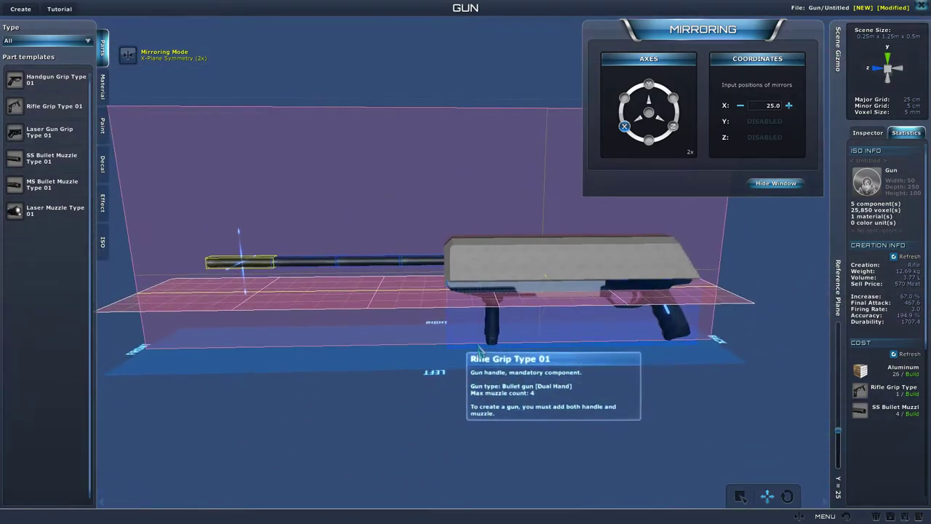
Inspect the body's side faces, top bevel and lower block from several angles.
middle_drag(673, 368, 617, 368)
scroll(617, 368, up, 2)
right_drag(618, 368, 606, 393)
scroll(611, 380, up, 3)
scroll(606, 392, down, 2)
scroll(616, 292, down, 2)
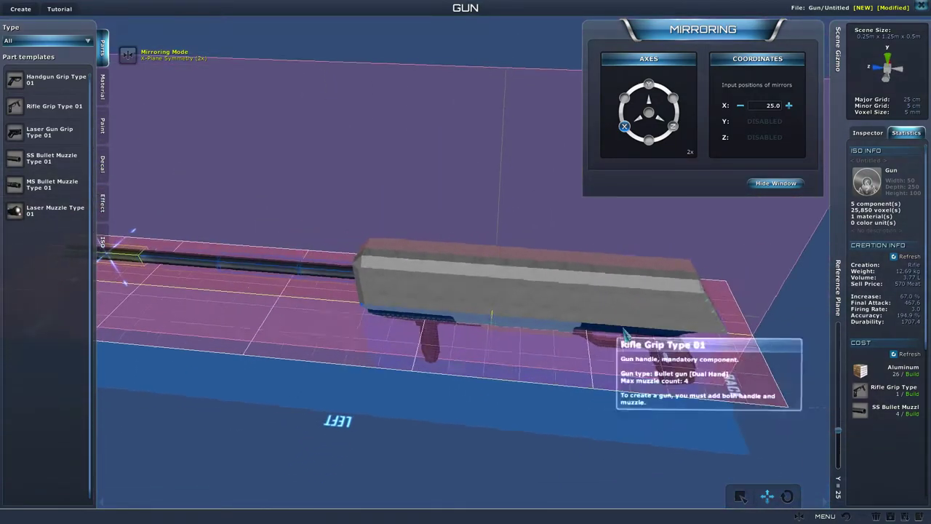
scroll(624, 333, up, 2)
right_drag(624, 332, 442, 225)
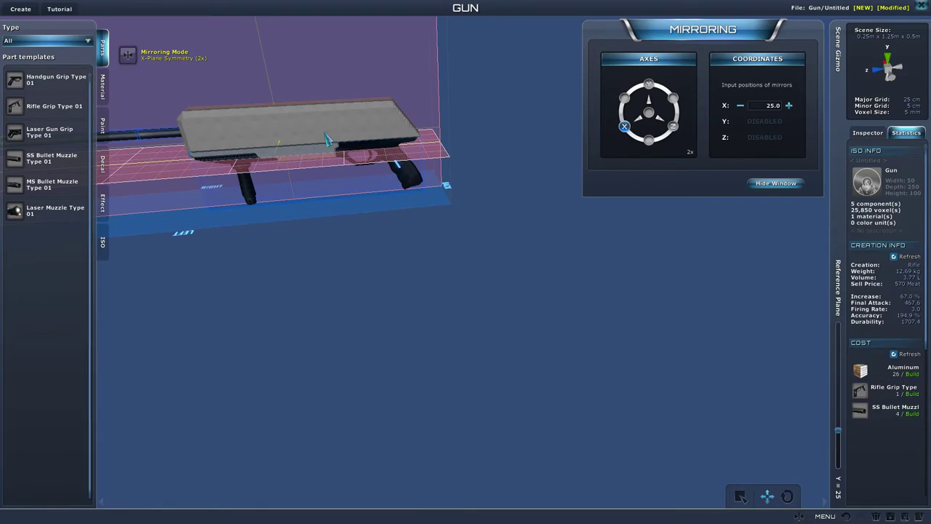
scroll(327, 140, up, 5)
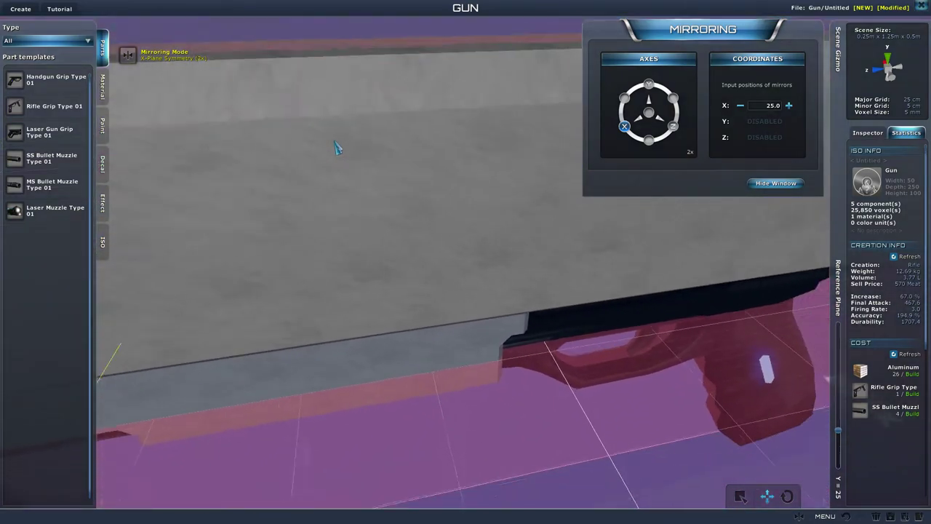
scroll(336, 147, down, 5)
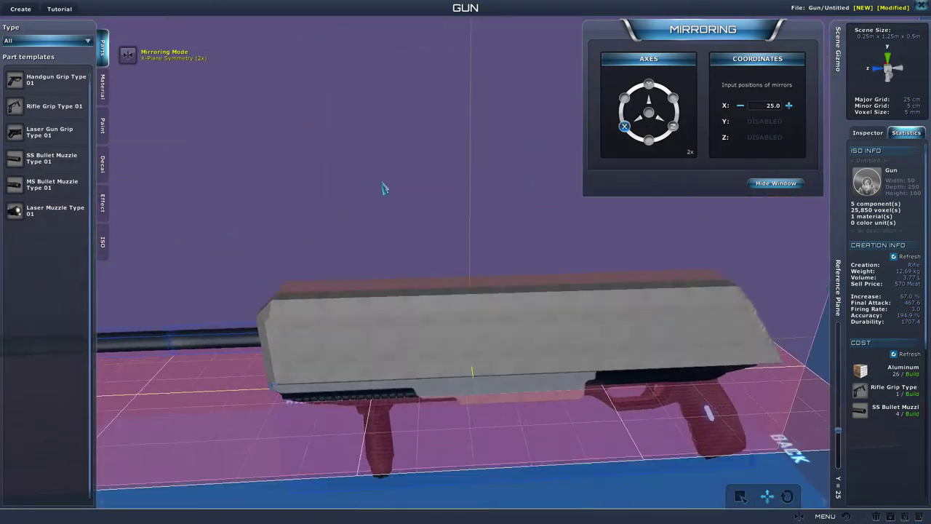
scroll(384, 189, up, 2)
right_drag(384, 189, 381, 211)
scroll(384, 198, down, 2)
scroll(381, 183, up, 3)
scroll(385, 213, down, 3)
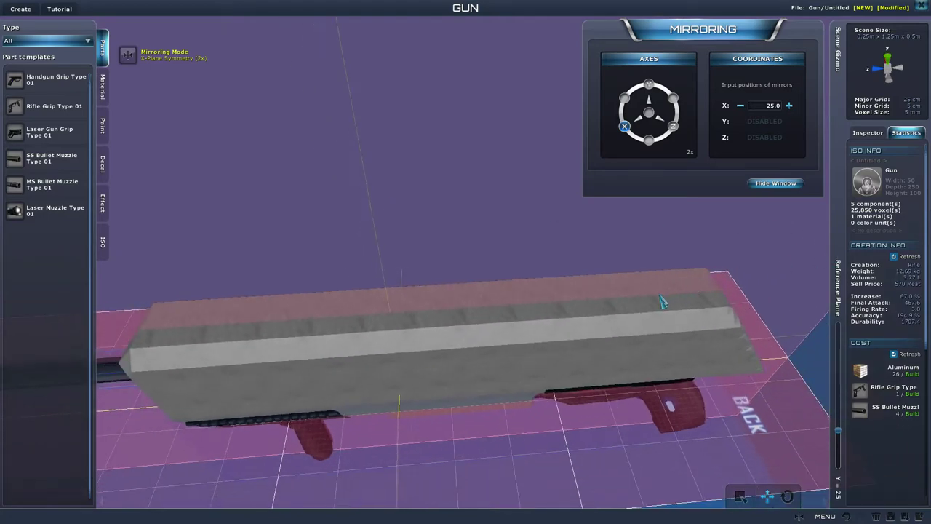
scroll(659, 297, up, 3)
scroll(657, 293, down, 2)
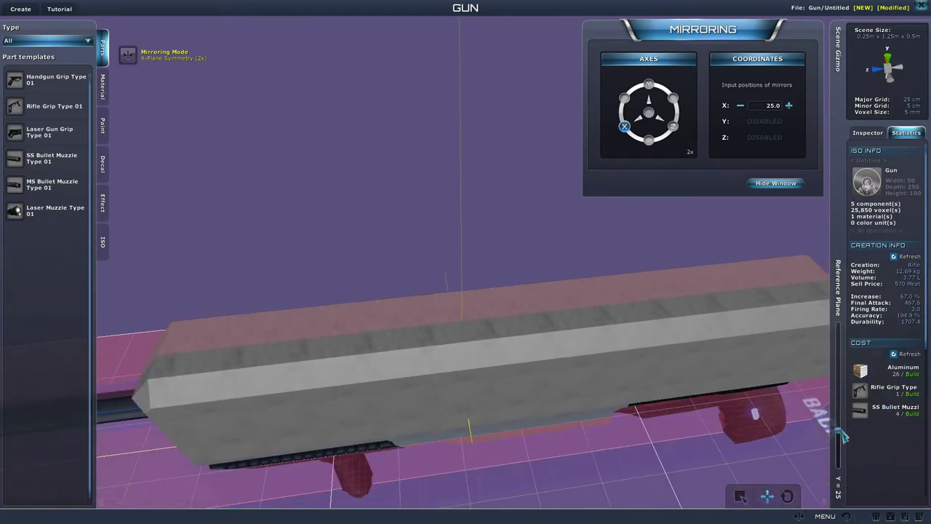
Raise the reference plane to Y = 52 and switch the mirroring from the X axis to the Z axis.
drag(841, 434, 844, 396)
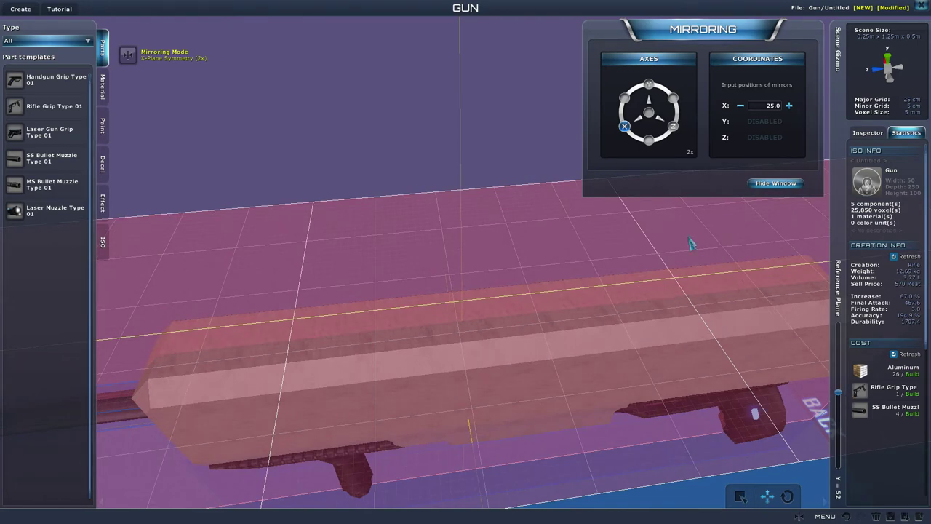
click(626, 126)
right_drag(635, 293, 429, 279)
scroll(423, 279, up, 3)
scroll(429, 286, down, 6)
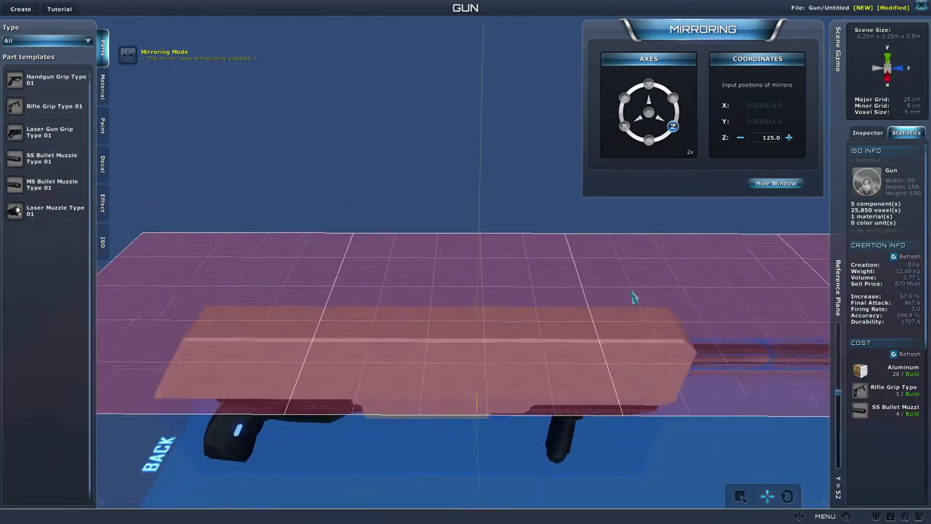
key(d)
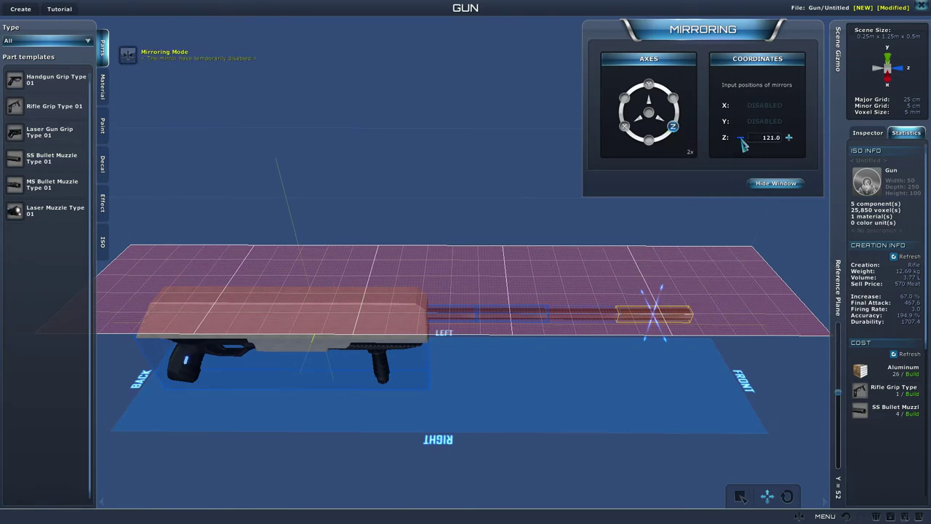
Return to material editing and move the Z mirror plane along the body to position 64.0.
click(790, 137)
click(791, 138)
click(791, 137)
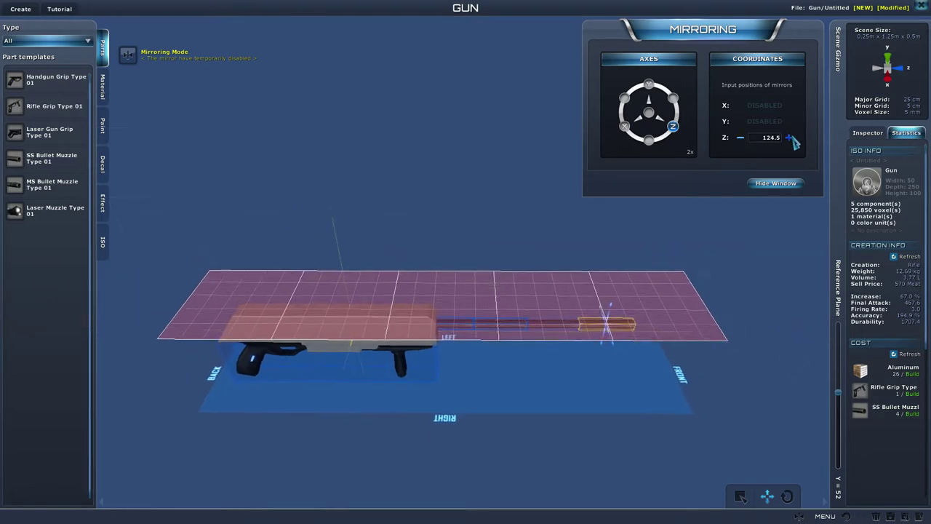
click(790, 138)
click(791, 138)
click(104, 89)
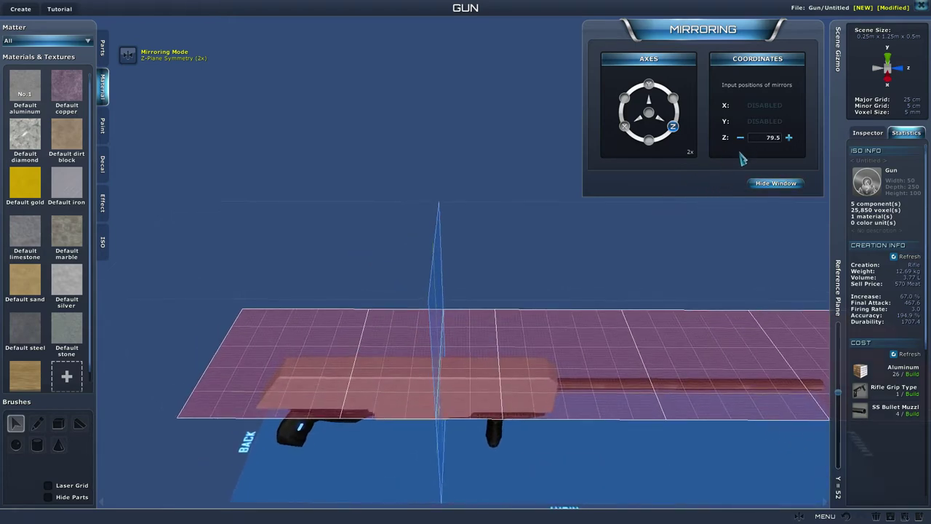
click(740, 137)
click(740, 137)
click(740, 138)
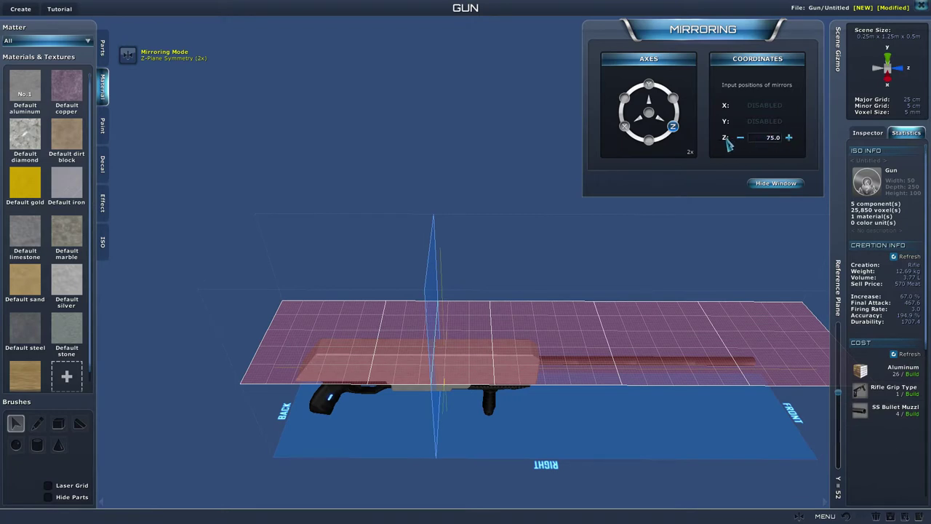
click(742, 139)
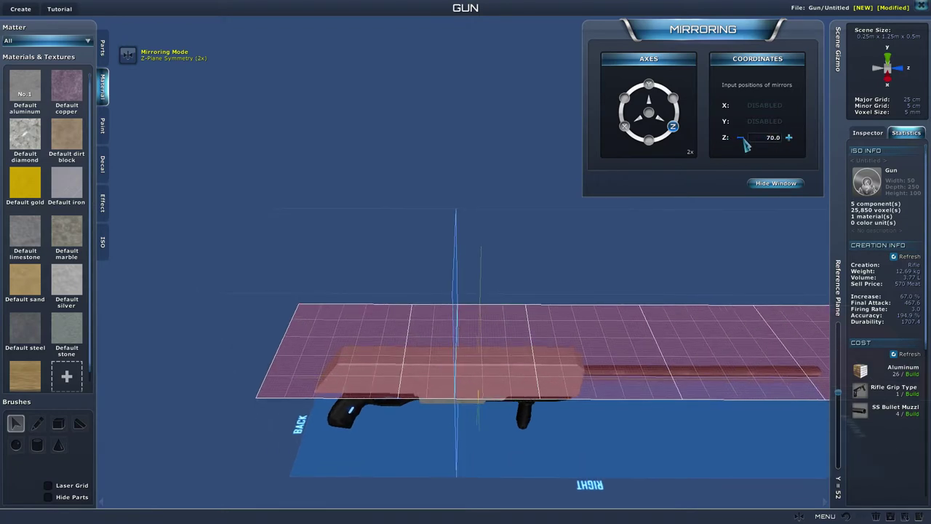
click(743, 140)
click(743, 139)
click(743, 140)
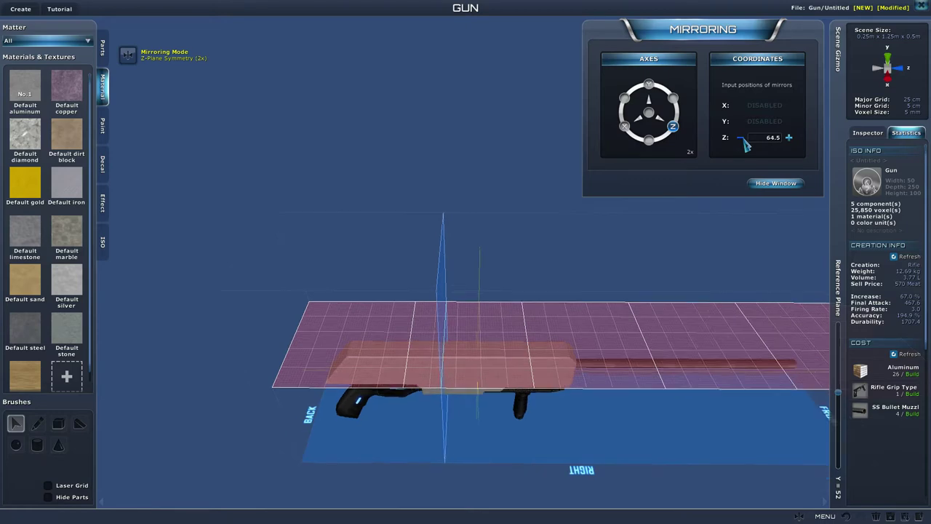
click(743, 140)
Select a strip of voxels along the body's upper side edge from the barrel end rearward and delete it.
right_drag(524, 359, 575, 364)
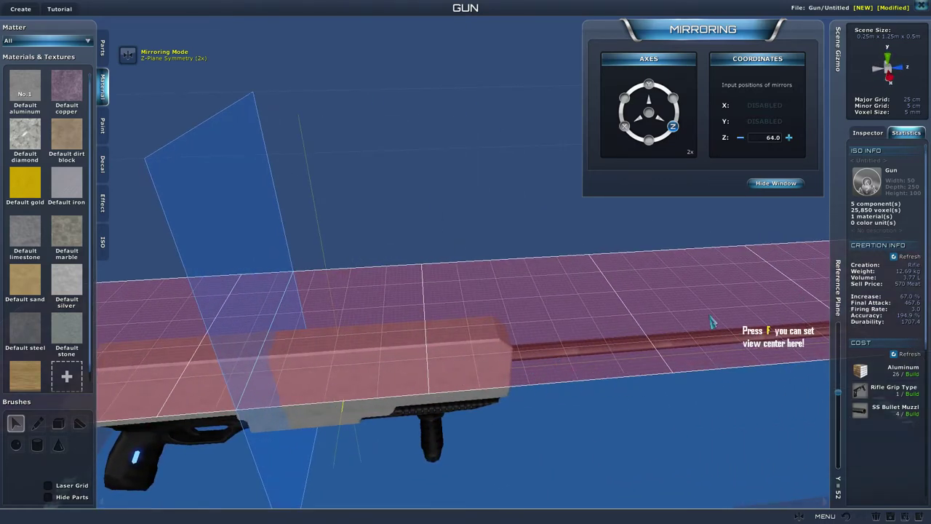
right_drag(712, 321, 397, 344)
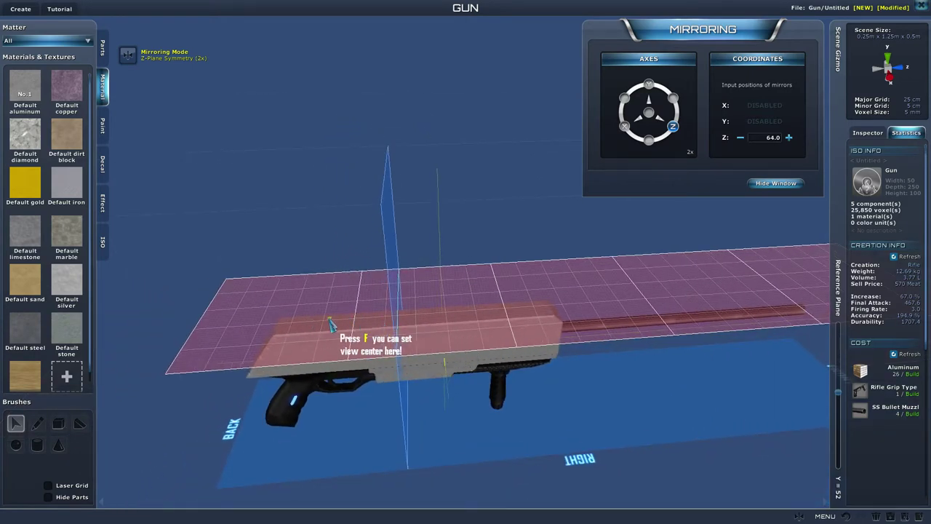
right_drag(501, 360, 506, 384)
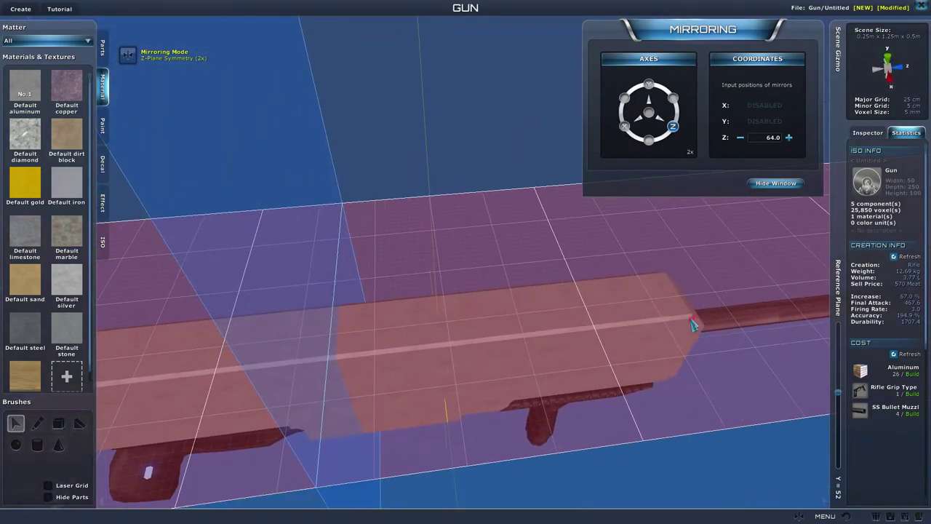
scroll(618, 329, down, 2)
drag(691, 317, 297, 358)
click(868, 133)
click(886, 282)
Box-select another strip of voxels along the side of the body with Z mirroring active and delete the selection.
right_drag(886, 283, 785, 293)
right_drag(527, 394, 577, 383)
drag(576, 383, 173, 302)
scroll(143, 335, down, 3)
click(886, 284)
Select a long band of surface voxels on the lower part of the body's side face and delete it.
scroll(906, 350, down, 10)
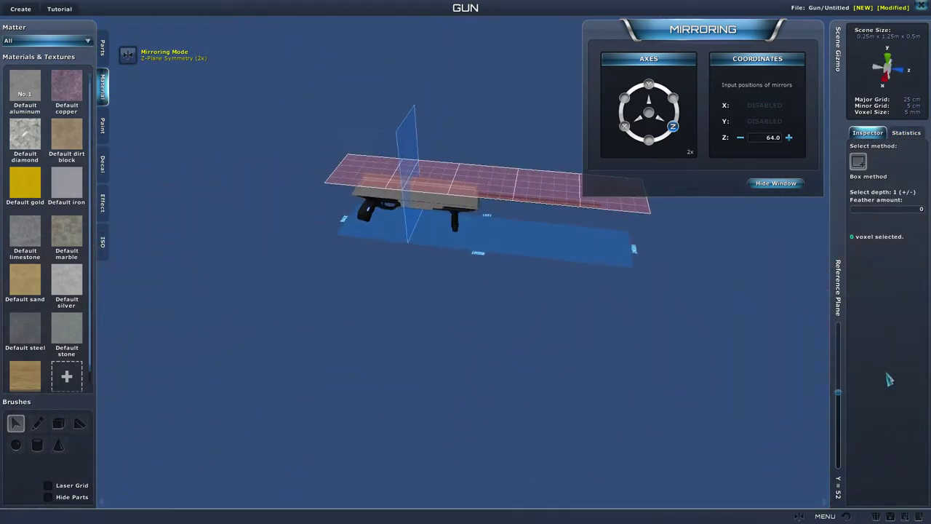
scroll(446, 307, up, 10)
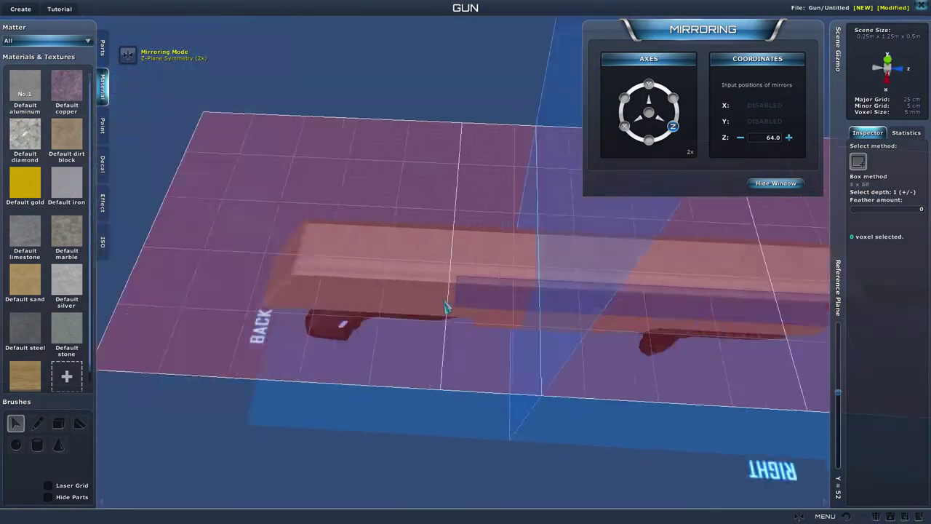
scroll(446, 308, up, 5)
click(885, 283)
right_drag(553, 276, 435, 249)
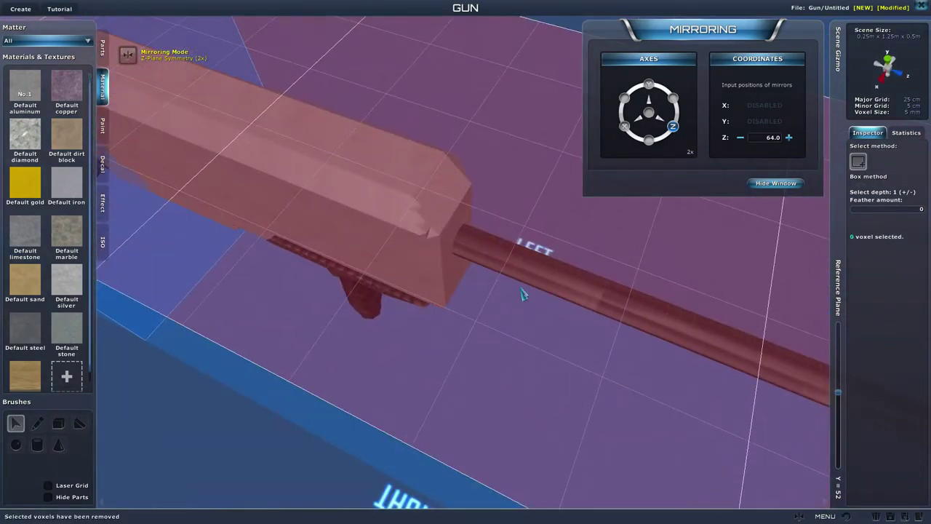
Lower the reference plane to Y = 1, clear of the gun body, and check the reshaped front end.
right_drag(523, 294, 733, 338)
drag(838, 392, 838, 464)
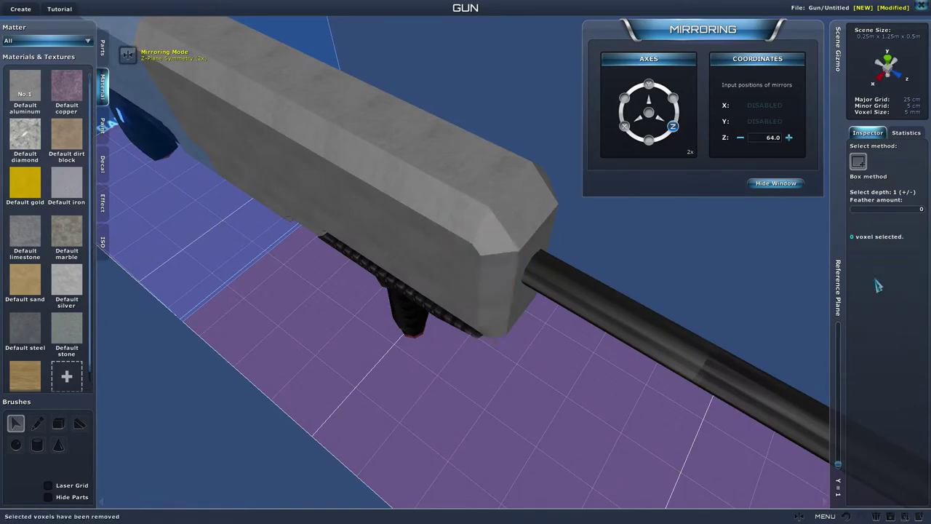
right_drag(875, 280, 855, 255)
scroll(837, 276, down, 5)
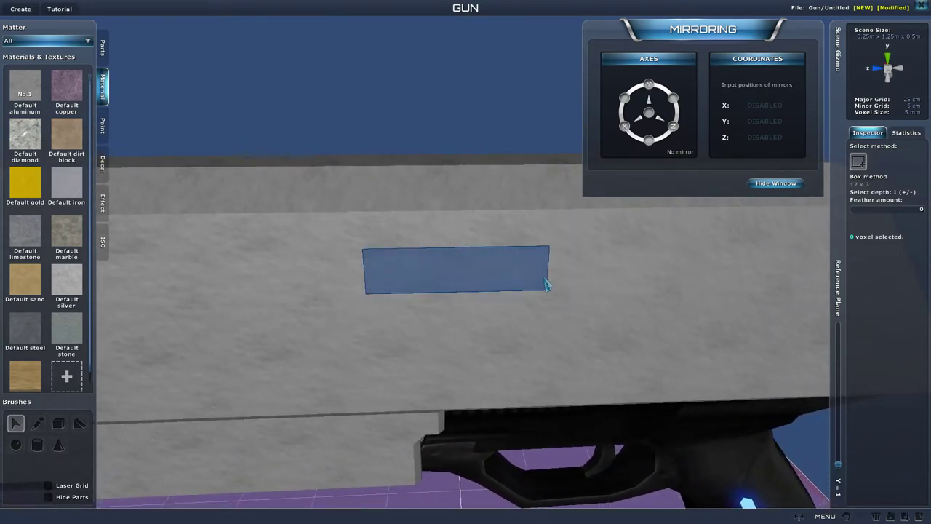
Cut a recess into the body's side above the trigger by deleting a 15 x 2 voxel patch and a 15 x 1 row beneath it.
drag(547, 285, 584, 281)
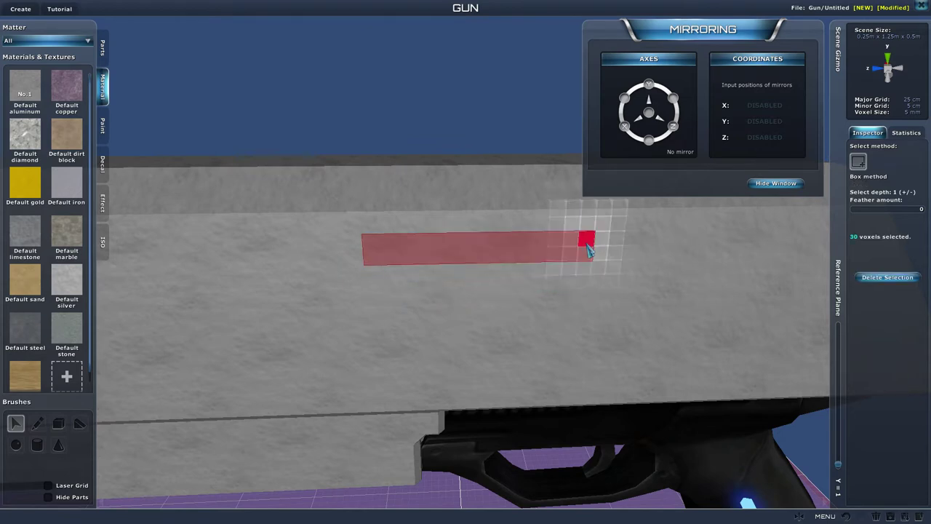
right_drag(819, 305, 354, 346)
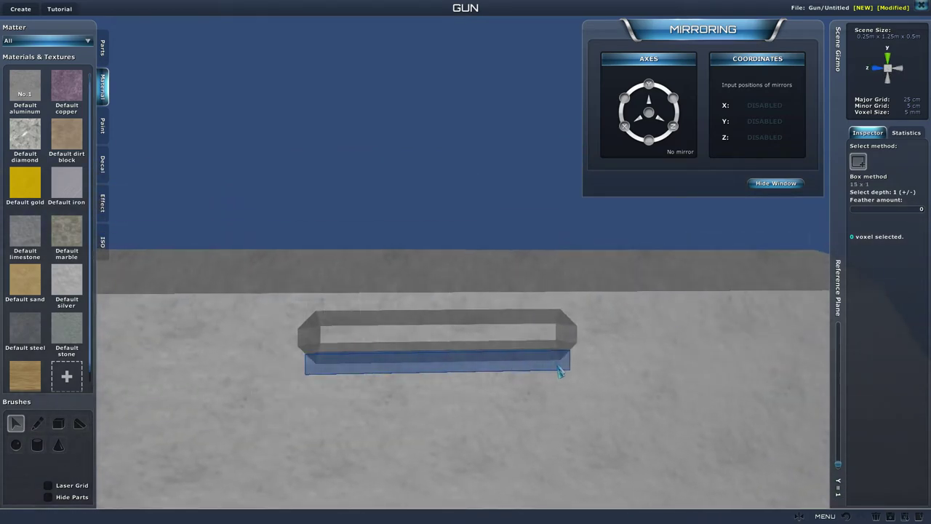
key(Delete)
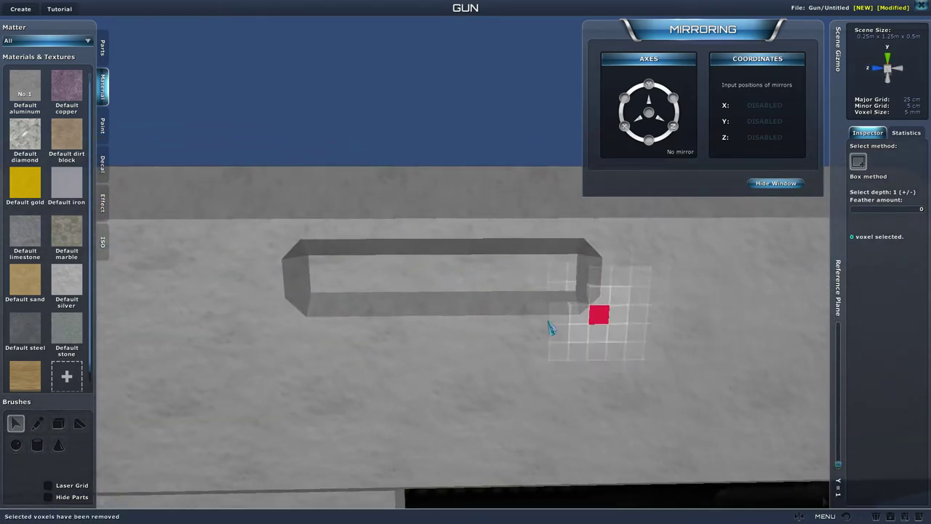
Deepen the side recess by selecting the voxels on its floor and deleting them.
drag(320, 271, 328, 271)
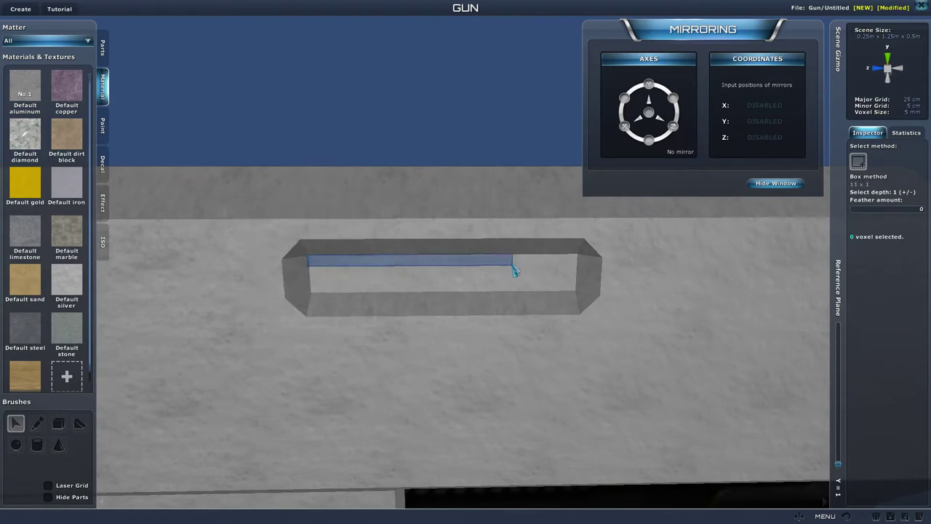
drag(582, 271, 580, 293)
click(887, 277)
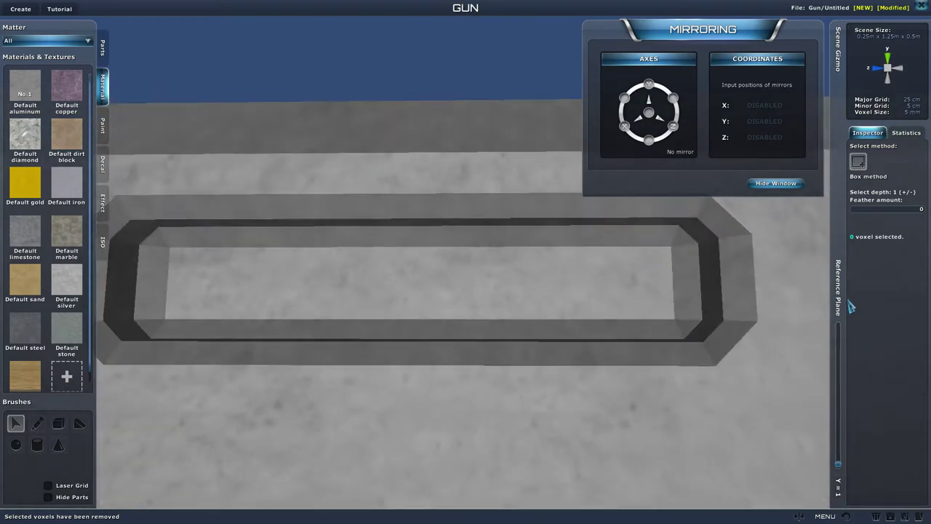
Delete an 8-voxel strip beneath the rear half of the side recess to step its lower edge down.
mouse_move(848, 300)
right_down()
mouse_move(850, 326)
mouse_move(851, 316)
right_up()
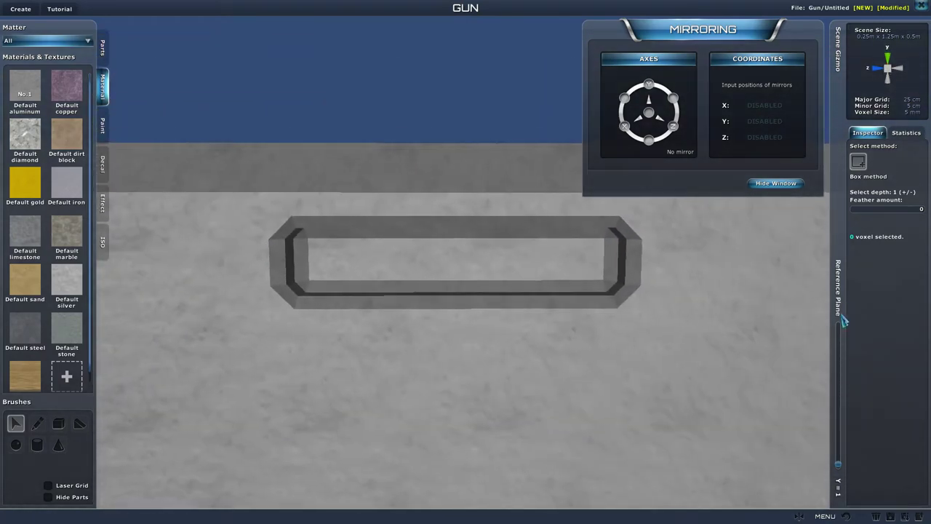
drag(465, 320, 511, 327)
drag(603, 325, 611, 320)
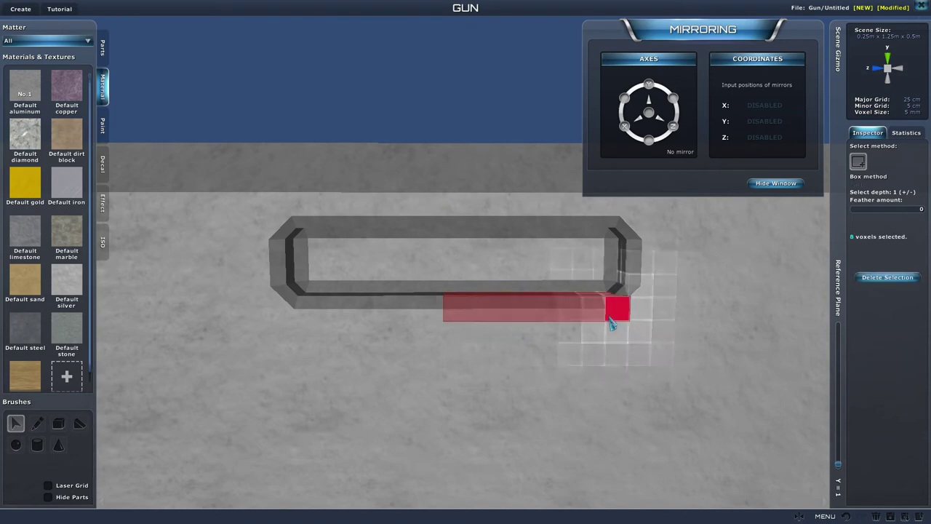
click(888, 280)
right_drag(807, 360, 806, 347)
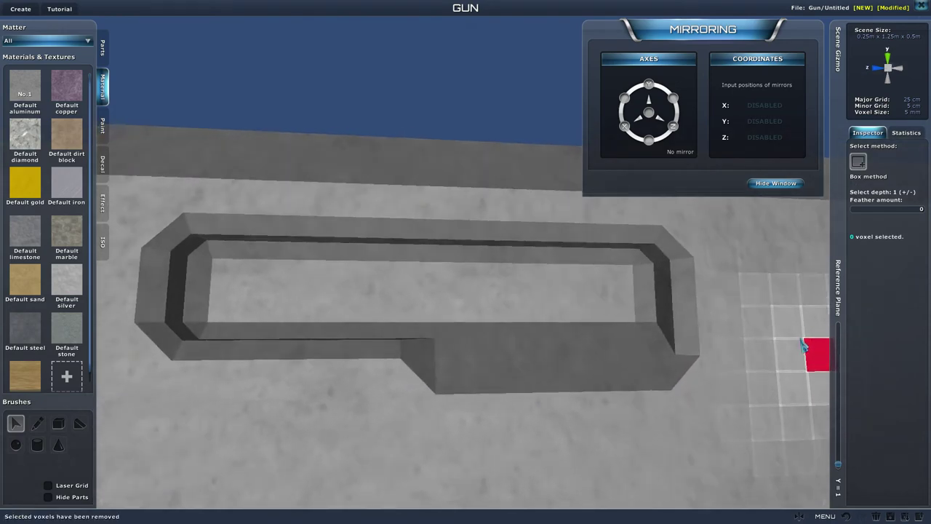
Select the 15 x 2 voxel patch on the floor of the recess and delete it to deepen the pocket.
scroll(628, 349, down, 2)
mouse_move(627, 349)
right_down()
mouse_move(623, 378)
mouse_move(603, 372)
mouse_move(610, 353)
right_up()
scroll(623, 379, up, 3)
scroll(623, 378, down, 2)
drag(280, 227, 282, 228)
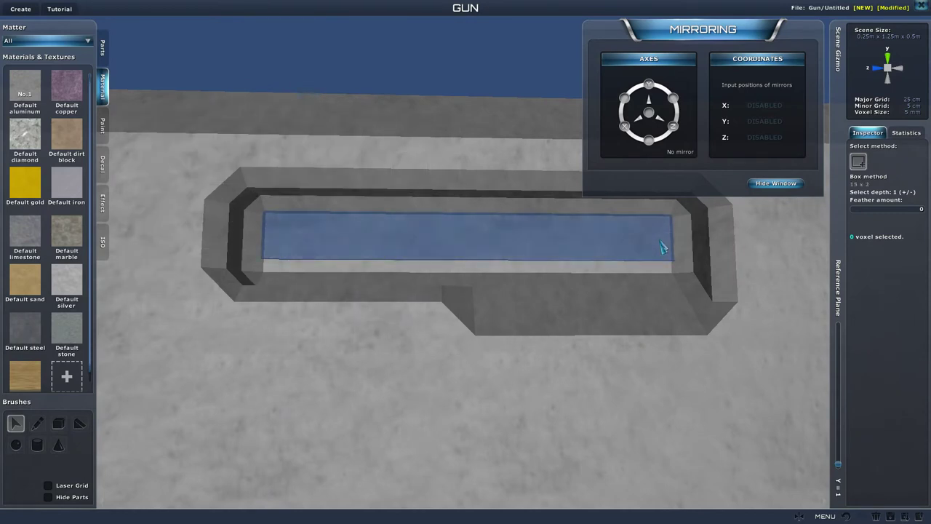
click(663, 247)
Delete the 1 x 15 voxel row along the lower inner ledge of the recess.
right_drag(881, 298, 859, 339)
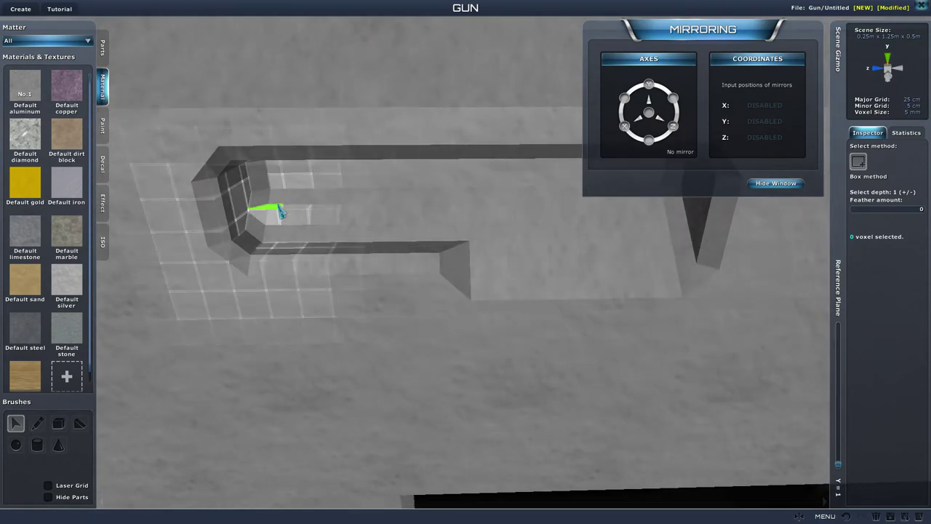
drag(271, 206, 407, 213)
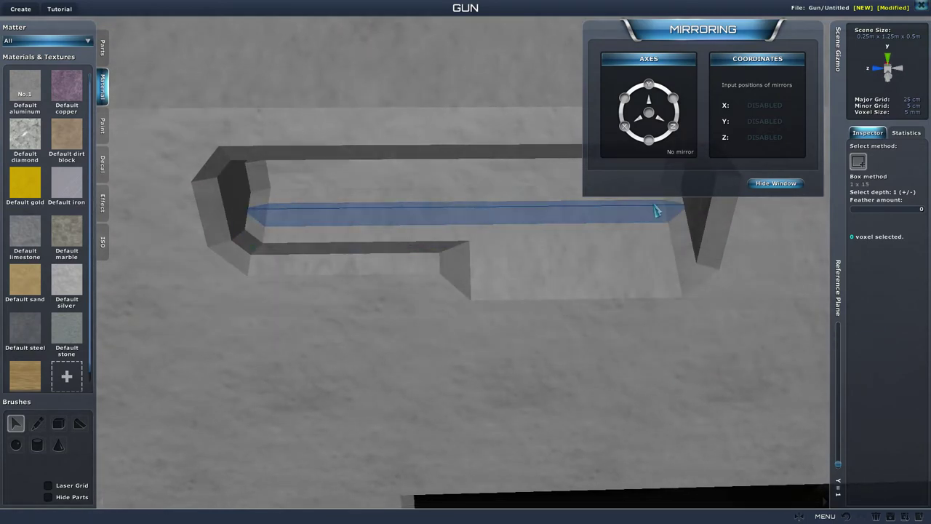
drag(655, 210, 661, 211)
click(887, 272)
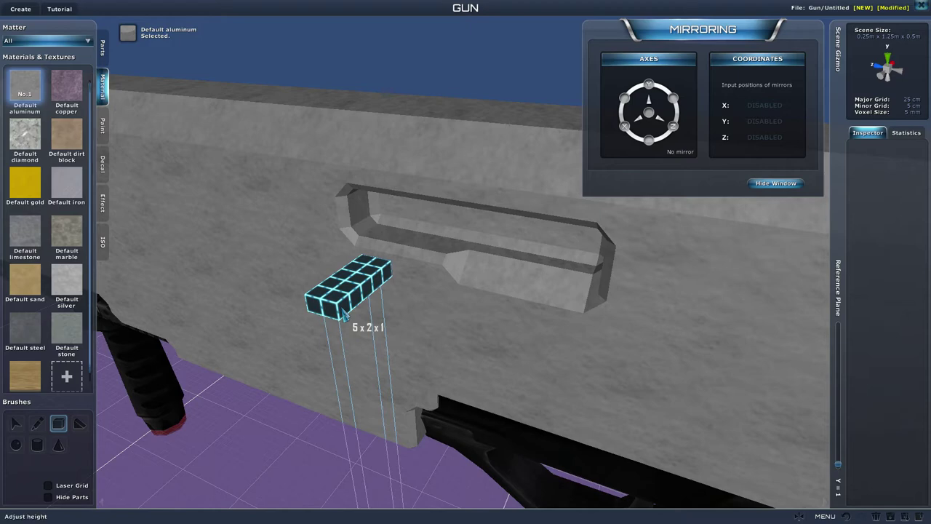
Build a protruding aluminum handle below the front end of the recess, using a 5 x 2 x 1 box.
click(344, 315)
right_drag(322, 394, 393, 358)
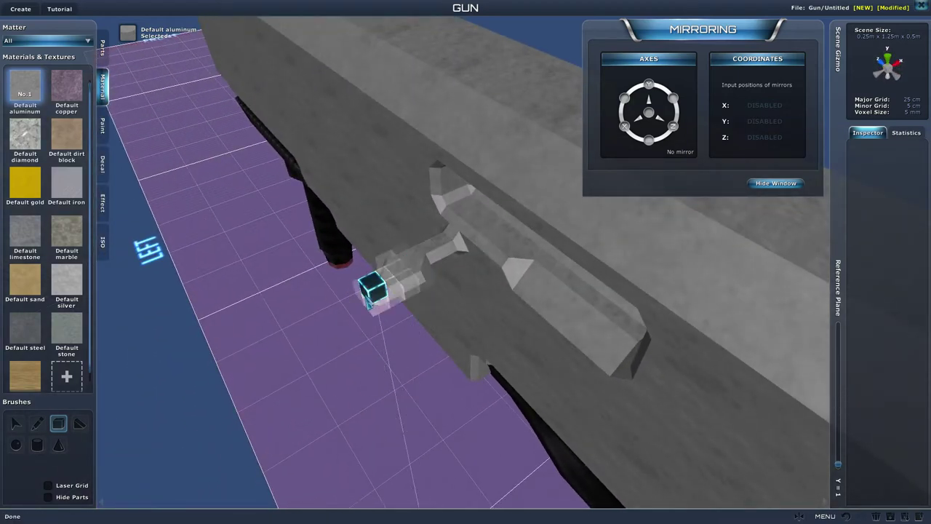
right_drag(368, 407, 445, 417)
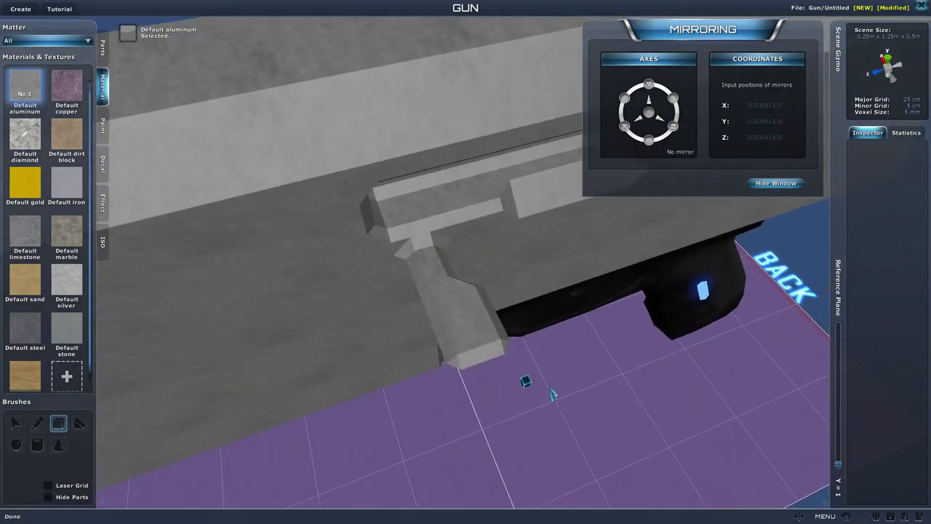
middle_drag(553, 393, 600, 393)
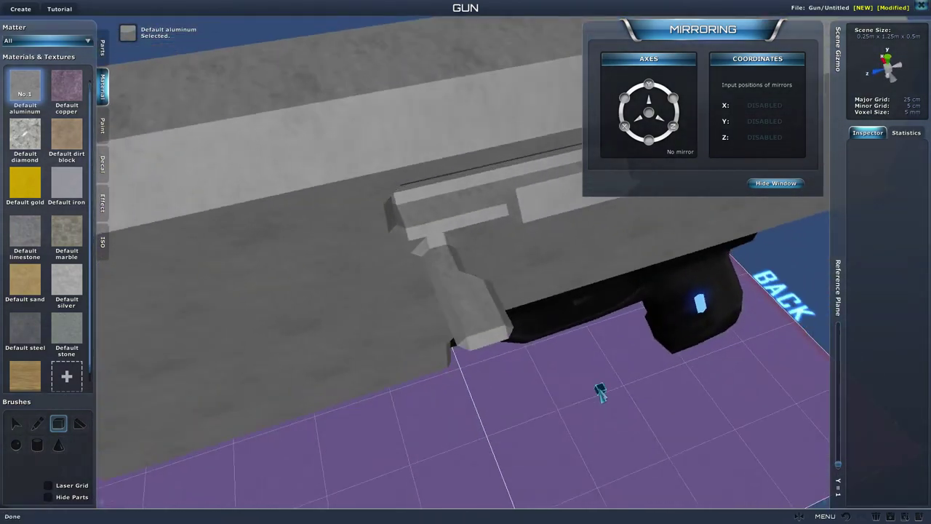
click(468, 342)
Add a small raised aluminum block above the trigger on the body's left side, with a 1 x 4 x 1 strip extending forward from it.
right_drag(818, 351, 574, 291)
scroll(765, 316, down, 5)
scroll(572, 298, up, 3)
scroll(572, 289, down, 2)
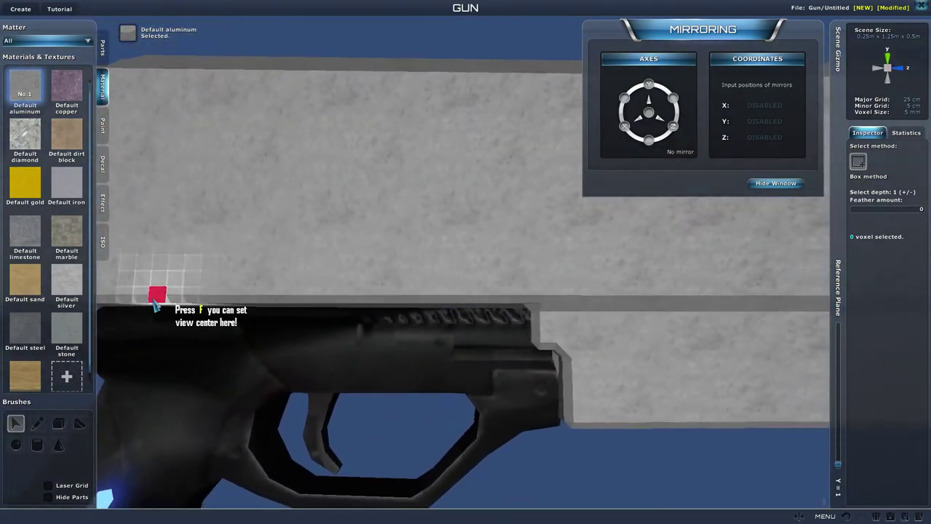
click(60, 424)
right_drag(358, 329, 337, 306)
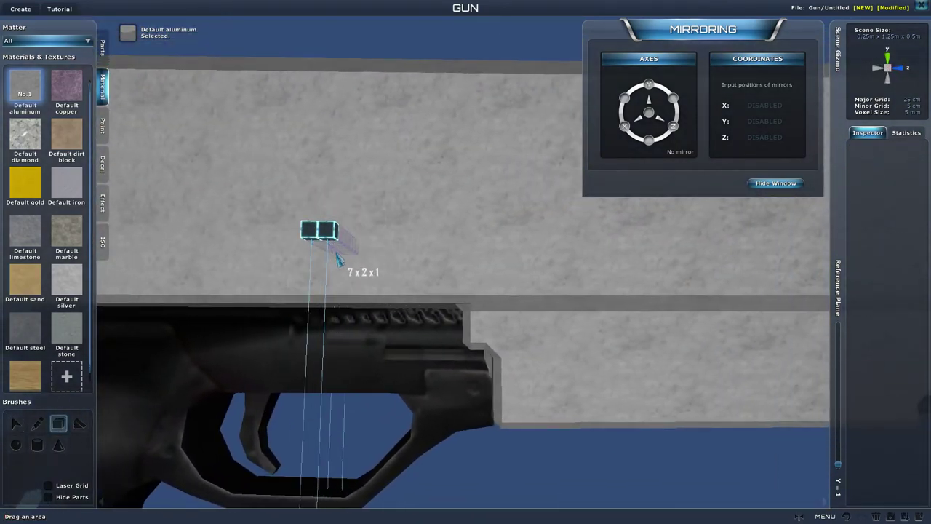
drag(336, 254, 333, 243)
right_drag(333, 244, 387, 272)
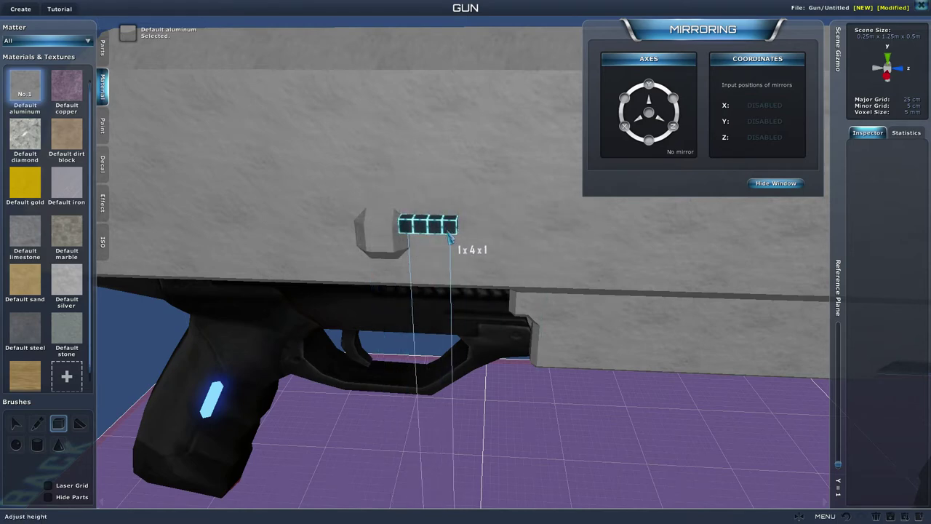
click(449, 237)
mouse_move(451, 238)
right_down()
mouse_move(637, 373)
mouse_move(658, 331)
mouse_move(537, 313)
mouse_move(589, 395)
mouse_move(584, 403)
mouse_move(553, 399)
mouse_move(410, 290)
right_up()
scroll(553, 399, up, 2)
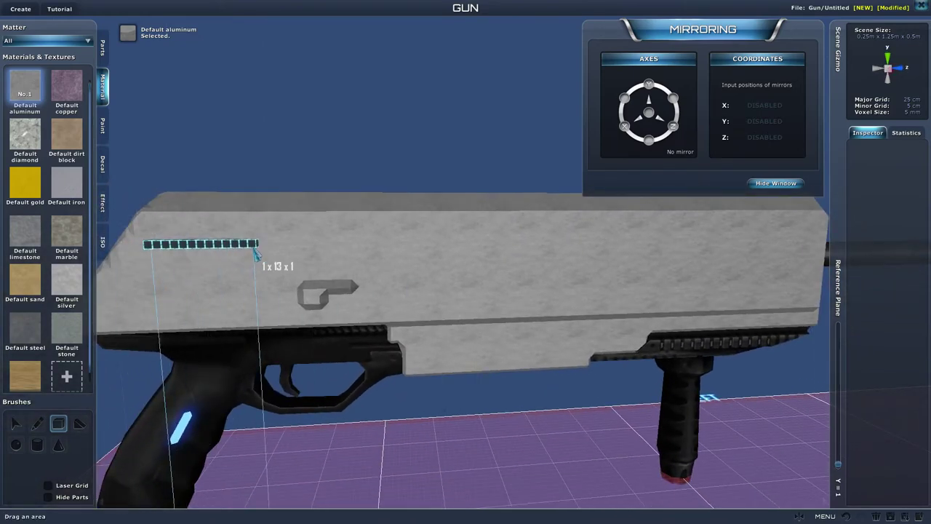
drag(380, 260, 364, 286)
right_drag(379, 260, 364, 286)
drag(364, 287, 368, 279)
right_drag(364, 287, 368, 279)
scroll(368, 278, down, 1)
drag(368, 278, 369, 269)
right_drag(368, 279, 369, 269)
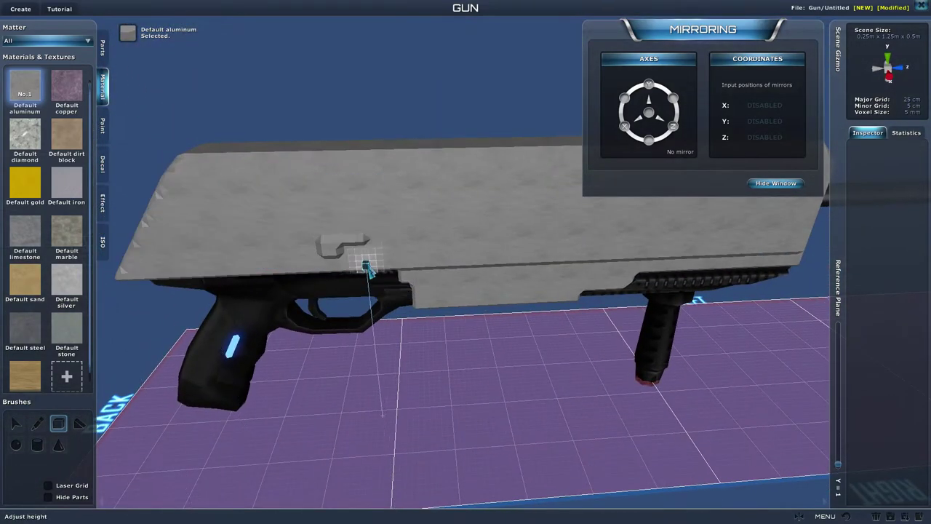
right_drag(207, 205, 240, 218)
scroll(239, 245, down, 1)
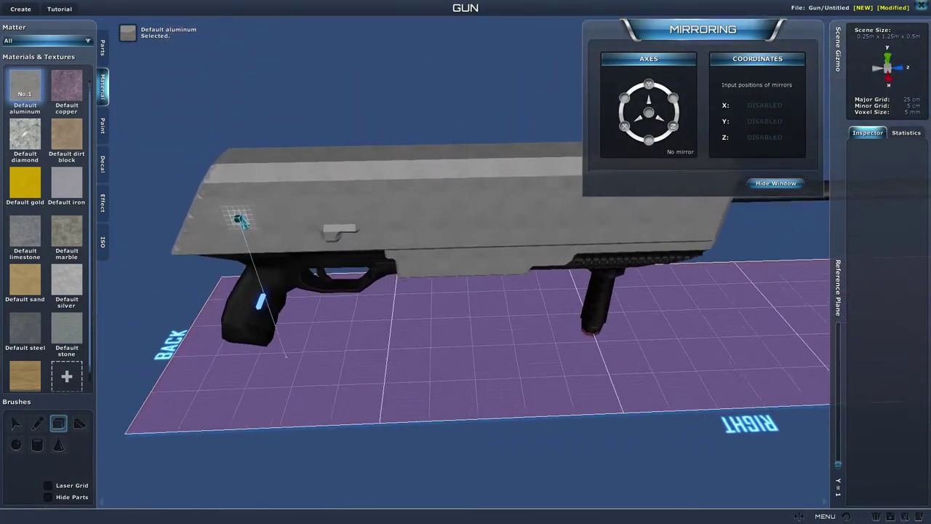
Turn on X-plane mirroring at 25.0 and add a long aluminum rib along the upper sides from the front end to the recess.
click(625, 127)
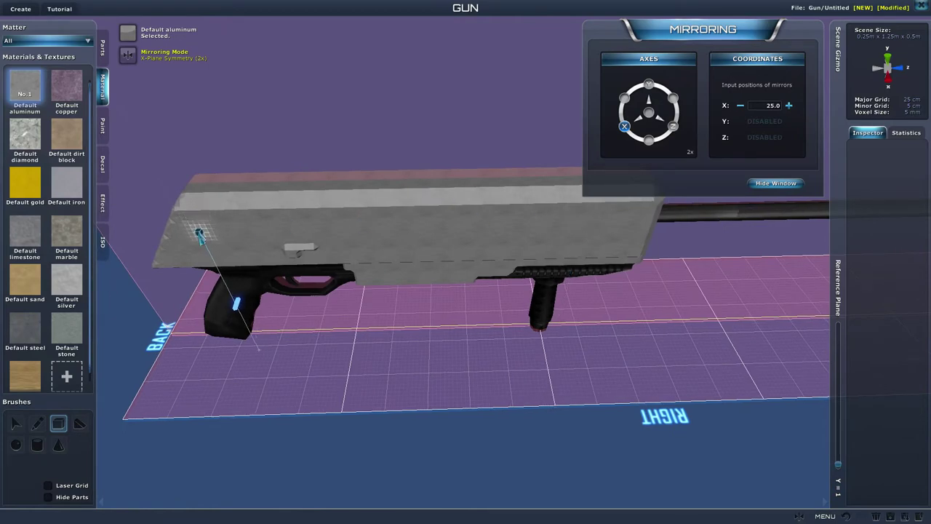
right_drag(200, 234, 451, 291)
drag(459, 308, 230, 329)
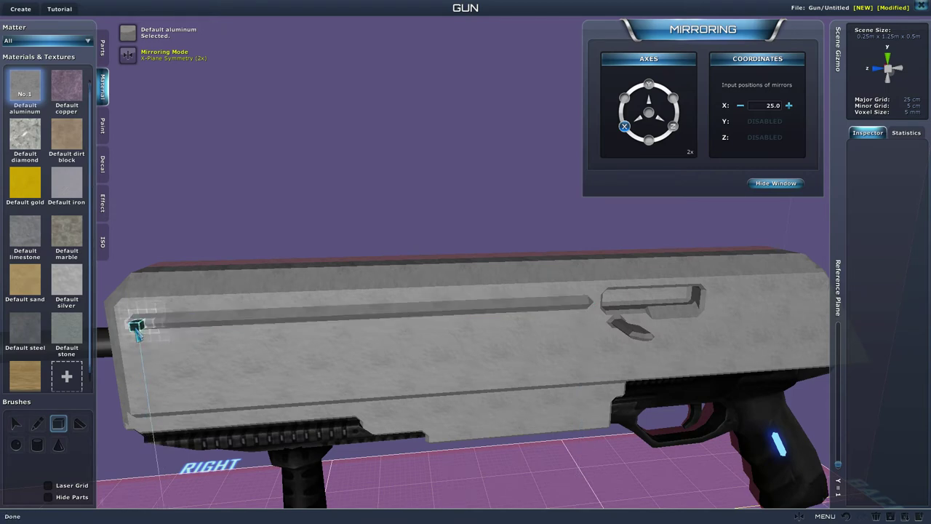
Turn off mirroring and extend the upper rib on the left side back to the body's rear slope.
key(d)
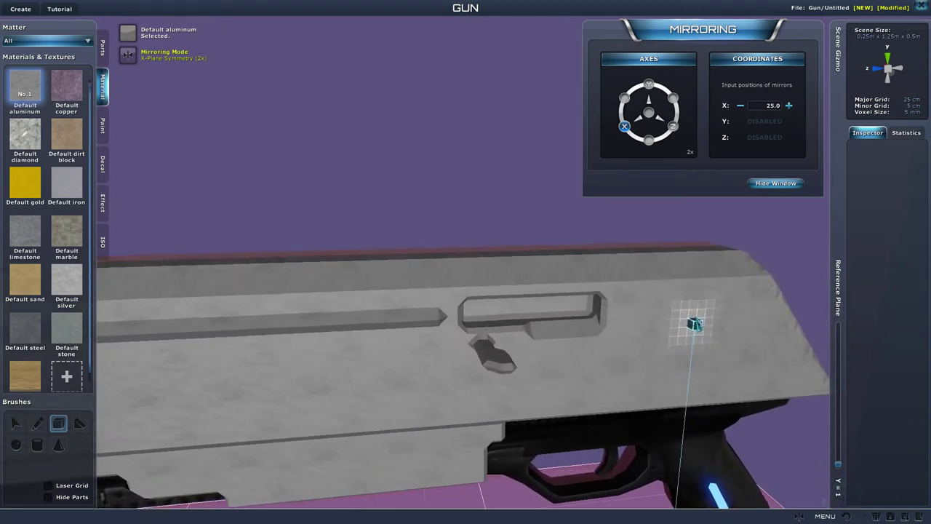
right_drag(749, 289, 577, 276)
click(624, 125)
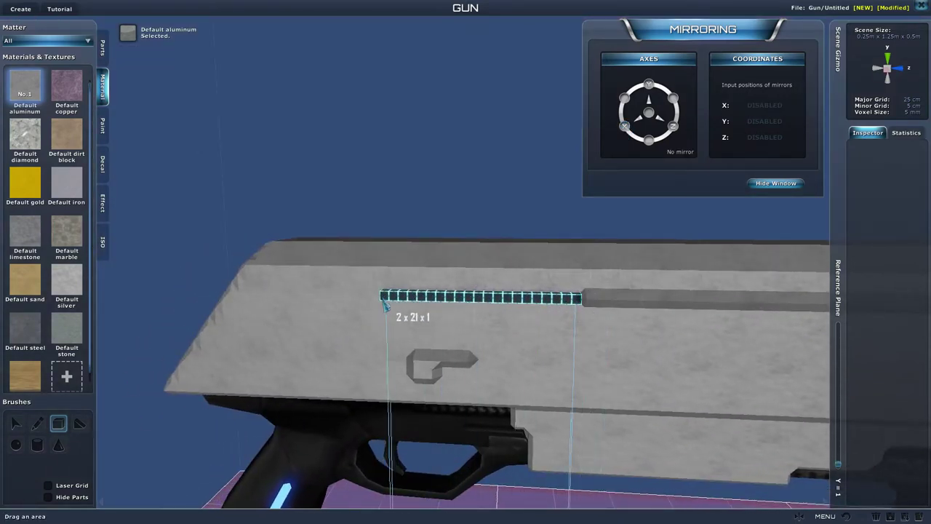
mouse_move(264, 299)
right_down()
mouse_move(279, 368)
mouse_move(305, 368)
mouse_move(327, 362)
mouse_move(286, 357)
mouse_move(289, 364)
mouse_move(365, 298)
right_up()
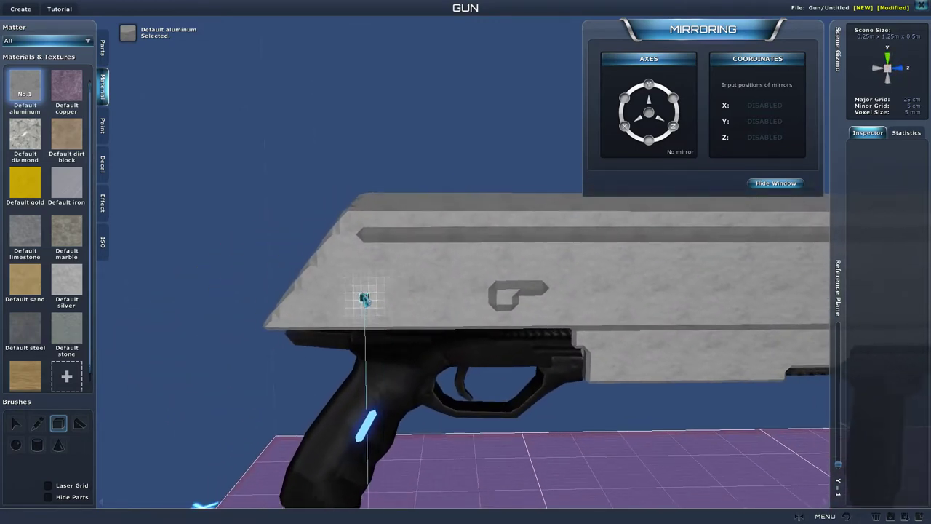
With X-plane mirroring on at 25.0, add lower side ribs about 67 voxels long ahead of the left-side block and 22 voxels long behind it.
key(d)
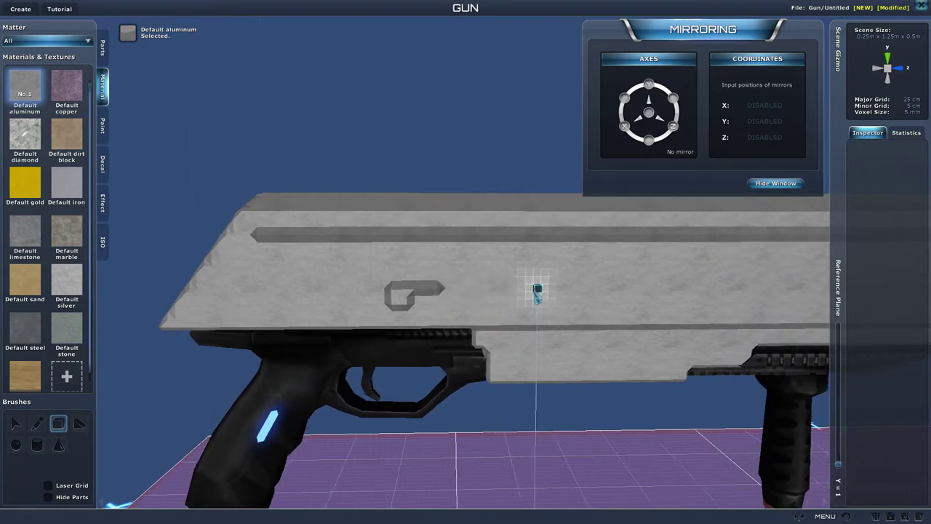
drag(447, 291, 541, 293)
click(541, 293)
key(a)
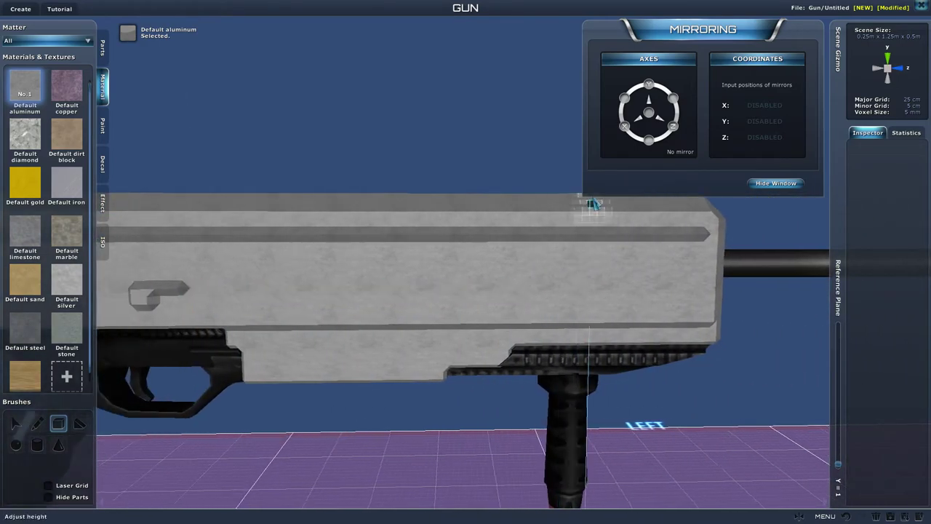
click(625, 128)
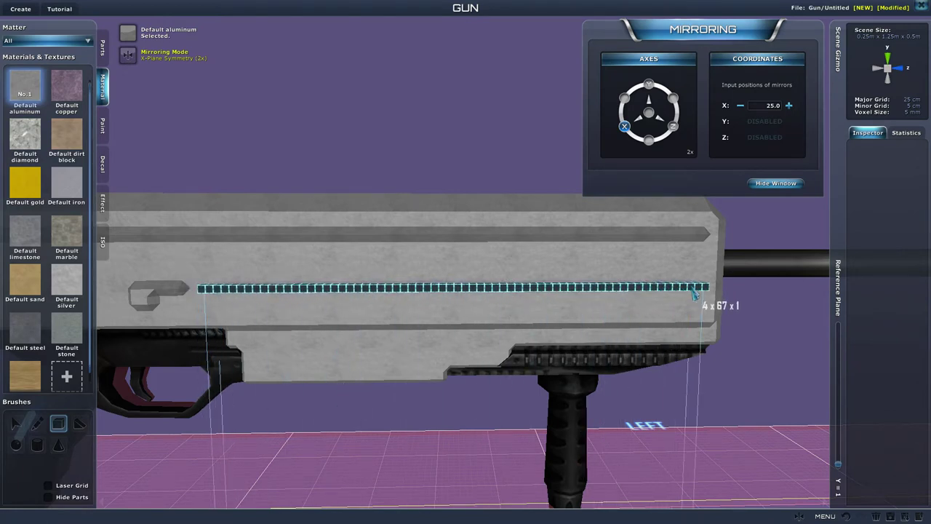
click(692, 290)
key(a)
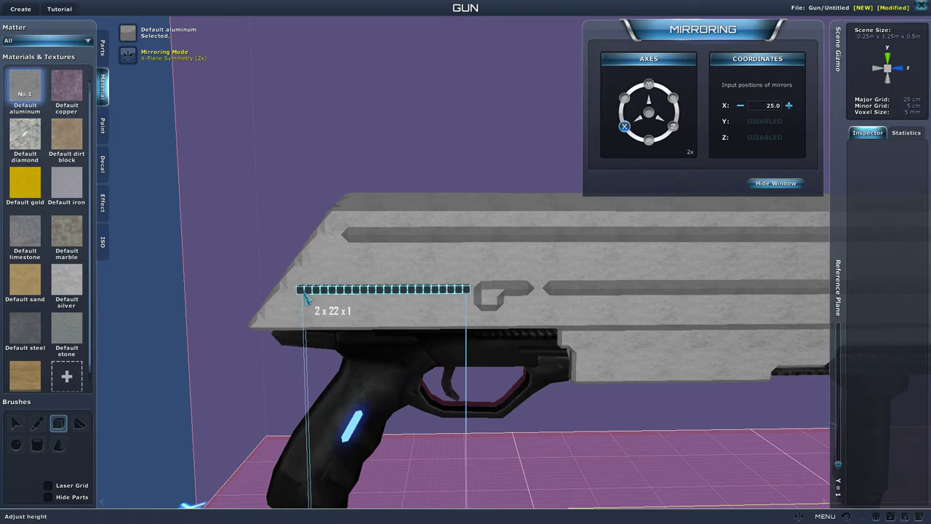
click(304, 294)
Turn off mirroring and bridge the gap between the two lower ribs on the right side.
right_drag(367, 404, 572, 398)
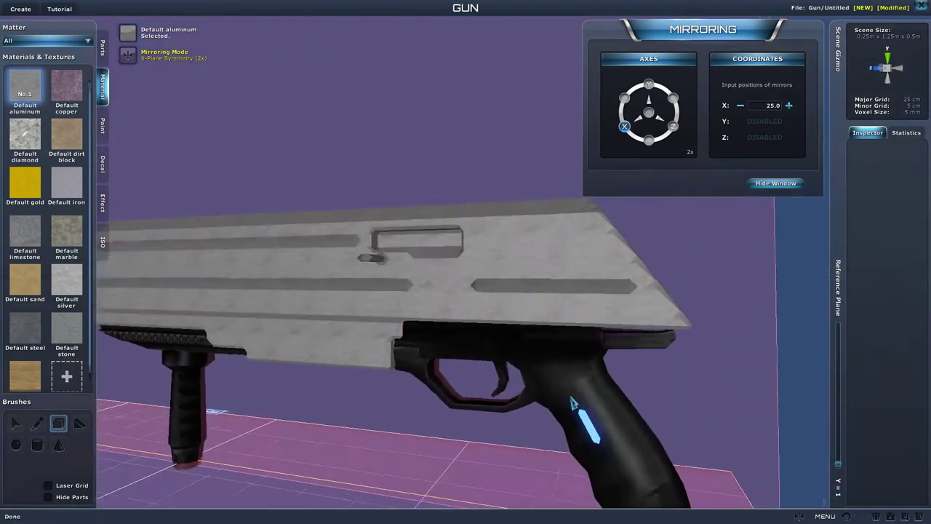
scroll(573, 399, up, 3)
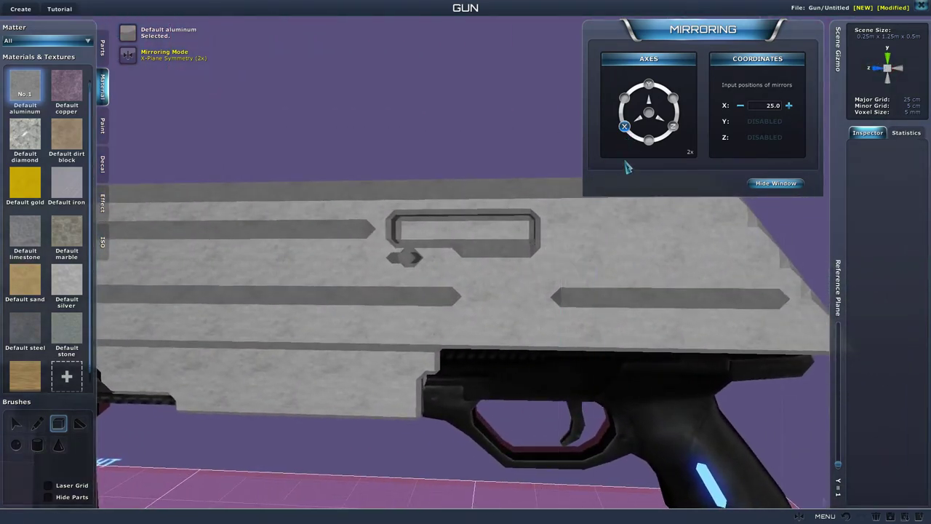
click(625, 128)
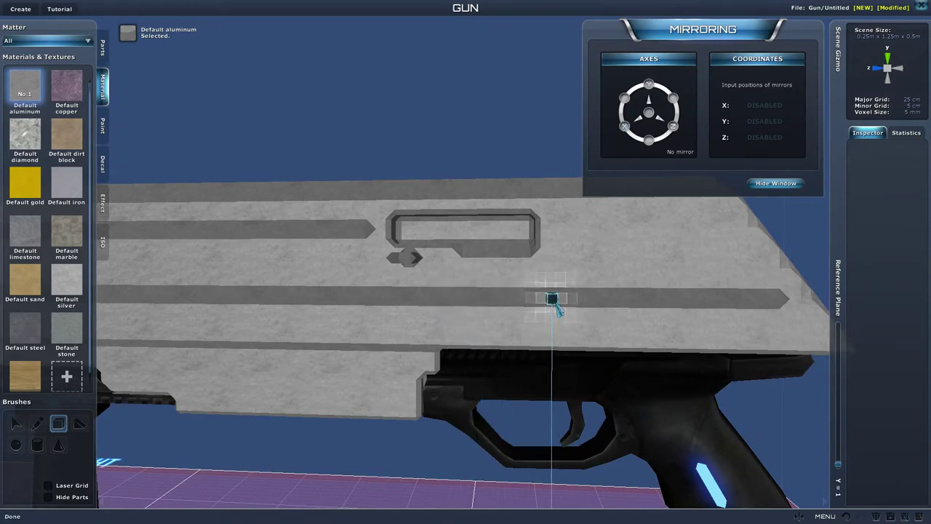
Delete the single voxel at the front end of the left side's rear rib, next to the raised block.
right_drag(821, 371, 598, 366)
scroll(600, 368, up, 4)
key(Escape)
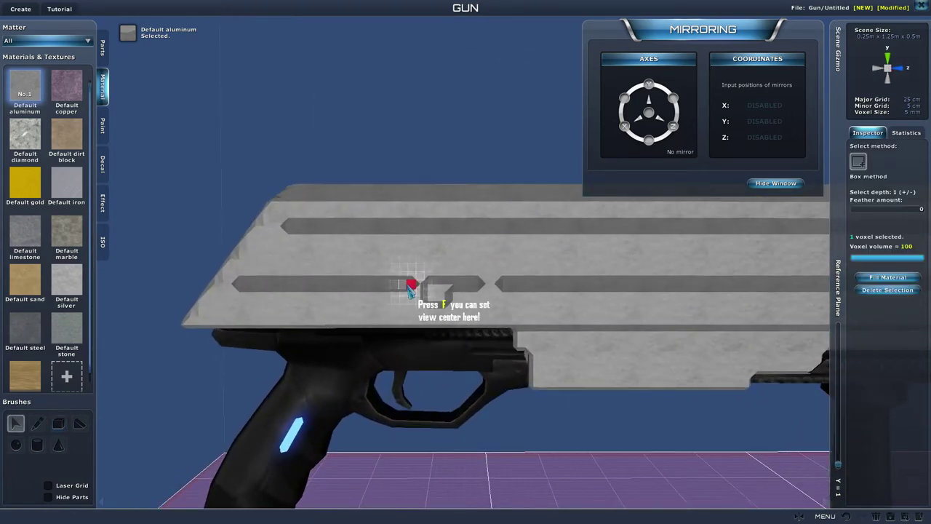
click(890, 292)
Examine the ribs and details on both sides of the gun body.
scroll(704, 396, down, 2)
scroll(712, 404, down, 3)
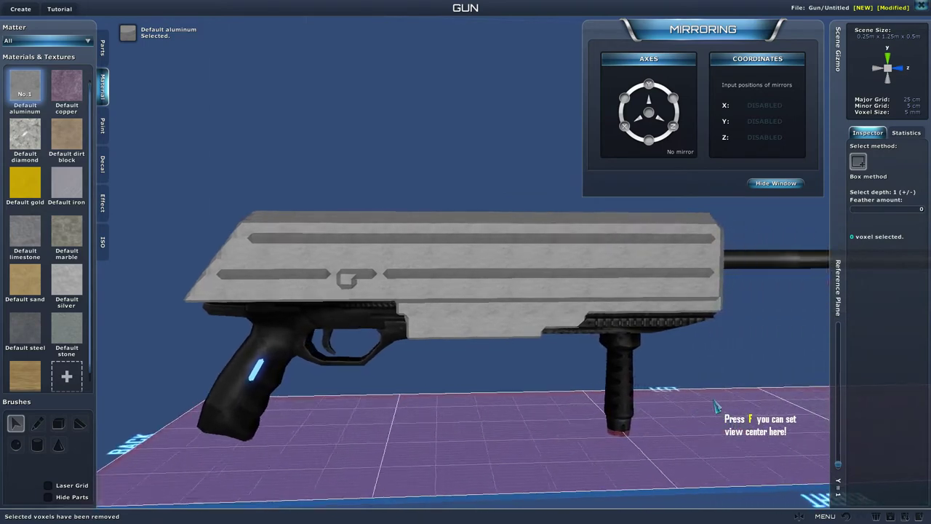
scroll(727, 403, up, 5)
right_drag(728, 397, 927, 400)
right_drag(465, 291, 501, 282)
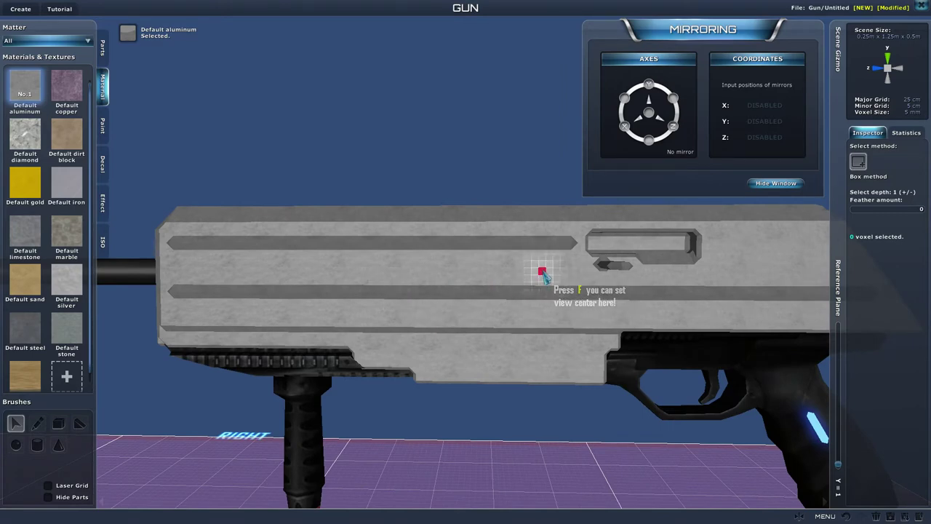
scroll(516, 318, up, 2)
scroll(521, 321, down, 3)
right_drag(515, 318, 476, 318)
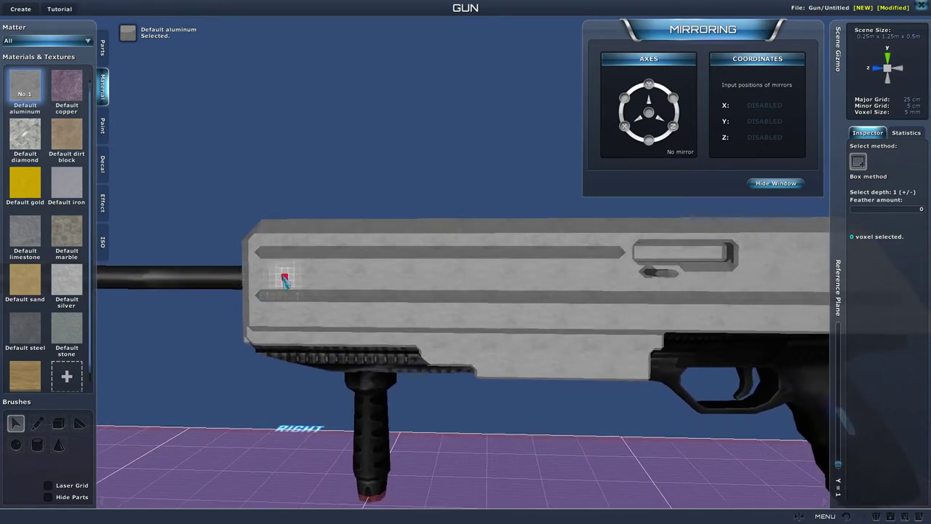
scroll(294, 296, up, 5)
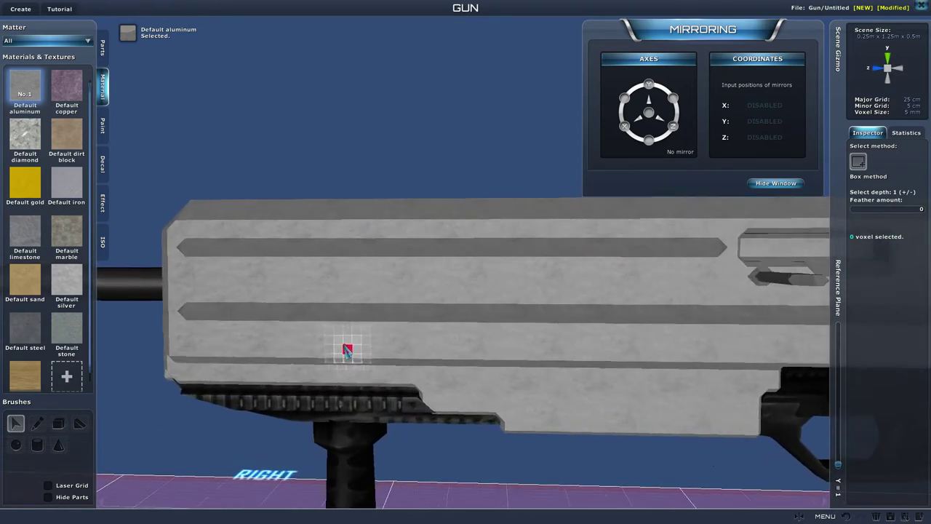
Try a 62-voxel horizontal groove low on the body's right side without mirroring, and refill it with aluminum.
scroll(364, 366, down, 2)
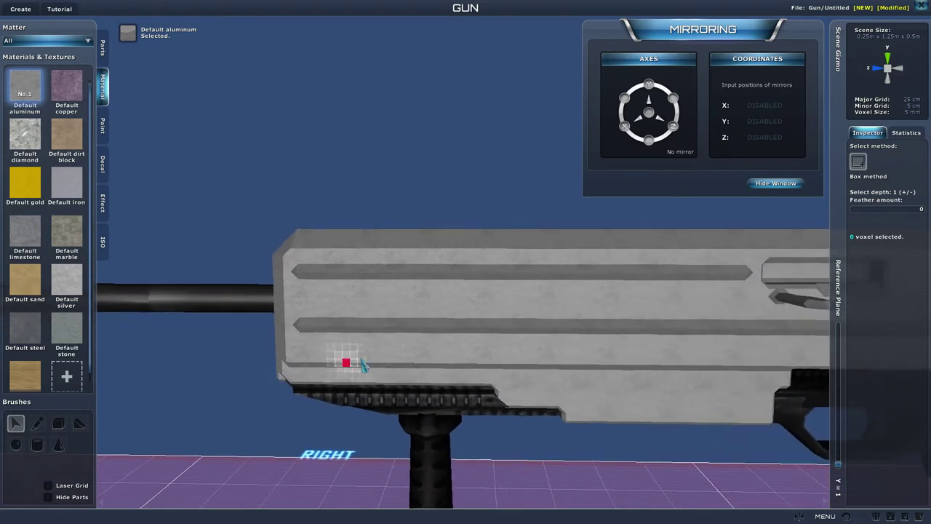
drag(328, 352, 564, 359)
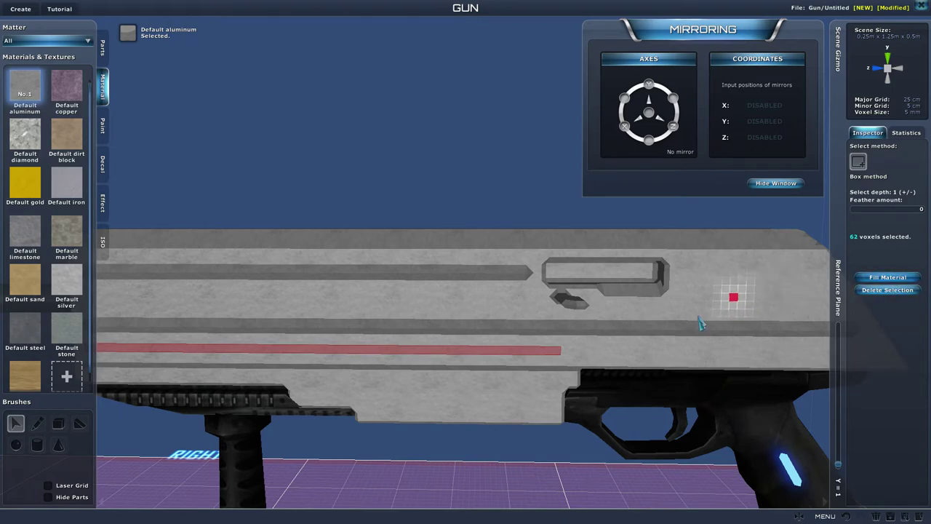
click(887, 290)
mouse_move(885, 306)
middle_down()
mouse_move(779, 316)
mouse_move(720, 305)
mouse_move(887, 310)
middle_up()
key(a)
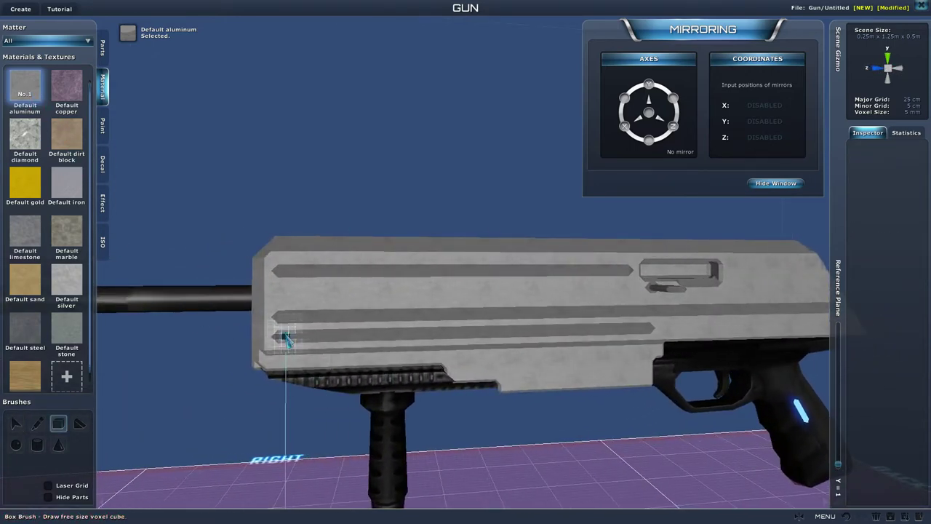
drag(386, 343, 652, 332)
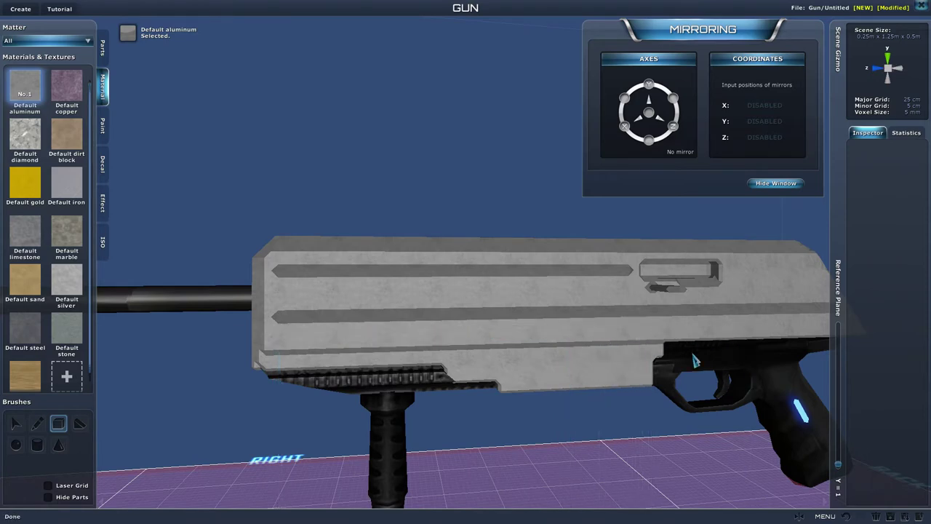
With X-plane mirroring at 25.0, cut a 101-voxel horizontal groove low along both sides of the body.
click(624, 127)
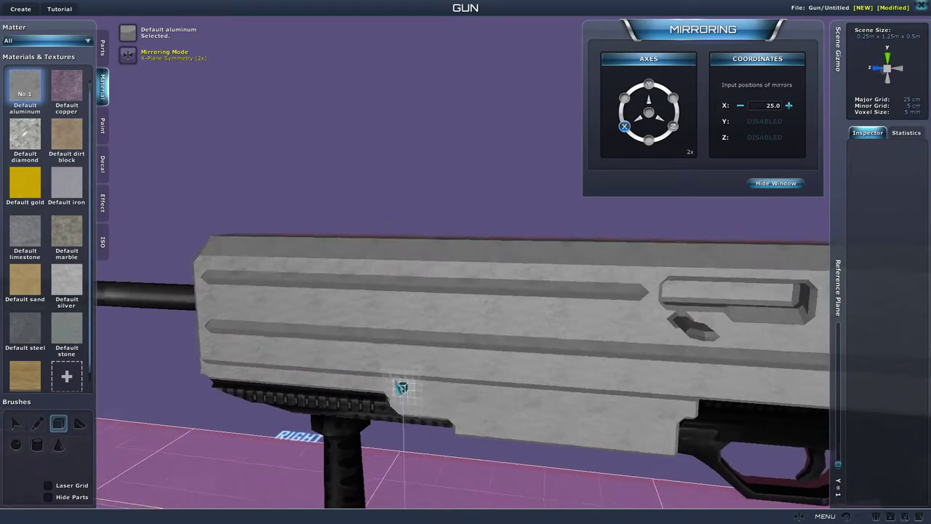
mouse_move(397, 382)
right_down()
mouse_move(233, 335)
mouse_move(425, 363)
mouse_move(409, 388)
mouse_move(421, 370)
right_up()
scroll(422, 369, up, 2)
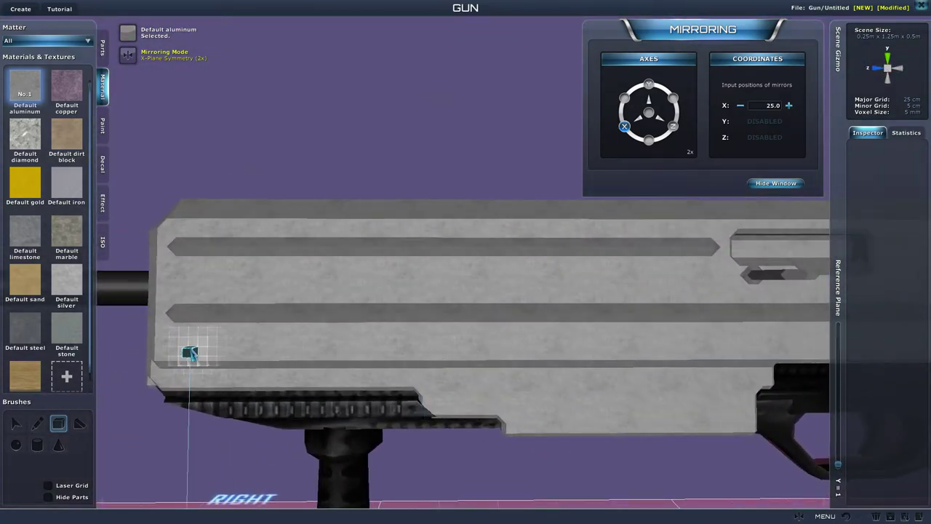
drag(184, 346, 308, 339)
key(Escape)
key(d)
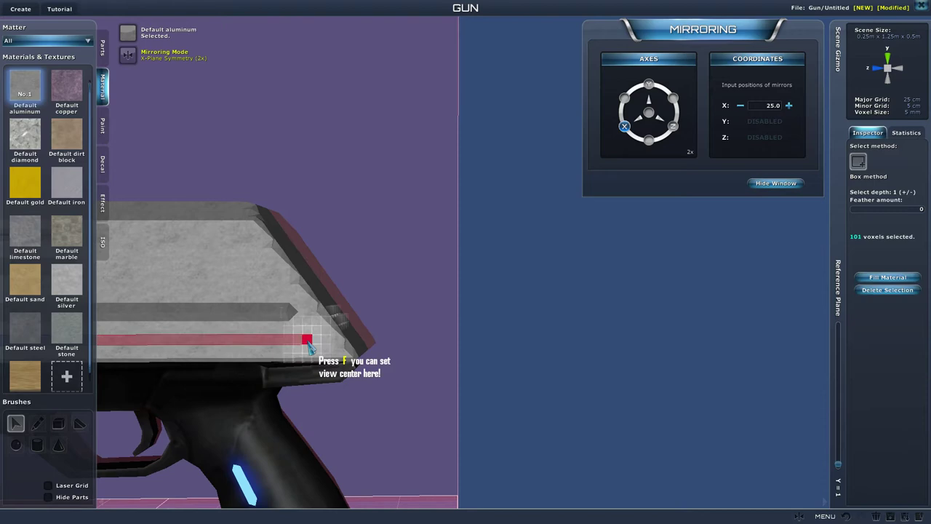
click(880, 294)
Shape a small mirrored aluminum feature across the body's top near the front and delete a four-voxel row behind it.
key(a)
scroll(414, 461, down, 3)
right_drag(480, 419, 328, 502)
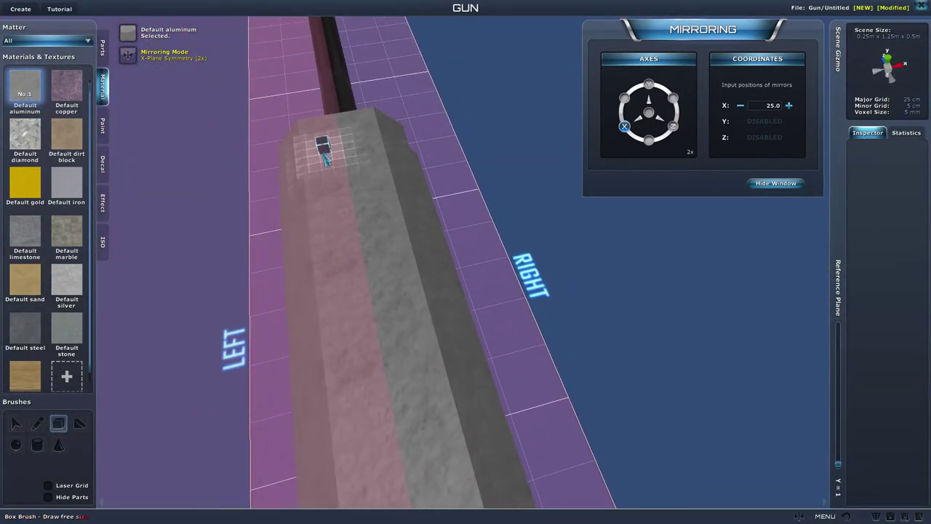
mouse_move(326, 160)
mouse_down()
mouse_move(361, 151)
mouse_move(330, 168)
mouse_move(365, 166)
mouse_up()
key(Escape)
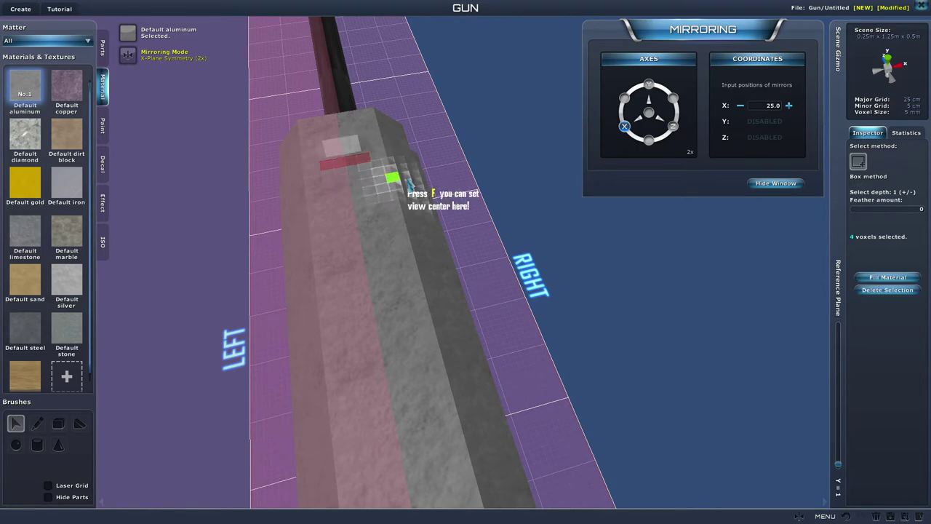
click(886, 293)
Add mirrored raised blocks on a 1 x 2 voxel footprint beside the front top feature and delete one excess voxel.
right_drag(690, 335, 710, 358)
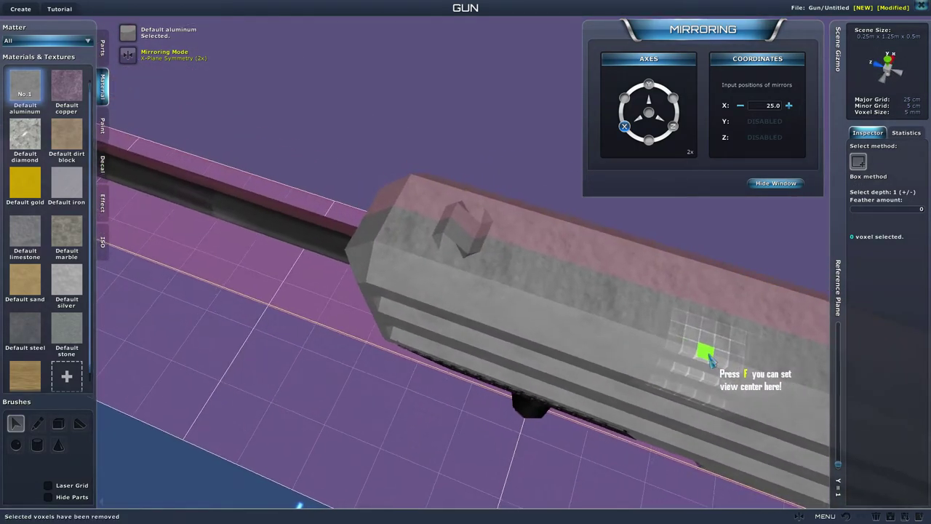
right_drag(422, 313, 123, 185)
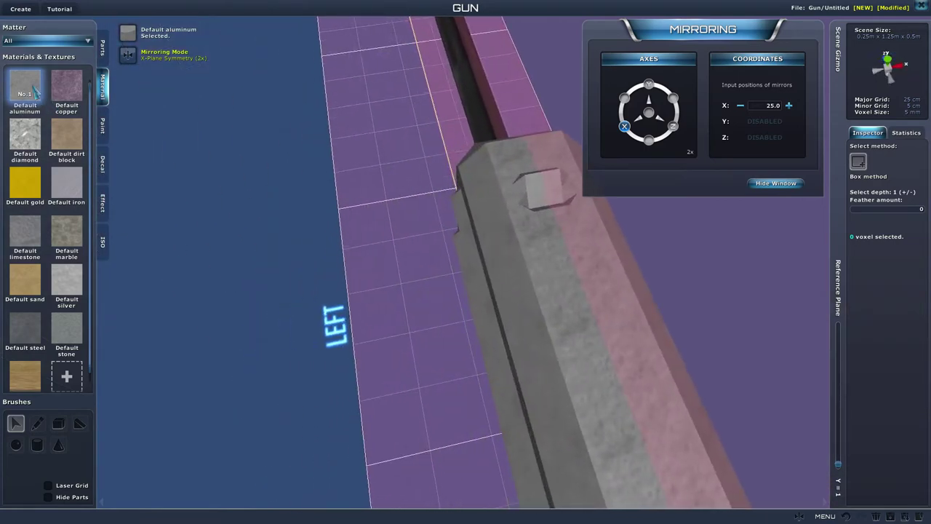
right_drag(33, 86, 33, 162)
key(3)
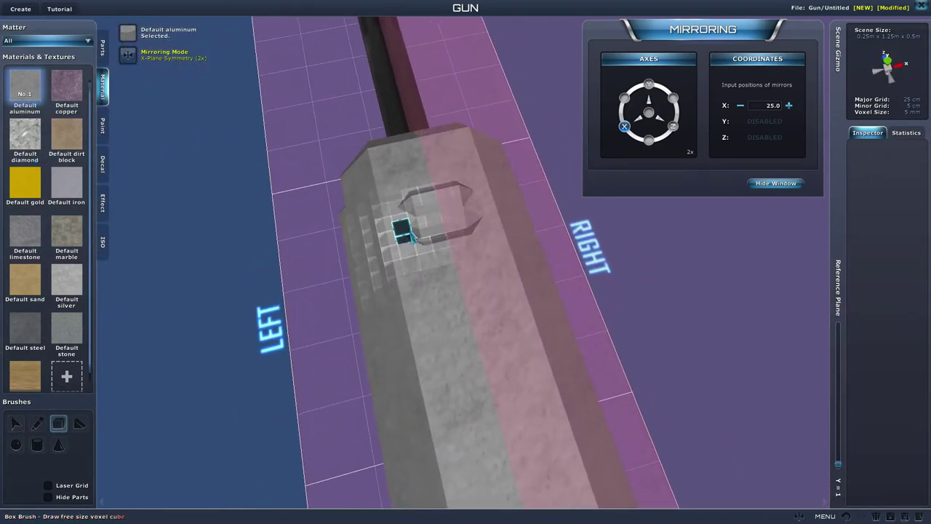
drag(405, 221, 405, 222)
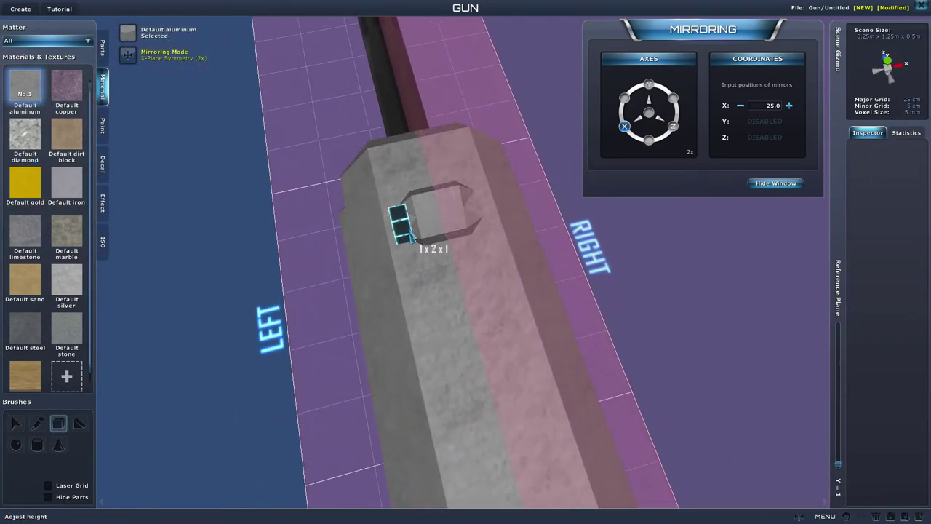
click(423, 206)
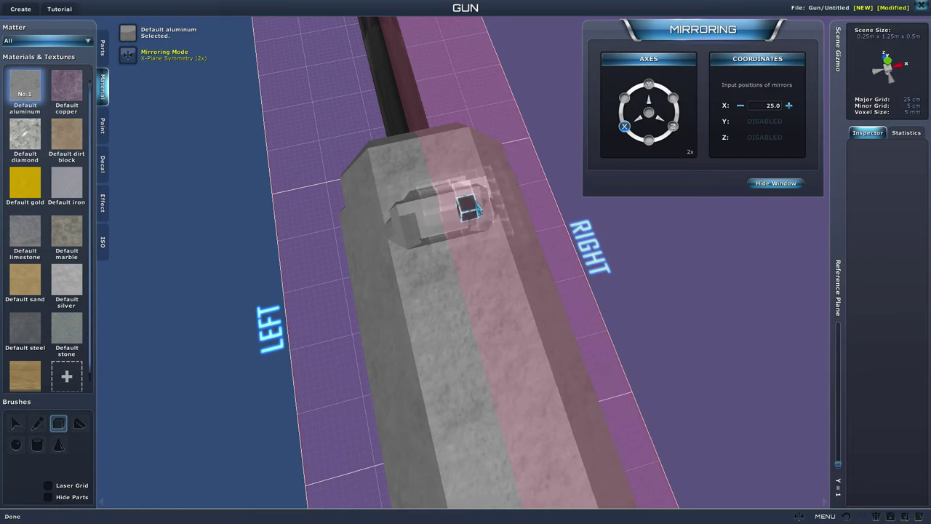
middle_drag(479, 208, 853, 257)
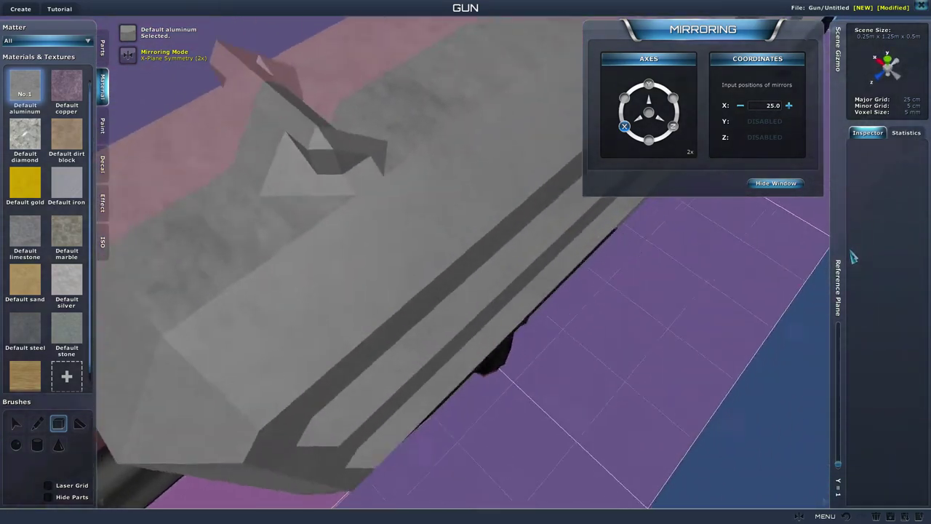
scroll(793, 251, down, 3)
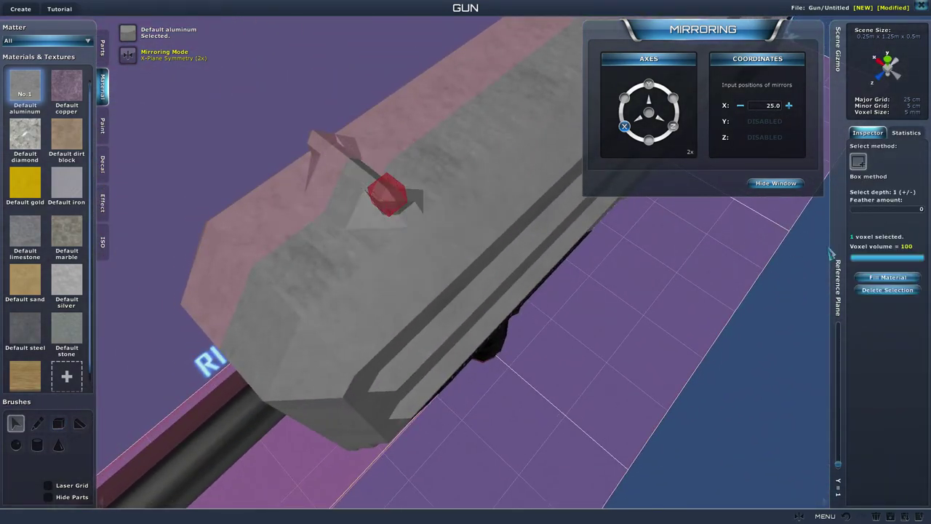
click(887, 290)
Set the reference plane to Y = 36 and add a mirrored 4 x 4 x 3 voxel aluminum block on each side of the muzzle.
middle_drag(898, 299, 757, 419)
scroll(607, 264, up, 3)
scroll(565, 269, down, 5)
drag(845, 459, 852, 415)
middle_drag(668, 385, 853, 407)
drag(838, 414, 841, 420)
scroll(759, 410, up, 3)
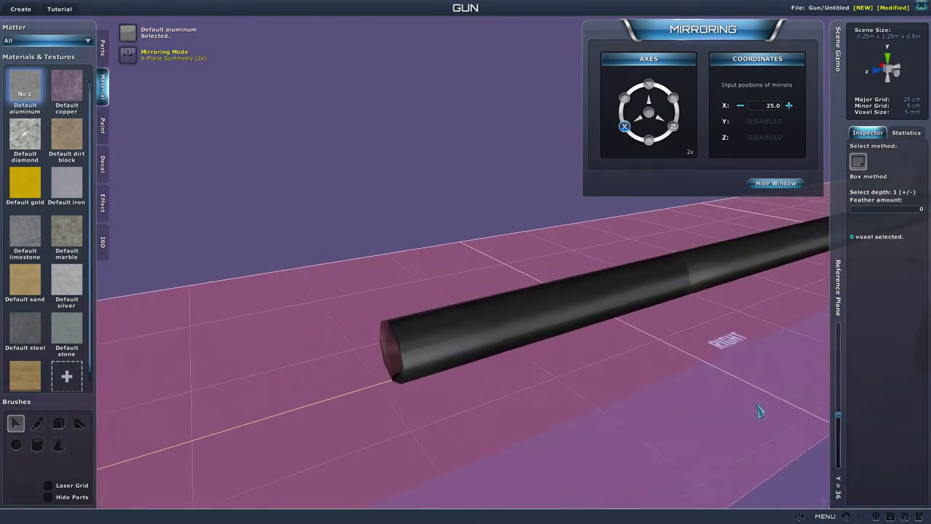
click(59, 424)
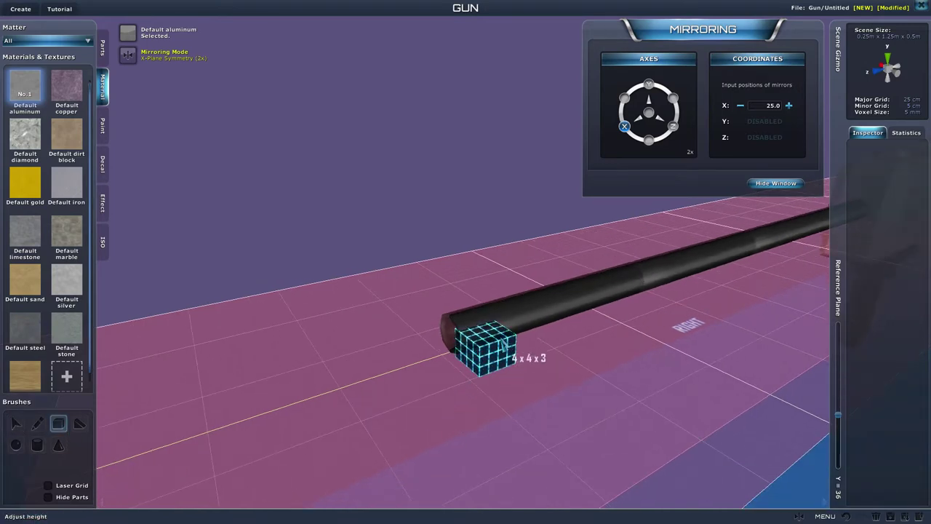
click(505, 331)
Bridge the two muzzle blocks with aluminum voxels across the top of the barrel.
right_drag(576, 381, 615, 388)
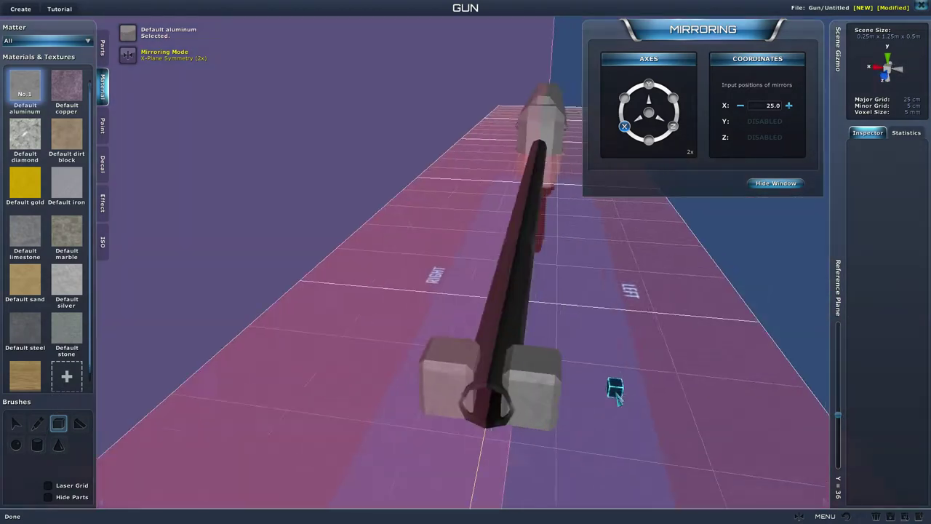
drag(458, 387, 454, 385)
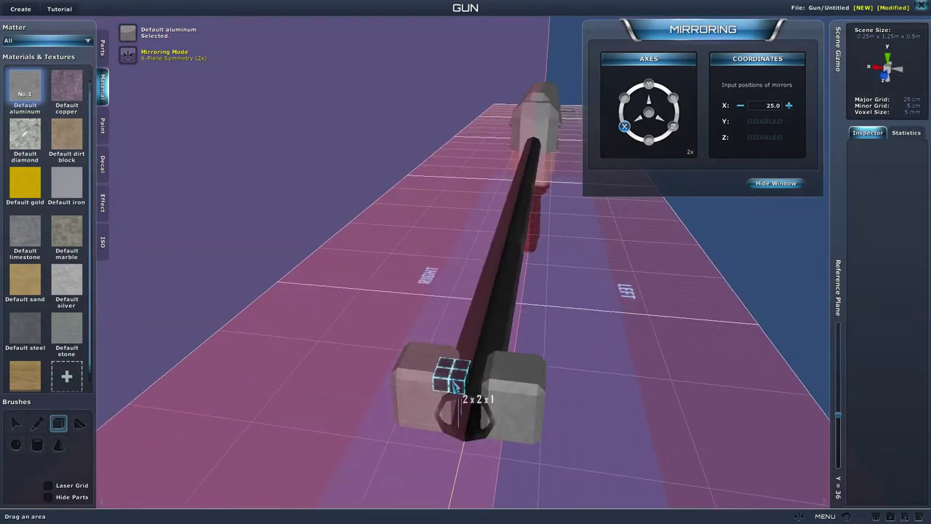
click(512, 370)
Return the reference plane to Y = 0 and close the muzzle block's underside with a 9 x 2 x 1 voxel strip.
right_drag(620, 412, 636, 378)
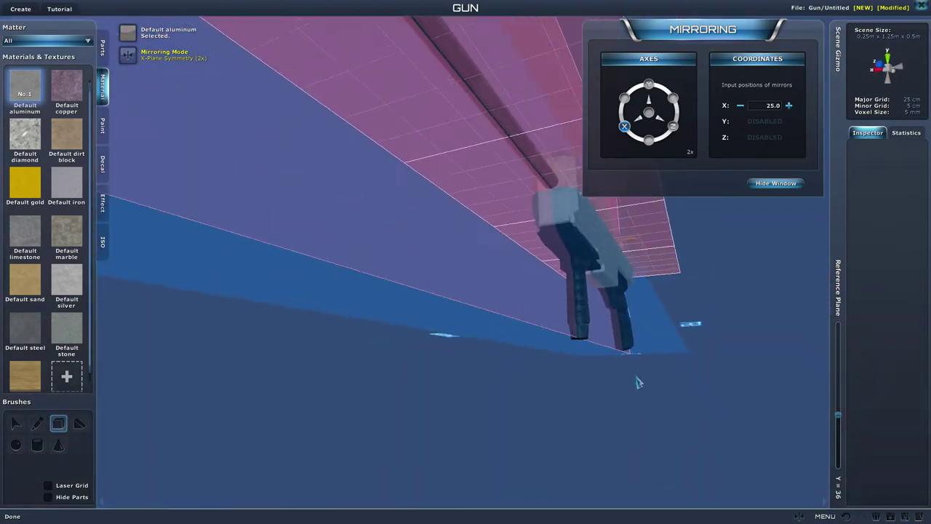
drag(838, 415, 837, 469)
mouse_move(669, 372)
right_down()
mouse_move(659, 270)
mouse_move(686, 328)
mouse_move(679, 357)
mouse_move(688, 343)
mouse_move(673, 234)
mouse_move(703, 305)
mouse_move(690, 316)
right_up()
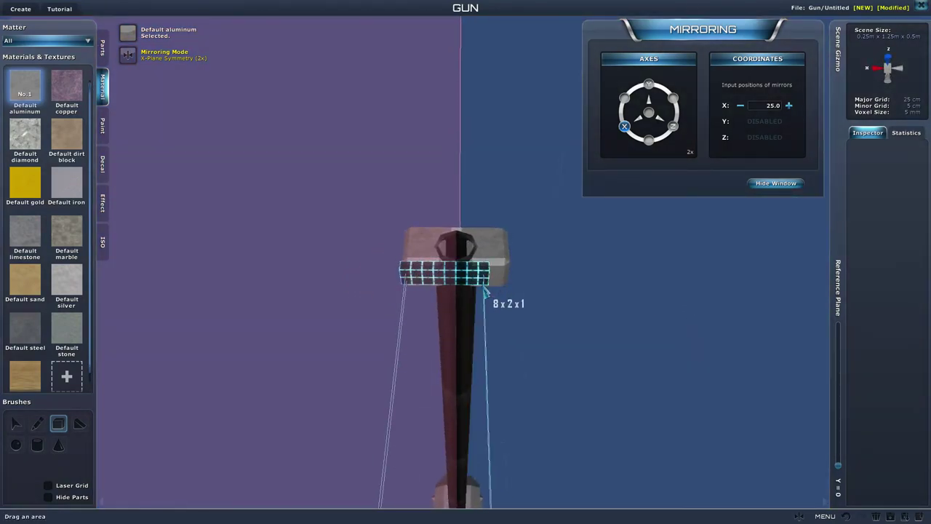
drag(484, 291, 492, 297)
mouse_move(493, 298)
right_down()
mouse_move(603, 347)
mouse_move(521, 384)
mouse_move(514, 398)
mouse_move(513, 369)
mouse_move(500, 354)
mouse_move(473, 361)
right_up()
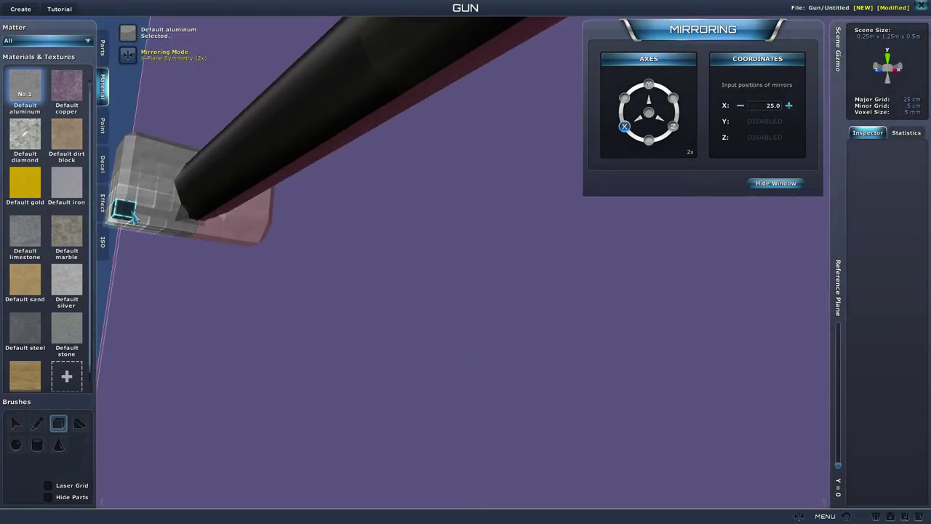
drag(125, 214, 261, 246)
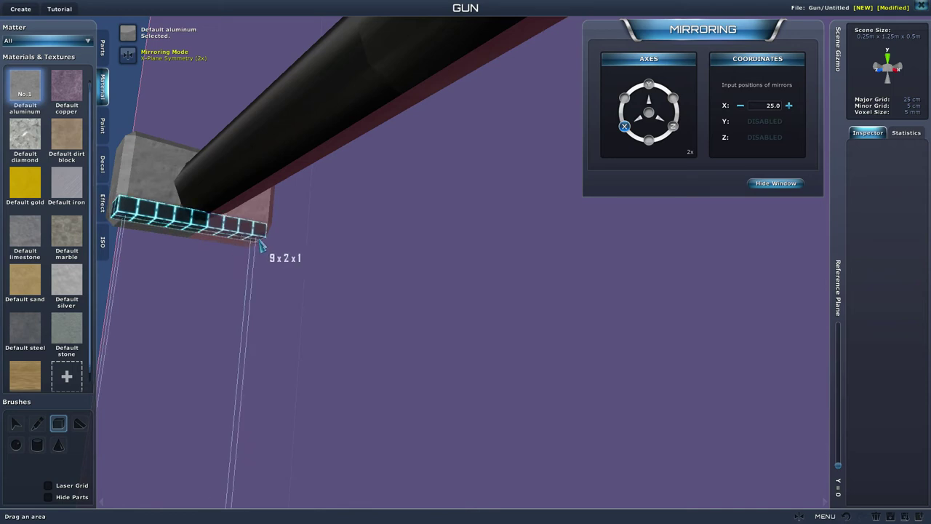
click(260, 245)
Delete the excess row of voxels along the lower rear edge of the muzzle block.
mouse_move(294, 322)
right_down()
mouse_move(339, 364)
mouse_move(327, 394)
mouse_move(327, 385)
mouse_move(256, 335)
mouse_move(254, 347)
right_up()
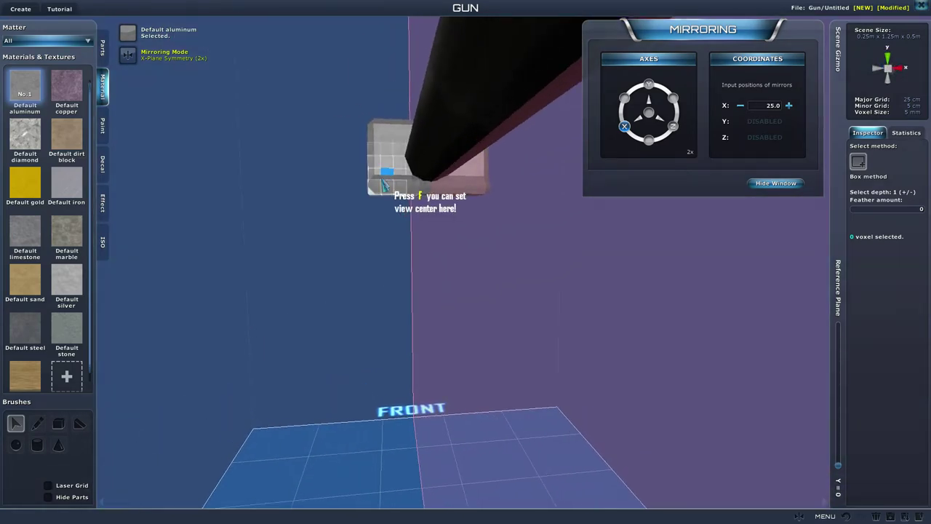
click(433, 191)
click(869, 292)
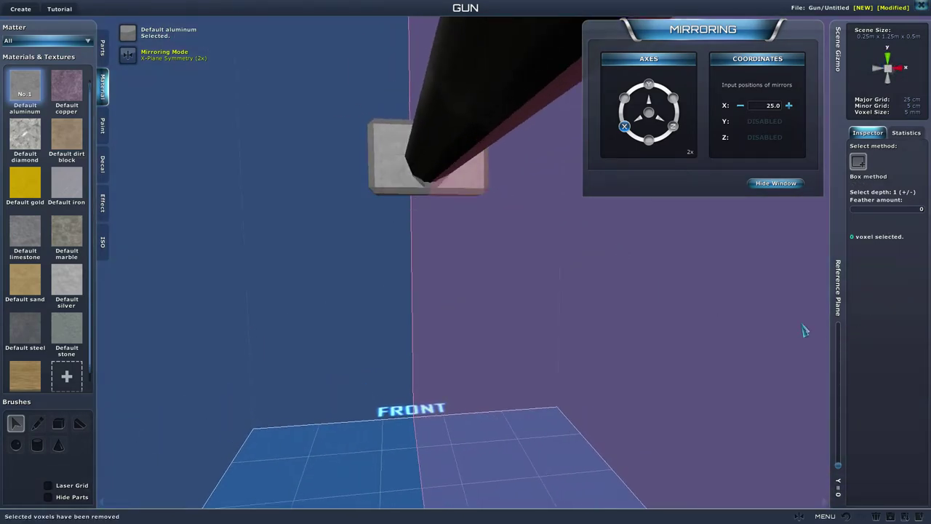
Cut two vertical grooves, each four voxels high, into the muzzle block's right side with mirroring on.
right_drag(804, 325, 194, 237)
scroll(759, 375, up, 2)
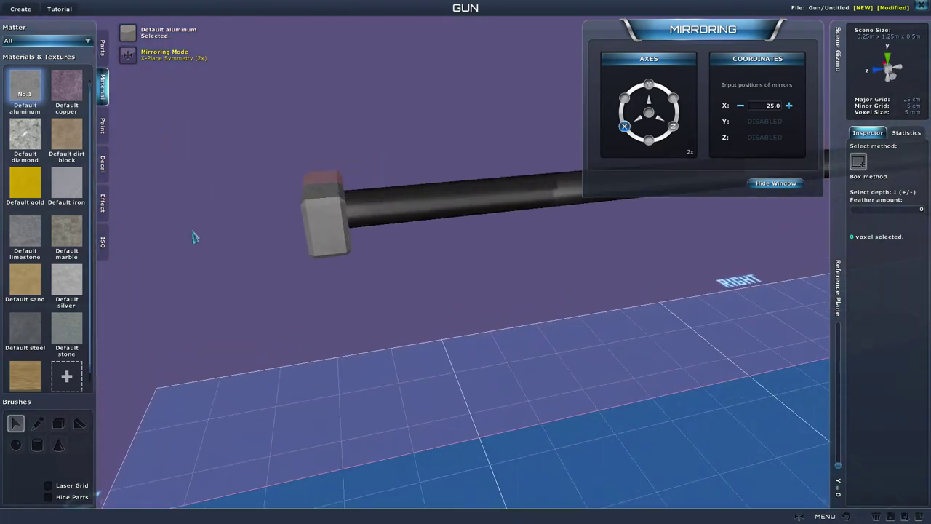
right_click(317, 215)
drag(318, 215, 328, 246)
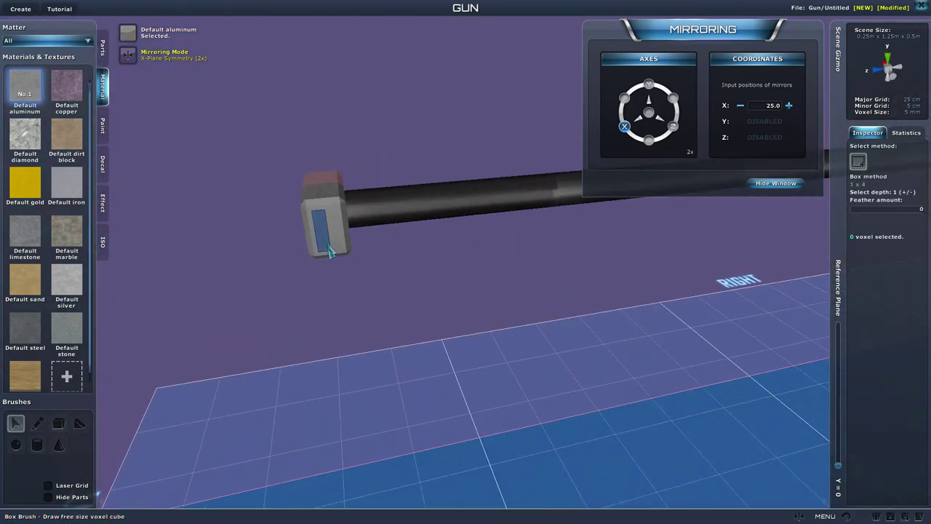
click(328, 251)
click(899, 295)
right_drag(812, 318, 716, 319)
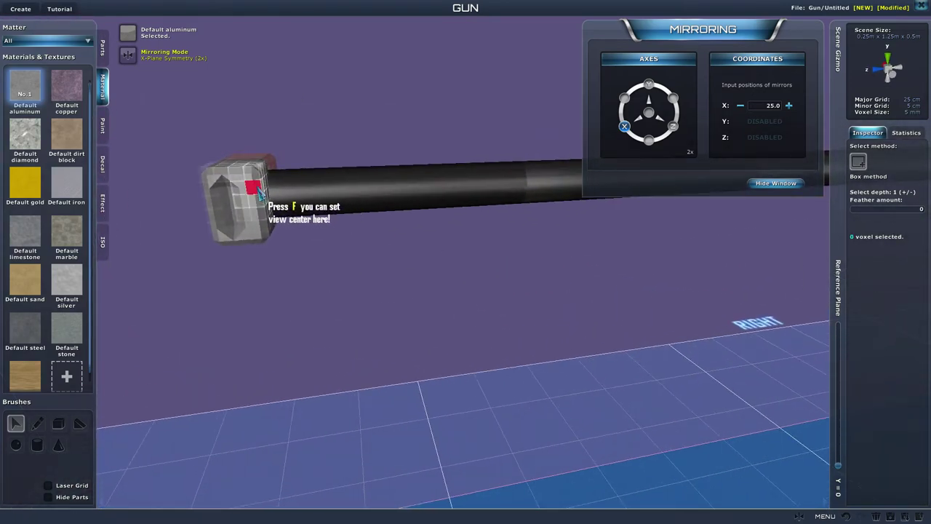
drag(257, 187, 260, 203)
click(266, 226)
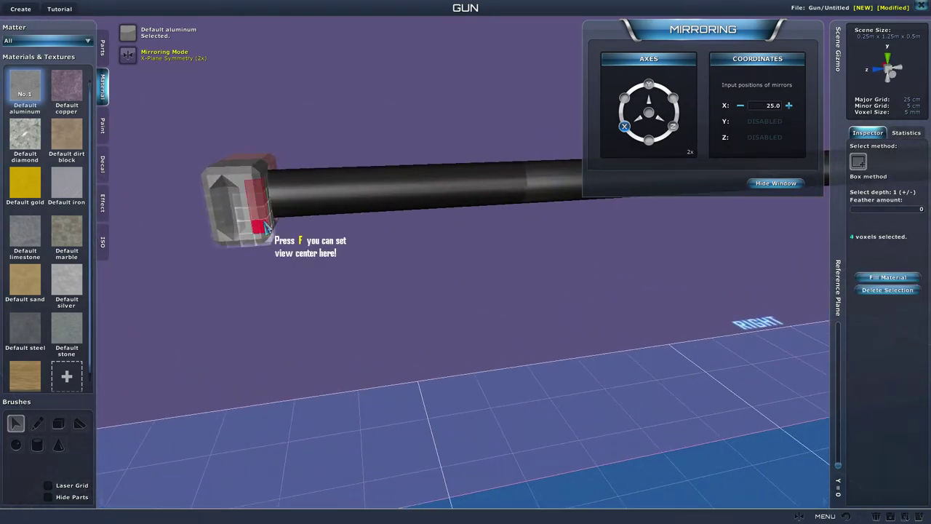
click(899, 293)
Set the selection depth to 11 and delete the voxels obstructing the barrel opening at the muzzle.
scroll(729, 306, down, 5)
right_drag(728, 305, 763, 291)
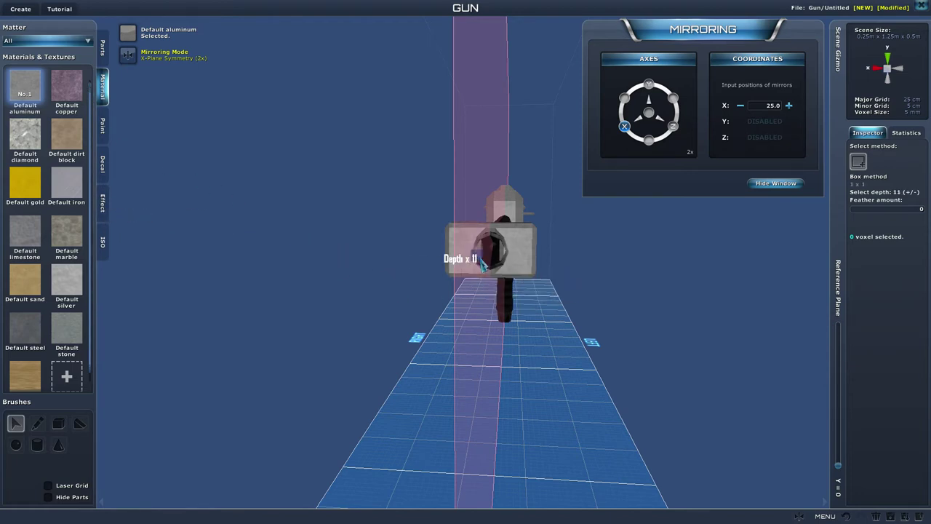
drag(480, 246, 481, 247)
click(867, 291)
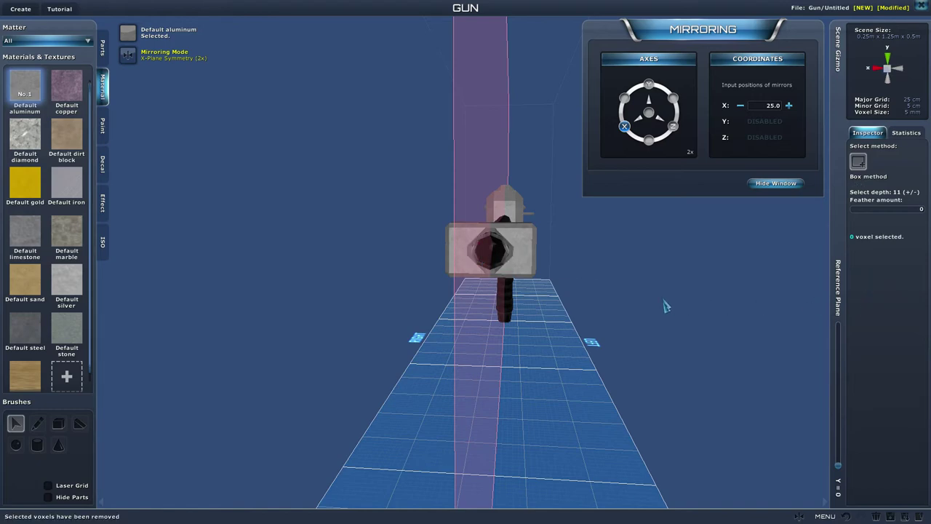
Set the selection depth to 1 and delete one voxel each from the upper and lower edges of the muzzle block's side.
right_drag(620, 307, 616, 324)
scroll(613, 311, down, 1)
middle_drag(617, 330, 609, 314)
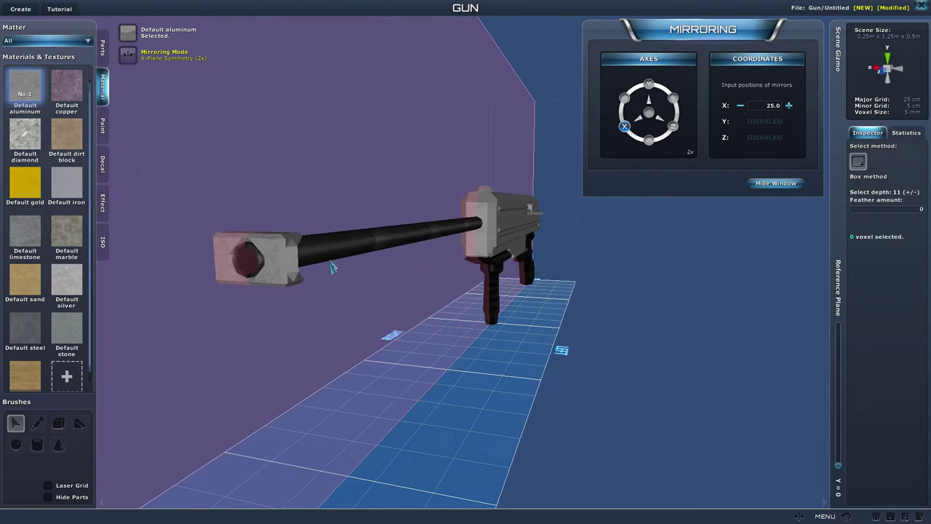
middle_drag(284, 244, 456, 304)
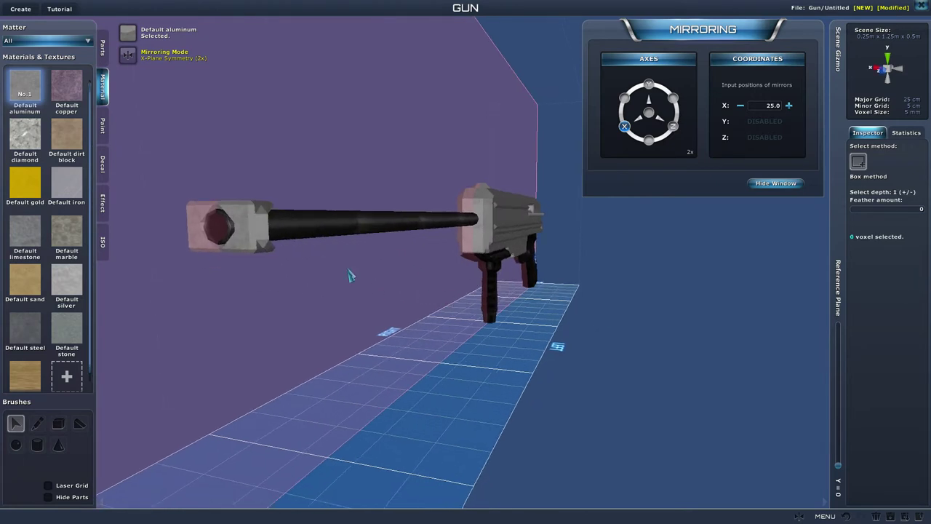
click(249, 211)
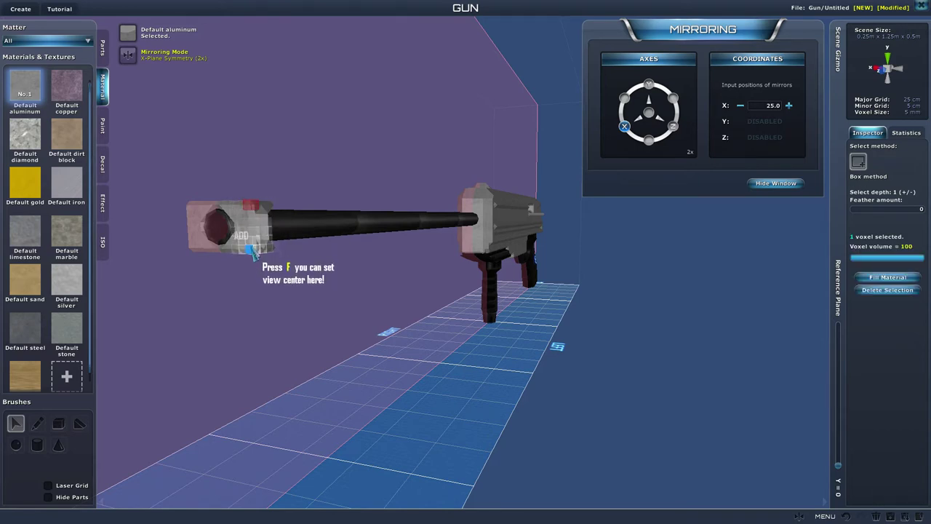
shift+click(250, 245)
click(879, 293)
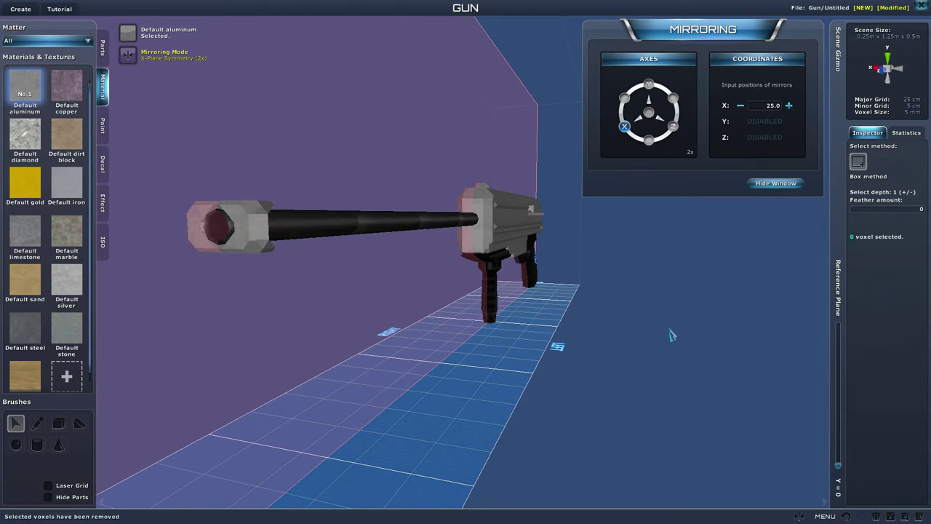
Select single voxels in a five-row checkerboard pattern on the gun body's lower side, just ahead of the rear grip.
middle_drag(669, 332, 586, 137)
scroll(584, 353, up, 2)
scroll(559, 169, up, 8)
scroll(576, 163, down, 2)
scroll(586, 137, down, 4)
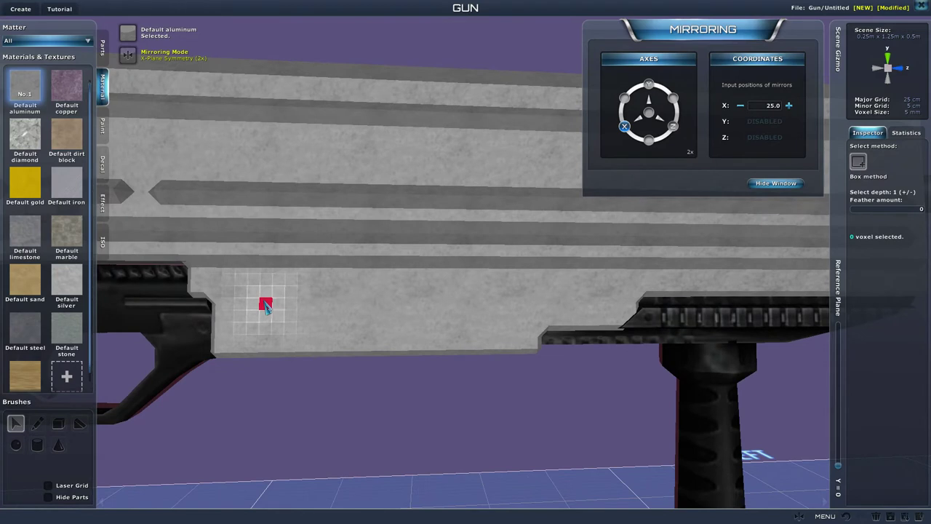
click(246, 293)
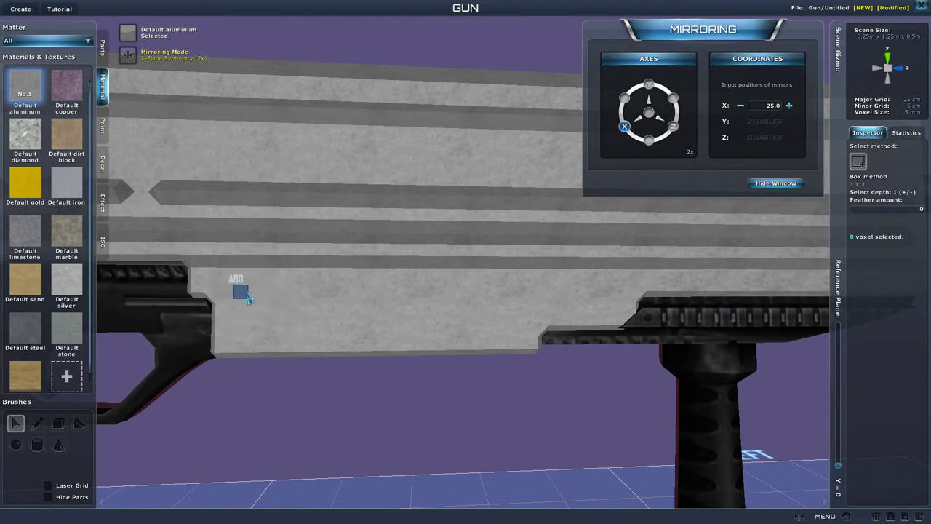
click(244, 316)
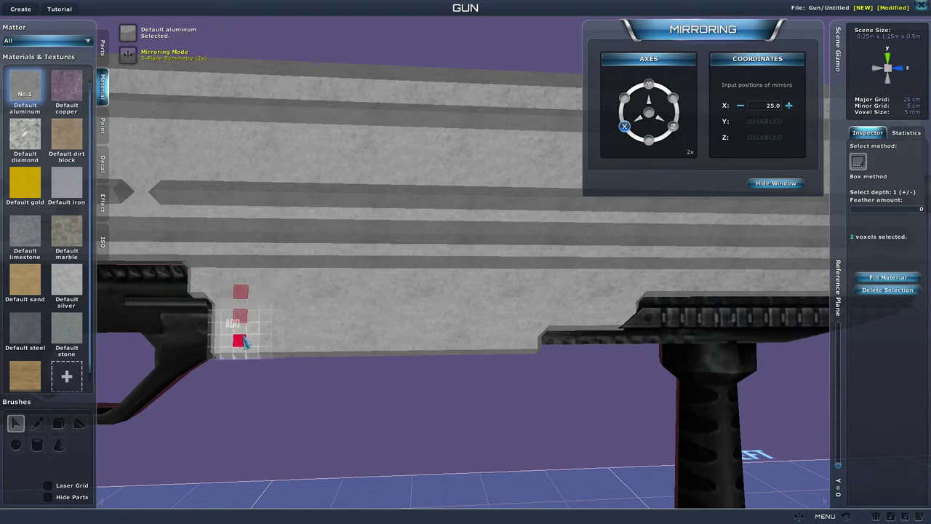
click(242, 342)
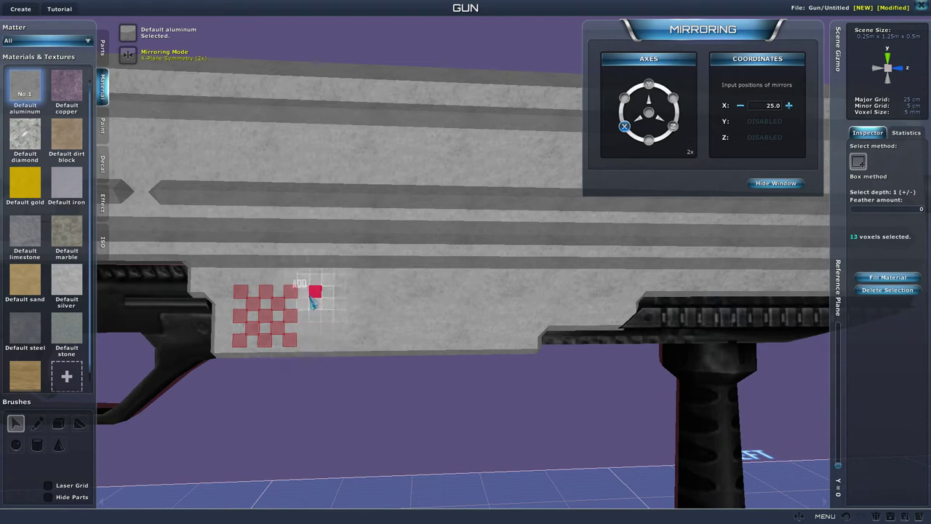
click(305, 330)
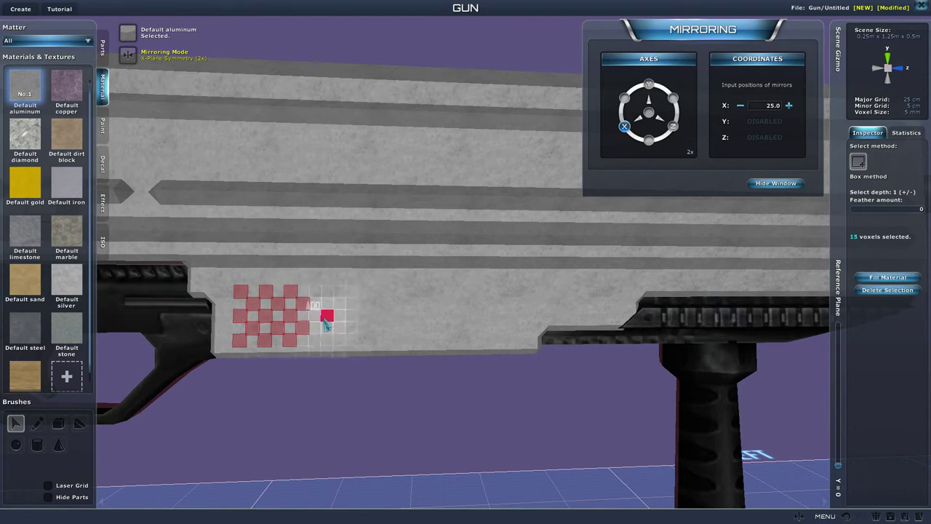
Add the last voxel to the checkered selection on the gun's lower body and delete the selected voxels.
click(318, 324)
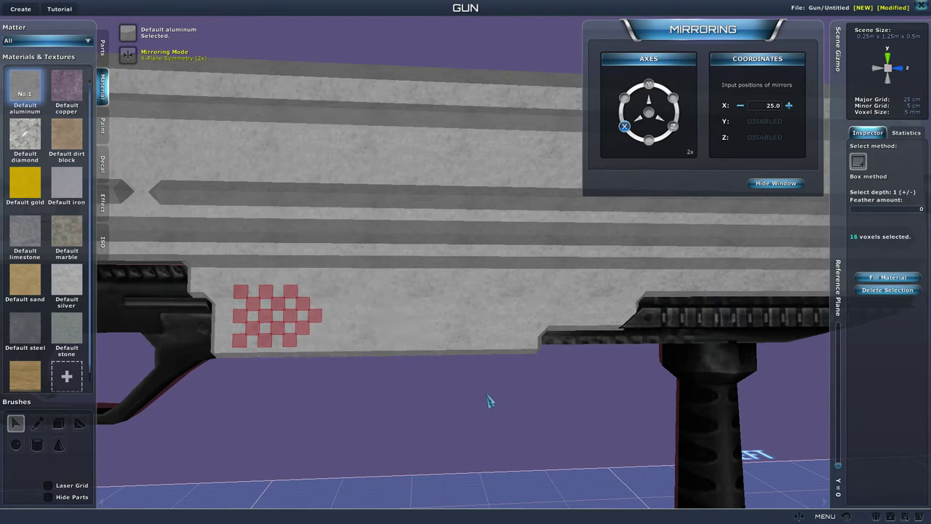
click(886, 290)
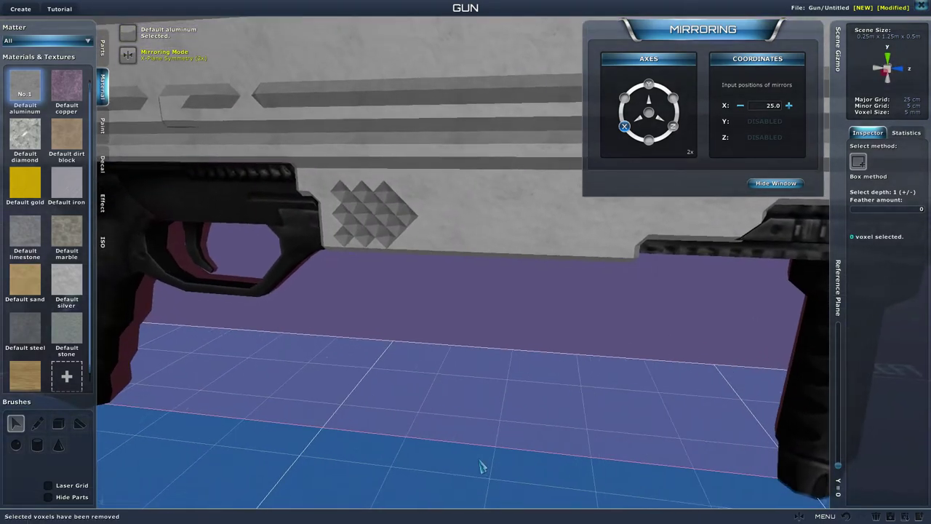
Examine the cut diamond texture on the lower body and the gun's overall shape from both sides.
right_drag(479, 462, 514, 443)
key(a)
key(s)
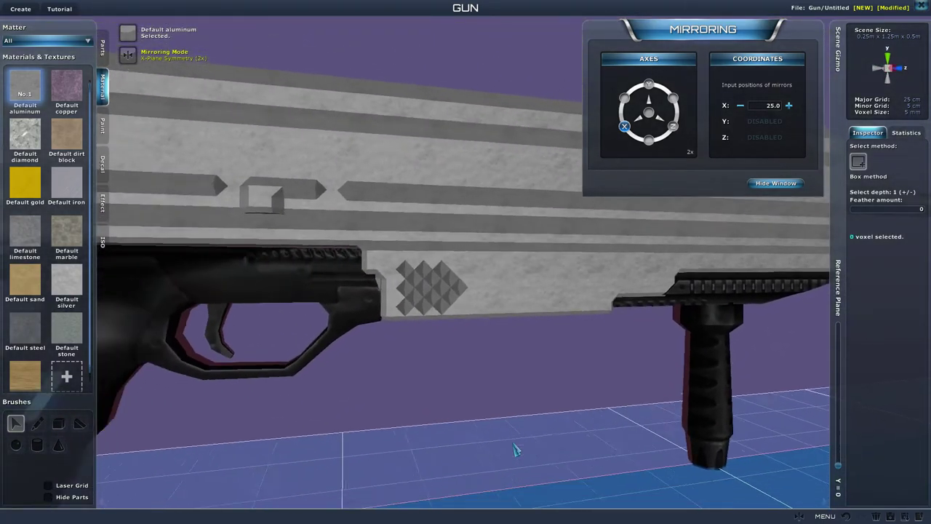
key(d)
key(s)
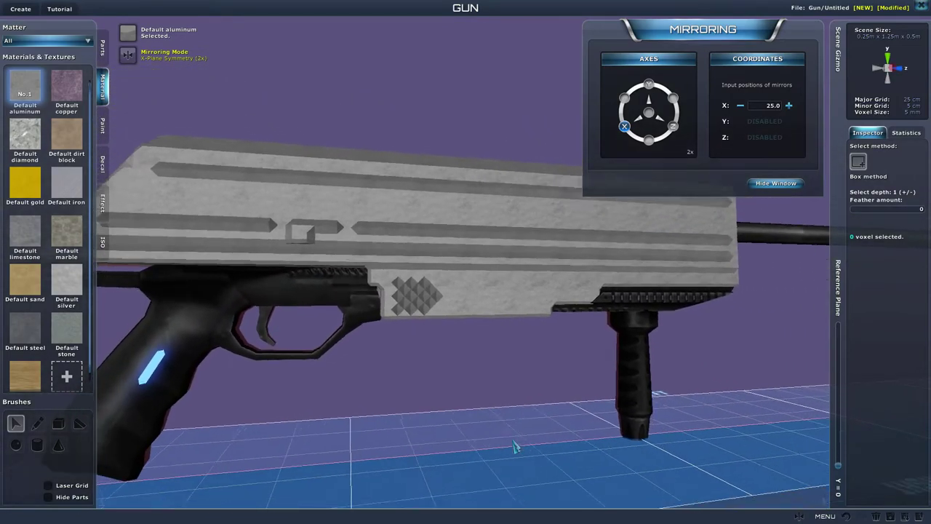
right_drag(514, 446, 497, 472)
key(s)
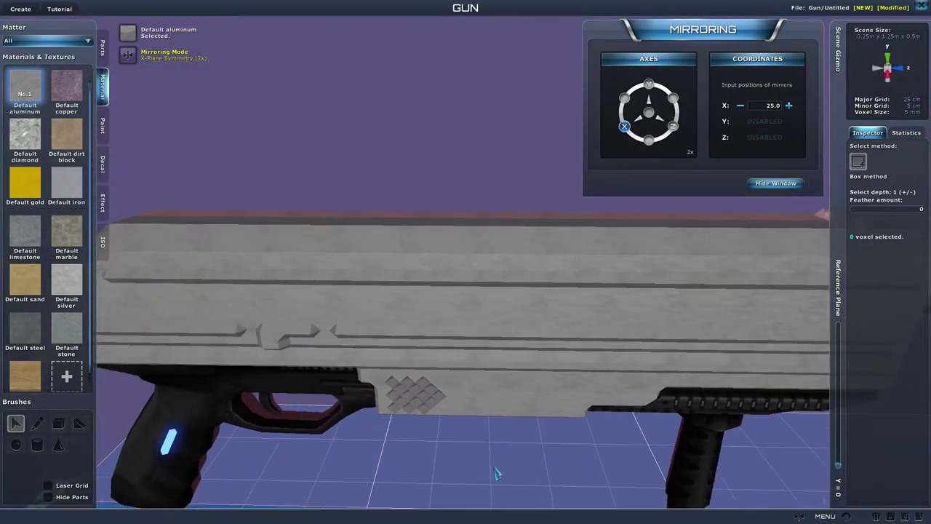
key(w)
key(s)
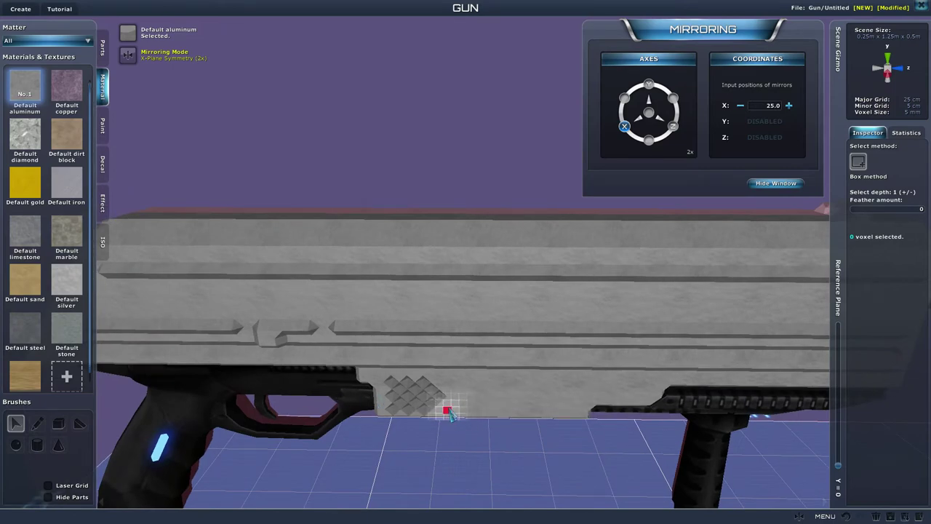
key(w)
right_drag(441, 412, 195, 416)
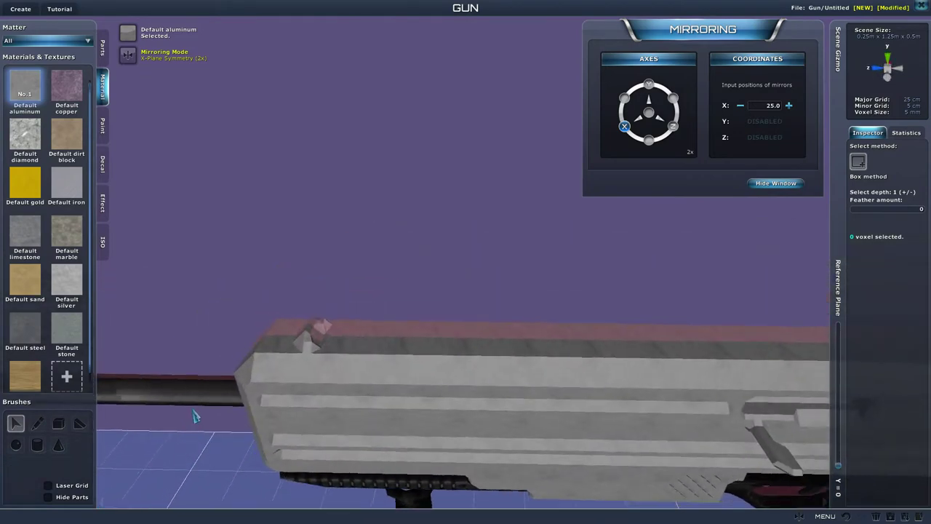
scroll(195, 416, down, 3)
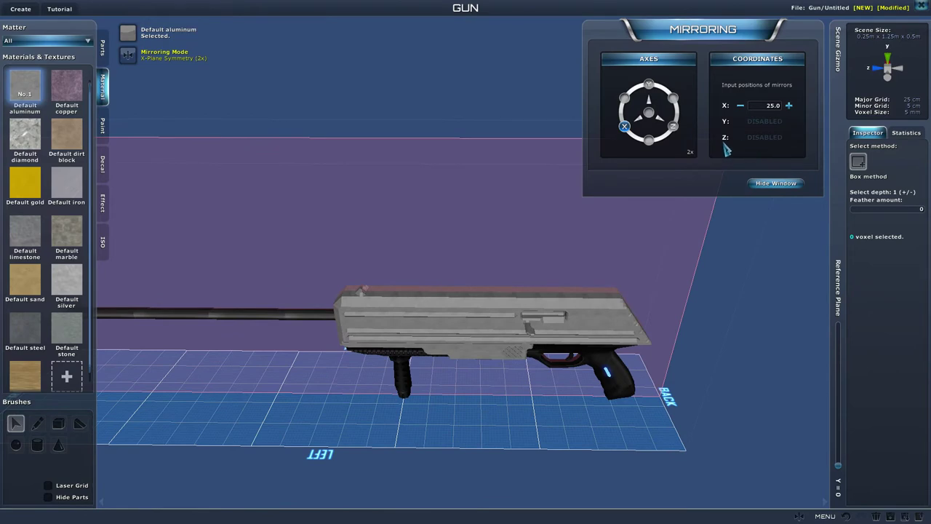
Switch the mirroring from the X axis to the Z axis and raise the reference plane to Y = 53.
click(626, 129)
click(673, 126)
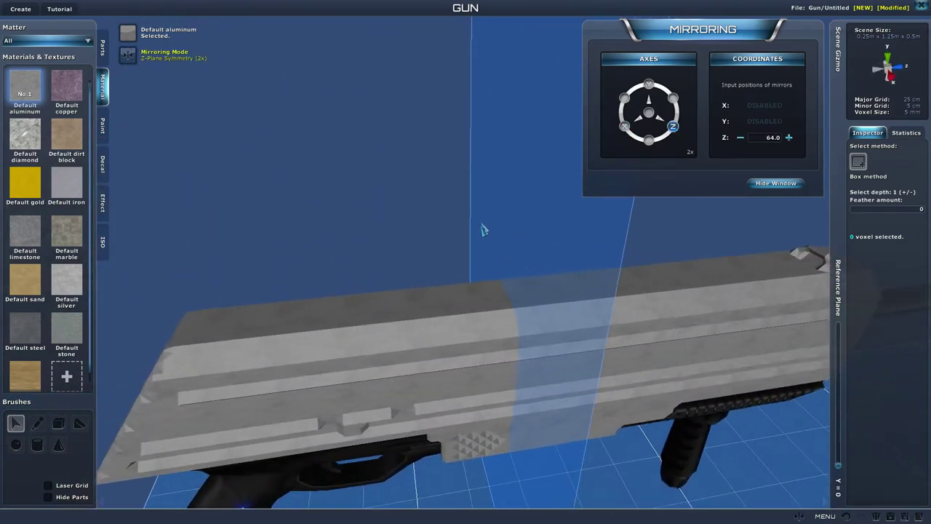
drag(841, 471, 851, 401)
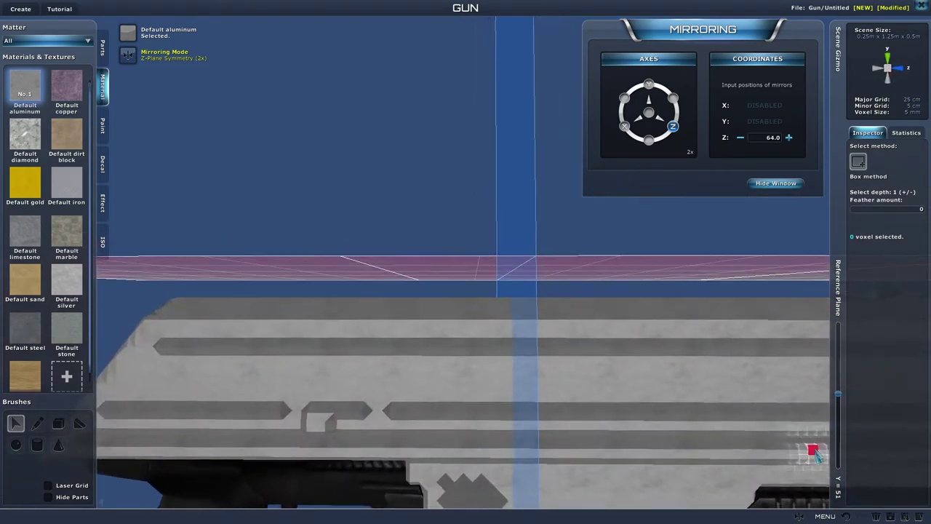
drag(844, 406, 842, 399)
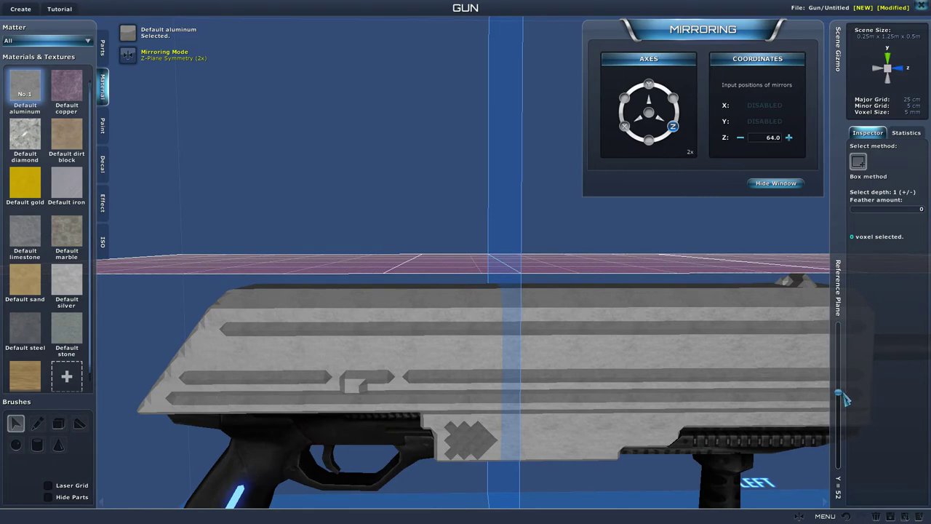
drag(842, 396, 844, 395)
scroll(713, 398, down, 2)
right_drag(697, 393, 754, 431)
scroll(771, 428, down, 3)
scroll(754, 431, up, 2)
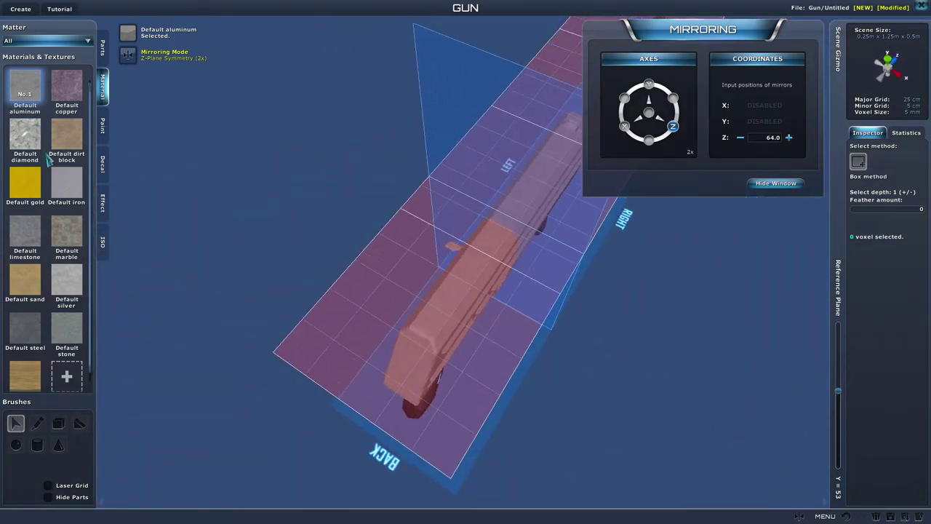
click(58, 445)
mouse_move(451, 253)
mouse_down()
mouse_move(471, 355)
mouse_move(465, 384)
mouse_up()
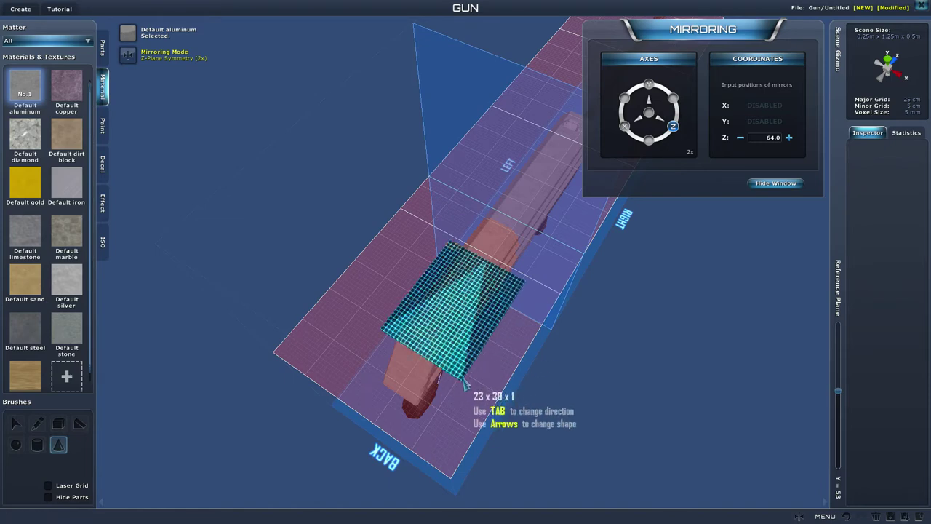
right_click(463, 379)
scroll(563, 325, up, 2)
mouse_move(563, 325)
right_down()
mouse_move(603, 299)
mouse_move(544, 283)
mouse_move(587, 325)
mouse_move(624, 329)
mouse_move(608, 328)
right_up()
scroll(624, 329, up, 2)
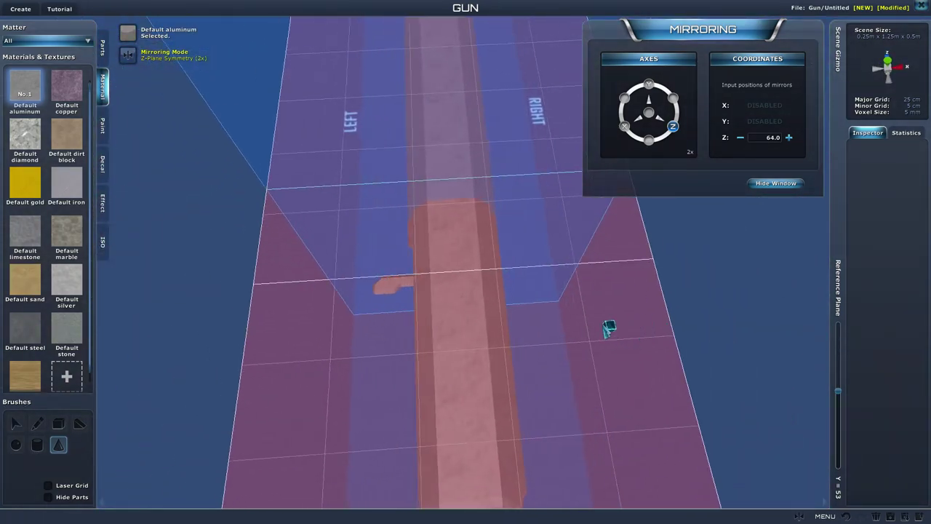
mouse_move(419, 280)
mouse_down()
mouse_move(444, 398)
mouse_move(468, 417)
mouse_move(469, 455)
mouse_move(469, 441)
mouse_up()
click(469, 436)
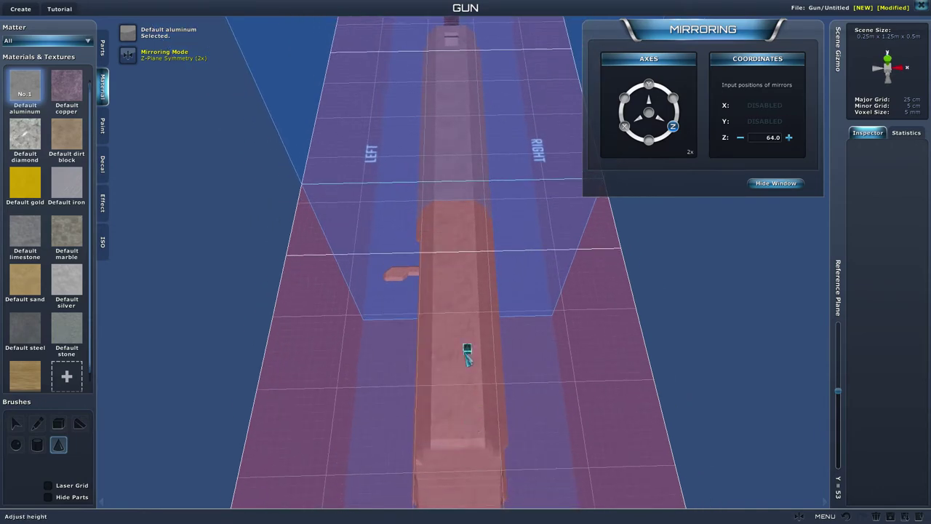
right_drag(467, 354, 469, 375)
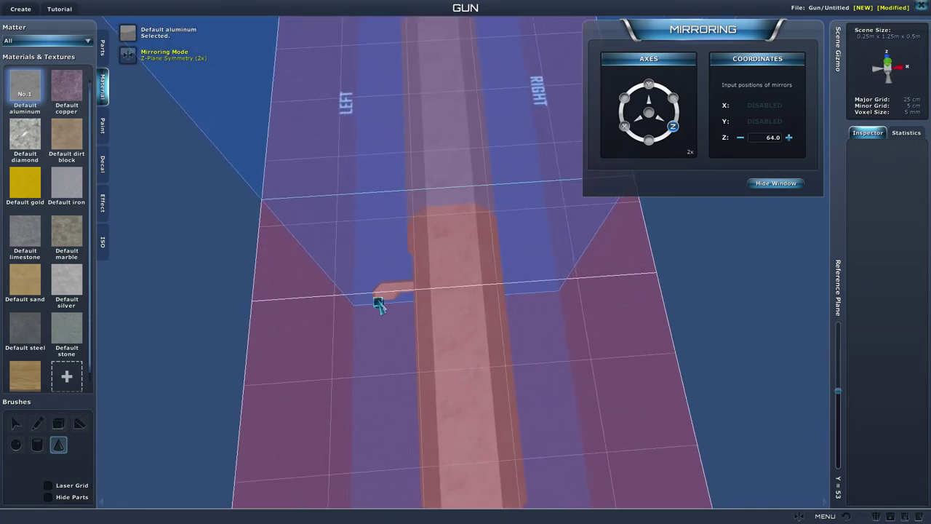
right_drag(386, 308, 403, 331)
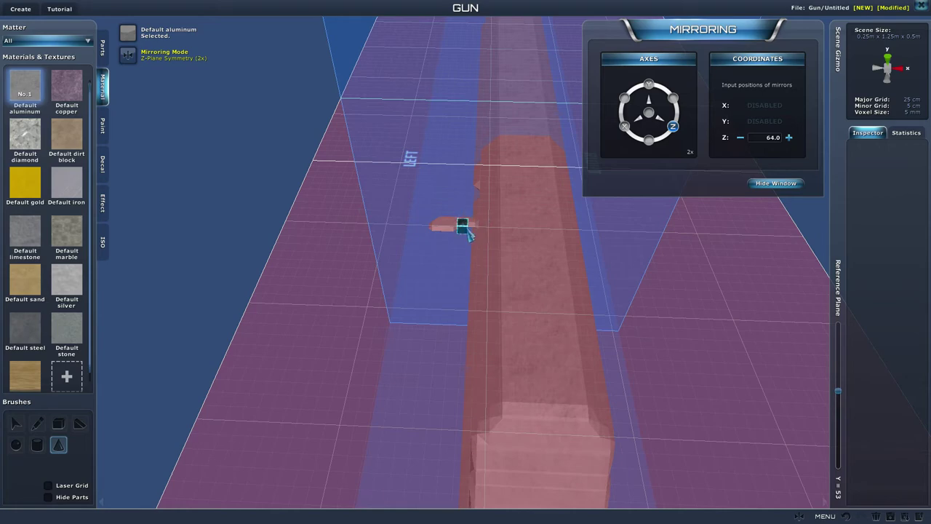
Draw a cone with a footprint of about 14 x 22 voxels above the gun's rear, mirrored across the Z plane.
mouse_move(467, 232)
mouse_down()
mouse_move(464, 317)
mouse_move(536, 341)
mouse_up()
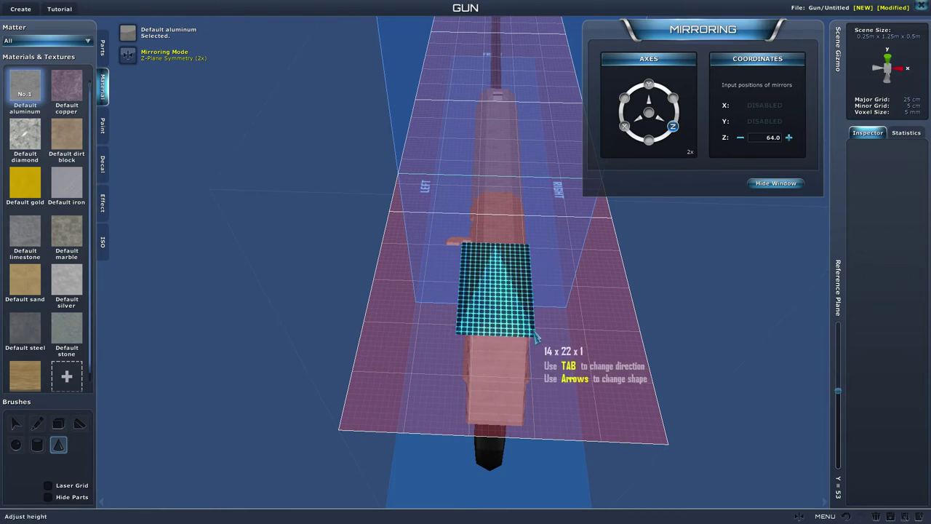
click(535, 287)
right_drag(651, 300, 555, 405)
scroll(554, 405, up, 3)
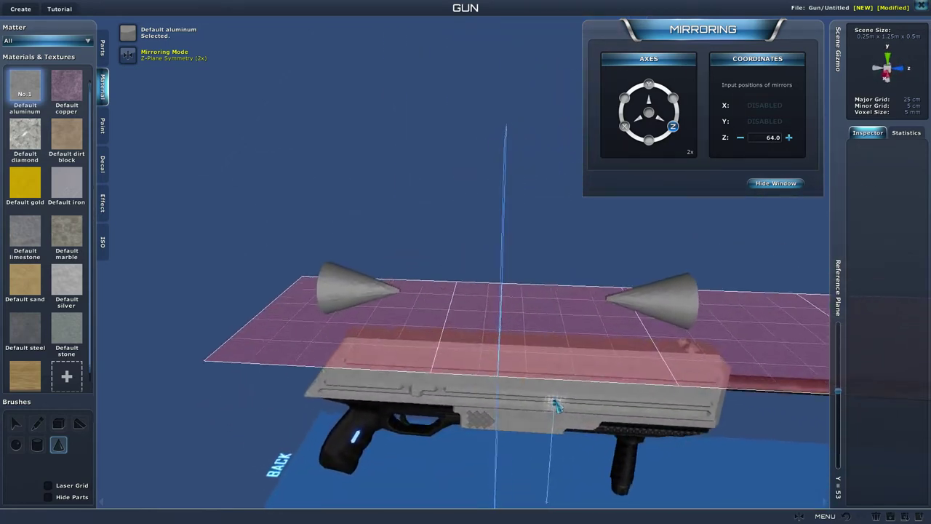
click(41, 446)
scroll(227, 445, down, 3)
mouse_move(227, 445)
right_down()
mouse_move(258, 453)
mouse_move(270, 437)
mouse_move(281, 439)
mouse_move(314, 354)
right_up()
scroll(282, 439, up, 3)
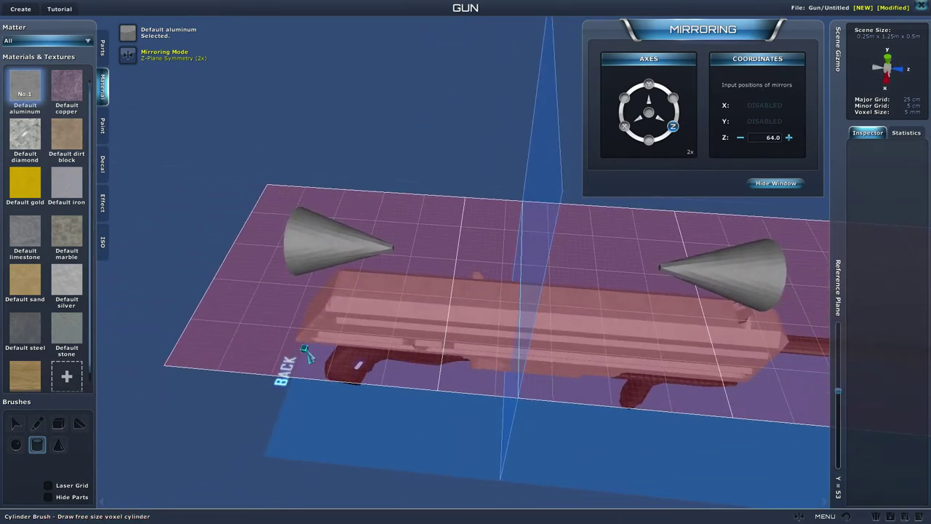
drag(306, 352, 587, 328)
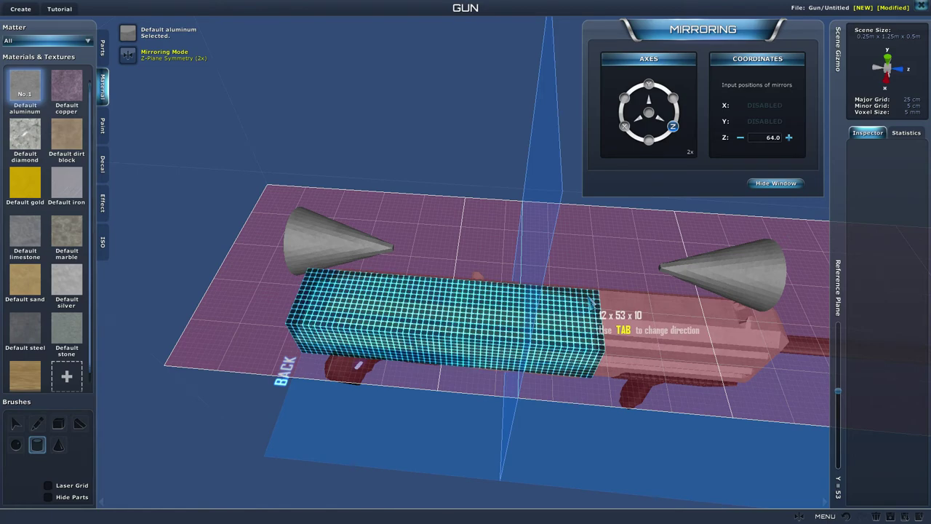
click(588, 297)
scroll(598, 370, up, 5)
middle_drag(549, 366, 603, 376)
scroll(601, 368, down, 4)
scroll(612, 362, up, 4)
scroll(613, 362, down, 4)
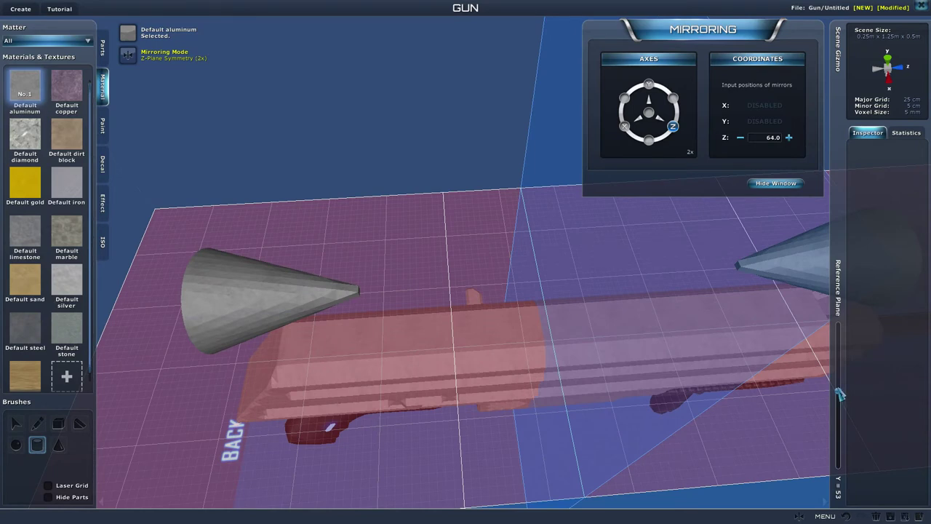
Raise the reference plane to Y = 54.
drag(840, 393, 841, 393)
scroll(669, 398, up, 2)
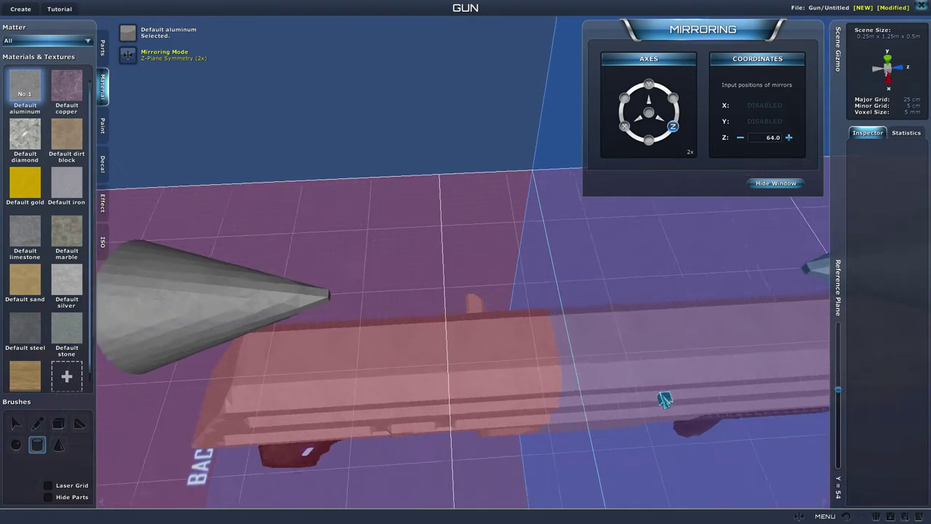
right_drag(664, 397, 641, 357)
scroll(754, 387, up, 4)
scroll(760, 397, down, 3)
scroll(761, 398, up, 3)
scroll(761, 399, down, 1)
scroll(762, 398, up, 1)
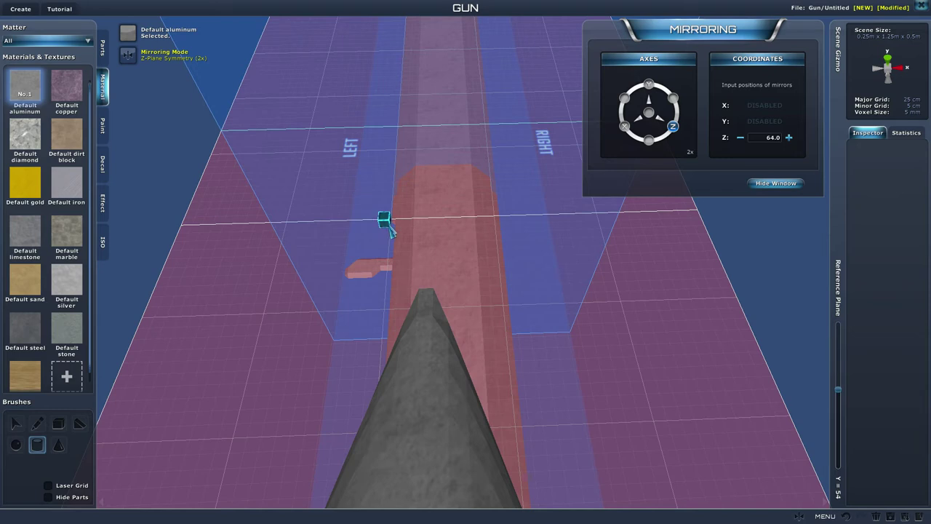
drag(390, 229, 503, 228)
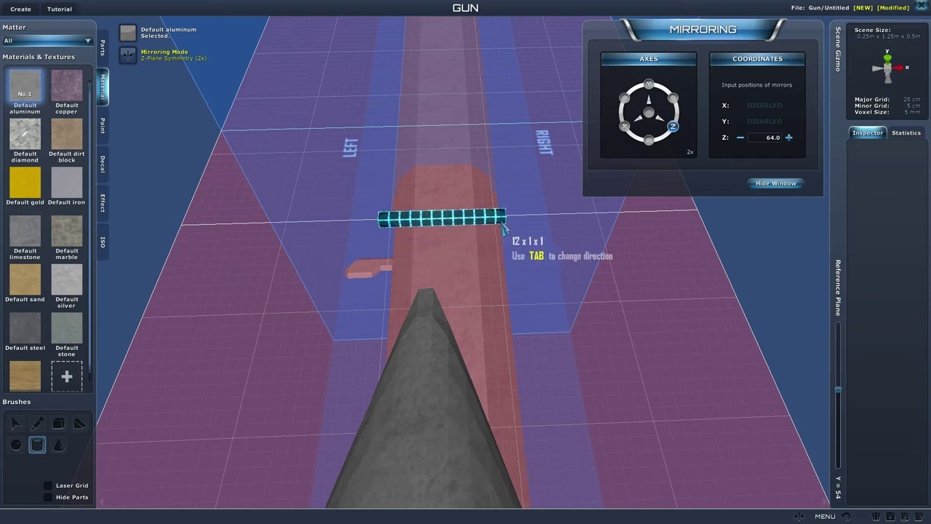
click(504, 228)
mouse_move(522, 267)
right_down()
mouse_move(487, 256)
mouse_move(526, 274)
right_up()
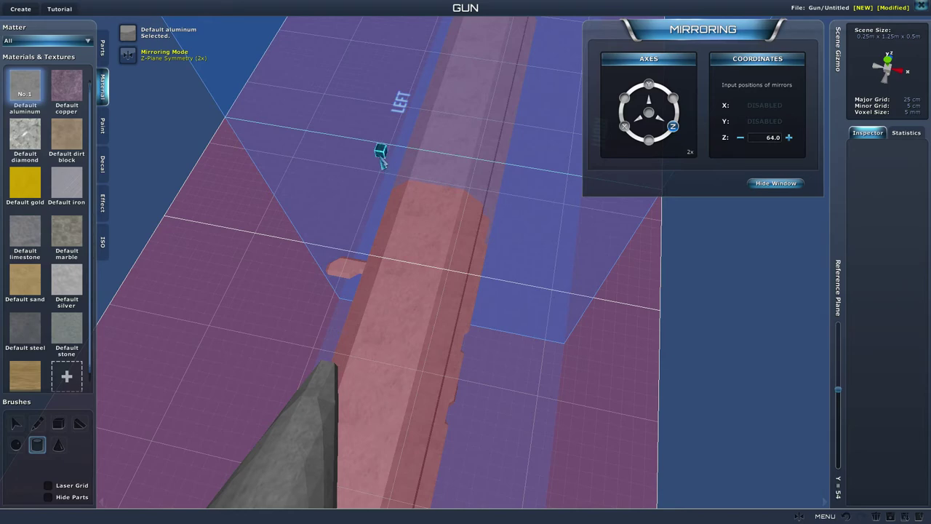
Draw a cylinder of about 12 x 41 x 12 voxels above the gun body, mirrored across the Z plane.
drag(380, 162, 437, 428)
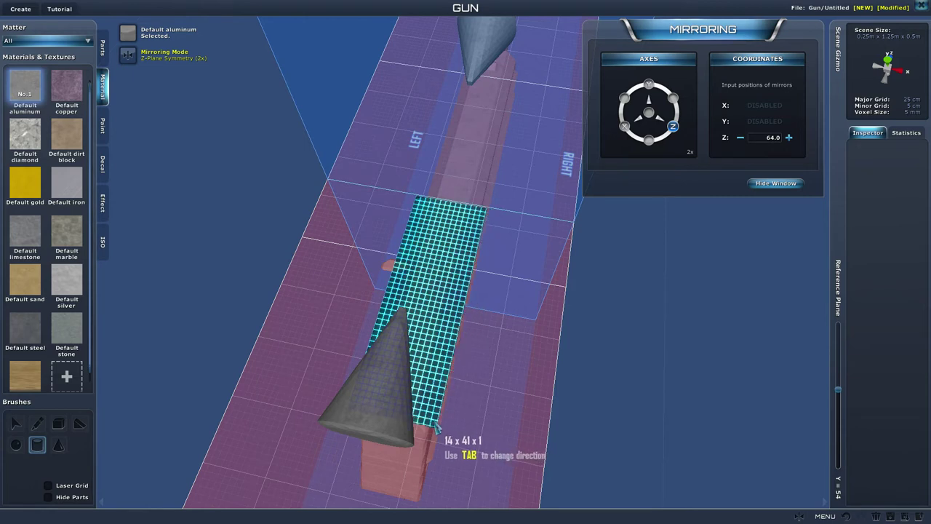
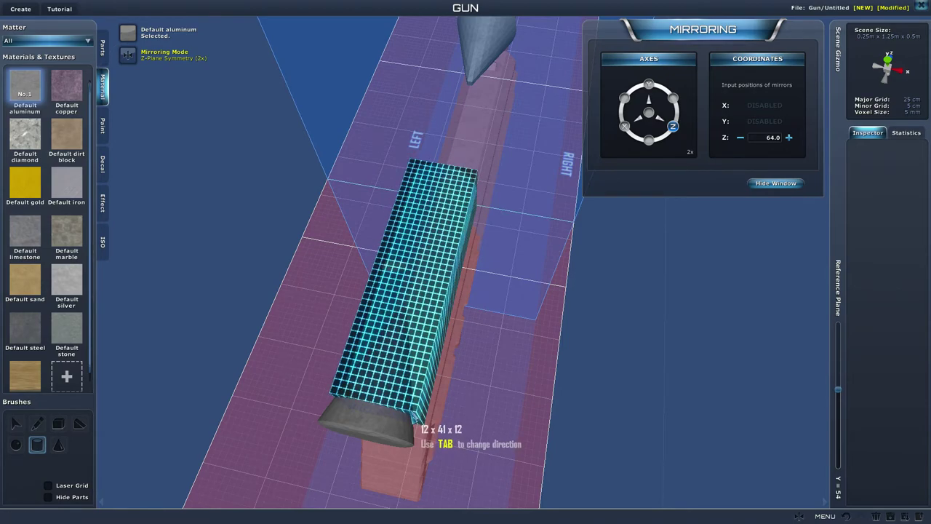
click(413, 413)
right_drag(618, 371, 533, 278)
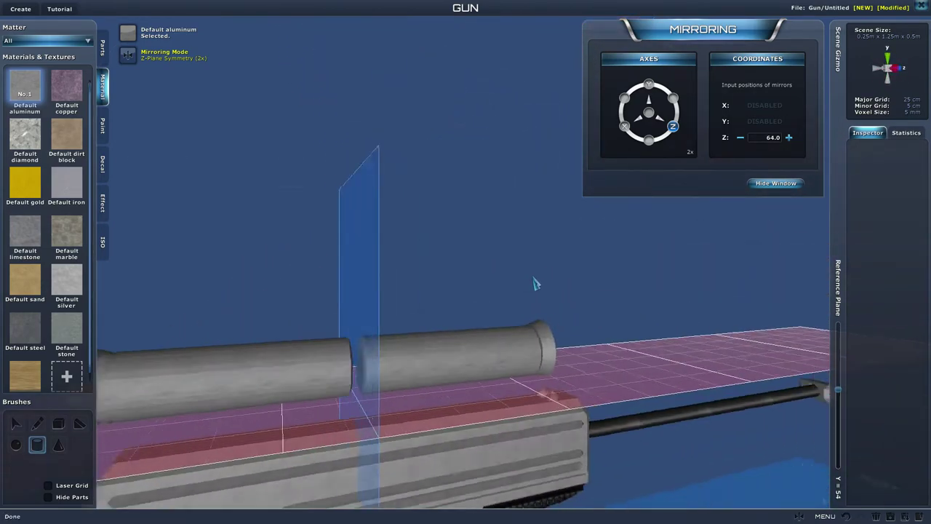
middle_drag(535, 284, 571, 380)
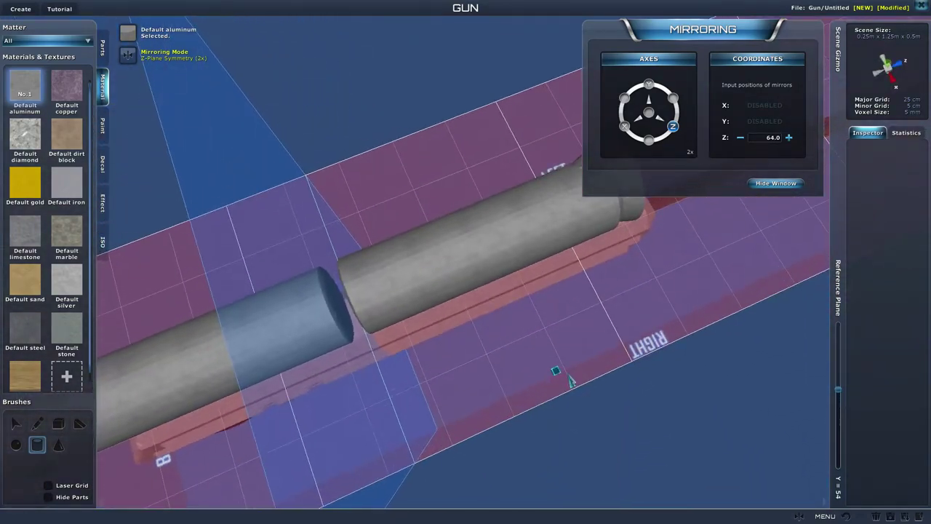
Undo the mirrored cylinders and cones above the gun body.
click(847, 517)
scroll(763, 480, down, 4)
right_drag(742, 473, 803, 431)
mouse_move(802, 431)
middle_down()
mouse_move(807, 363)
mouse_move(809, 438)
middle_up()
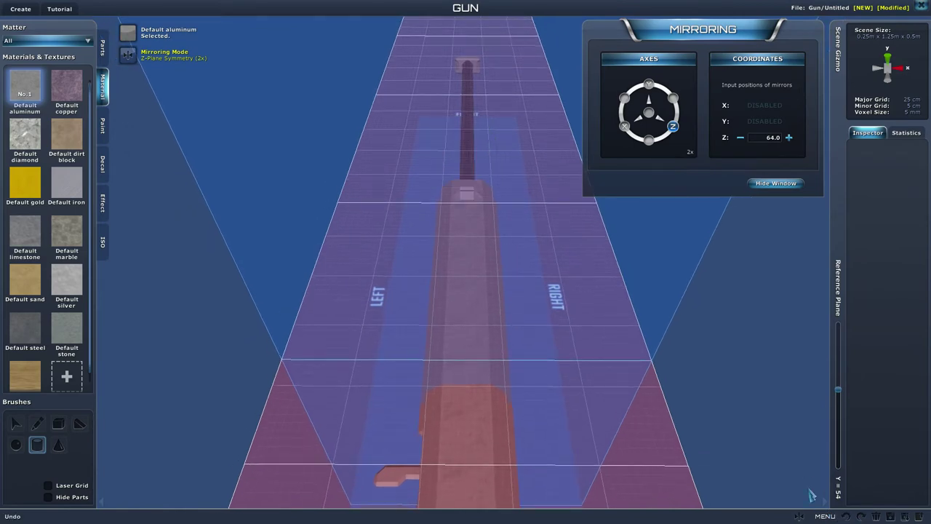
Draw a cone of about 14 x 29 x 14 voxels above the gun's rear, mirrored across the Z plane.
mouse_move(812, 494)
middle_down()
mouse_move(782, 447)
mouse_move(716, 420)
middle_up()
right_drag(406, 364, 384, 401)
scroll(410, 335, down, 1)
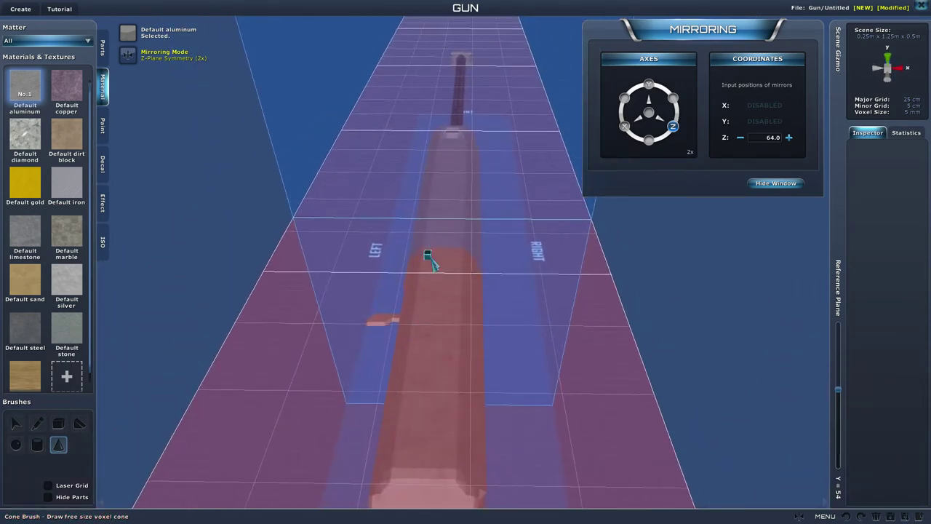
right_drag(427, 254, 428, 297)
scroll(428, 297, down, 3)
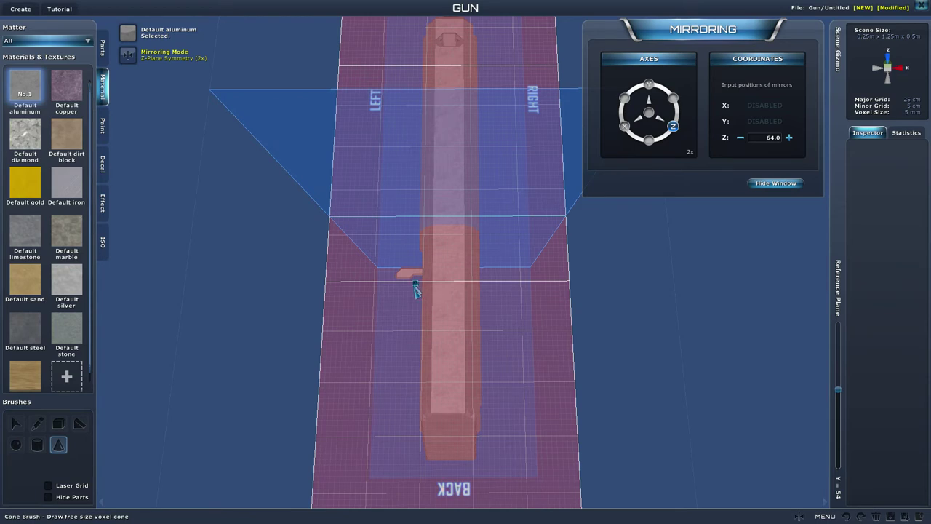
mouse_move(414, 283)
mouse_down()
mouse_move(422, 388)
mouse_move(463, 432)
mouse_move(488, 434)
mouse_up()
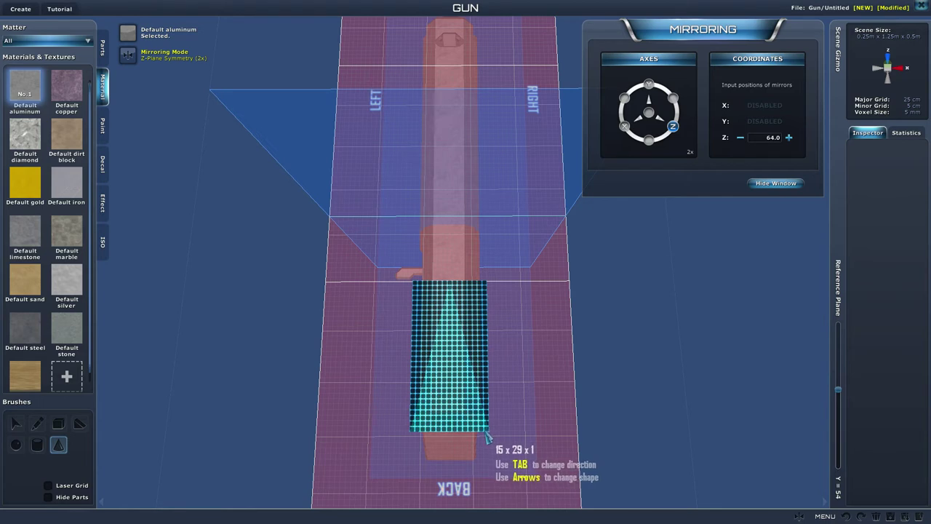
drag(487, 434, 482, 392)
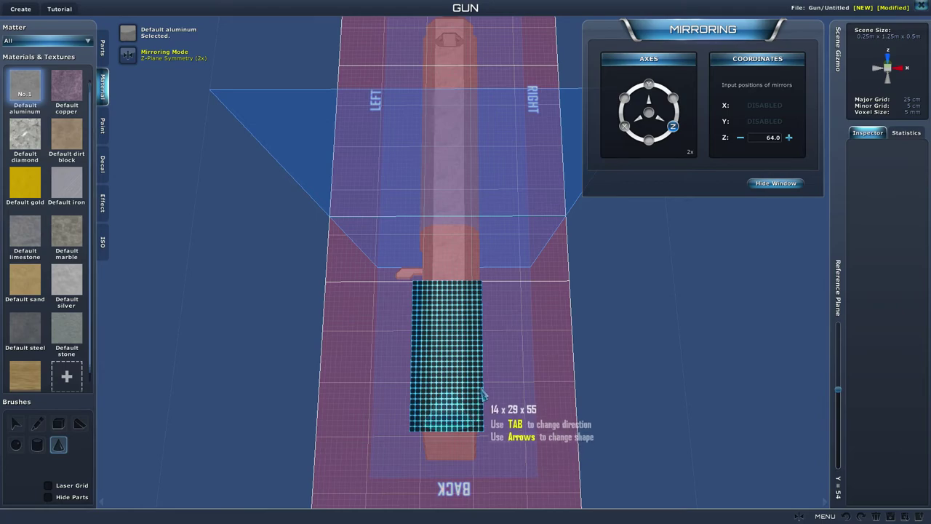
mouse_move(505, 366)
right_down()
mouse_move(511, 327)
mouse_move(511, 338)
right_up()
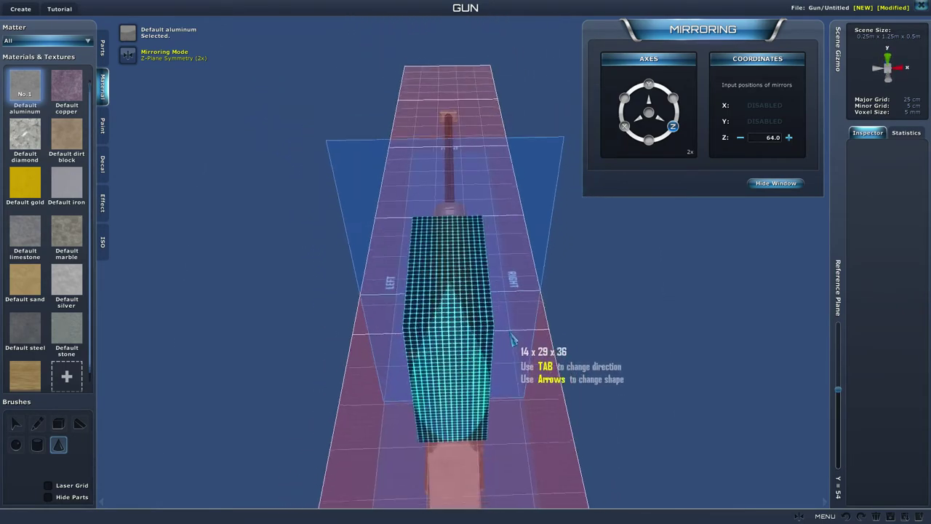
drag(511, 338, 494, 405)
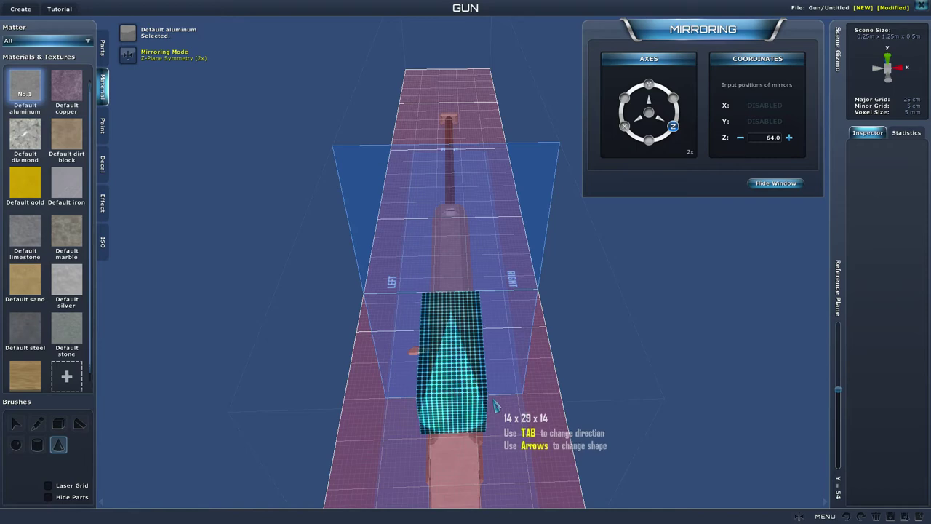
click(496, 405)
Raise the reference plane to Y = 55.
mouse_move(611, 379)
right_down()
mouse_move(567, 379)
mouse_move(759, 391)
right_up()
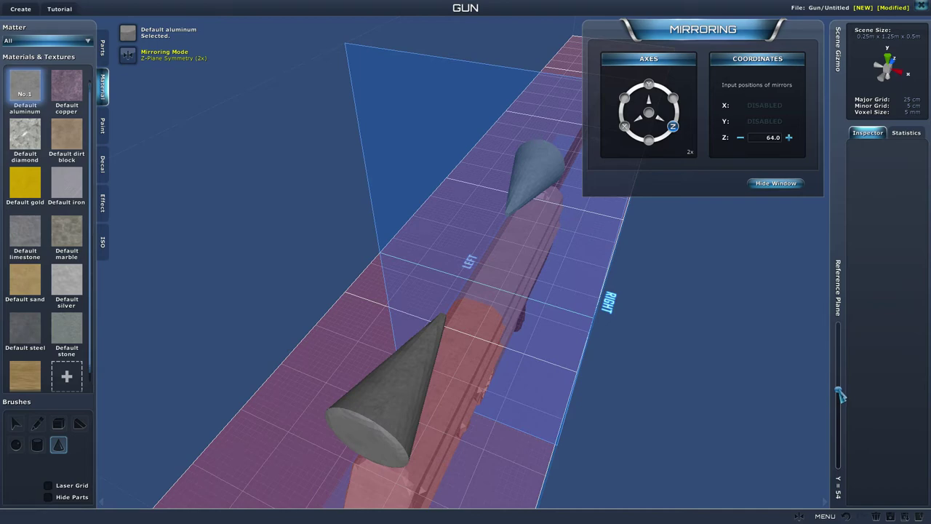
drag(839, 392, 839, 390)
mouse_move(749, 431)
right_down()
mouse_move(717, 438)
mouse_move(757, 405)
mouse_move(665, 388)
right_up()
drag(840, 392, 839, 395)
right_drag(775, 464, 805, 497)
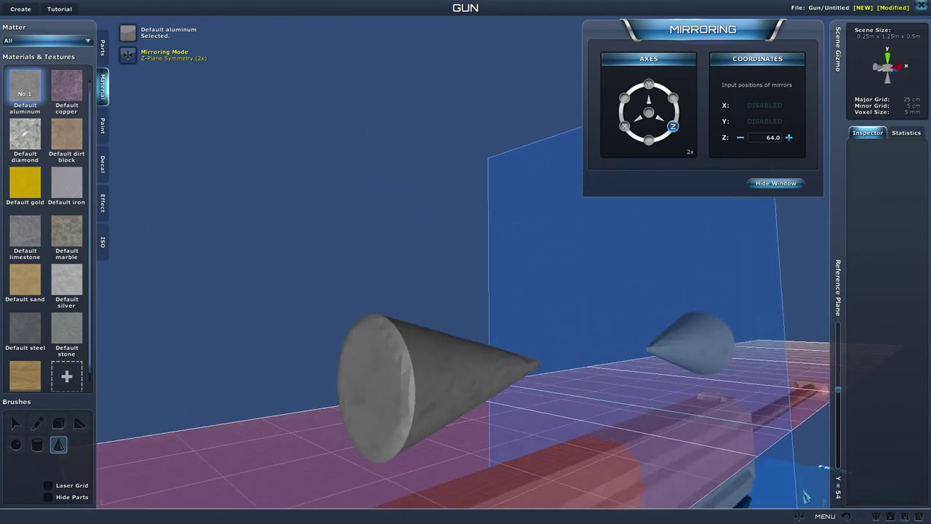
click(837, 388)
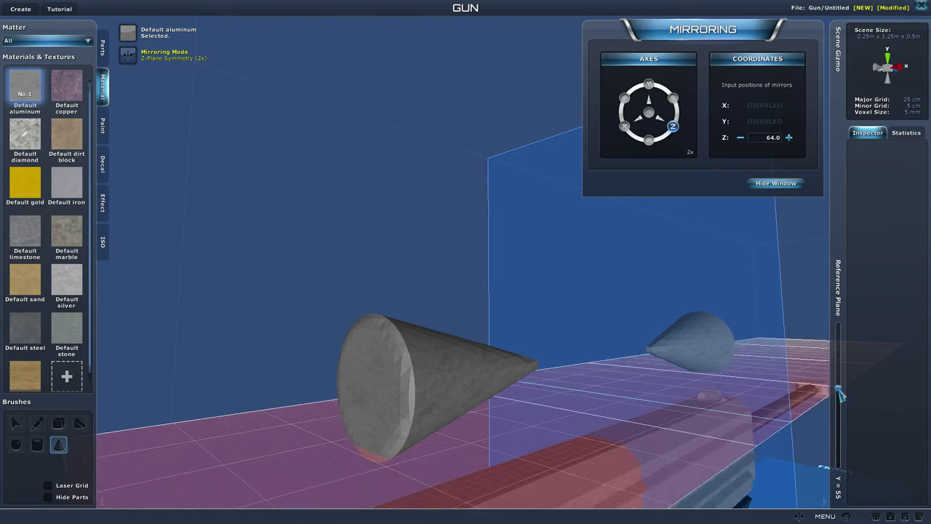
mouse_move(838, 389)
right_down()
mouse_move(848, 457)
mouse_move(876, 488)
mouse_move(865, 480)
right_up()
Draw a cylinder of about 12 x 41 x 12 voxels between the two cones above the gun body, mirrored across the Z plane.
click(37, 444)
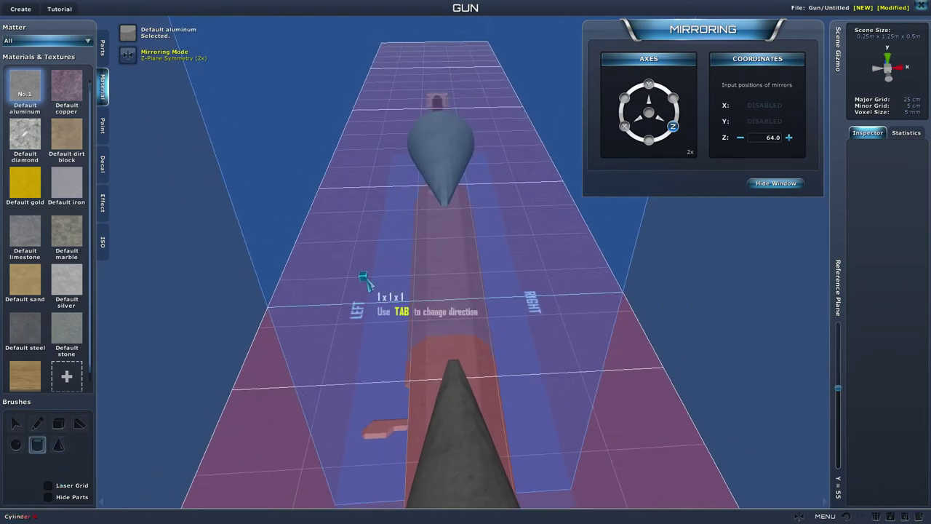
mouse_move(363, 285)
mouse_down()
mouse_move(418, 381)
mouse_move(429, 368)
mouse_up()
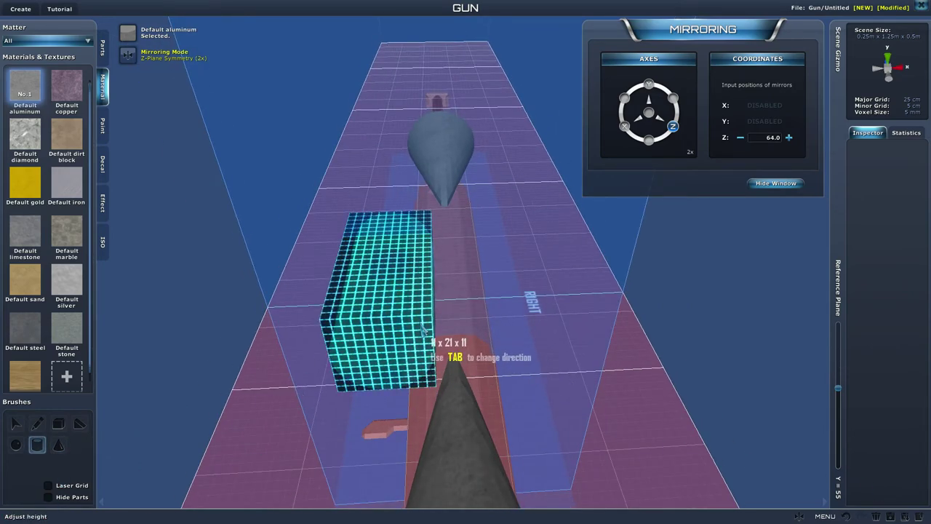
right_click(422, 320)
right_drag(497, 333, 442, 342)
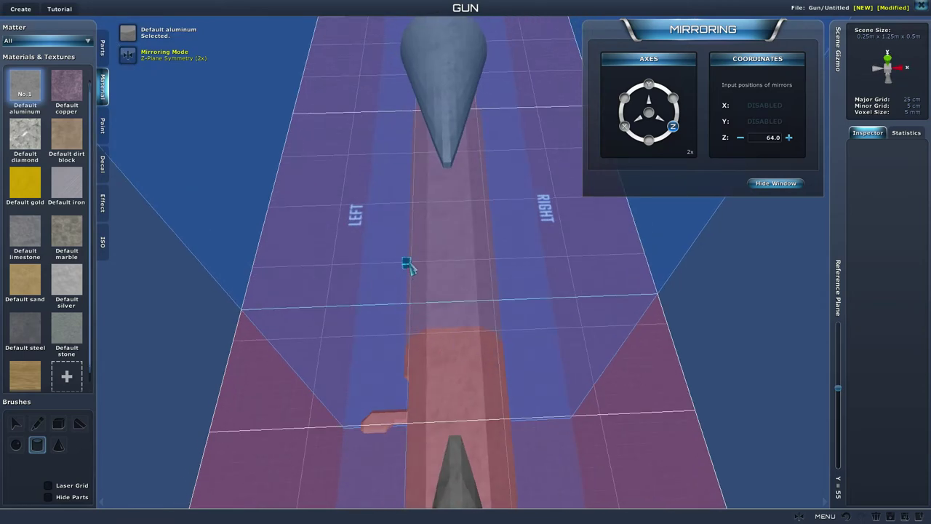
drag(478, 300, 502, 493)
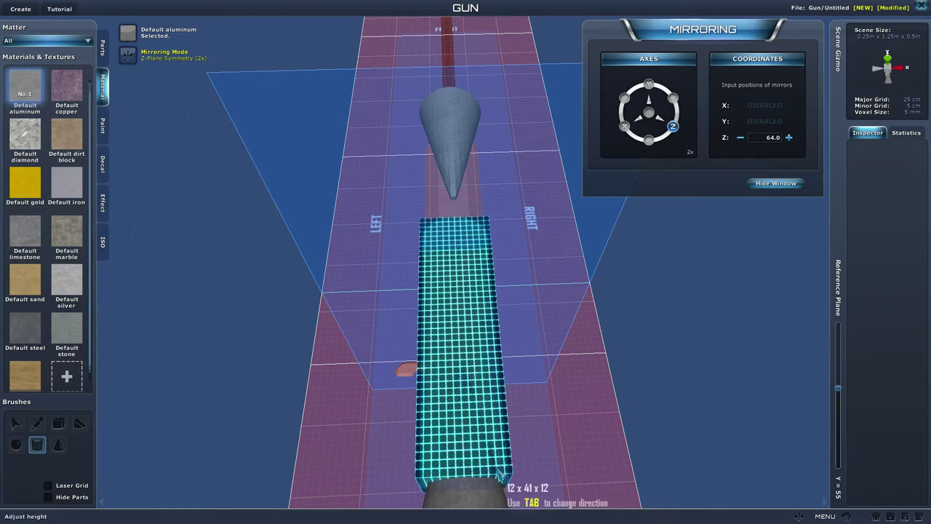
click(499, 476)
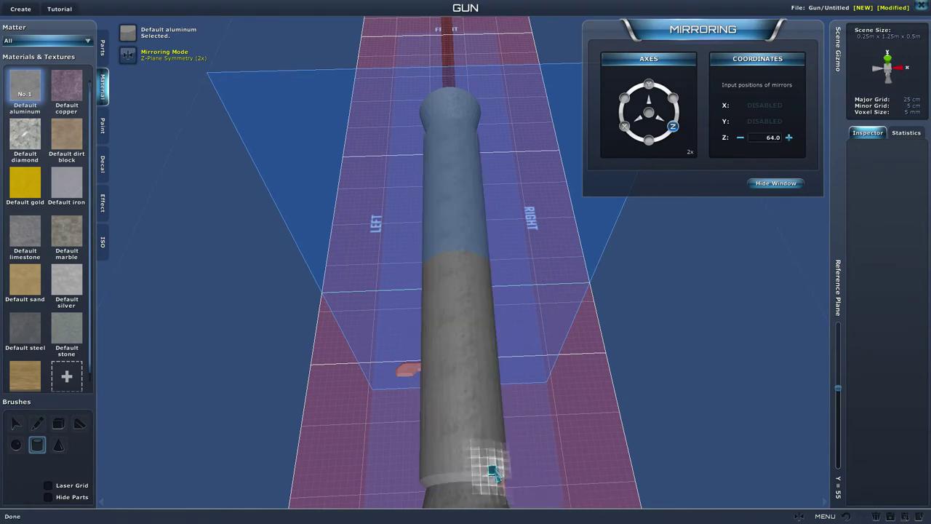
scroll(618, 452, down, 3)
right_drag(618, 453, 656, 437)
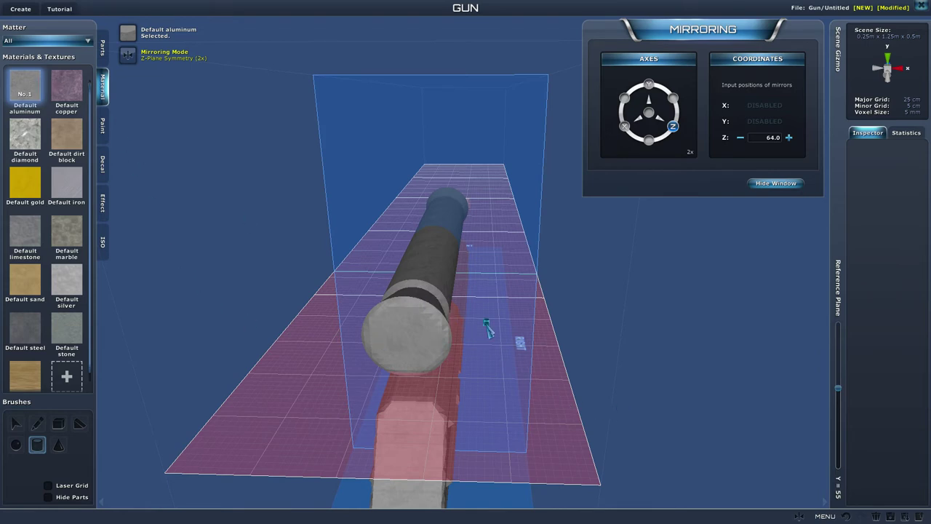
Activate box selection with a depth of 51 voxels, facing the scope's rear end.
right_click(522, 347)
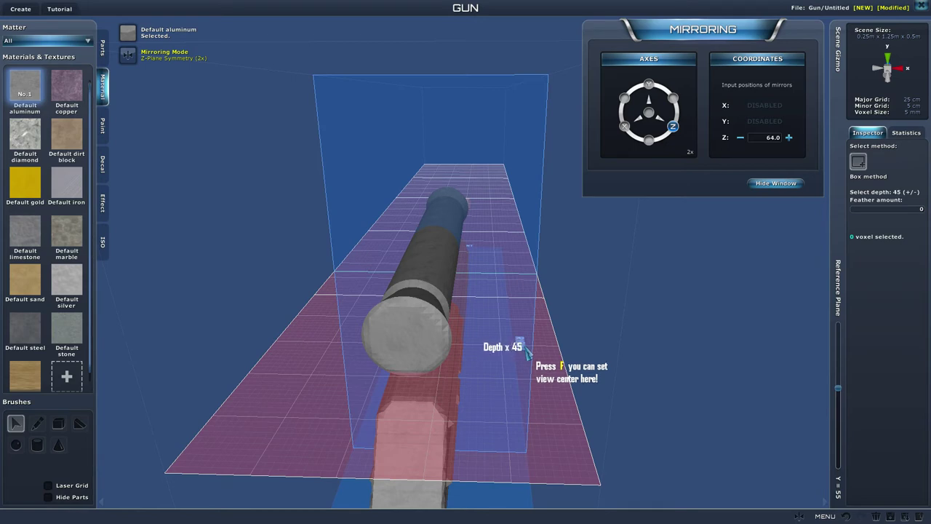
key(plus)
key(plus)
key(plus)
right_drag(525, 352, 504, 310)
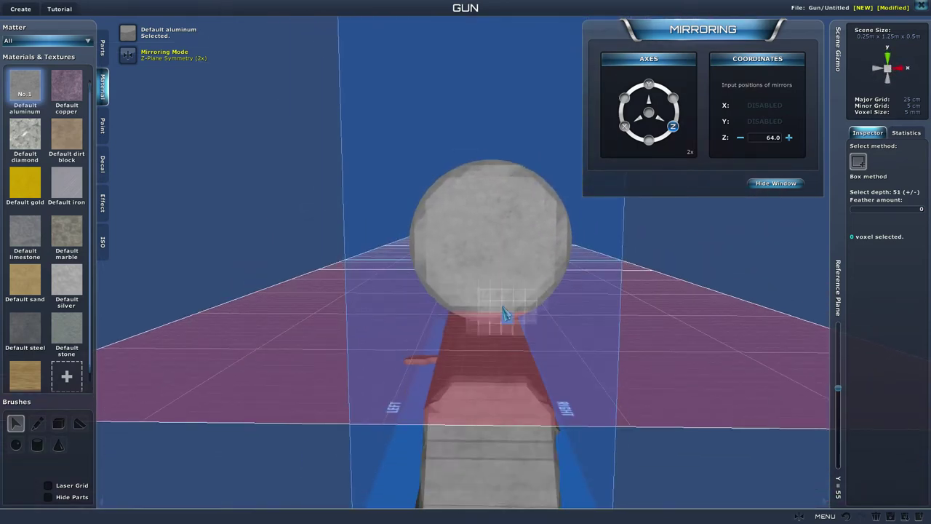
Try to hollow the scope by deleting a block of about 7 x 8 x 51 voxels from its rear face.
drag(458, 202, 528, 290)
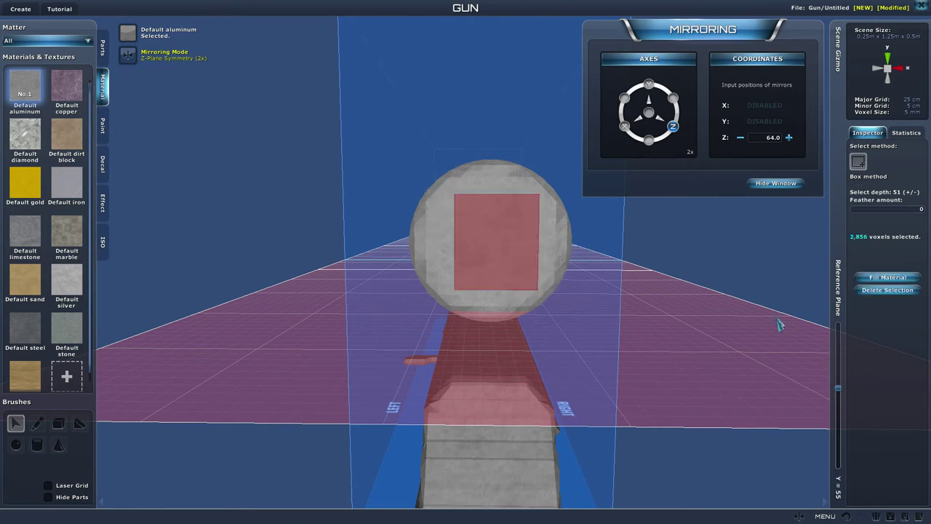
click(881, 293)
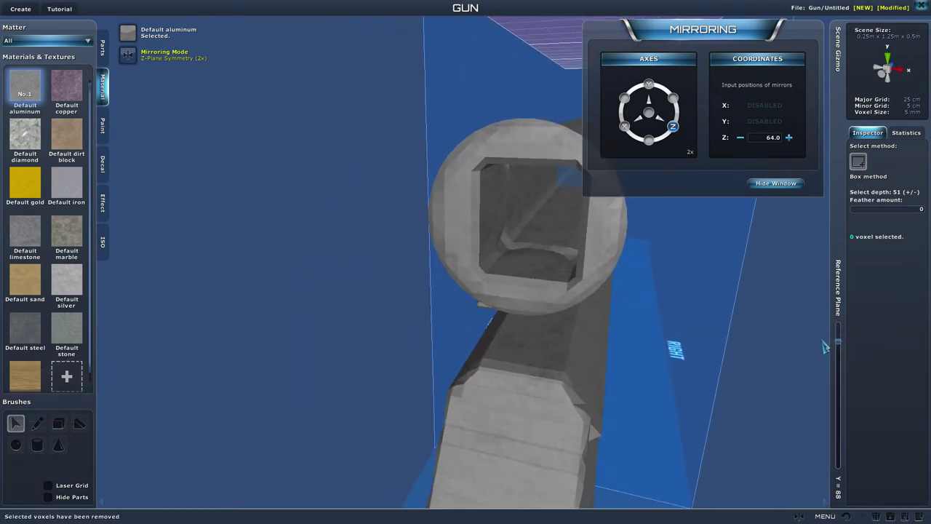
click(846, 515)
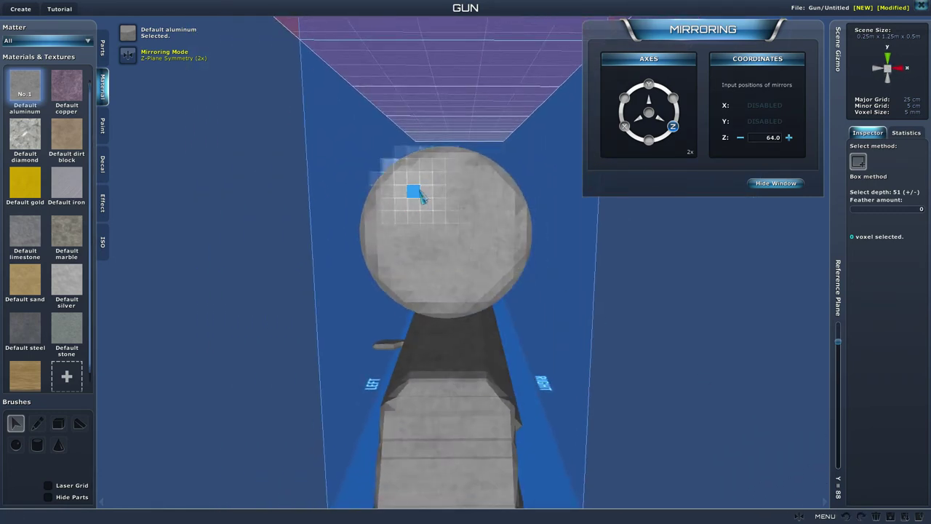
Try to hollow the scope with a narrower deleted block of about 6 x 8 x 51 voxels.
drag(406, 185, 449, 231)
drag(477, 284, 478, 284)
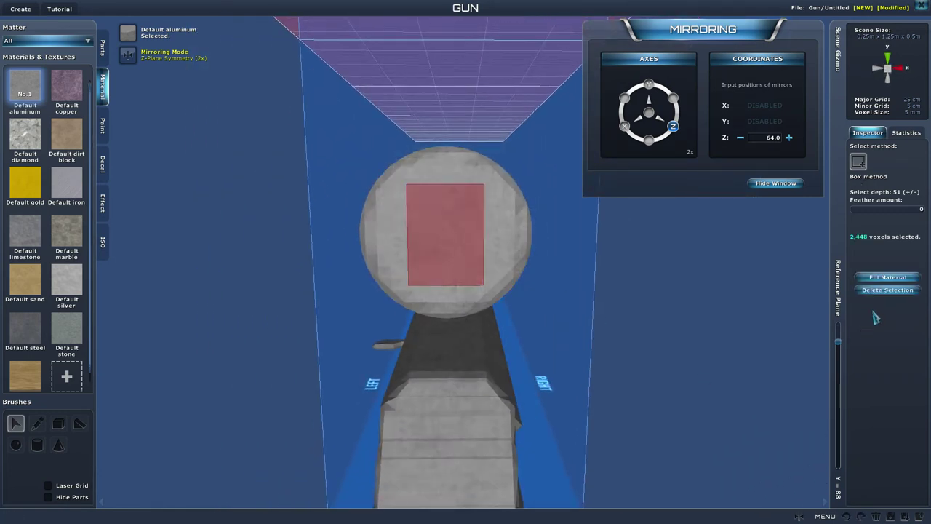
click(887, 289)
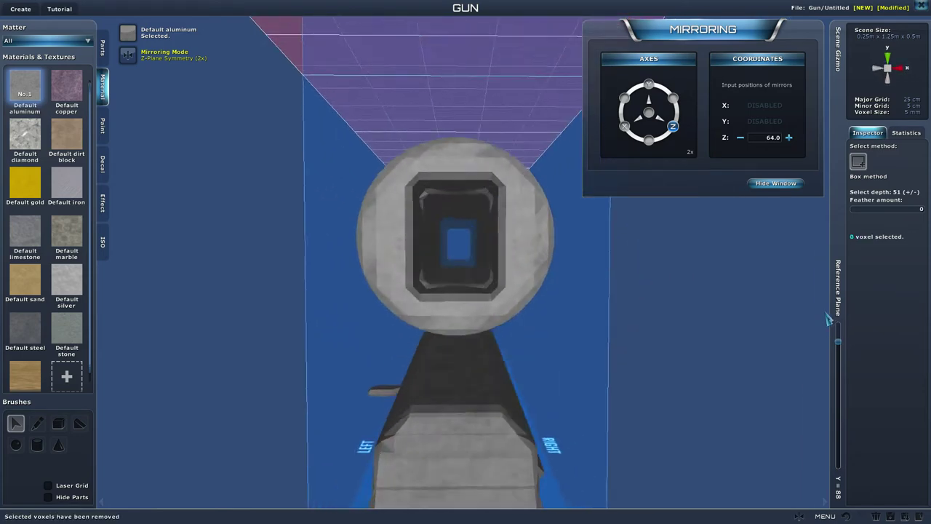
click(846, 516)
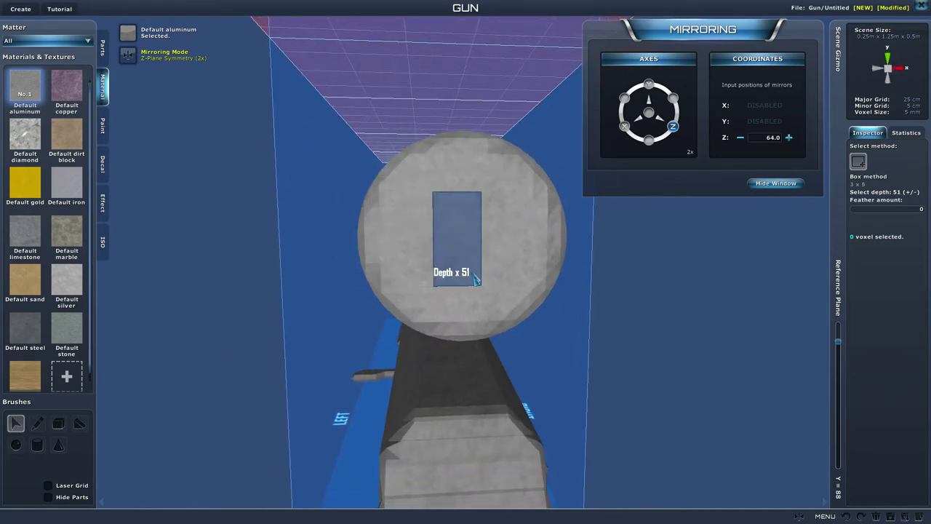
Hollow the scope by deleting a block of about 5 x 6 x 51 voxels from its rear face.
drag(491, 287, 511, 292)
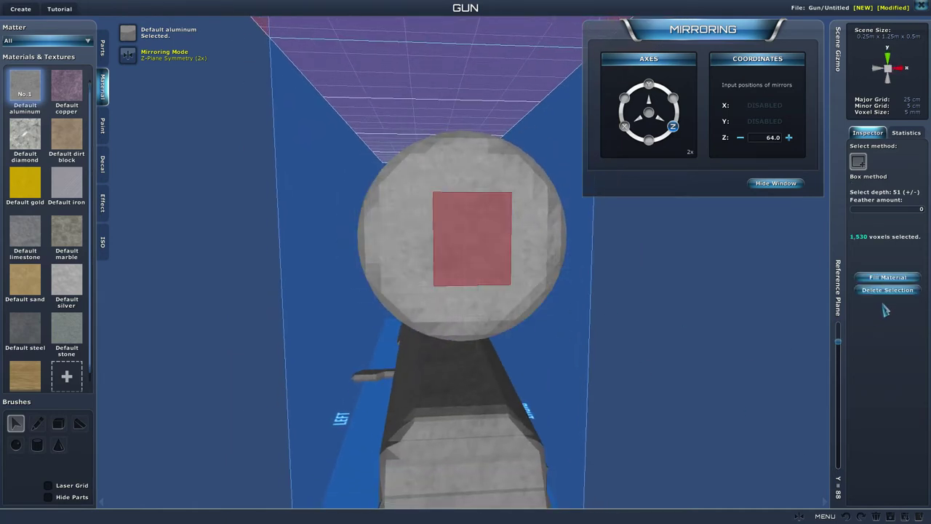
click(889, 289)
right_drag(825, 329, 502, 294)
middle_drag(415, 299, 474, 262)
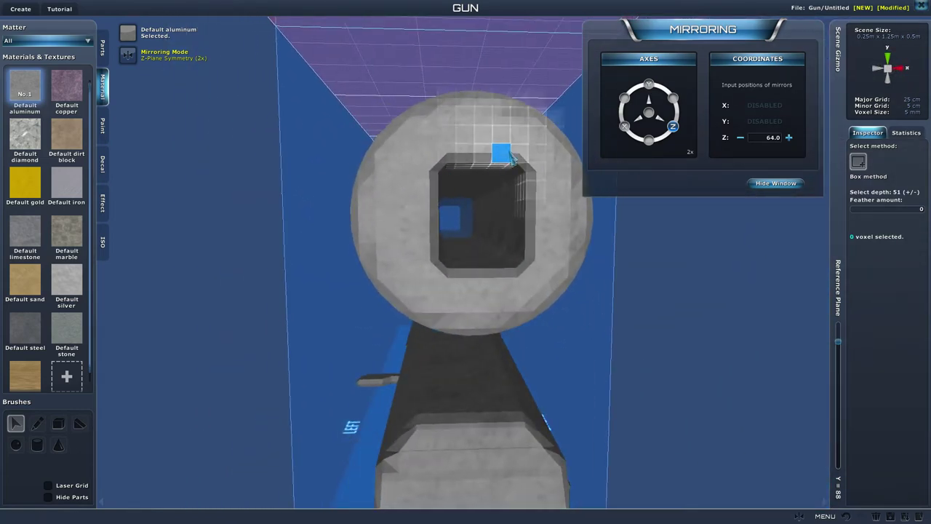
Try to extend the scope opening upward by deleting a one-voxel-high strip along its upper edge.
drag(511, 155, 421, 152)
click(888, 290)
middle_drag(888, 291, 863, 362)
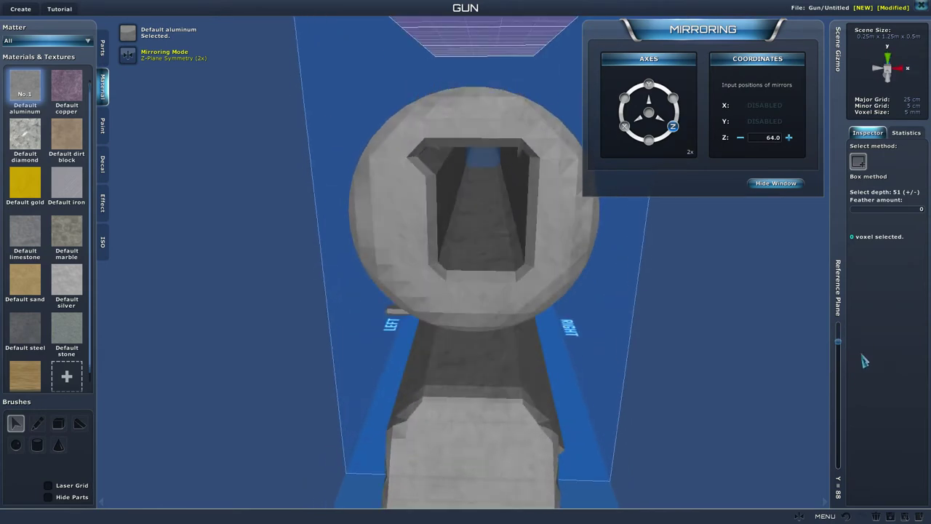
click(847, 516)
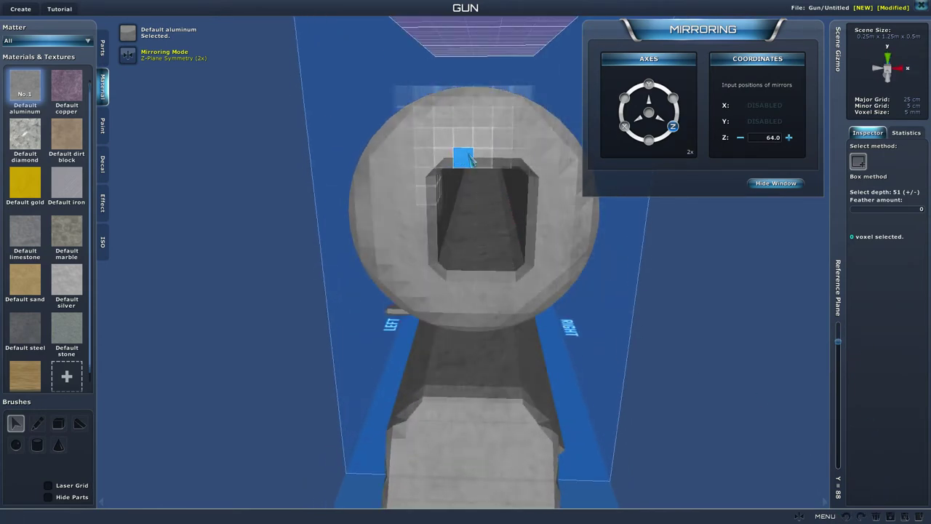
Try to delete a shorter one-voxel-high strip above the scope opening.
drag(502, 156, 434, 160)
click(887, 291)
middle_drag(844, 335, 929, 348)
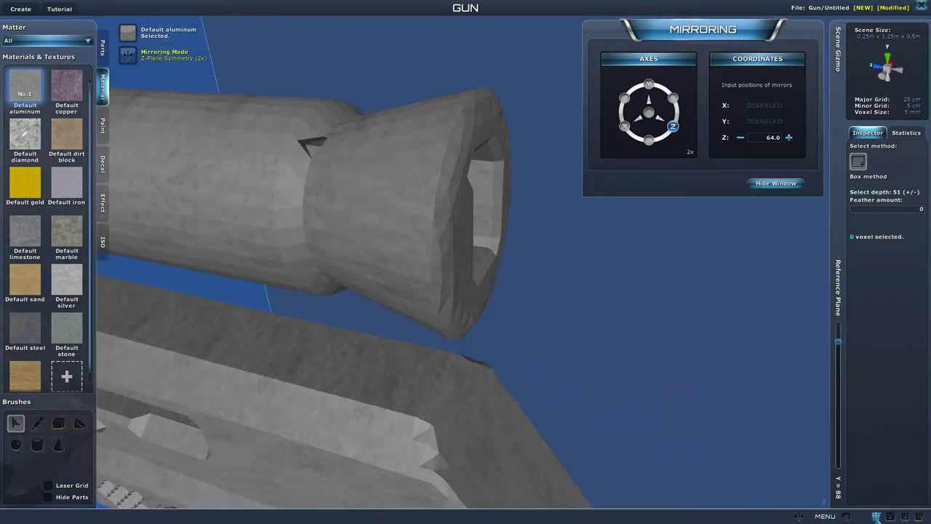
click(847, 516)
Delete a strip of about 4 x 1 x 51 voxels below the scope opening.
middle_drag(818, 443, 690, 408)
middle_drag(547, 306, 634, 328)
drag(504, 286, 436, 218)
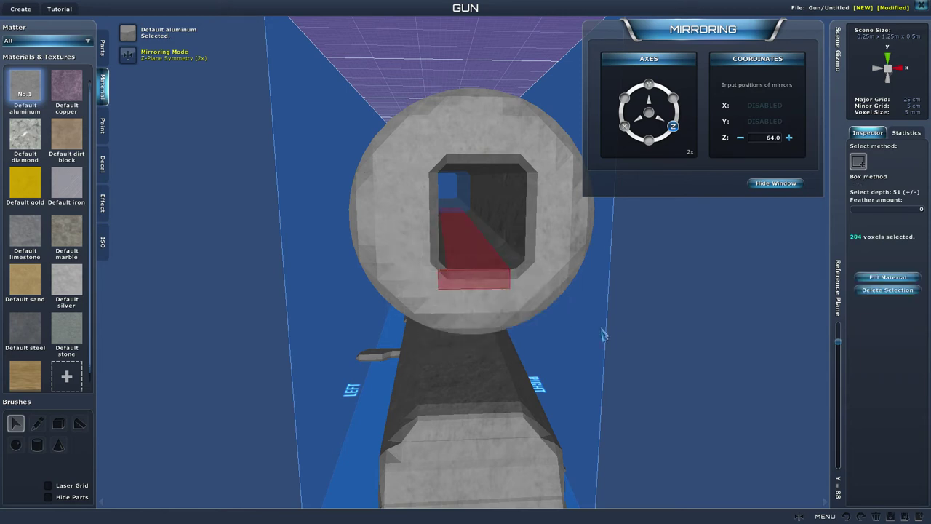
click(879, 290)
middle_drag(813, 328, 610, 258)
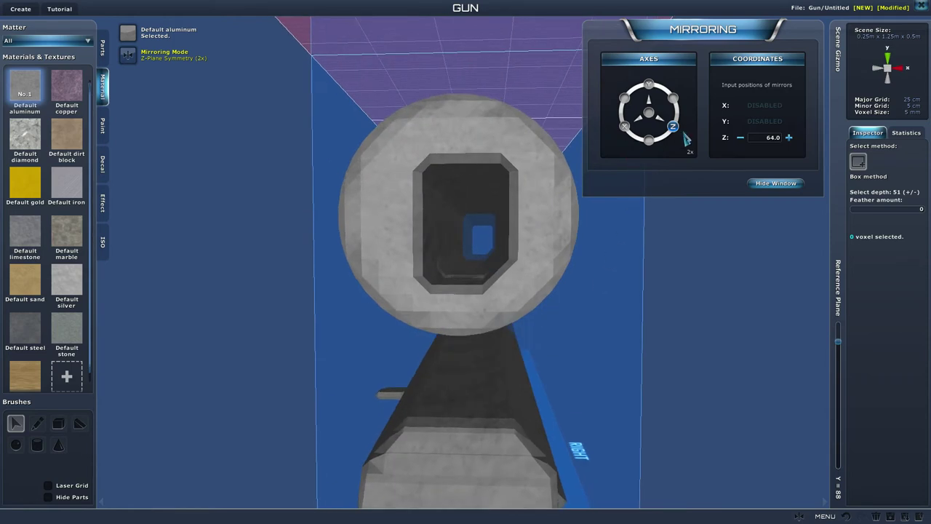
Enable X-plane mirroring at X = 25 and delete a strip about 4 voxels high and 51 deep left of the scope opening.
click(624, 127)
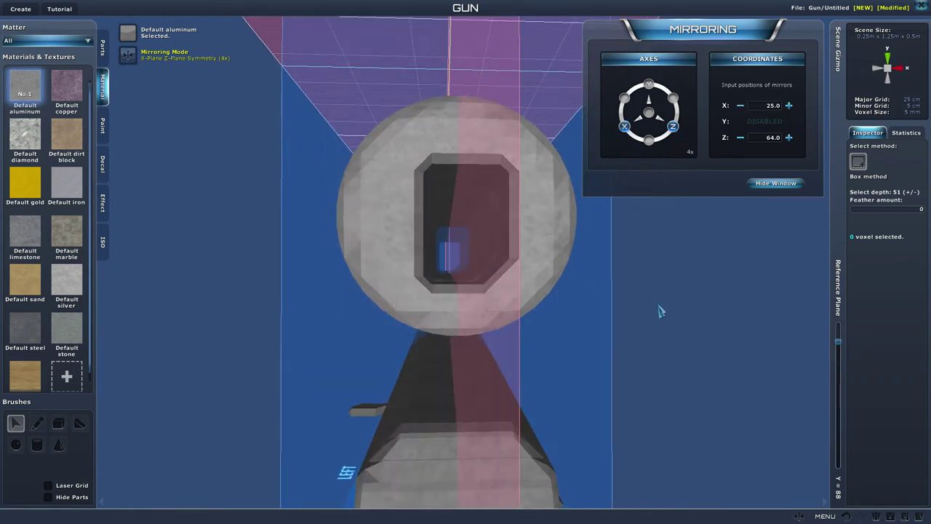
drag(405, 196, 422, 269)
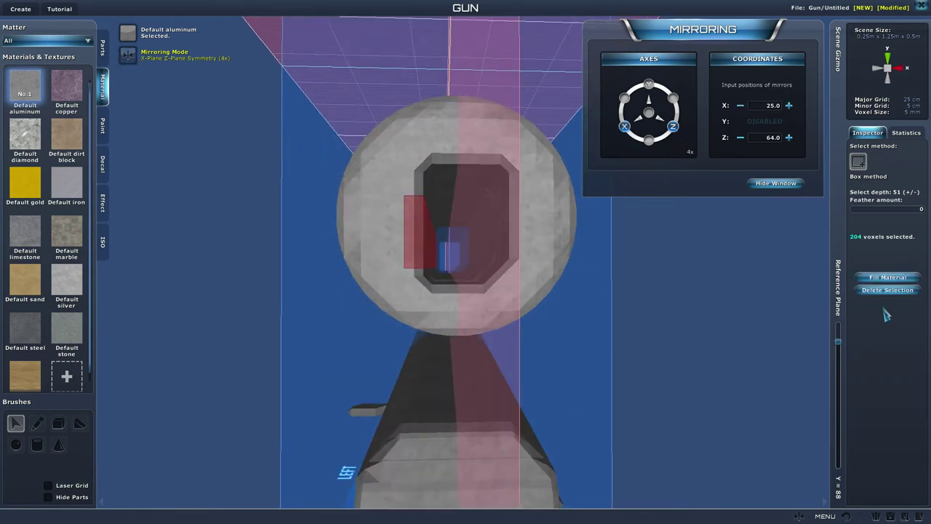
click(893, 291)
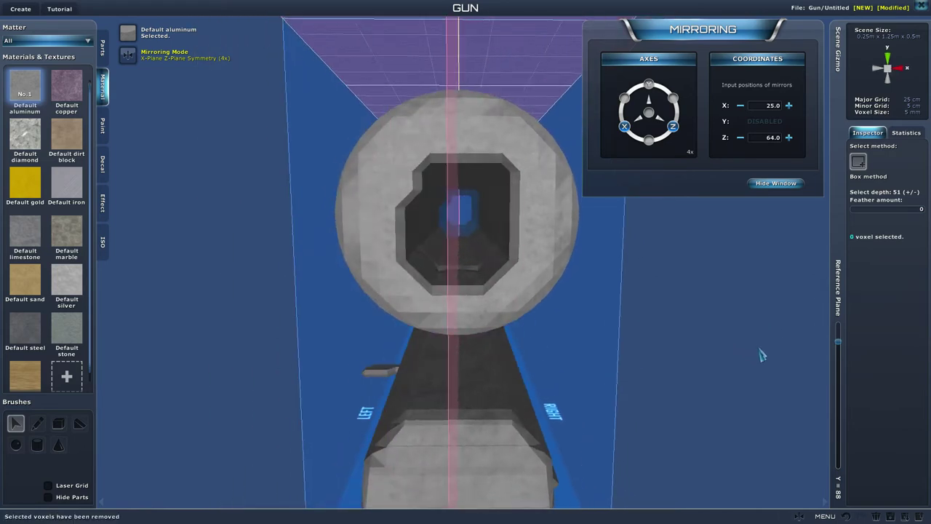
Delete the leftover voxels at the upper-left corner of the scope opening, 51 voxels deep.
drag(407, 176, 423, 195)
click(876, 290)
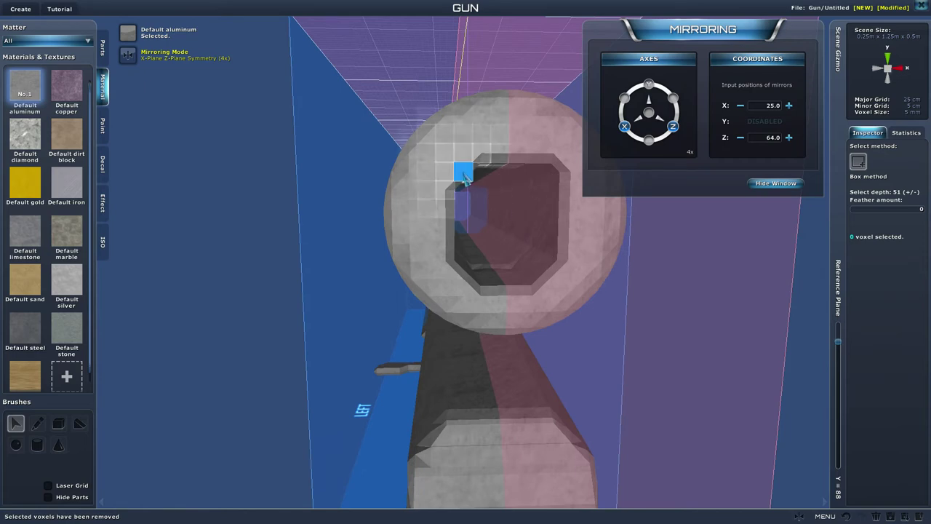
click(463, 174)
click(871, 292)
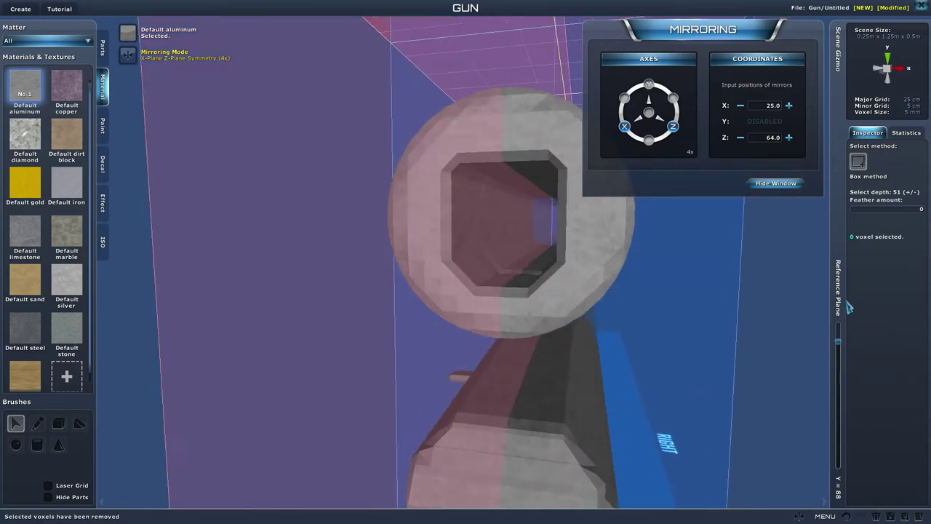
Delete a 51-voxel-deep strip above the scope opening and a 1 x 4 x 51 voxel strip along its side.
drag(474, 148, 551, 176)
click(878, 291)
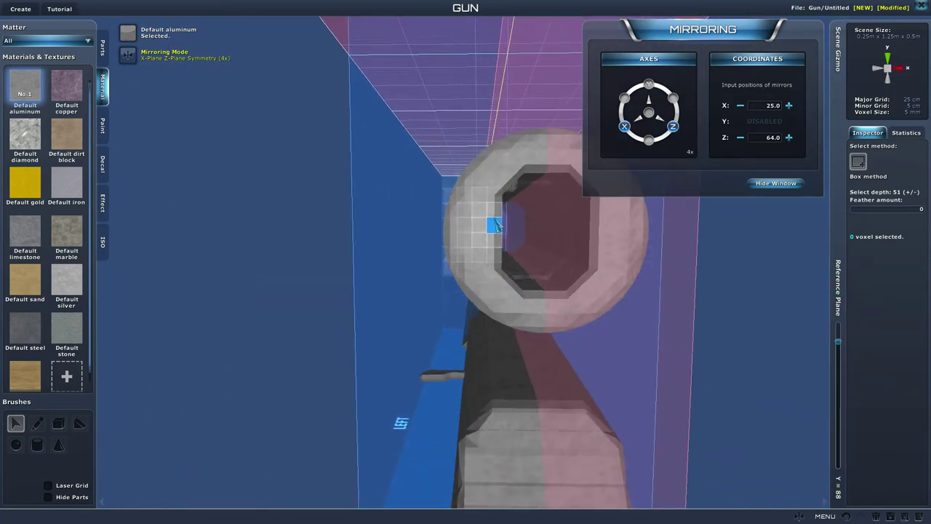
drag(494, 224, 501, 262)
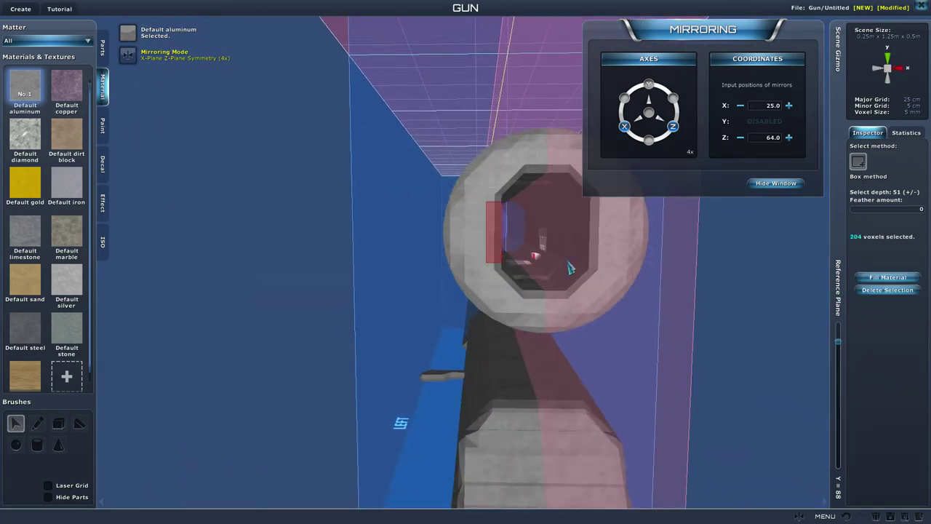
click(887, 290)
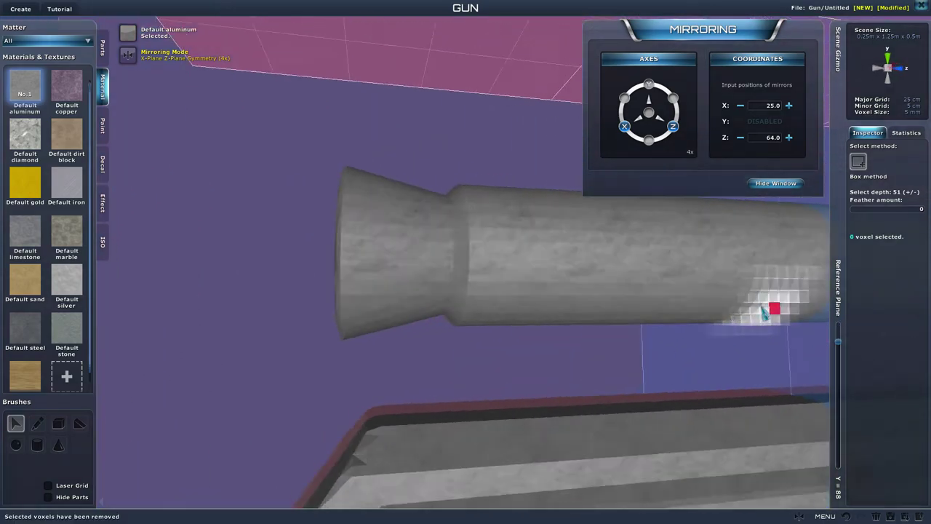
Turn off the Z-plane and X-plane mirrors and hide the mirroring window.
scroll(764, 312, down, 3)
right_drag(763, 311, 888, 364)
scroll(655, 324, up, 2)
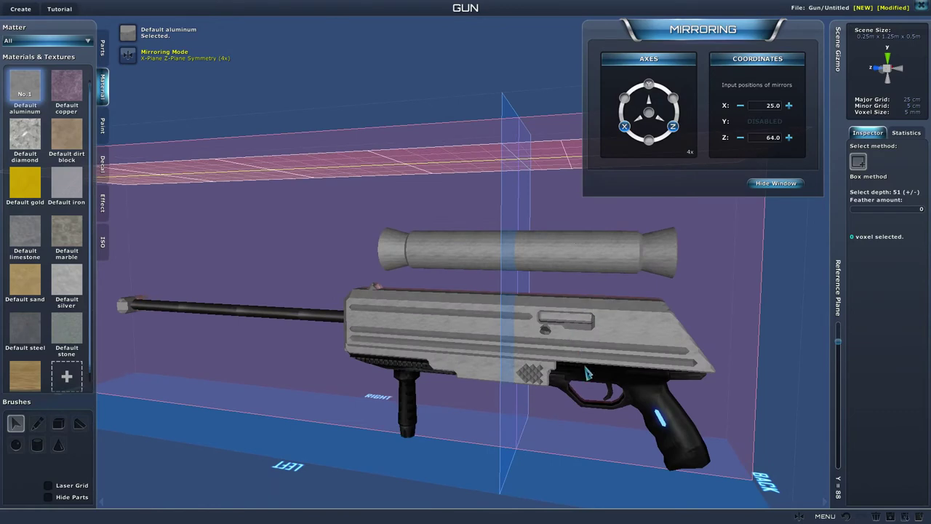
right_drag(529, 349, 326, 308)
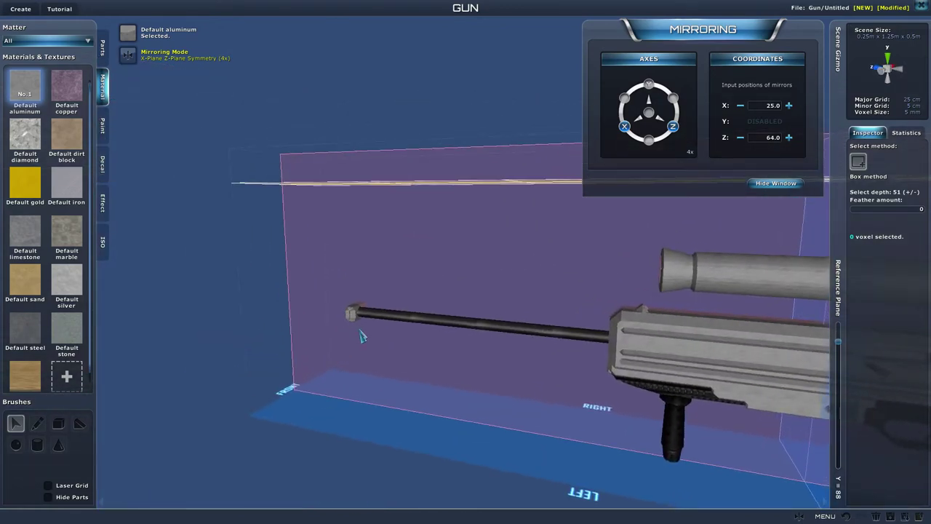
right_drag(362, 336, 443, 342)
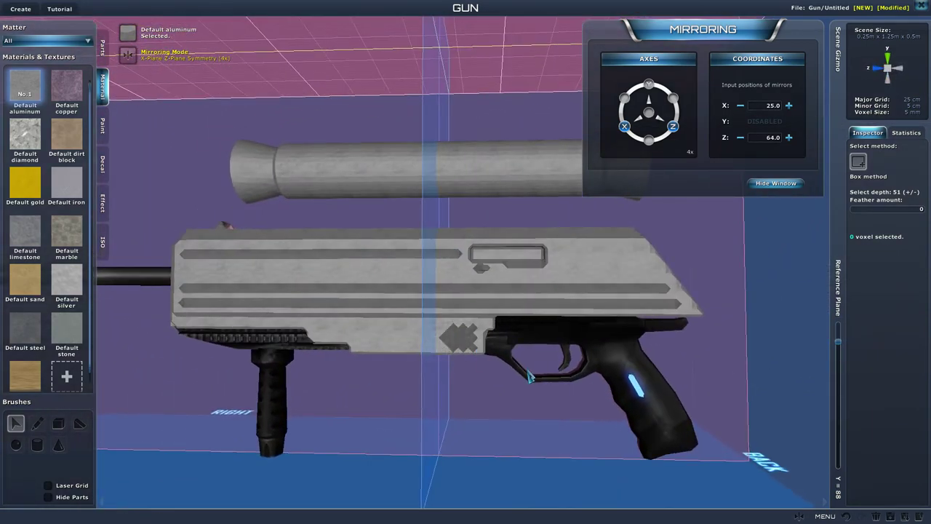
scroll(529, 376, down, 3)
middle_drag(730, 267, 678, 264)
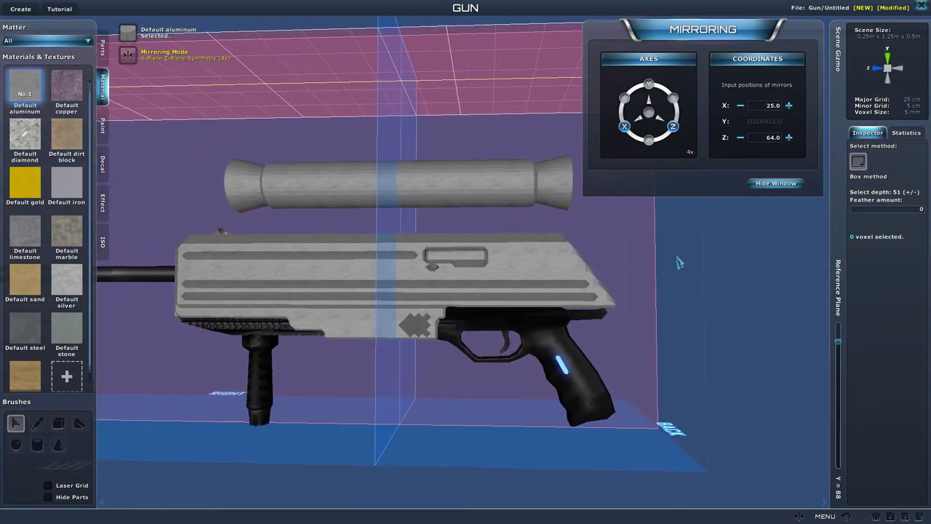
click(673, 127)
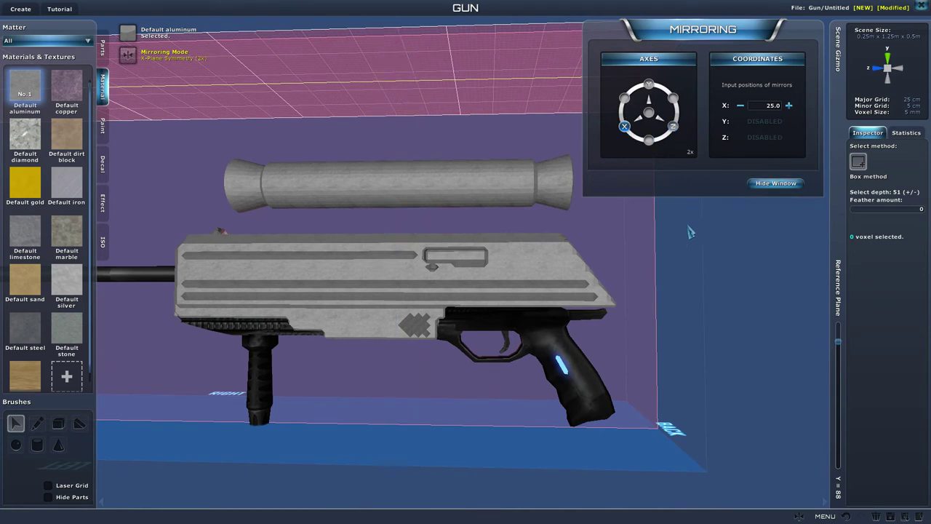
click(625, 127)
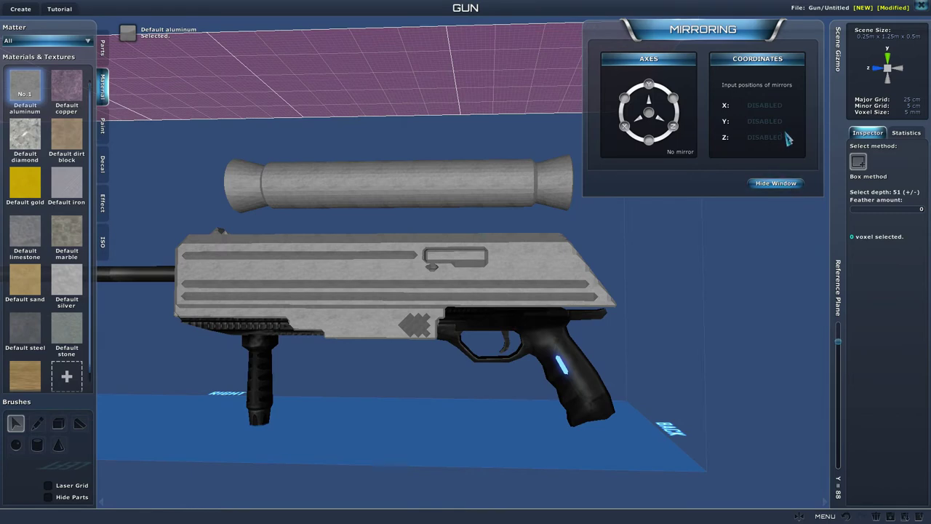
click(790, 184)
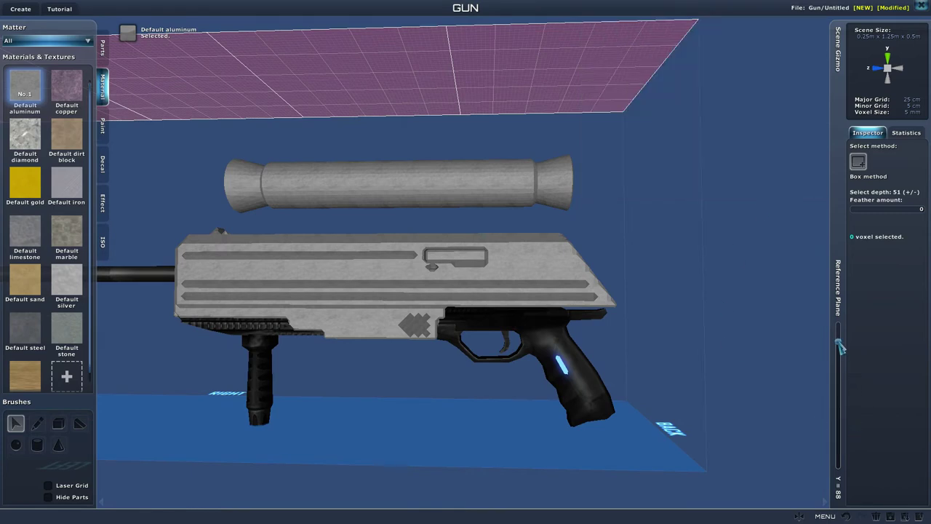
Lower the reference plane to Y = 0.
drag(840, 347, 839, 465)
scroll(709, 471, up, 5)
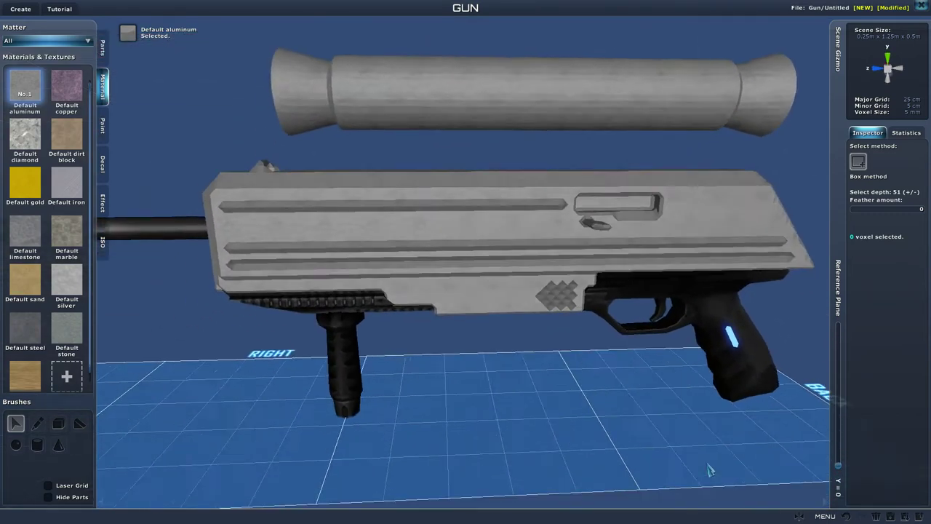
scroll(709, 471, down, 3)
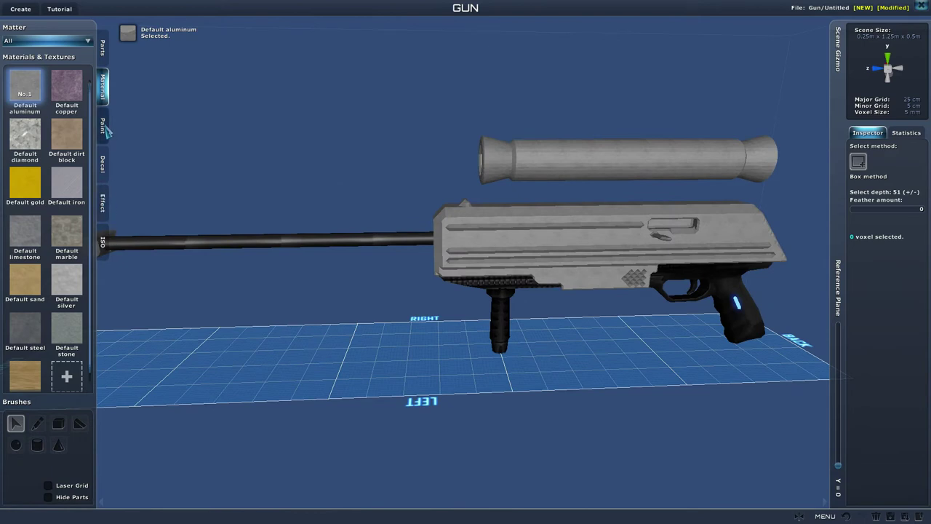
Airbrush the gun body's left side in RGB 25% grey with radius 12 and 100% strength.
click(102, 126)
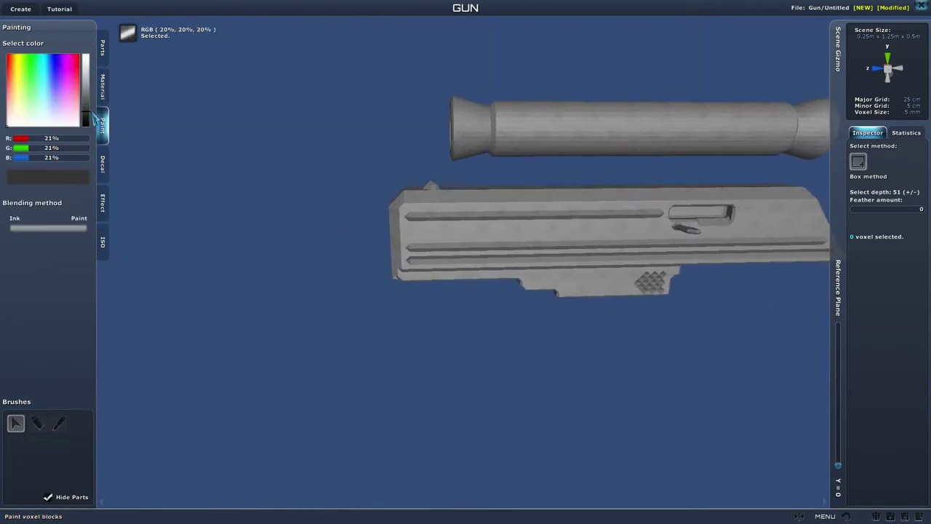
right_drag(130, 141, 108, 221)
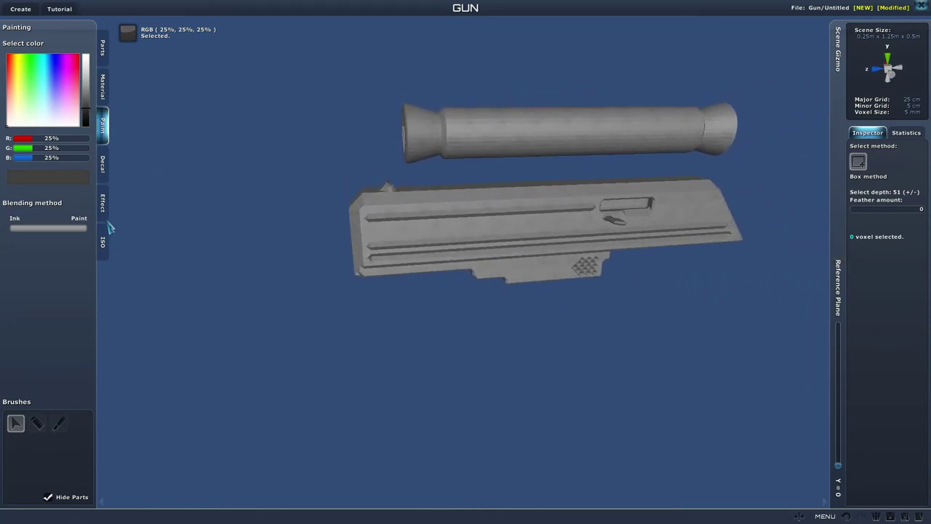
click(60, 425)
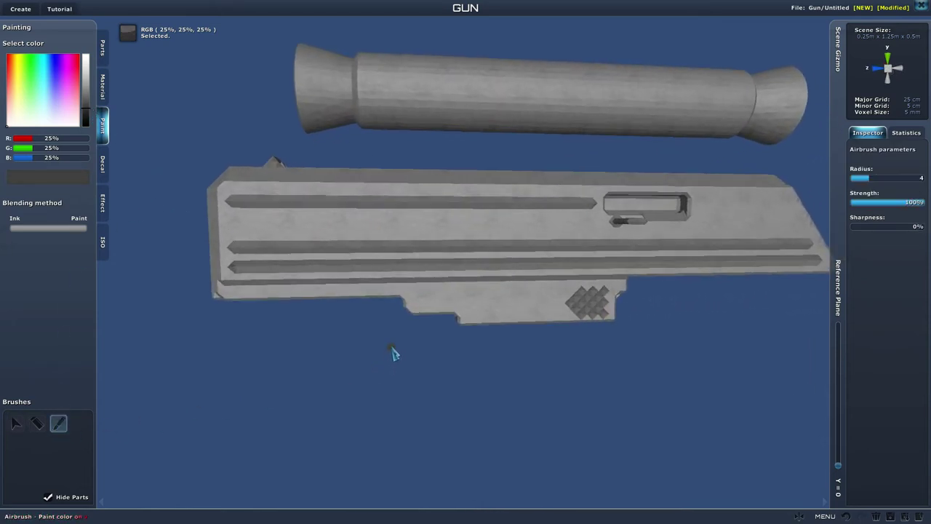
mouse_move(505, 312)
mouse_down()
mouse_move(660, 335)
mouse_move(366, 318)
mouse_move(565, 288)
mouse_move(314, 285)
mouse_up()
scroll(368, 285, down, 3)
drag(378, 267, 466, 219)
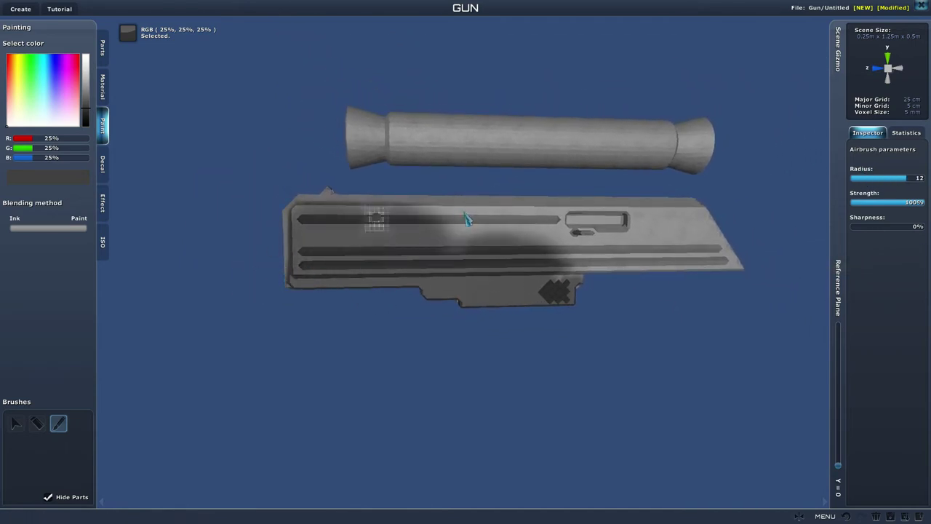
drag(600, 205, 412, 239)
Airbrush the rest of the gun body's sides and the scope's outer surface in the same dark grey.
scroll(412, 239, up, 3)
mouse_move(525, 218)
middle_down()
mouse_move(393, 216)
mouse_move(284, 197)
middle_up()
mouse_move(542, 218)
mouse_down()
mouse_move(517, 202)
mouse_move(399, 183)
mouse_move(283, 305)
mouse_up()
middle_drag(282, 306, 392, 436)
mouse_move(392, 437)
mouse_down()
mouse_move(430, 401)
mouse_move(535, 219)
mouse_up()
scroll(534, 218, down, 3)
mouse_move(535, 218)
middle_down()
mouse_move(644, 381)
mouse_move(436, 320)
middle_up()
drag(436, 320, 666, 376)
middle_drag(665, 376, 639, 327)
mouse_move(639, 328)
mouse_down()
mouse_move(146, 264)
mouse_move(710, 310)
mouse_up()
middle_drag(711, 310, 401, 357)
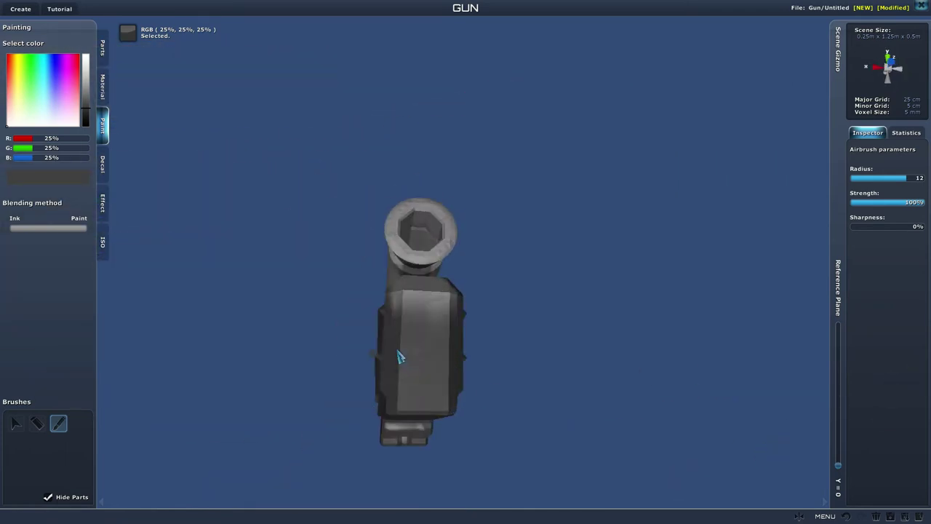
Airbrush the body's front face, the scope's rear rim and the inside of its opening in RGB 25% grey.
drag(400, 357, 422, 298)
mouse_move(422, 298)
middle_down()
mouse_move(420, 370)
mouse_move(565, 475)
mouse_move(645, 511)
mouse_move(536, 400)
mouse_move(682, 341)
middle_up()
mouse_move(681, 342)
mouse_down()
mouse_move(281, 228)
mouse_move(698, 247)
mouse_up()
middle_drag(698, 247, 532, 235)
drag(532, 235, 492, 303)
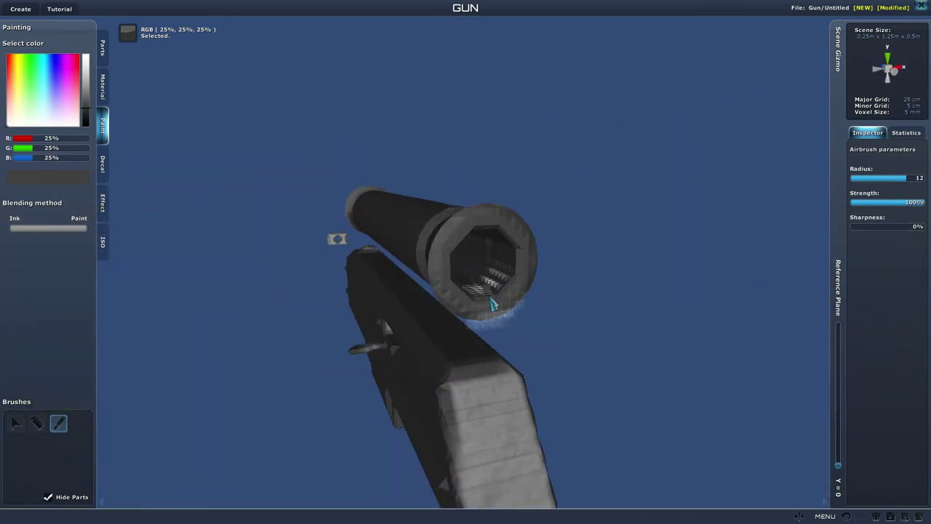
middle_drag(492, 303, 379, 247)
mouse_move(378, 247)
mouse_down()
mouse_move(464, 270)
mouse_move(824, 253)
mouse_move(609, 241)
mouse_move(636, 200)
mouse_move(429, 251)
mouse_up()
Airbrush over the light patches left along the scope's lower right side and flared ends.
scroll(727, 251, up, 3)
mouse_move(849, 272)
middle_down()
mouse_move(720, 303)
mouse_move(734, 291)
middle_up()
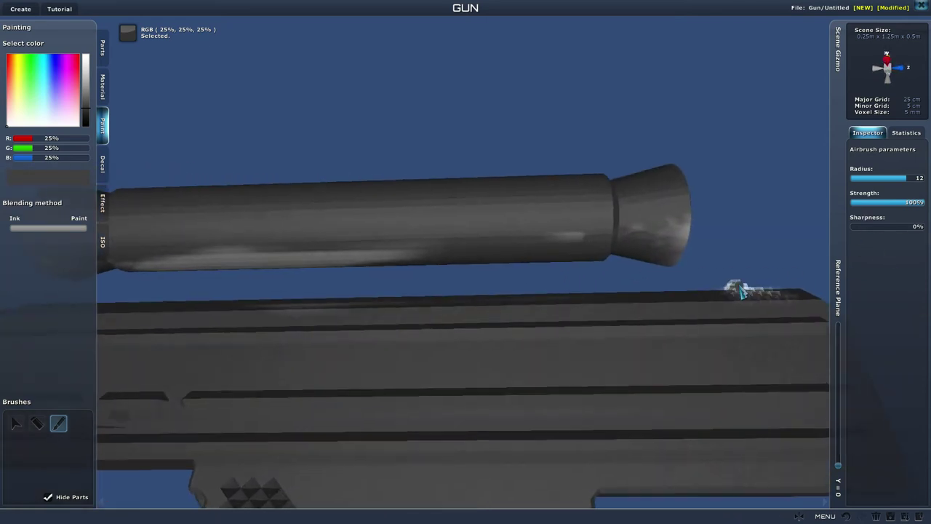
mouse_move(734, 290)
mouse_down()
mouse_move(700, 241)
mouse_move(690, 270)
mouse_up()
middle_drag(689, 269, 307, 260)
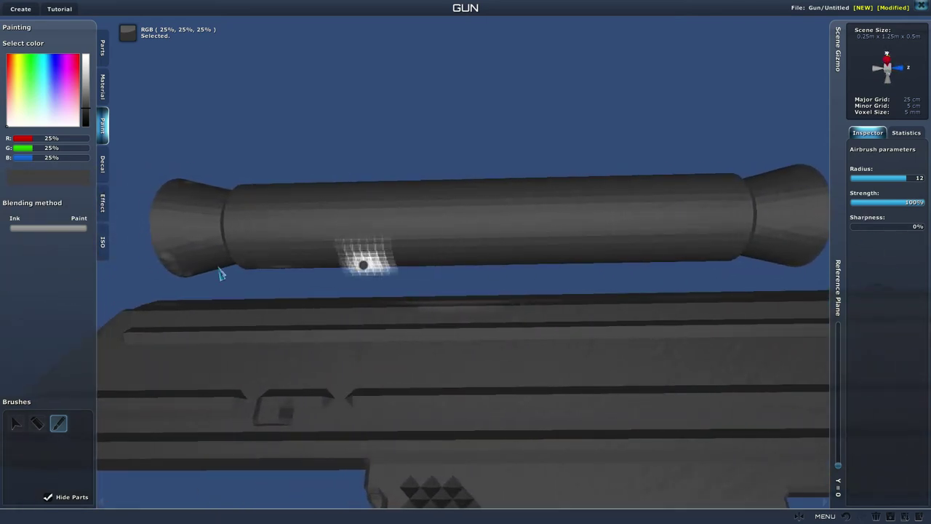
Airbrush the scope's front rim and the remaining light spots inside its bore.
middle_drag(611, 312, 359, 298)
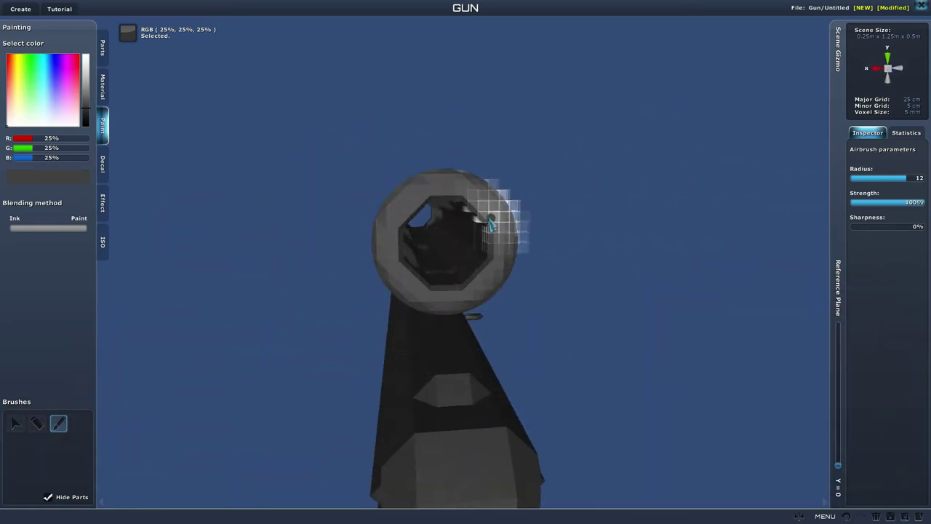
middle_drag(639, 317, 639, 293)
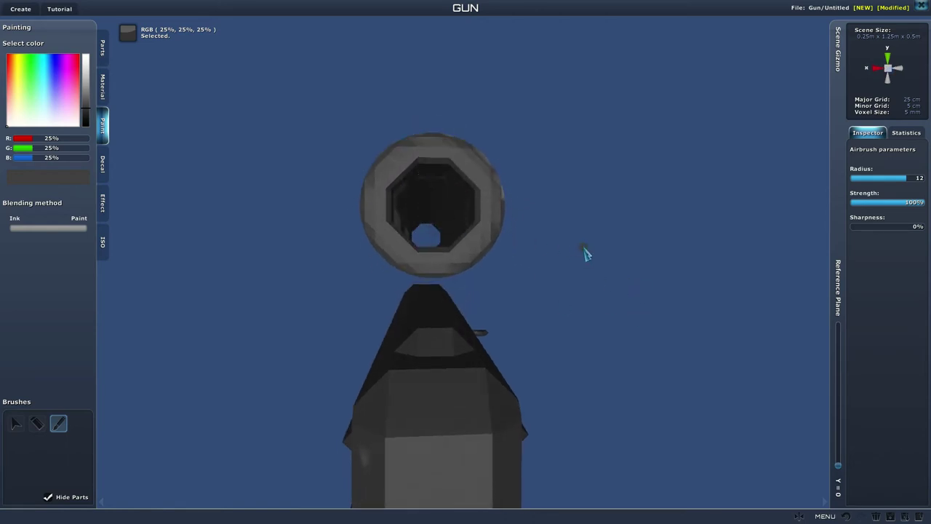
middle_drag(585, 253, 567, 258)
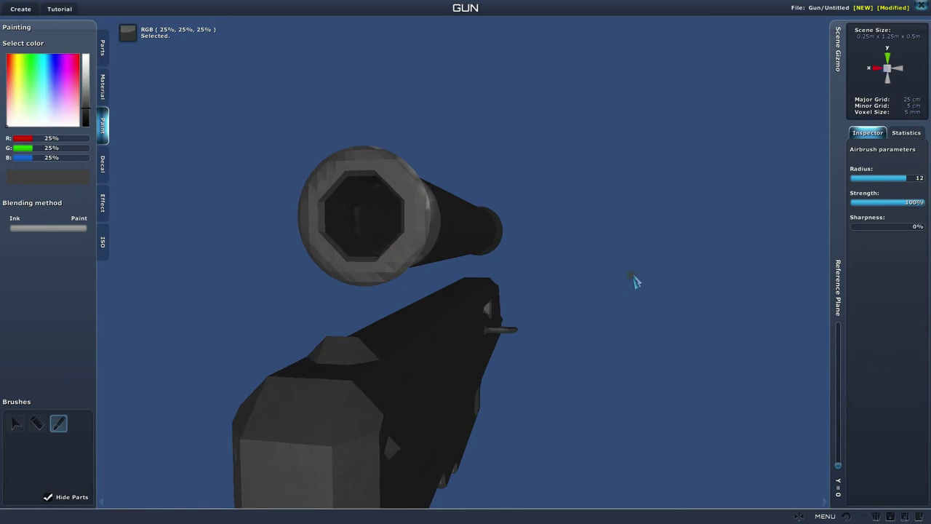
middle_drag(633, 277, 642, 285)
middle_drag(567, 246, 540, 251)
Set the airbrush radius to 6 and cover the light patches on the muzzle piece.
middle_drag(378, 262, 338, 289)
mouse_move(698, 218)
middle_down()
mouse_move(734, 229)
mouse_move(803, 363)
mouse_move(270, 257)
mouse_move(656, 283)
mouse_move(501, 384)
mouse_move(538, 438)
mouse_move(575, 264)
mouse_move(364, 175)
mouse_move(346, 75)
mouse_move(366, 138)
mouse_move(582, 233)
mouse_move(551, 302)
mouse_move(575, 291)
middle_up()
click(878, 178)
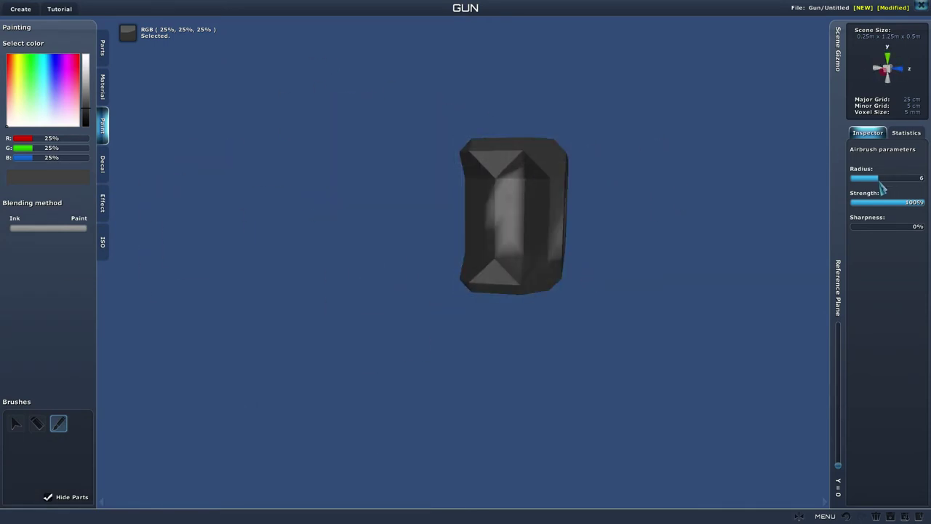
middle_drag(799, 208, 157, 133)
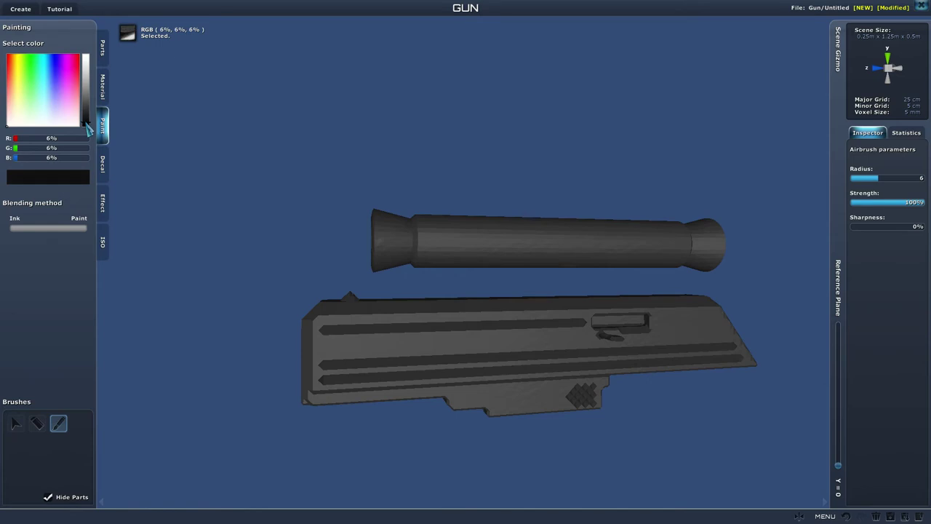
Set the paint colour to RGB 5% and switch to box selection with a depth of 1 voxel.
mouse_move(100, 150)
middle_down()
mouse_move(182, 203)
mouse_move(249, 207)
middle_up()
scroll(214, 202, down, 2)
key(Escape)
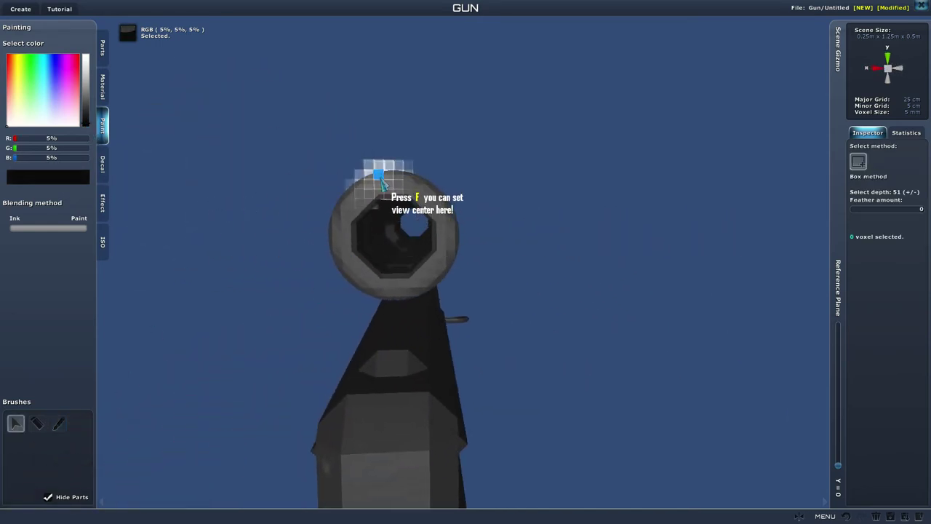
drag(389, 176, 396, 273)
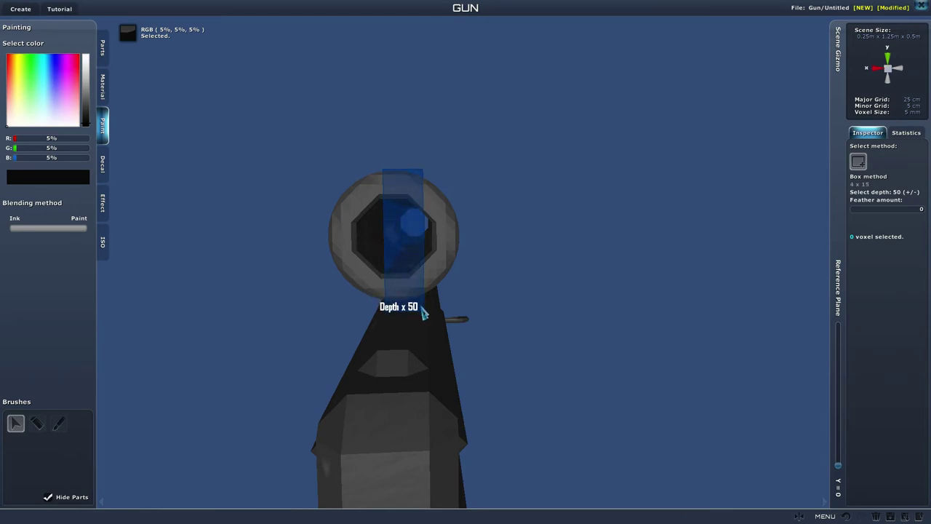
drag(424, 311, 426, 312)
key(Delete)
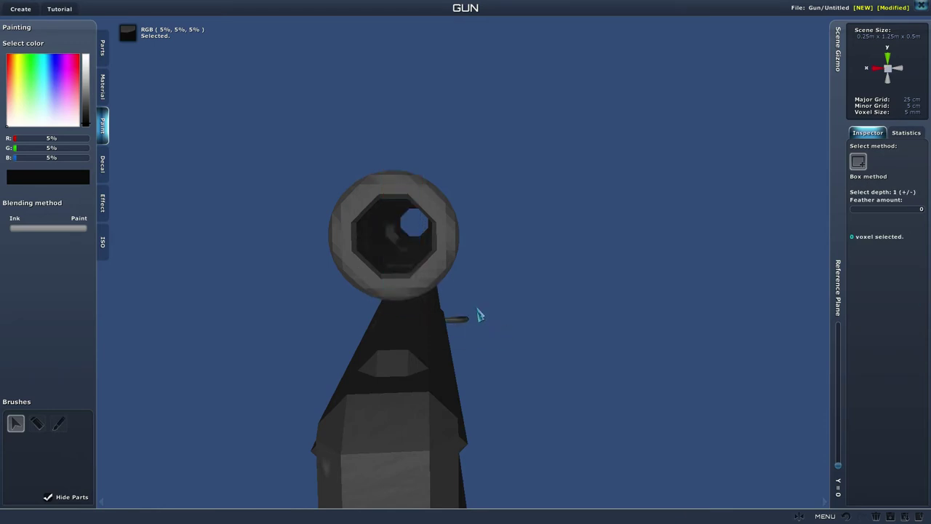
Select both halves of the scope's front rim, one voxel deep, and fill them with the RGB 5% colour.
drag(397, 176, 399, 186)
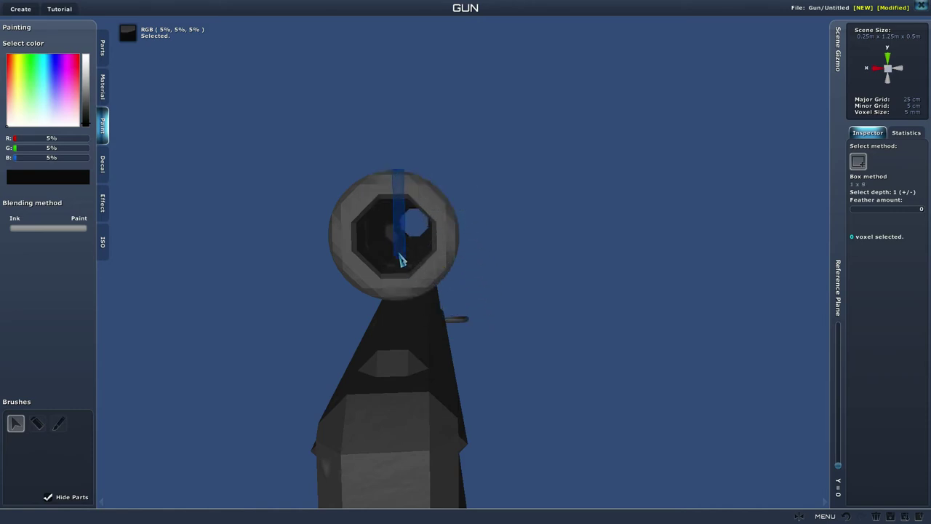
drag(426, 313, 471, 319)
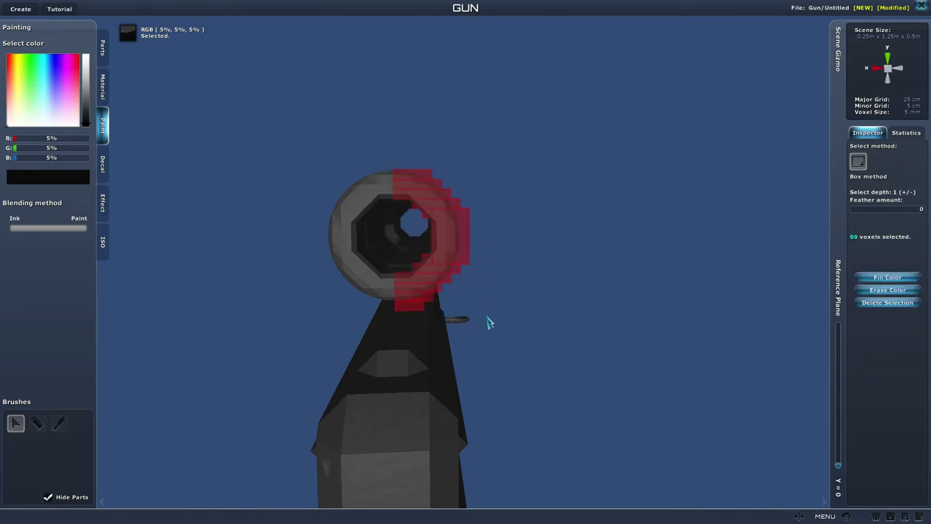
click(887, 279)
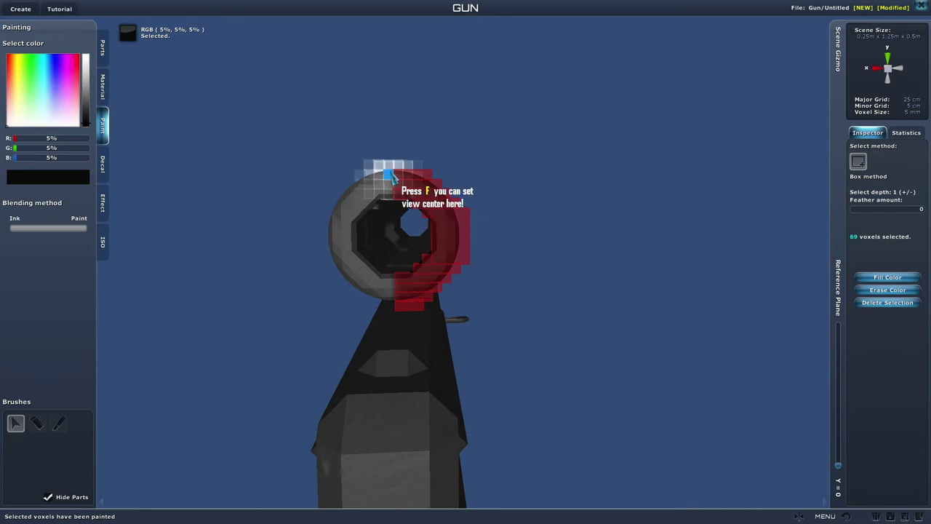
mouse_move(395, 172)
mouse_down()
mouse_move(374, 305)
mouse_move(349, 320)
mouse_up()
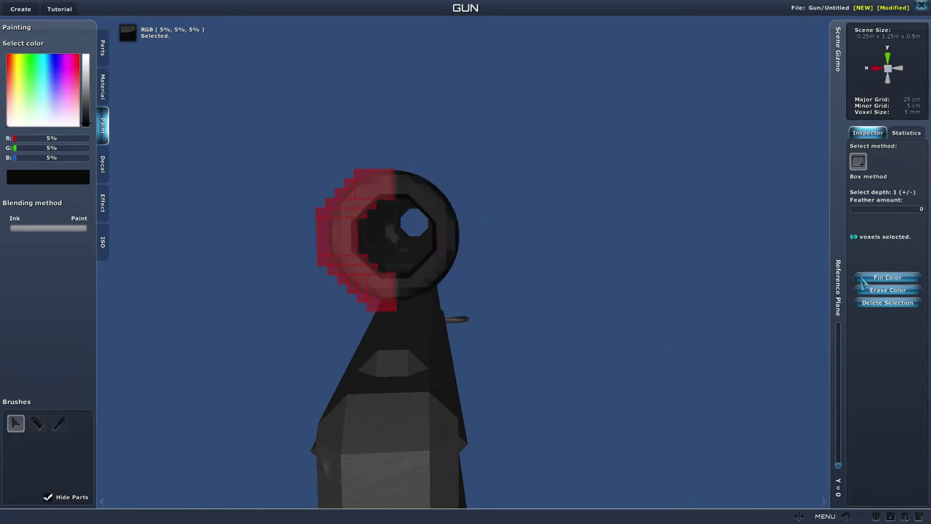
click(886, 278)
Fill both halves of the scope's rear rim with the RGB 5% colour, one voxel deep.
middle_drag(753, 267, 527, 237)
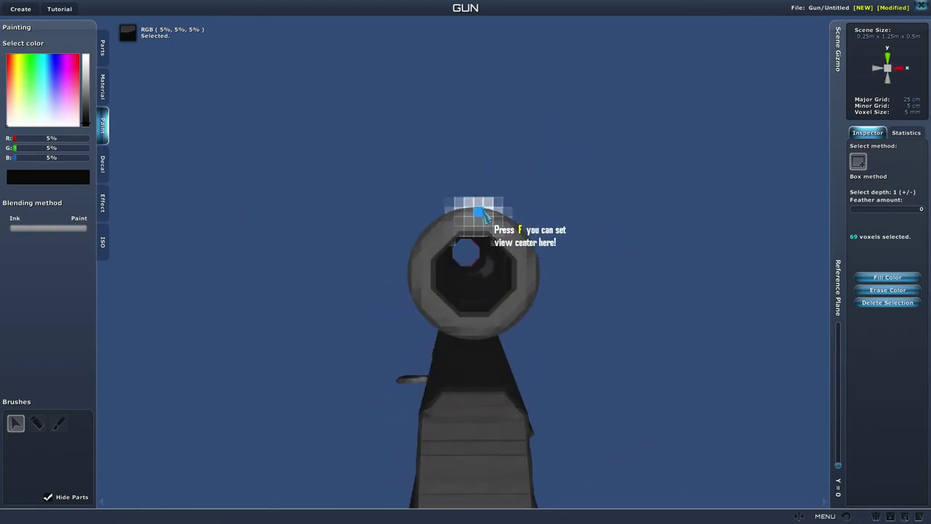
drag(473, 205, 581, 372)
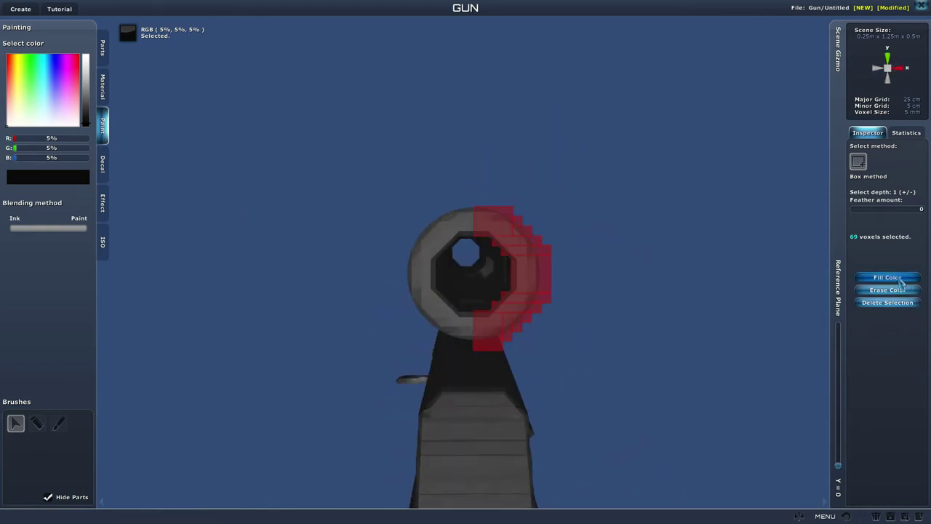
click(900, 280)
drag(471, 211, 400, 351)
click(899, 278)
Select the back wall of the recessed slot as a 15 x 4 voxel box and fill it with the RGB 5% colour.
right_drag(693, 298, 789, 320)
scroll(807, 305, down, 3)
scroll(826, 375, up, 10)
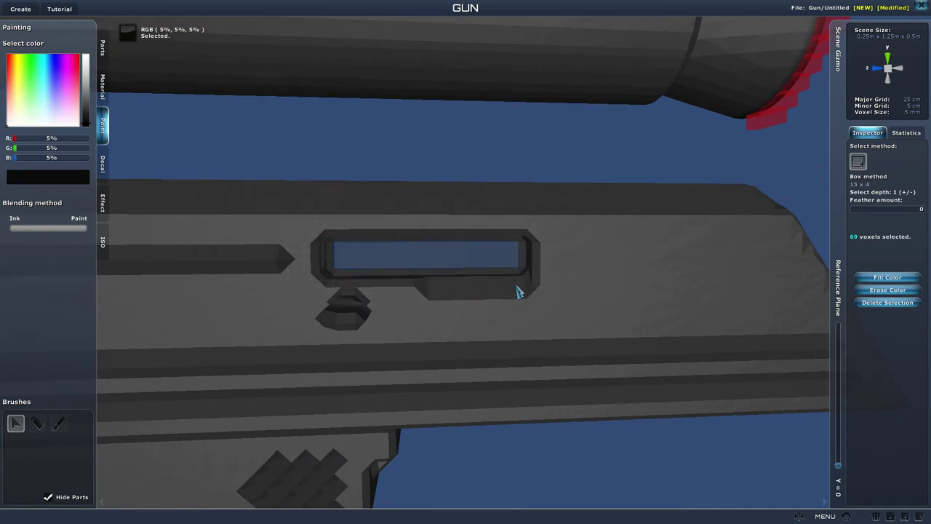
click(884, 278)
mouse_move(827, 295)
right_down()
mouse_move(800, 312)
mouse_move(799, 326)
right_up()
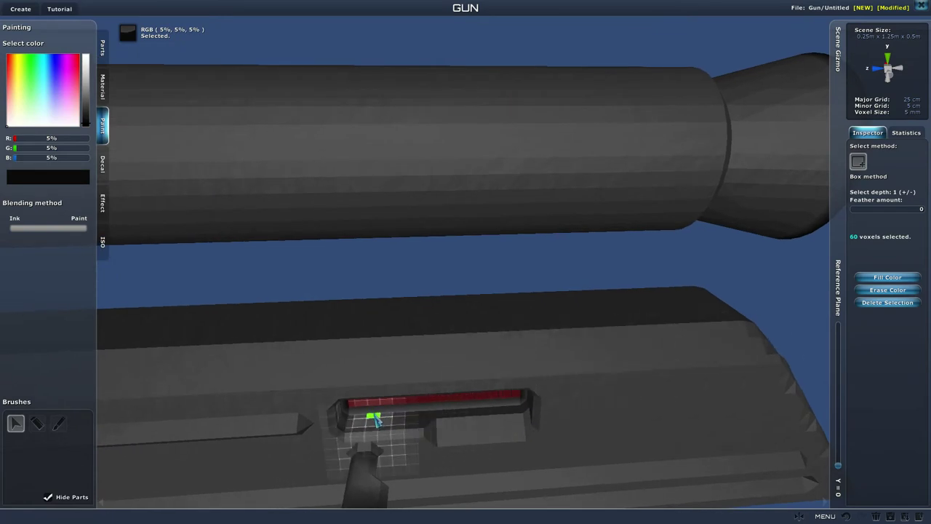
Select the 15-voxel strip along the lower inside of the slot and fill it with the RGB 5% colour.
drag(351, 420, 406, 420)
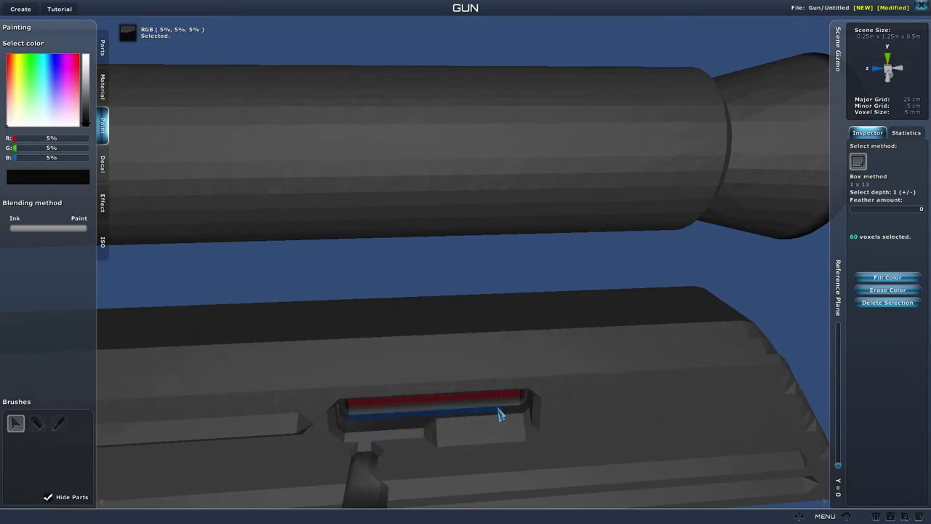
drag(520, 413, 522, 412)
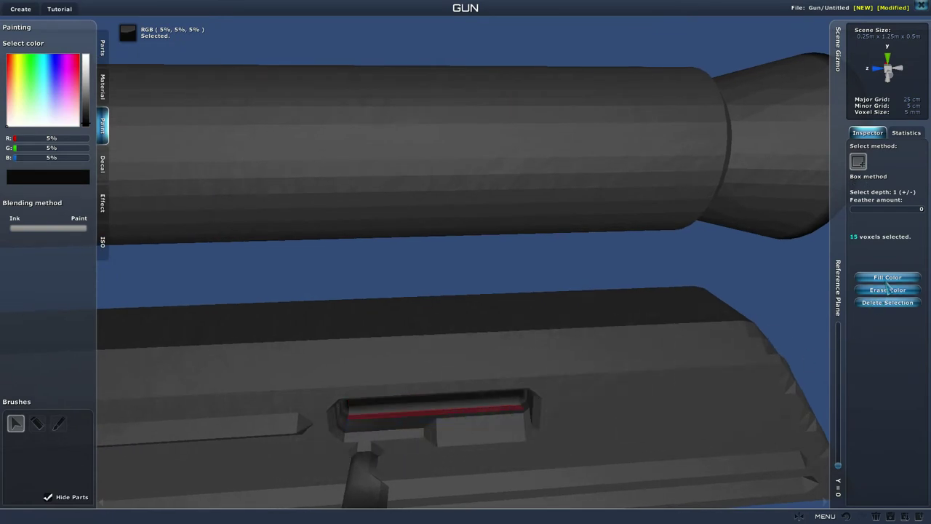
scroll(822, 320, down, 3)
mouse_move(818, 313)
right_down()
mouse_move(822, 332)
mouse_move(839, 312)
right_up()
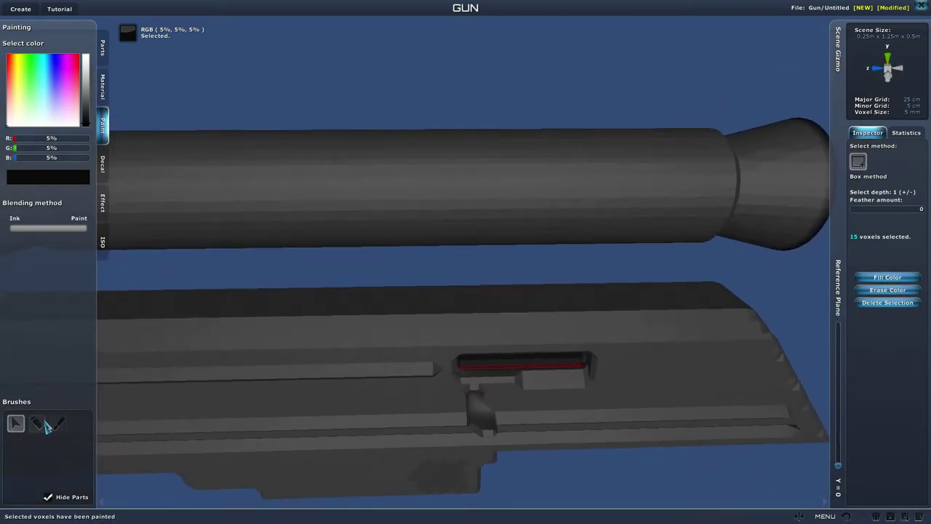
Set the airbrush radius to 0.5 and darken the inner edges of the slot with the RGB 5% colour.
click(63, 429)
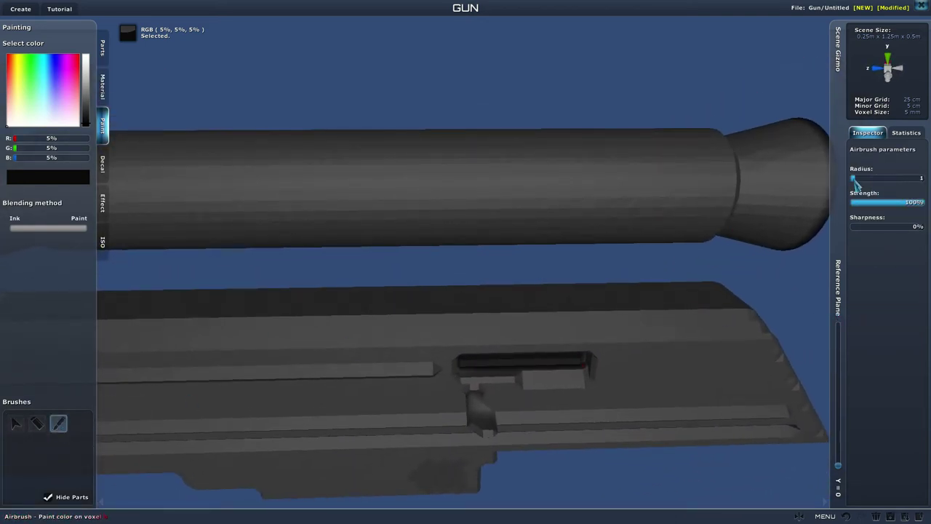
scroll(783, 291, up, 5)
right_drag(783, 290, 779, 257)
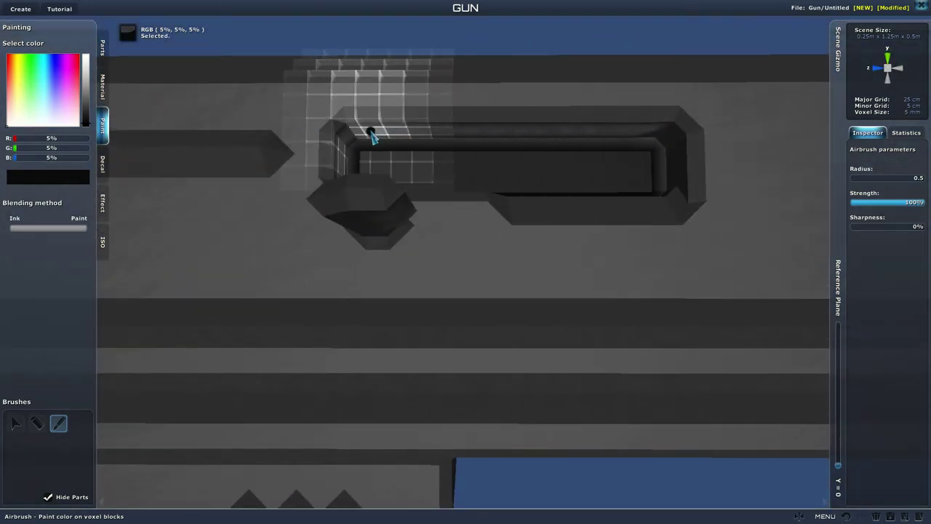
mouse_move(366, 138)
mouse_down()
mouse_move(650, 141)
mouse_move(673, 166)
mouse_move(670, 181)
mouse_move(654, 183)
mouse_up()
scroll(656, 189, down, 4)
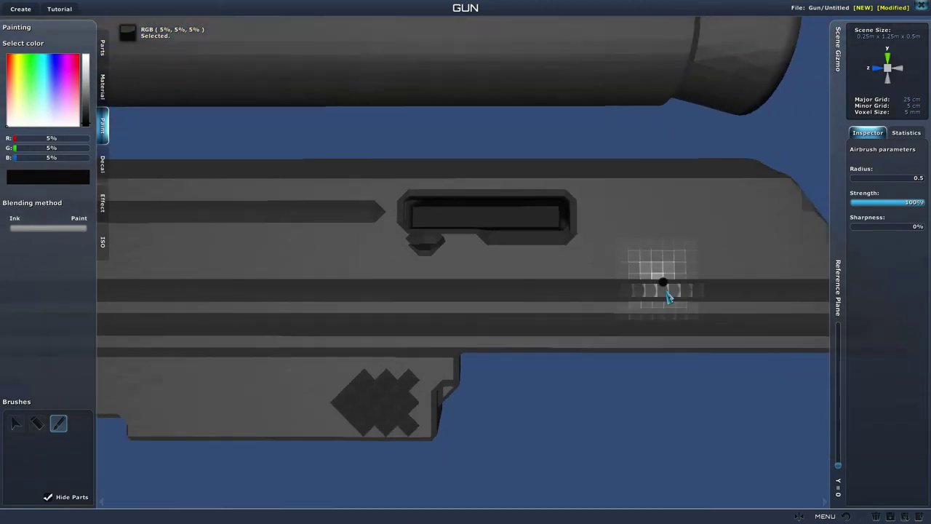
Airbrush the remaining light patches on the slot's floor and inside its end corners from several angles.
mouse_move(670, 297)
right_down()
mouse_move(686, 386)
mouse_move(685, 375)
right_up()
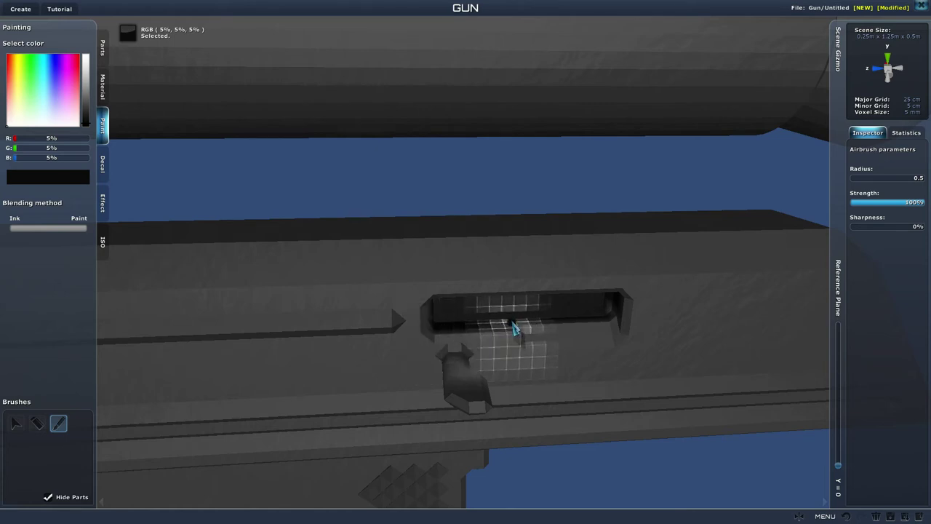
right_drag(640, 390, 791, 459)
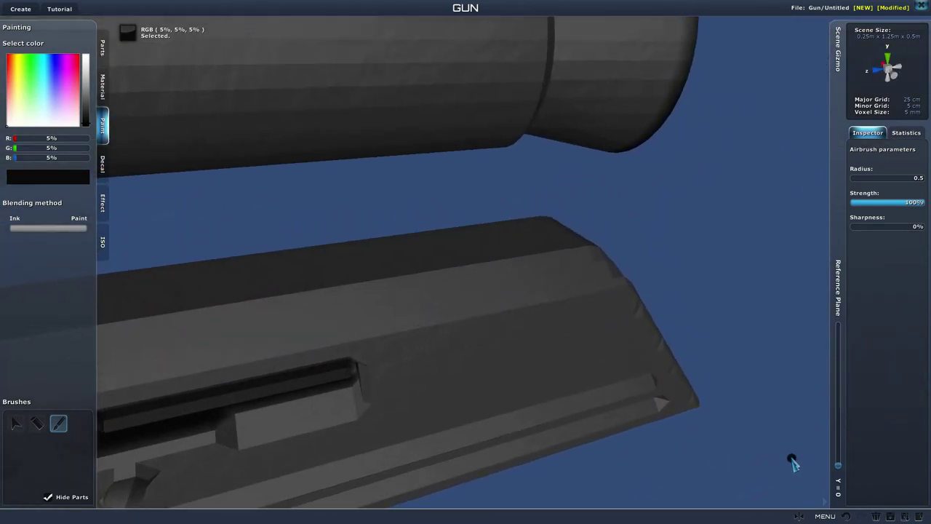
key(a)
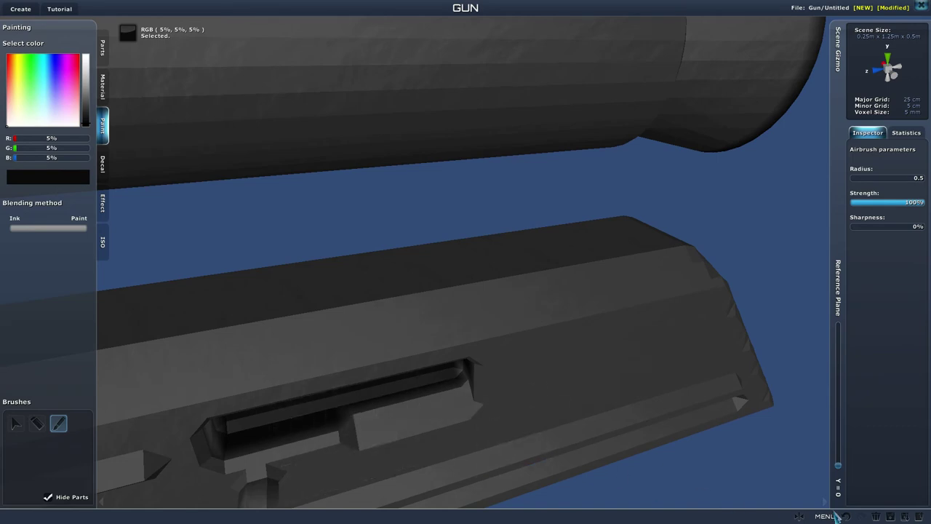
right_drag(834, 511, 857, 497)
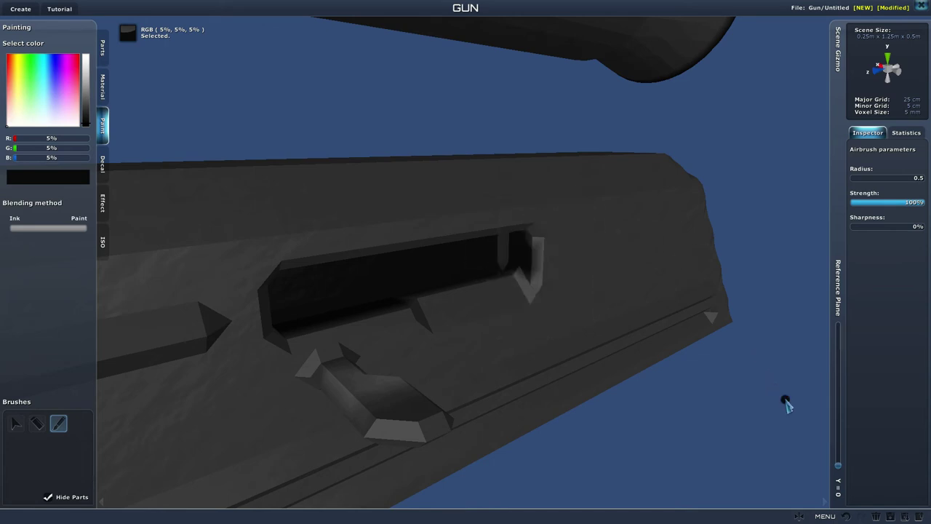
scroll(685, 388, down, 3)
mouse_move(686, 388)
middle_down()
mouse_move(650, 378)
mouse_move(606, 388)
mouse_move(557, 376)
mouse_move(552, 144)
middle_up()
scroll(609, 398, up, 2)
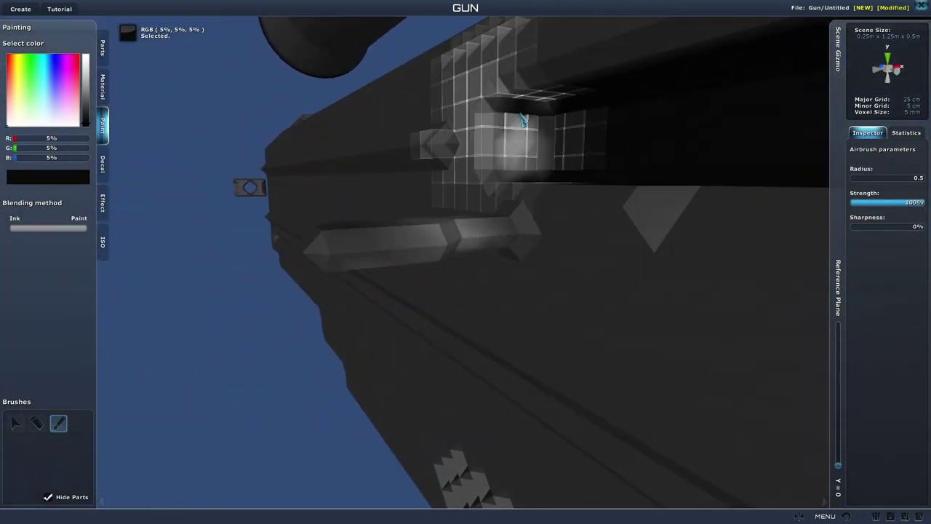
mouse_move(536, 152)
middle_down()
mouse_move(535, 251)
mouse_move(386, 309)
middle_up()
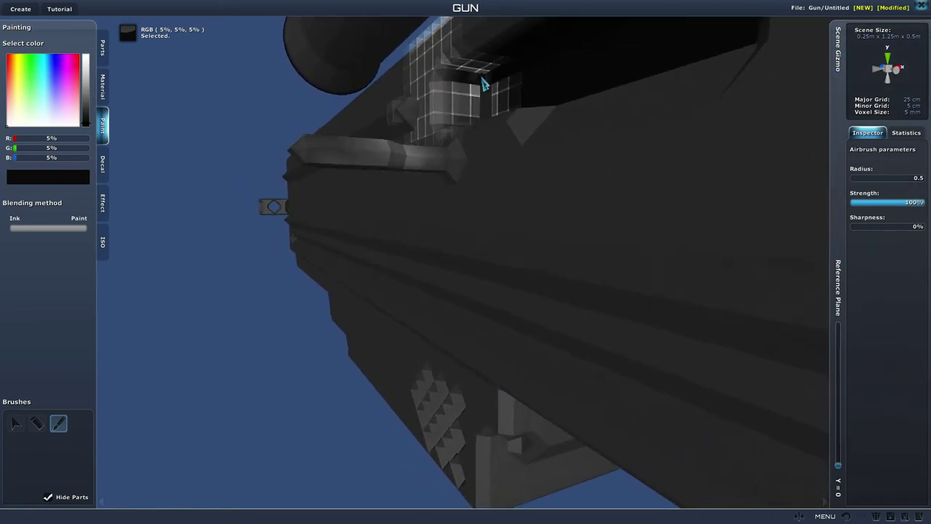
mouse_move(477, 96)
middle_down()
mouse_move(387, 269)
mouse_move(436, 260)
middle_up()
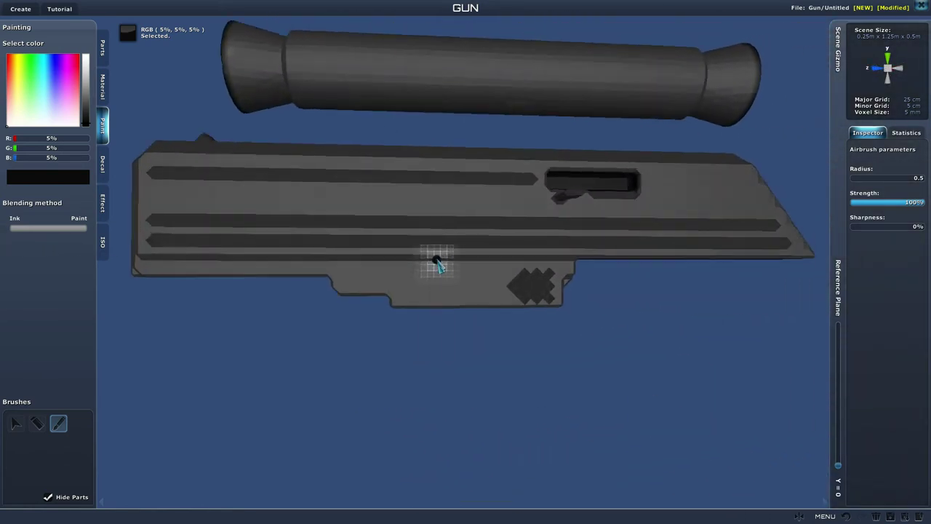
Airbrush the top row of recessed diamonds on the lower block and the first one beneath it with RGB 5%.
scroll(434, 262, up, 4)
key(Escape)
scroll(340, 451, up, 10)
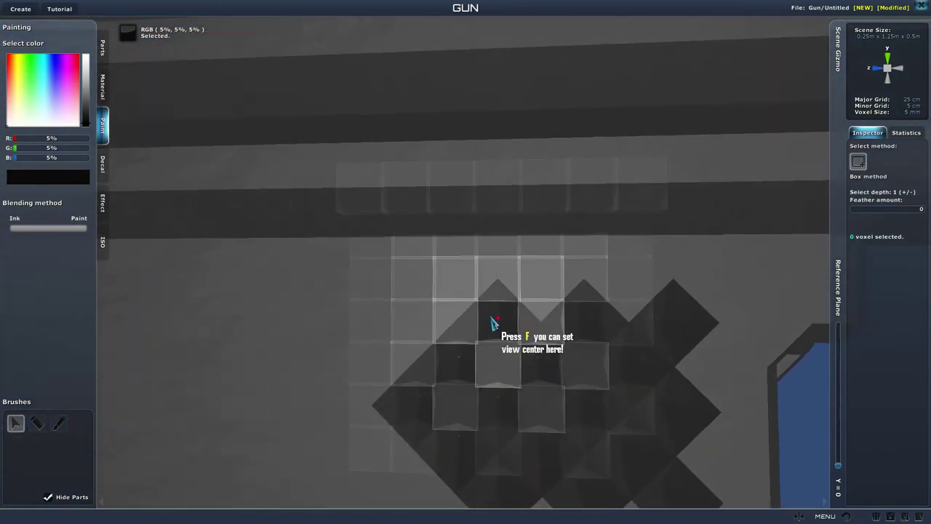
scroll(494, 324, down, 5)
scroll(698, 437, up, 4)
mouse_move(698, 437)
middle_down()
mouse_move(706, 421)
mouse_move(704, 430)
middle_up()
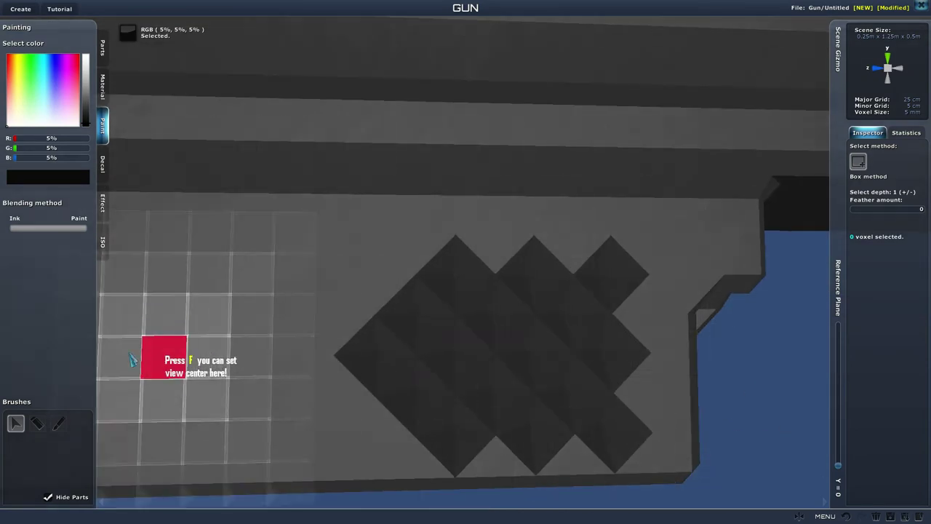
click(59, 423)
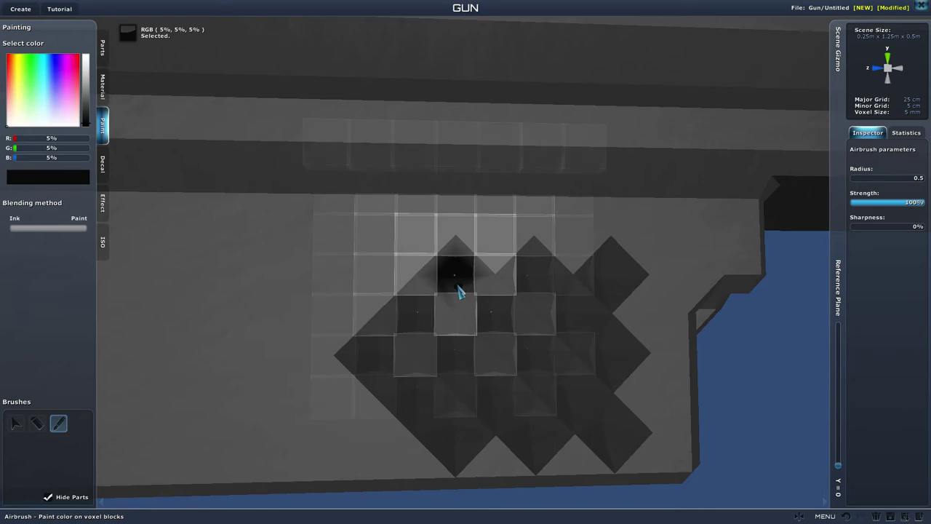
click(493, 316)
click(533, 276)
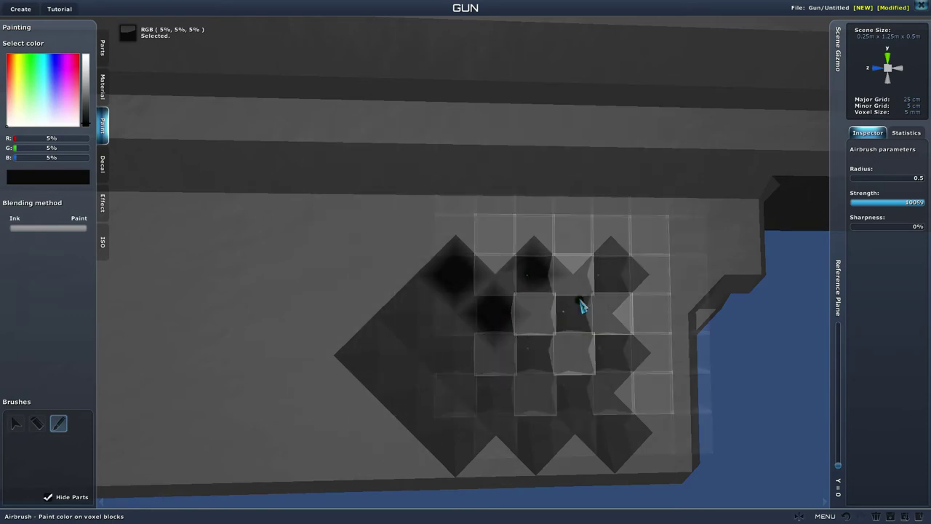
click(610, 275)
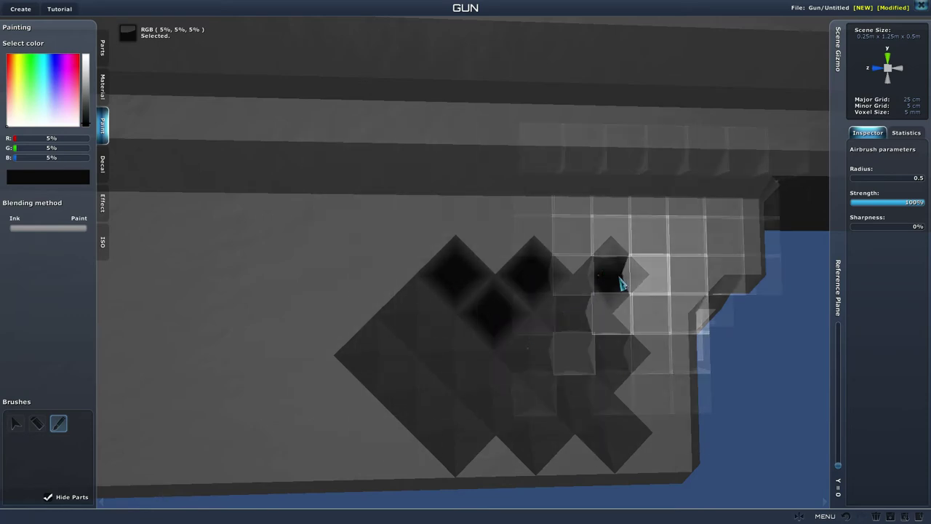
Airbrush the diamonds in the upper and middle rows of the grip pattern, out to its pointed tip.
scroll(736, 379, down, 5)
right_drag(737, 380, 750, 382)
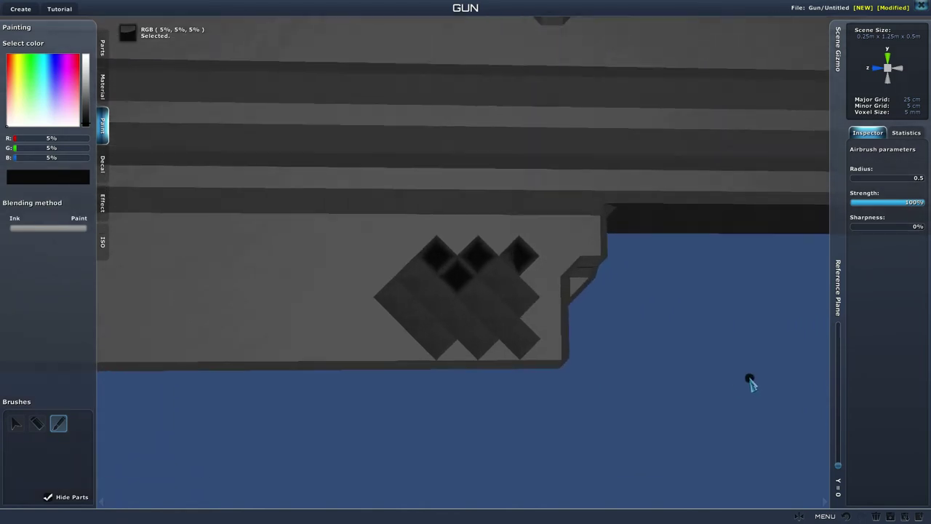
right_click(750, 383)
scroll(745, 378, up, 3)
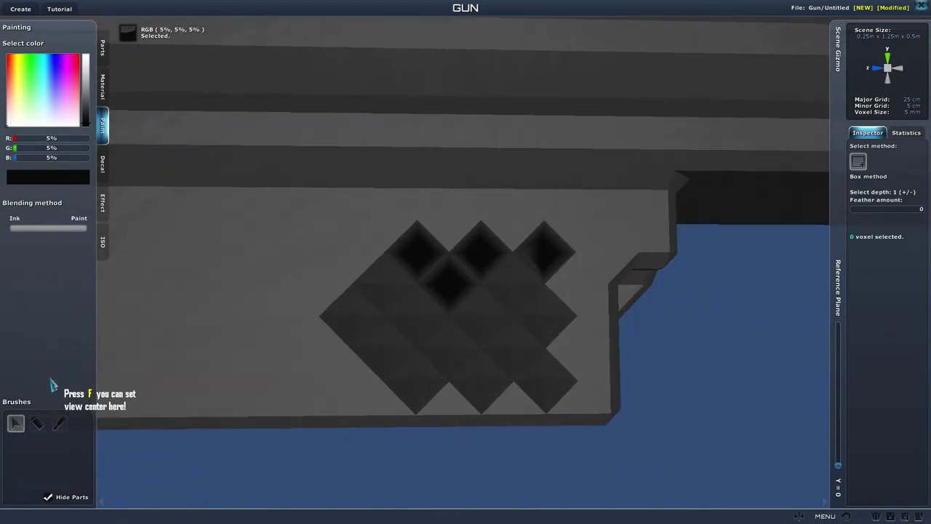
click(58, 424)
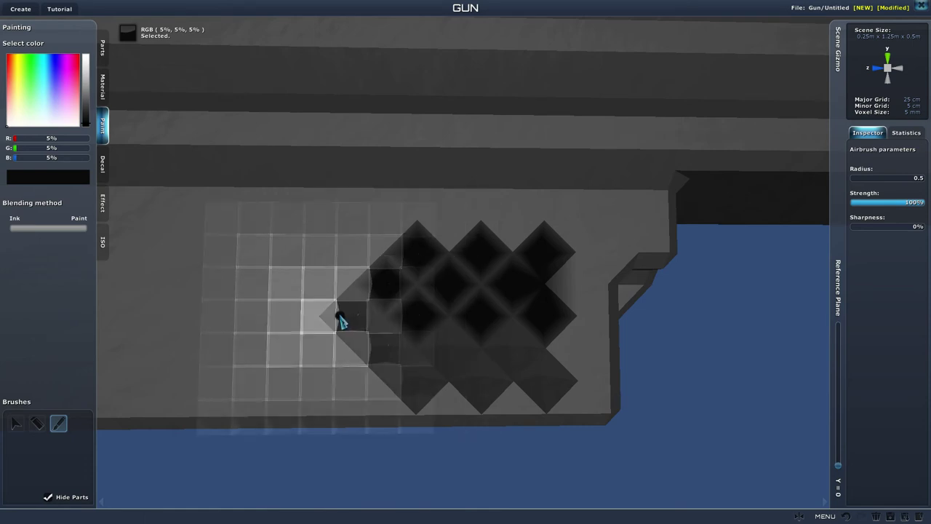
drag(337, 315, 351, 318)
Airbrush the remaining diamonds in the lower rows of the grip pattern with the RGB 5% colour.
scroll(387, 351, down, 3)
scroll(502, 405, up, 3)
right_click(422, 338)
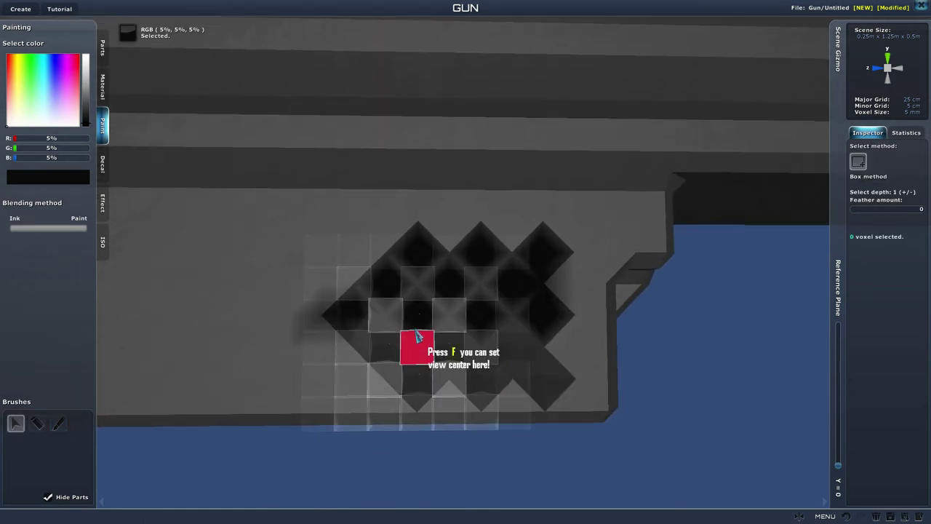
click(60, 426)
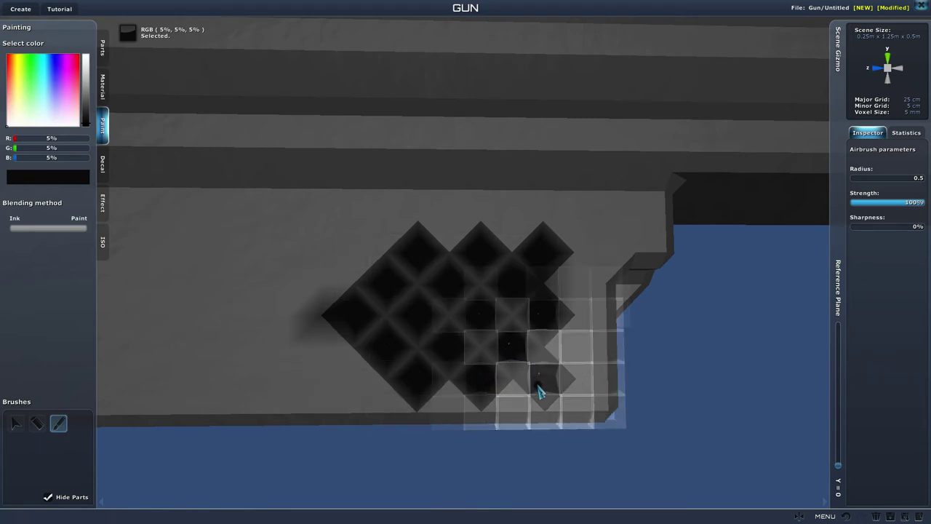
Set the paint colour to RGB 25% and cover the dark smudge beside the grip pattern's pointed tip.
scroll(644, 447, down, 5)
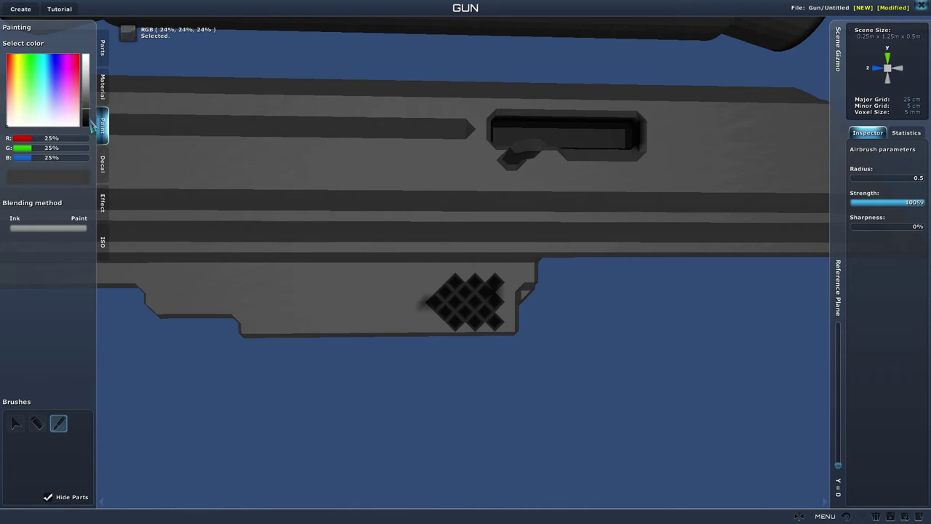
scroll(211, 305, up, 3)
mouse_move(222, 331)
right_down()
mouse_move(221, 269)
mouse_move(215, 298)
right_up()
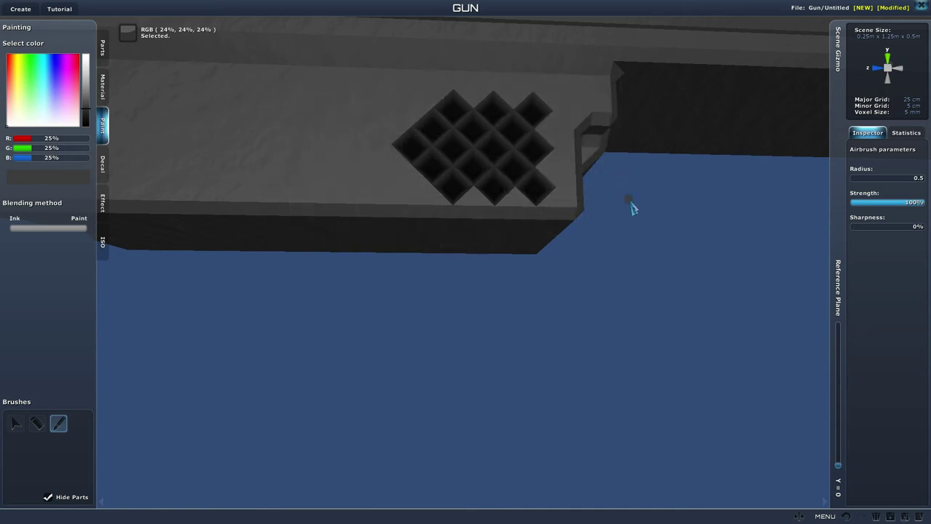
mouse_move(634, 264)
right_down()
mouse_move(673, 249)
mouse_move(378, 248)
right_up()
Try dabbing RGB 5% onto the grip pattern on the gun's opposite side and paint over the marks with lighter grey.
scroll(670, 246, down, 4)
click(86, 124)
scroll(466, 270, up, 5)
right_drag(465, 254, 532, 276)
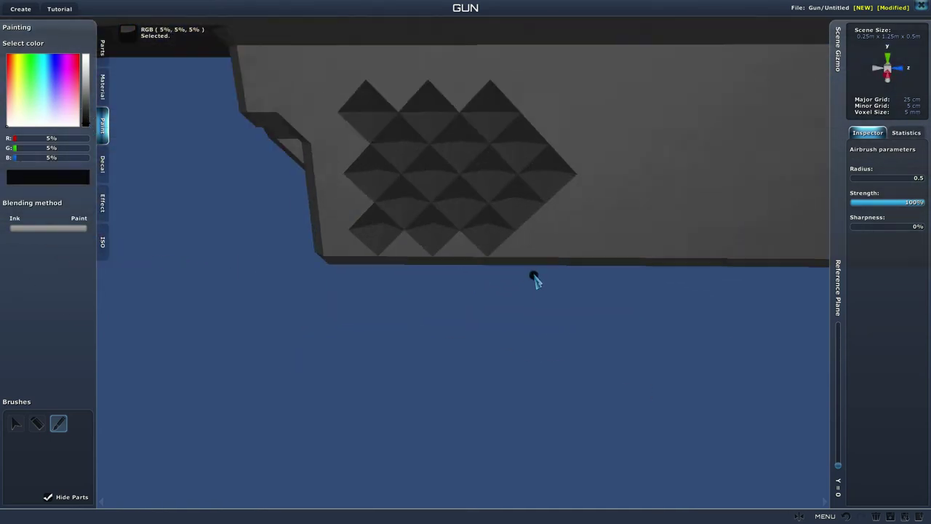
click(386, 139)
click(437, 138)
mouse_move(450, 151)
mouse_down()
mouse_move(488, 146)
mouse_move(430, 181)
mouse_move(517, 173)
mouse_move(490, 196)
mouse_move(430, 166)
mouse_up()
right_drag(430, 166, 501, 182)
click(85, 107)
mouse_move(509, 142)
mouse_down()
mouse_move(495, 239)
mouse_move(640, 219)
mouse_up()
right_drag(705, 322, 698, 321)
Reset the paint colour to RGB 5% and airbrush the recessed diamonds of the opposite side's grip pattern.
drag(85, 107, 85, 128)
right_click(424, 116)
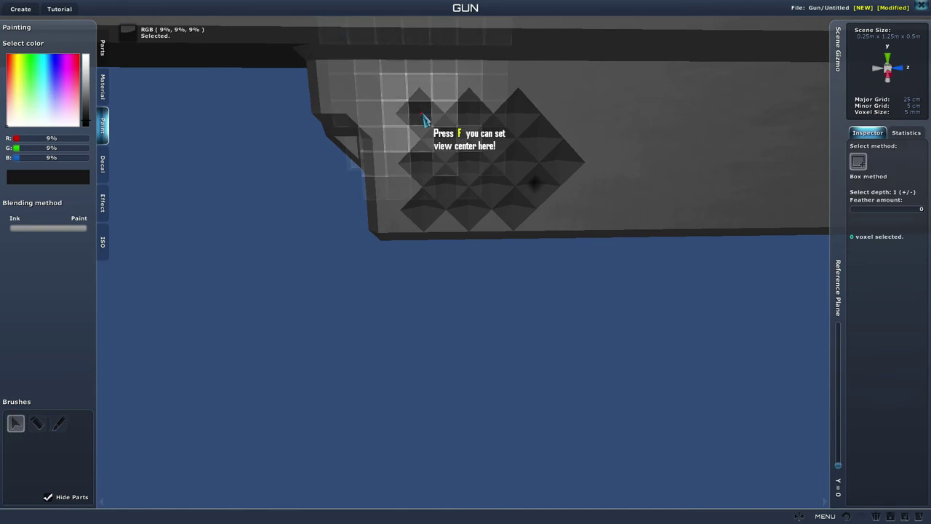
click(85, 120)
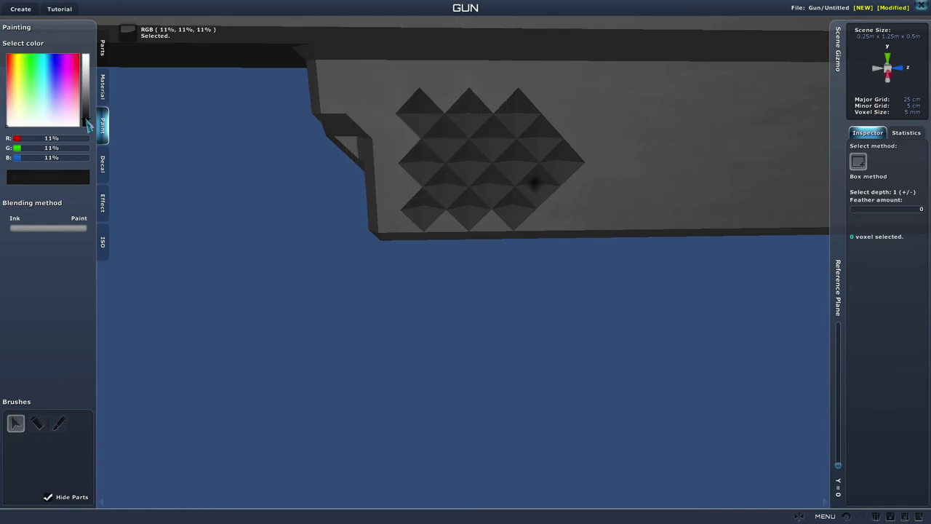
click(58, 423)
mouse_move(349, 283)
right_down()
mouse_move(370, 339)
mouse_move(499, 413)
mouse_move(465, 291)
right_up()
click(369, 337)
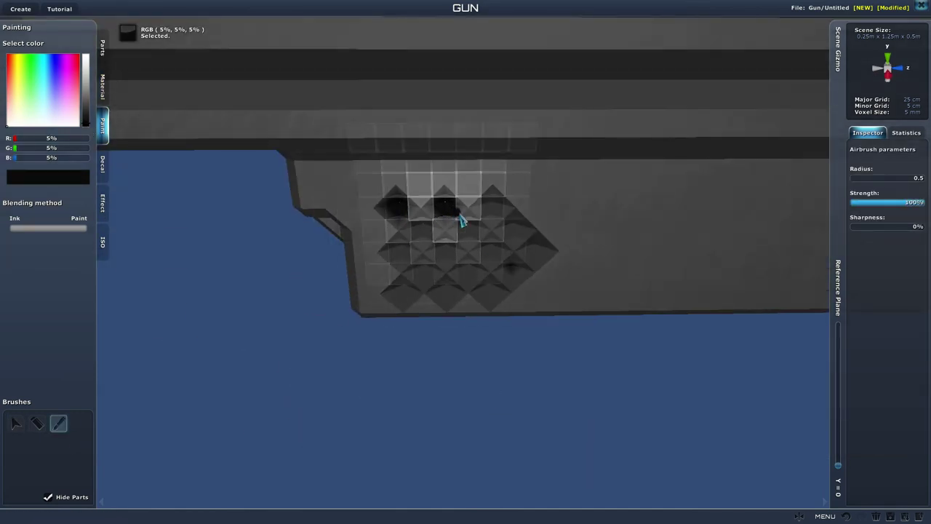
mouse_move(461, 221)
mouse_down()
mouse_move(501, 211)
mouse_move(436, 241)
mouse_move(535, 254)
mouse_move(517, 272)
mouse_move(360, 255)
mouse_move(419, 283)
mouse_move(474, 272)
mouse_move(468, 297)
mouse_move(405, 308)
mouse_up()
Darken the unevenly covered diamonds in the middle of the opposite side's grip pattern.
right_drag(405, 307, 323, 258)
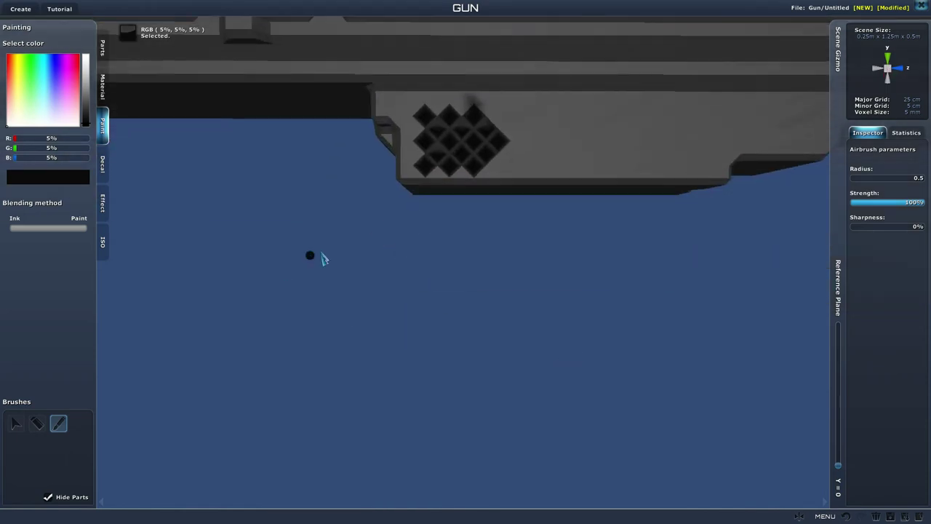
mouse_move(442, 129)
mouse_down()
mouse_move(473, 136)
mouse_move(438, 128)
mouse_up()
scroll(437, 127, up, 2)
right_drag(438, 127, 352, 299)
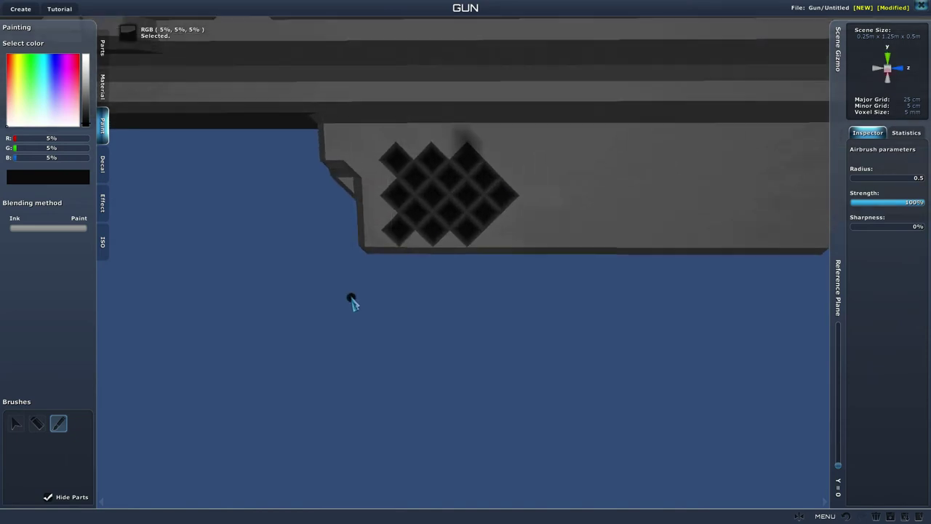
Set the paint colour to RGB 25% and cover the dark smudge above the opposite side's grip pattern.
right_click(351, 297)
click(88, 117)
click(59, 423)
scroll(667, 285, down, 6)
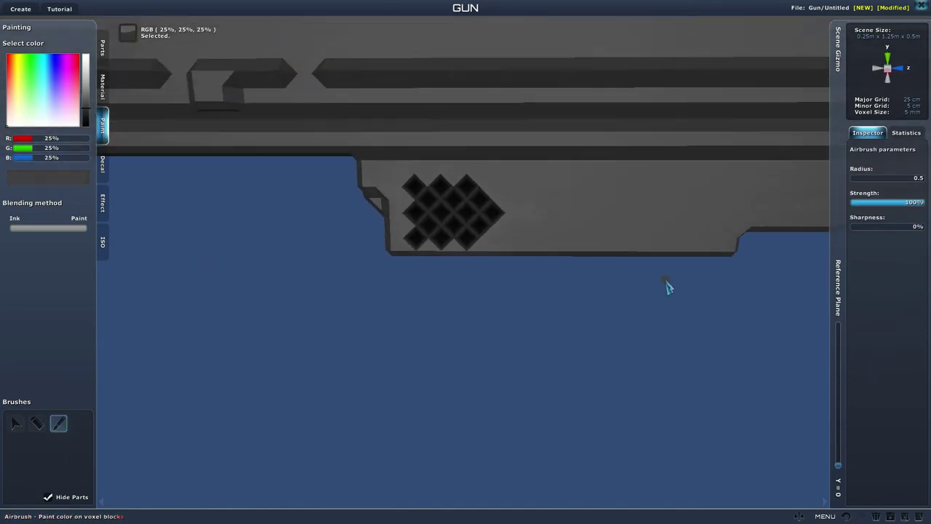
mouse_move(667, 285)
right_down()
mouse_move(714, 304)
mouse_move(705, 295)
mouse_move(695, 304)
right_up()
scroll(313, 170, up, 3)
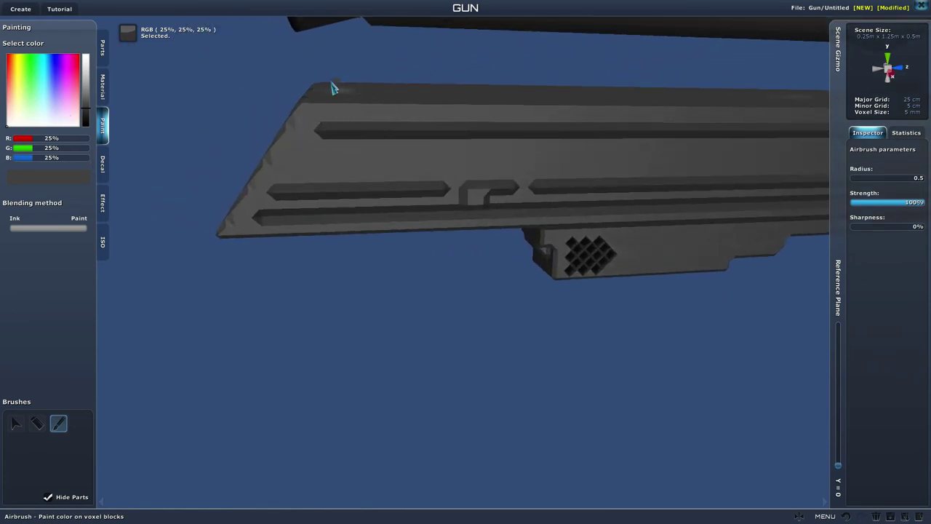
Switch to voxel building with Default aluminum and try to draw a cylinder on the scope's side near its front.
mouse_move(361, 102)
right_down()
mouse_move(270, 202)
mouse_move(277, 187)
right_up()
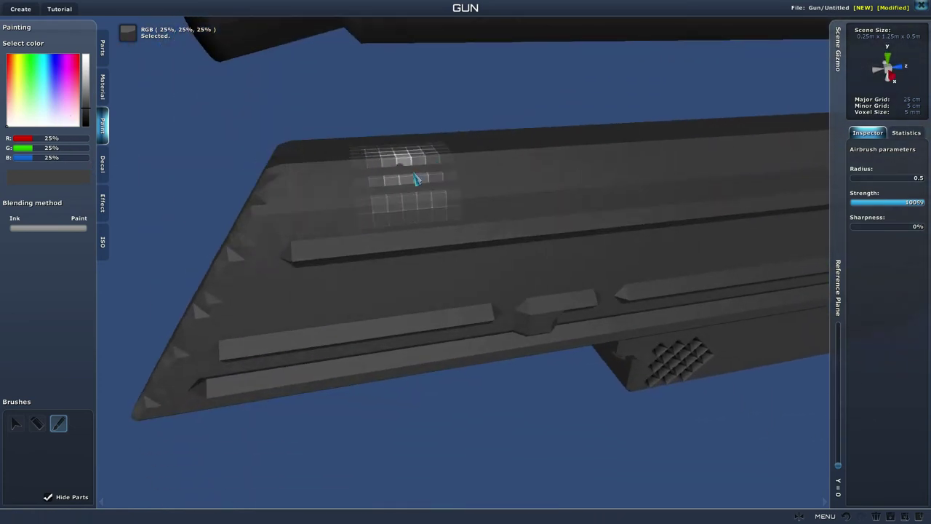
mouse_move(357, 179)
right_down()
mouse_move(566, 250)
mouse_move(671, 216)
right_up()
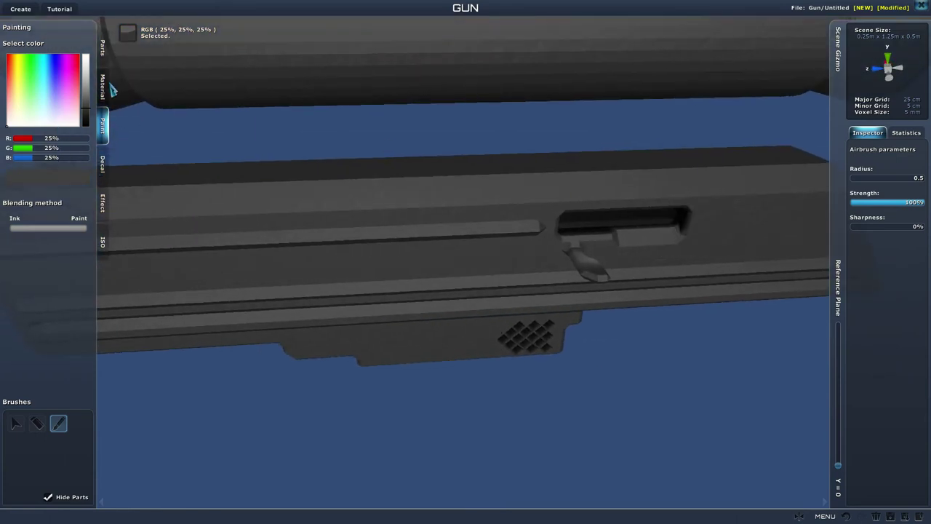
click(102, 88)
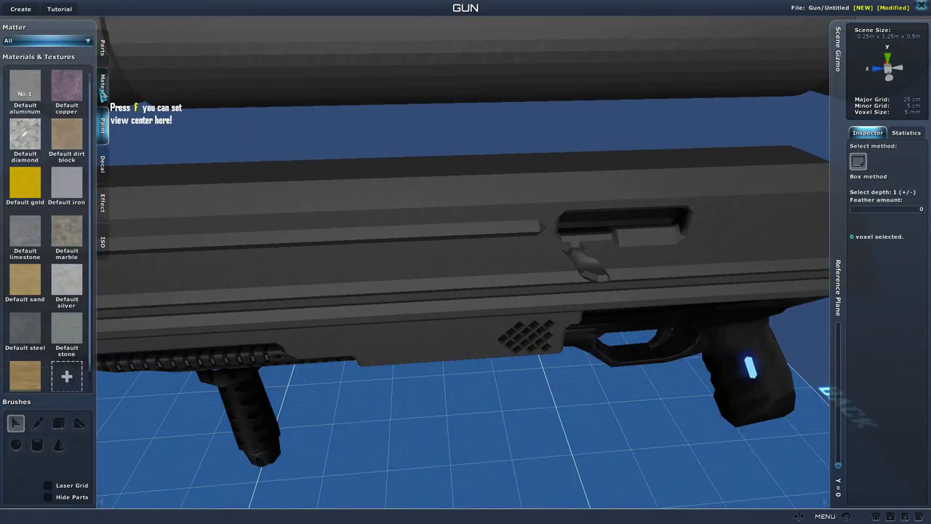
right_drag(285, 134, 290, 99)
scroll(290, 99, up, 3)
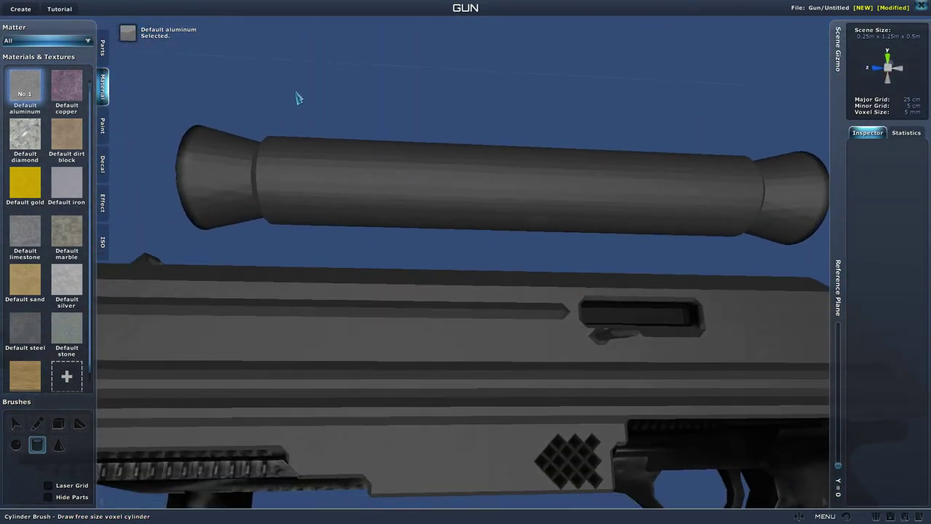
drag(306, 196, 313, 198)
click(312, 198)
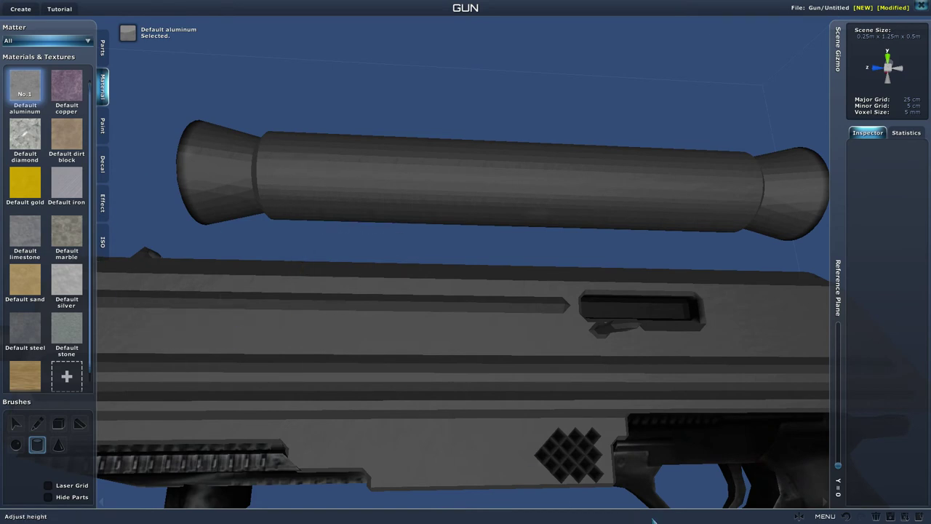
Turn on mirroring across both the X and Z planes.
click(799, 516)
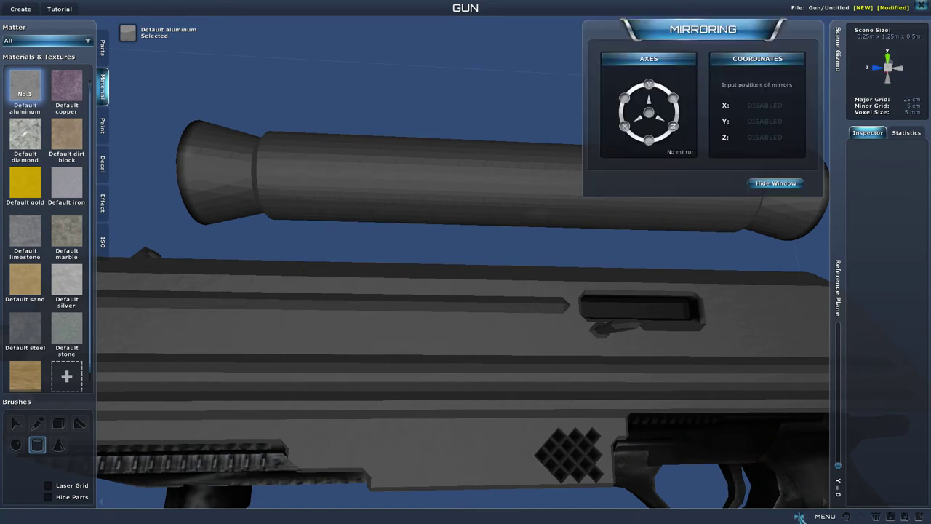
click(624, 126)
click(674, 128)
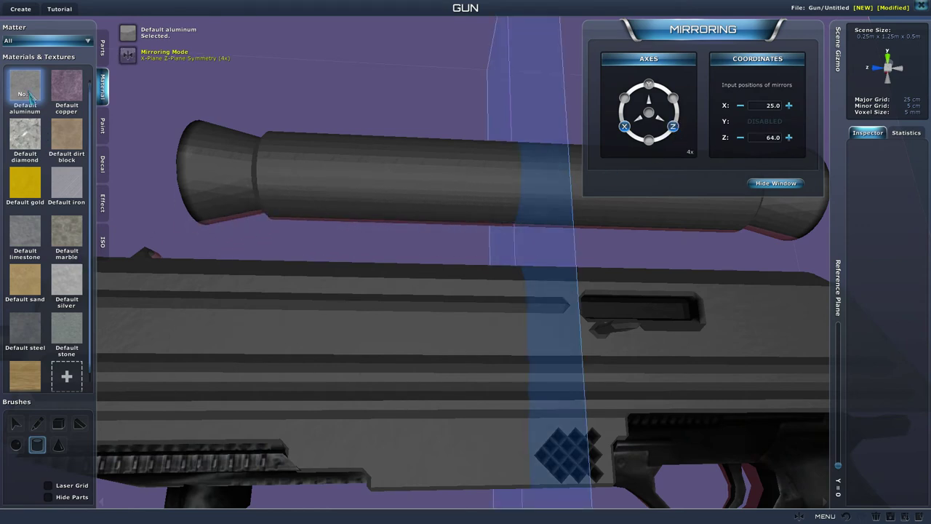
Build a box post one voxel thick and three voxels wide between the gun body's upper edge and the scope.
click(61, 423)
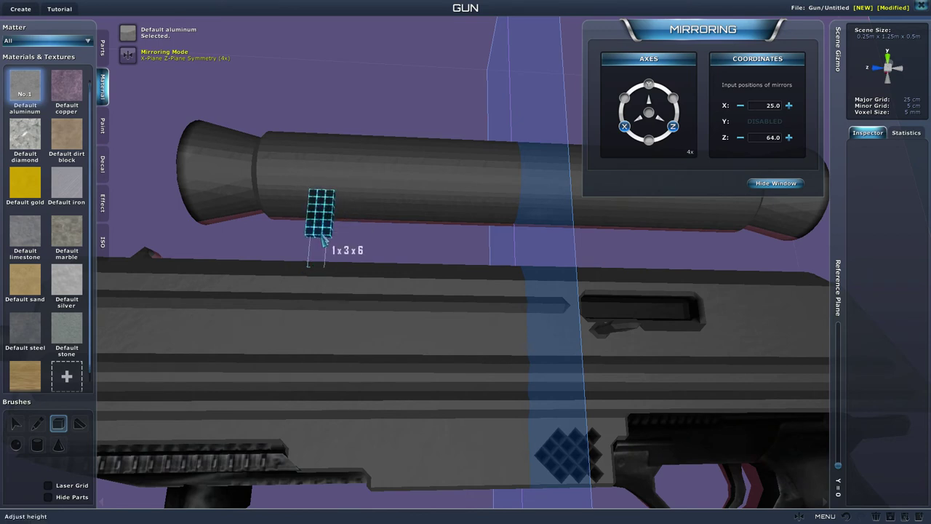
click(314, 270)
scroll(362, 332, down, 5)
right_drag(362, 332, 459, 516)
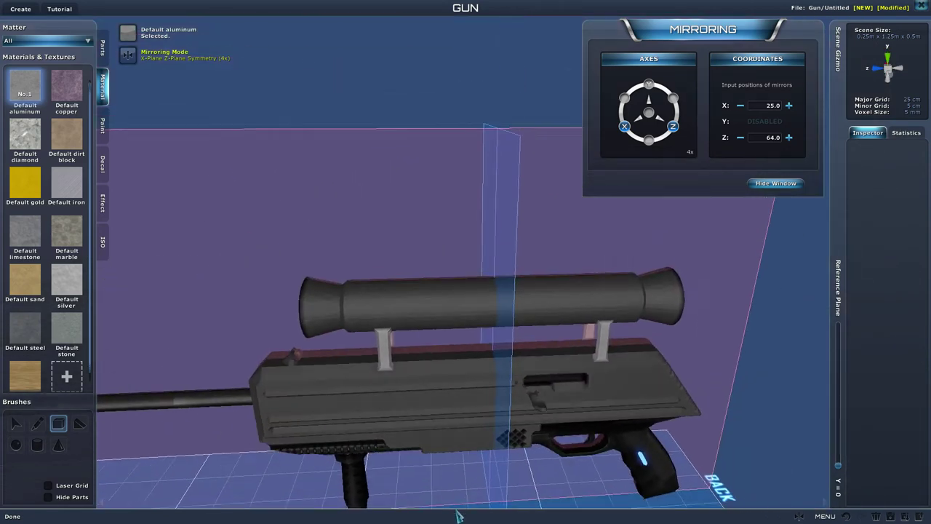
Delete the column of voxels in the centre of the front scope post, leaving an open frame.
scroll(459, 507, up, 4)
key(Escape)
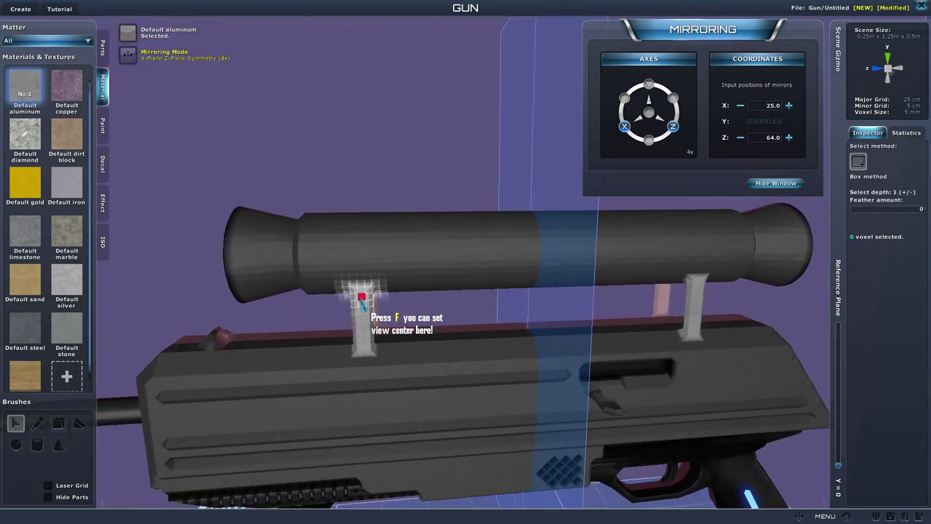
drag(361, 300, 366, 353)
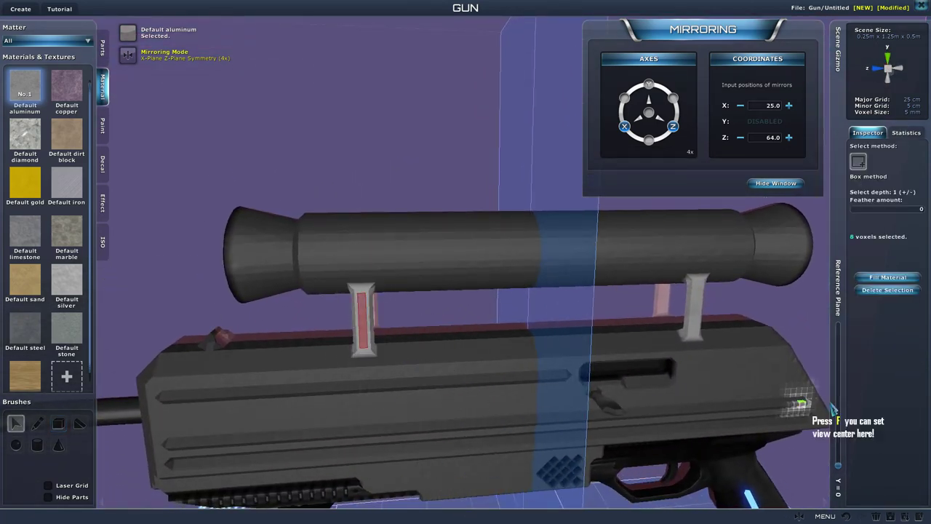
click(889, 290)
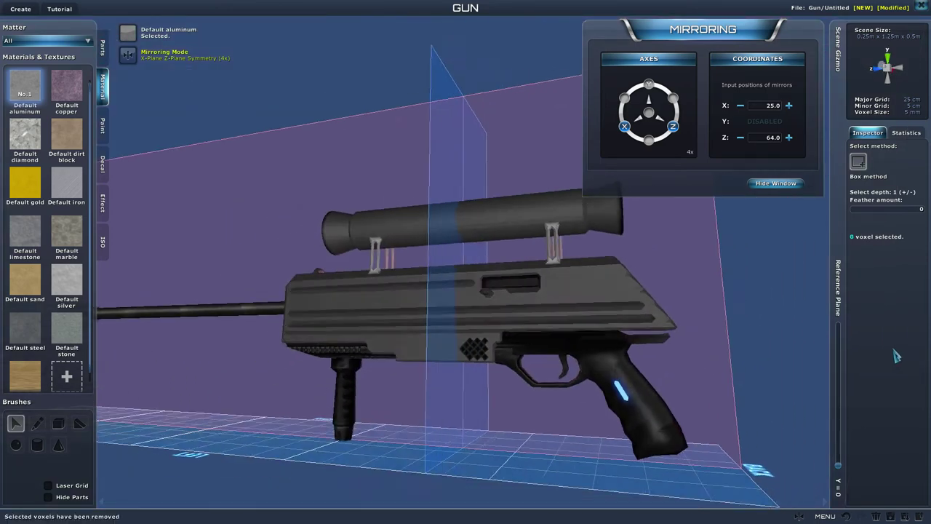
scroll(791, 371, up, 4)
right_drag(867, 369, 711, 373)
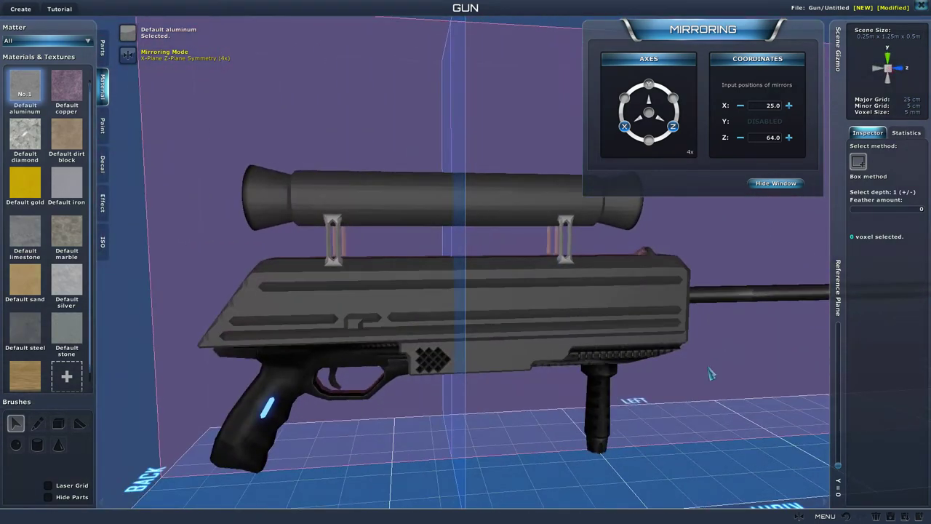
Fill the frame of the rear scope post with the RGB 49% paint colour.
click(103, 130)
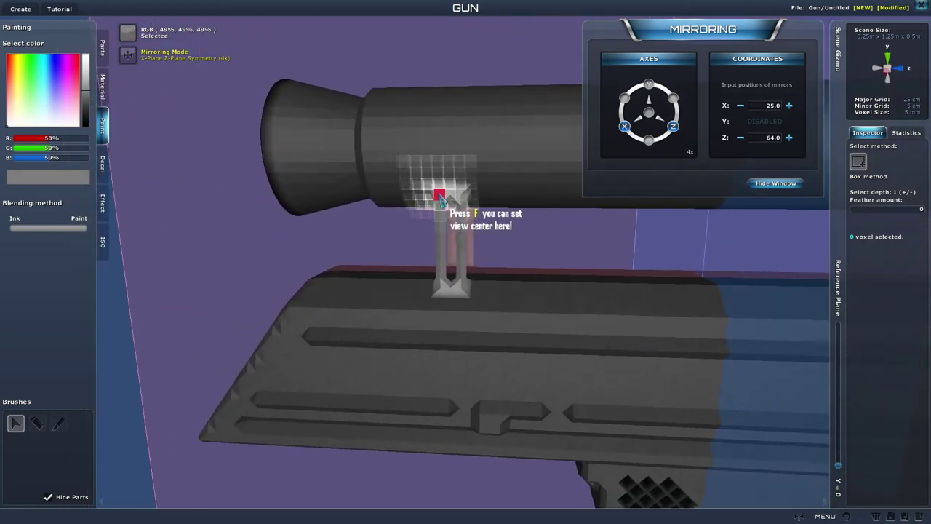
click(459, 291)
scroll(704, 415, down, 5)
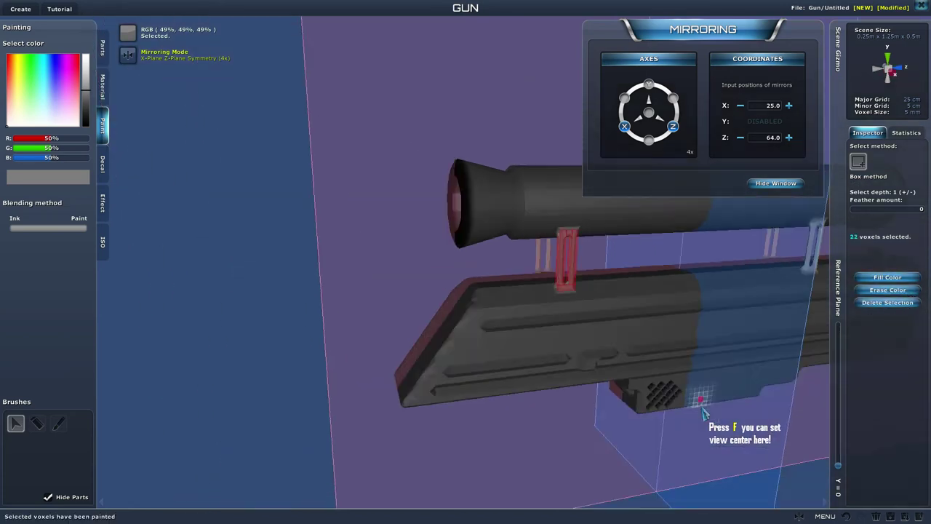
Select the small L-shaped catch between the body's lower grooves and fill it with RGB 49%.
right_drag(704, 415, 646, 403)
scroll(647, 403, up, 3)
middle_drag(641, 404, 692, 383)
right_drag(692, 383, 653, 391)
drag(507, 342, 523, 352)
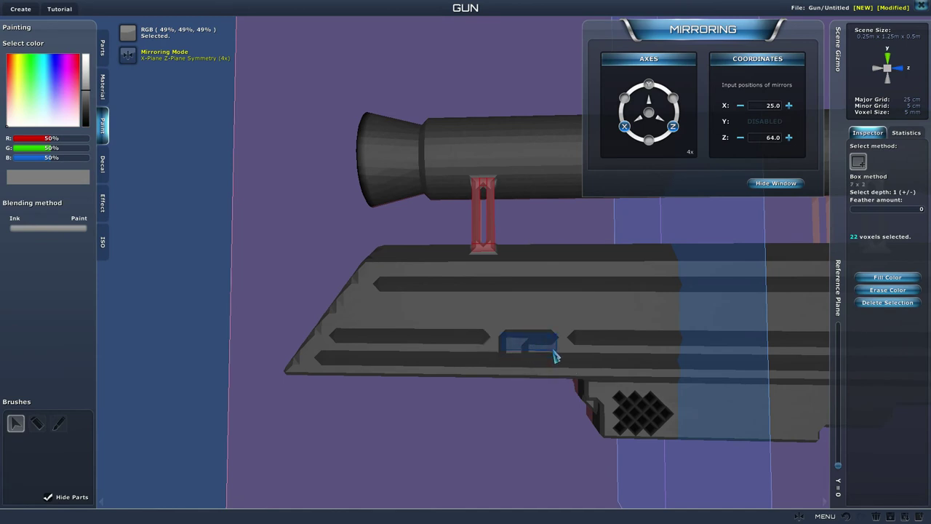
drag(554, 358, 555, 358)
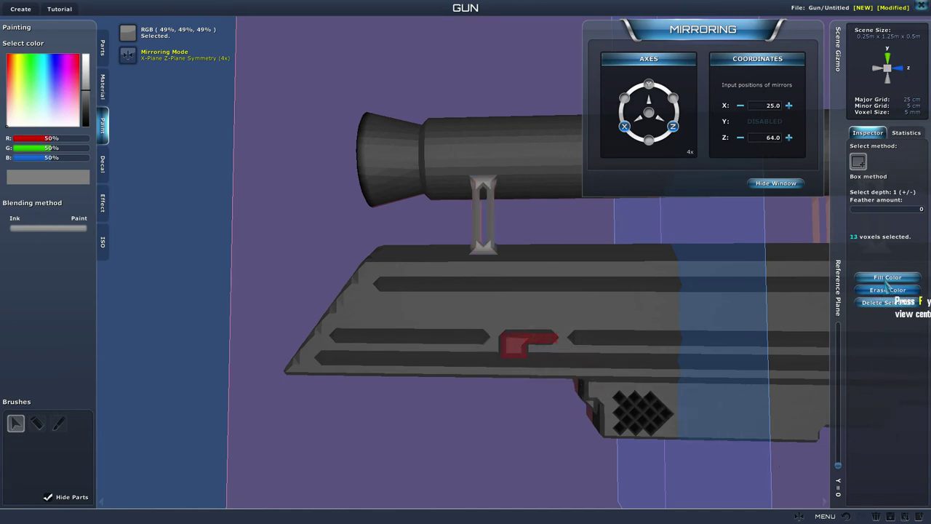
Select the lever below the slot on the other side, turn off X and Z mirroring, and fill it with RGB 49%.
mouse_move(787, 431)
right_down()
mouse_move(805, 452)
mouse_move(903, 457)
mouse_move(930, 469)
right_up()
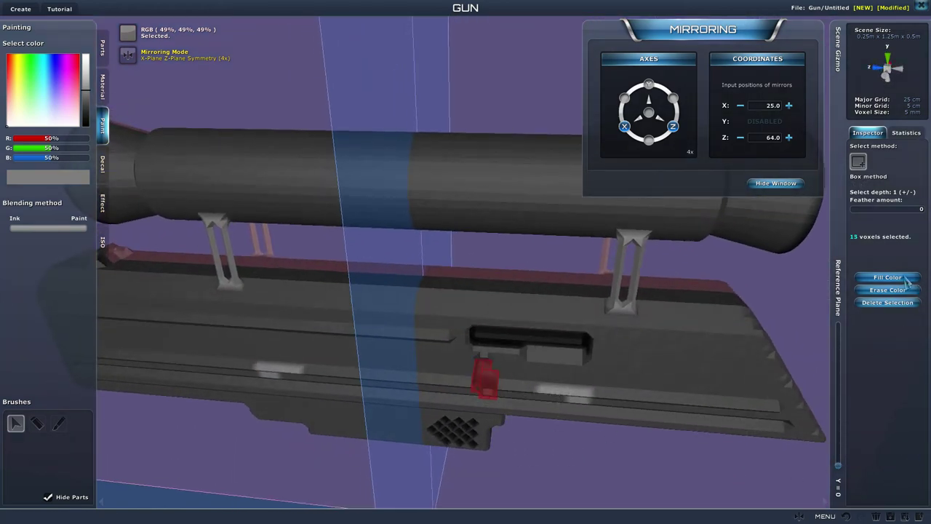
scroll(811, 444, down, 3)
right_drag(810, 440, 810, 417)
scroll(808, 429, up, 4)
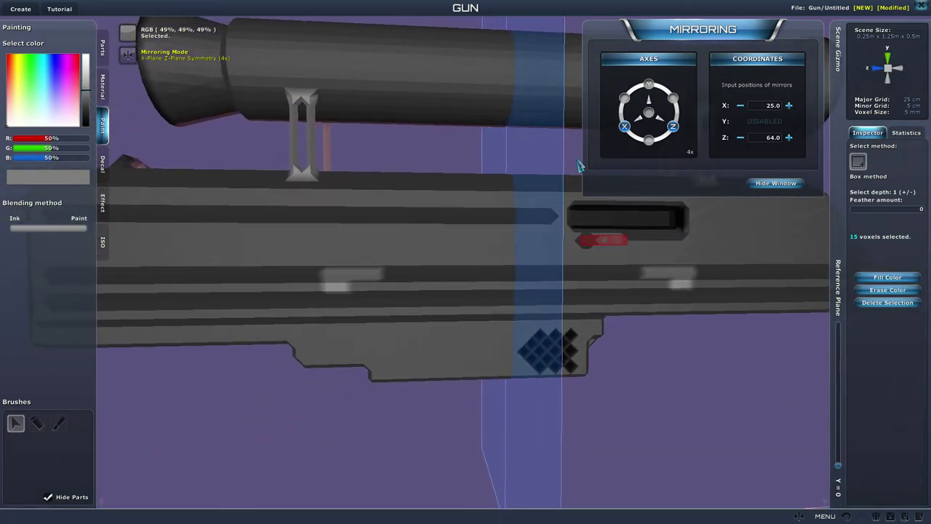
click(623, 127)
click(678, 129)
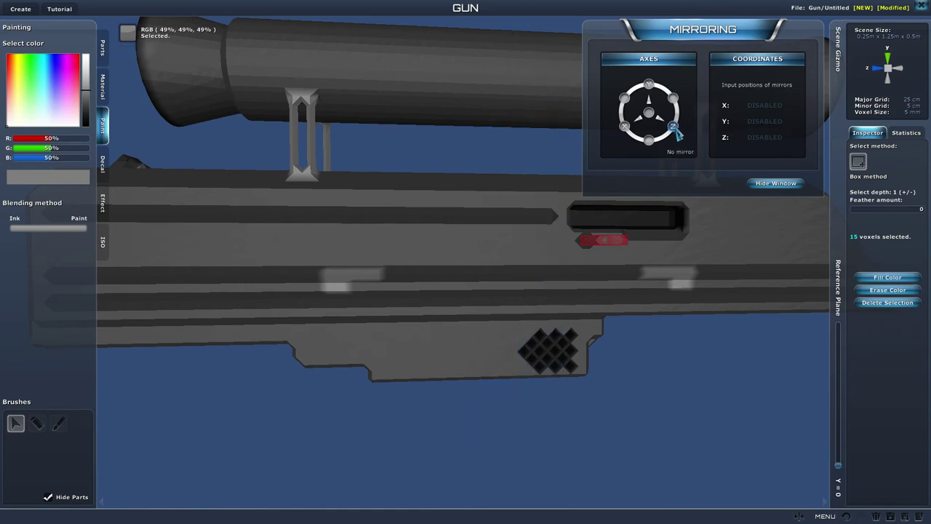
Set the paint colour to RGB 25% and airbrush over the stray light patch on the catch side of the body.
mouse_move(762, 388)
right_down()
mouse_move(747, 365)
mouse_move(758, 375)
right_up()
scroll(749, 371, down, 3)
middle_drag(759, 380, 586, 410)
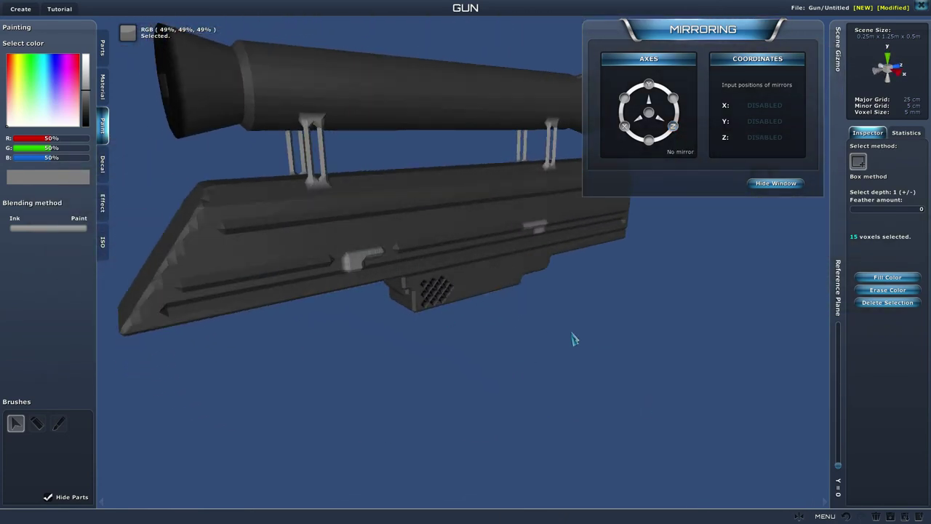
middle_drag(574, 340, 518, 340)
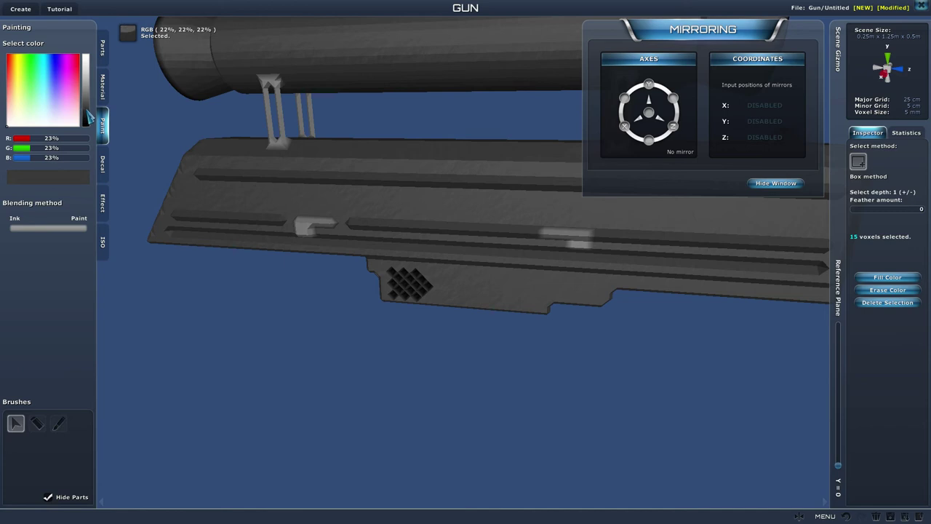
scroll(426, 258, up, 3)
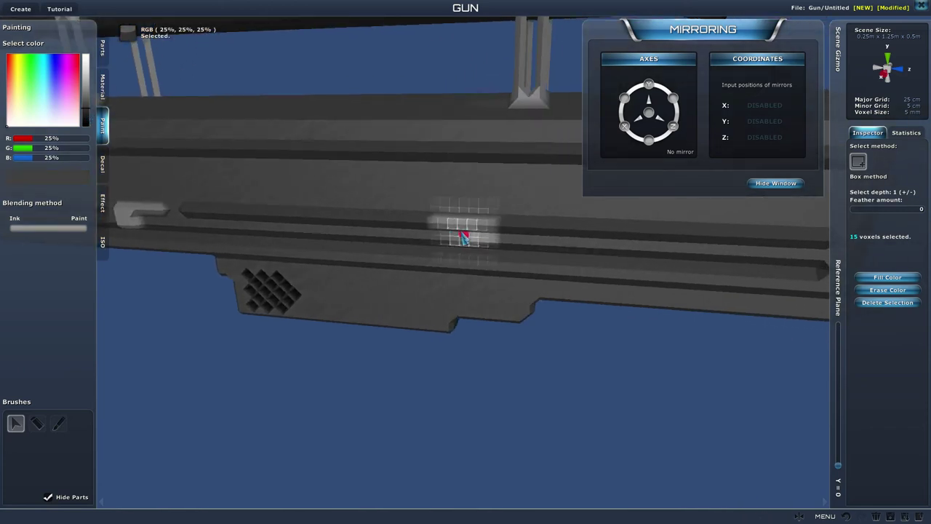
click(57, 428)
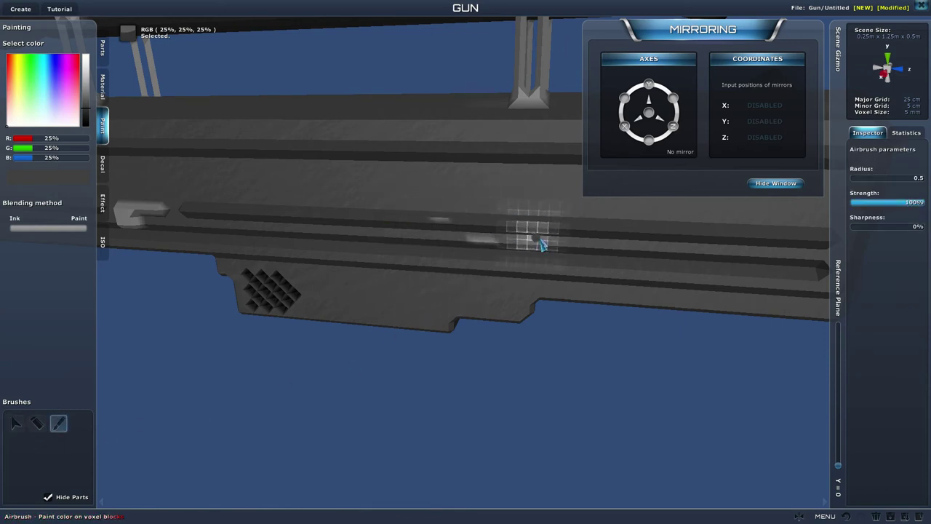
mouse_move(542, 245)
mouse_down()
mouse_move(409, 226)
mouse_move(468, 264)
mouse_up()
Airbrush over the two stray light patches along the lower grooves on the slot side with RGB 25%.
mouse_move(509, 378)
right_down()
mouse_move(720, 428)
mouse_move(812, 435)
right_up()
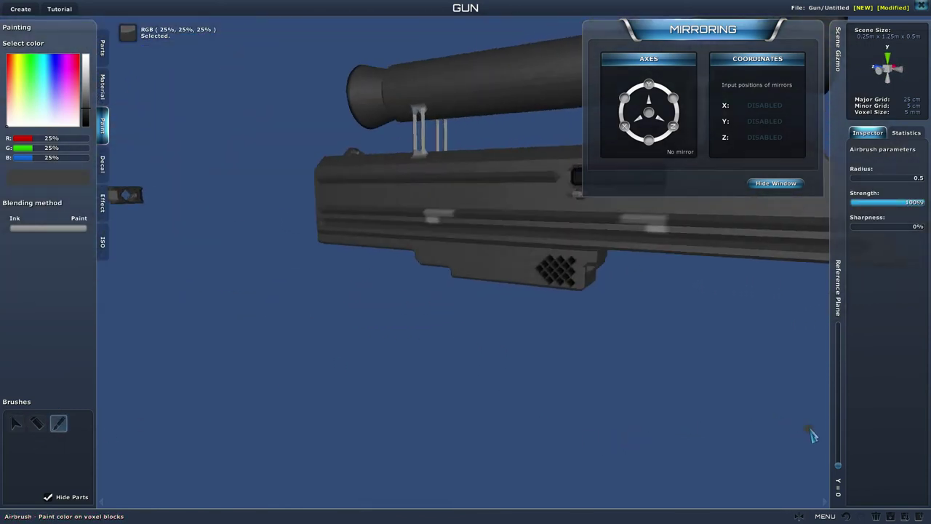
middle_drag(813, 434, 723, 388)
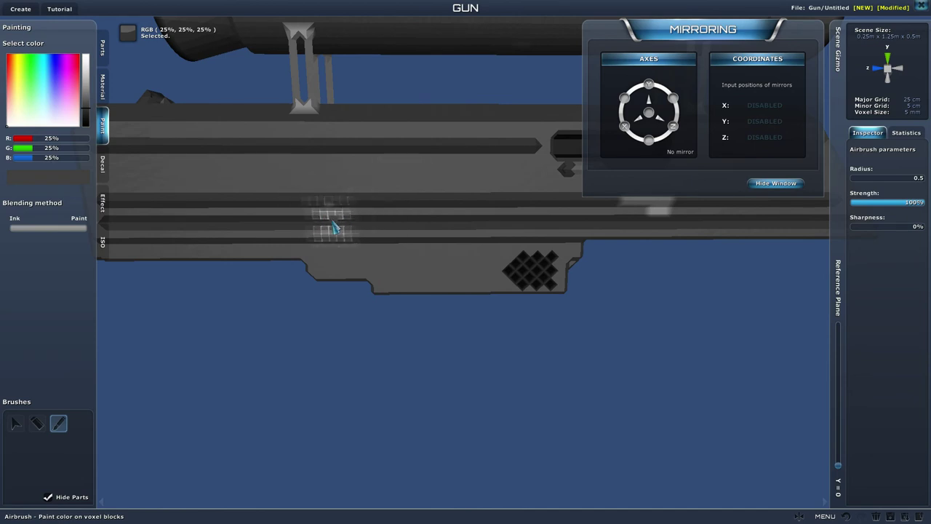
key(d)
drag(515, 216, 578, 203)
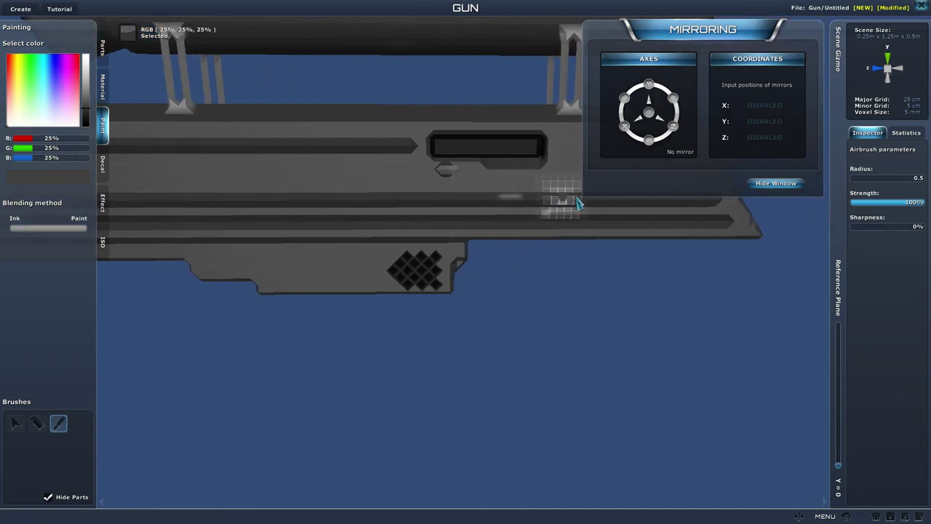
Set the paint colour to RGB 5% and fill the full length of the upper groove leading to the slot.
middle_drag(566, 221, 38, 147)
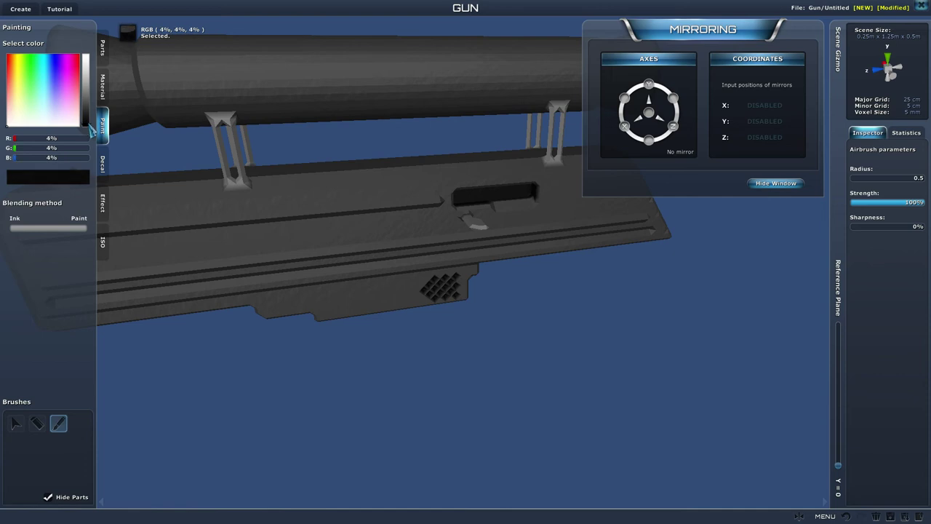
scroll(121, 298, down, 3)
mouse_move(109, 295)
right_down()
mouse_move(120, 305)
mouse_move(116, 276)
mouse_move(129, 285)
right_up()
scroll(116, 277, up, 4)
scroll(129, 285, down, 2)
right_click(243, 207)
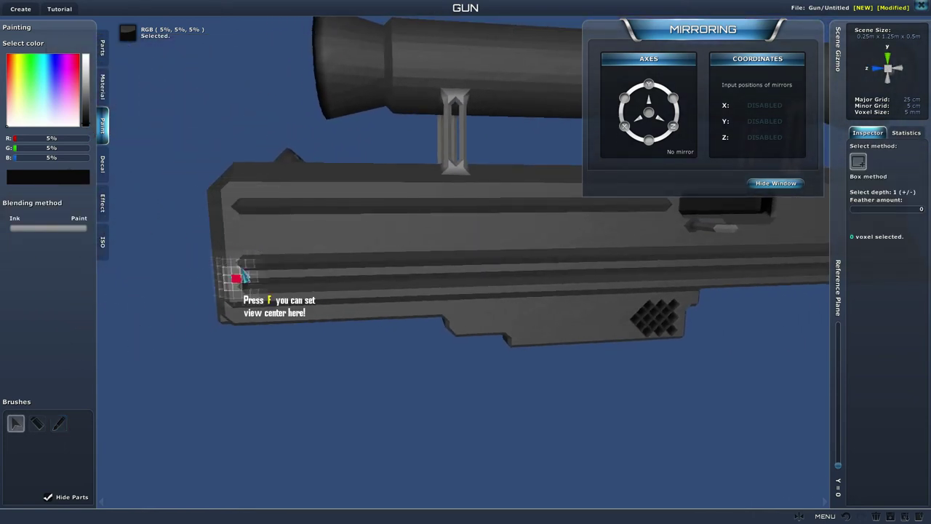
drag(236, 208, 333, 211)
key(d)
right_drag(334, 216, 386, 210)
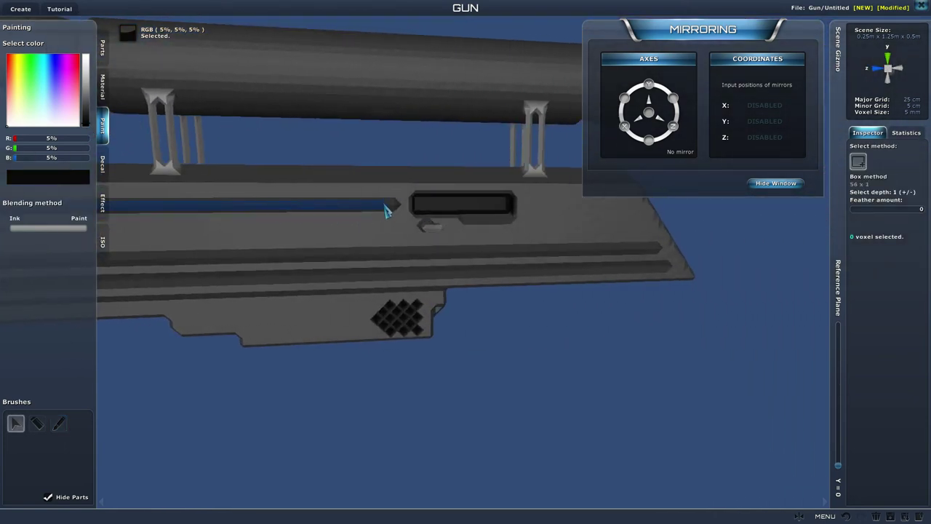
drag(397, 209, 400, 208)
click(909, 283)
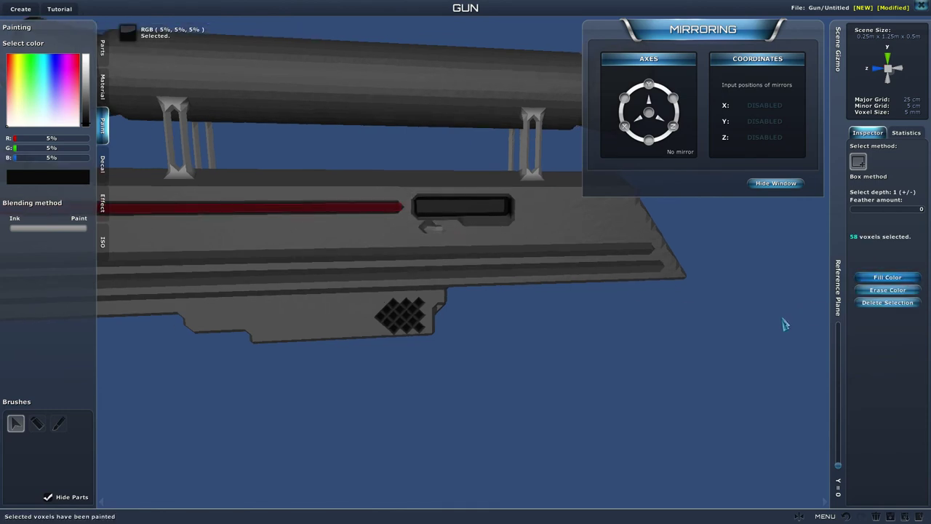
Select the full length of the middle groove on the slot side and fill it with RGB 5%.
mouse_move(727, 322)
right_down()
mouse_move(725, 356)
mouse_move(687, 350)
right_up()
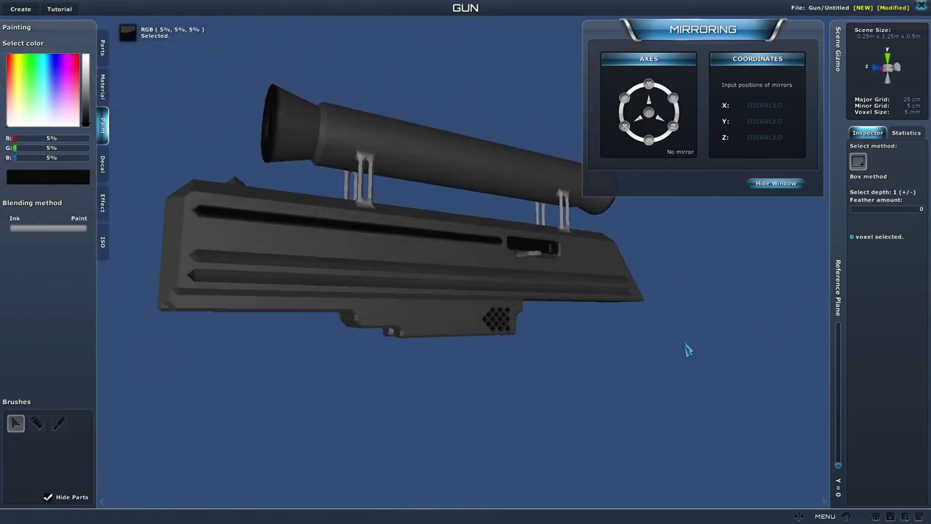
scroll(656, 367, up, 5)
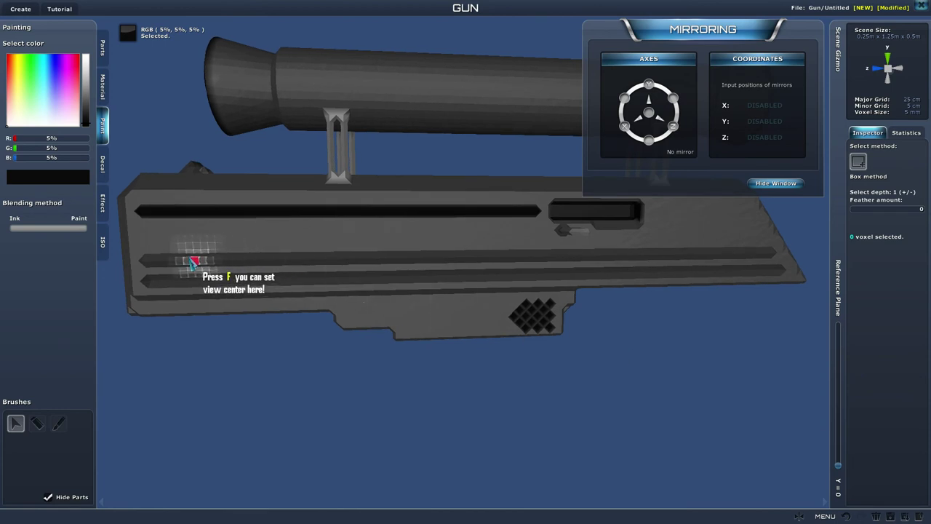
key(d)
drag(149, 260, 339, 262)
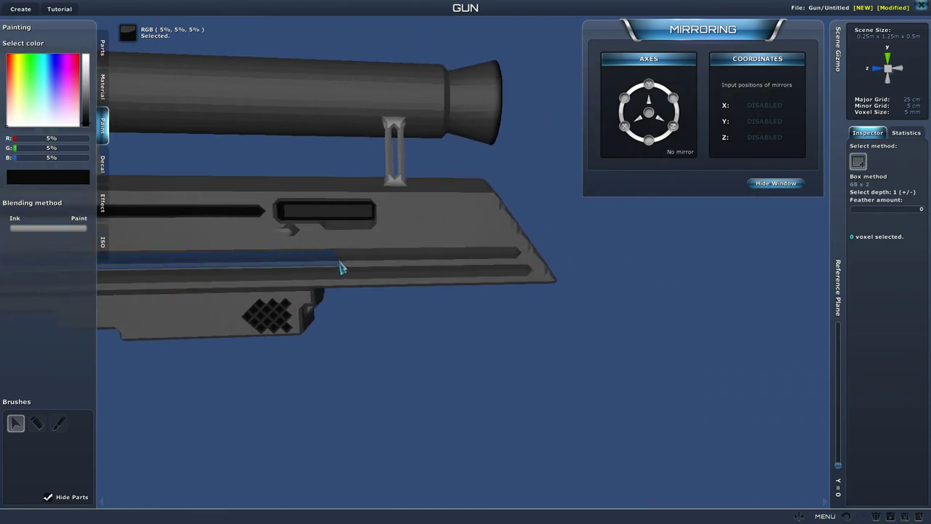
drag(515, 259, 517, 260)
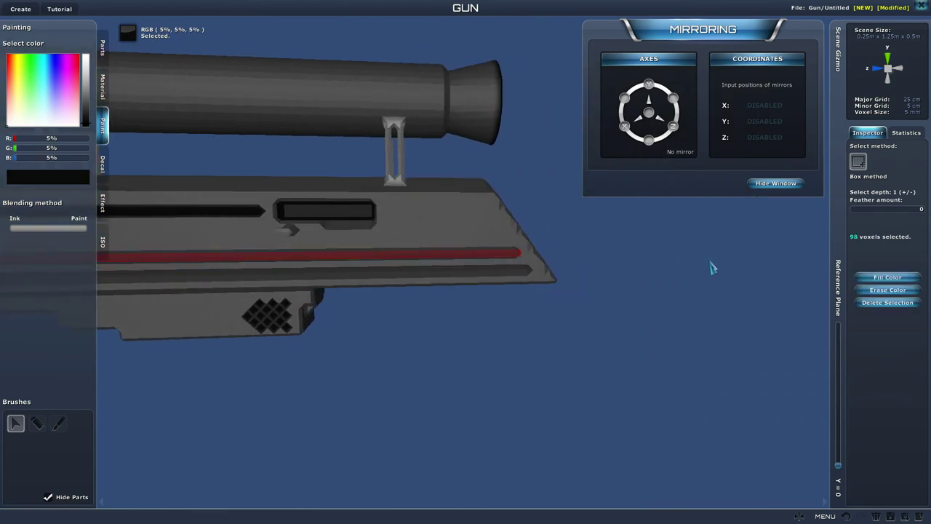
click(884, 281)
Select the lowest groove on the slot side from end to end and fill it with RGB 5%.
mouse_move(749, 342)
right_down()
mouse_move(717, 361)
mouse_move(688, 335)
right_up()
right_drag(191, 262, 226, 298)
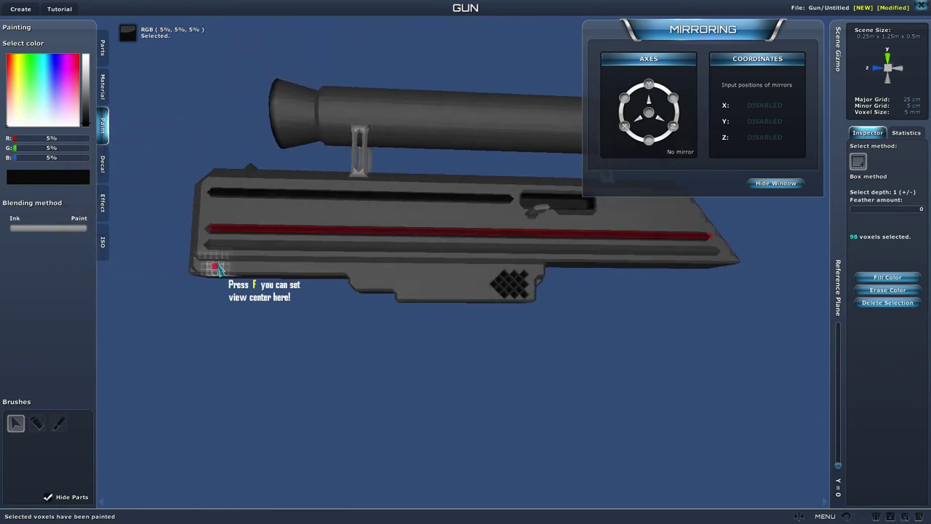
right_drag(256, 246, 221, 337)
scroll(220, 337, up, 2)
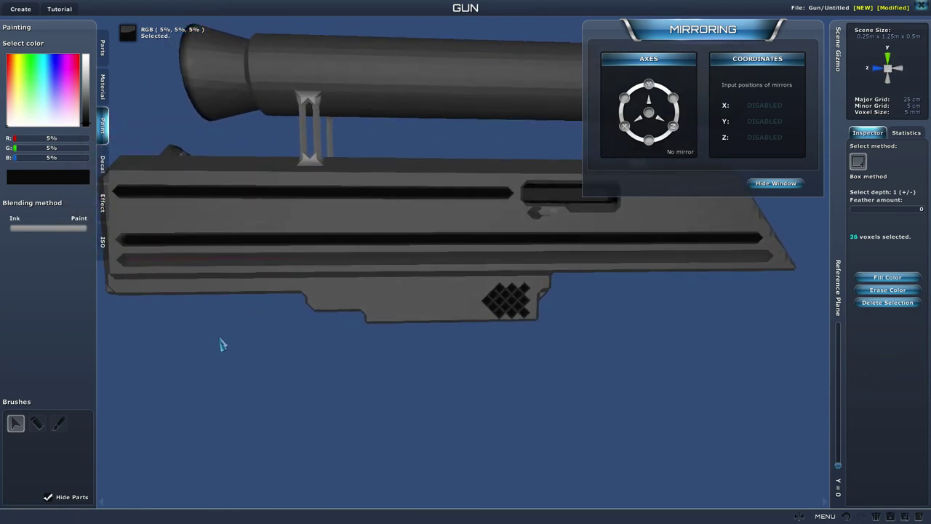
click(221, 338)
right_drag(134, 268, 269, 267)
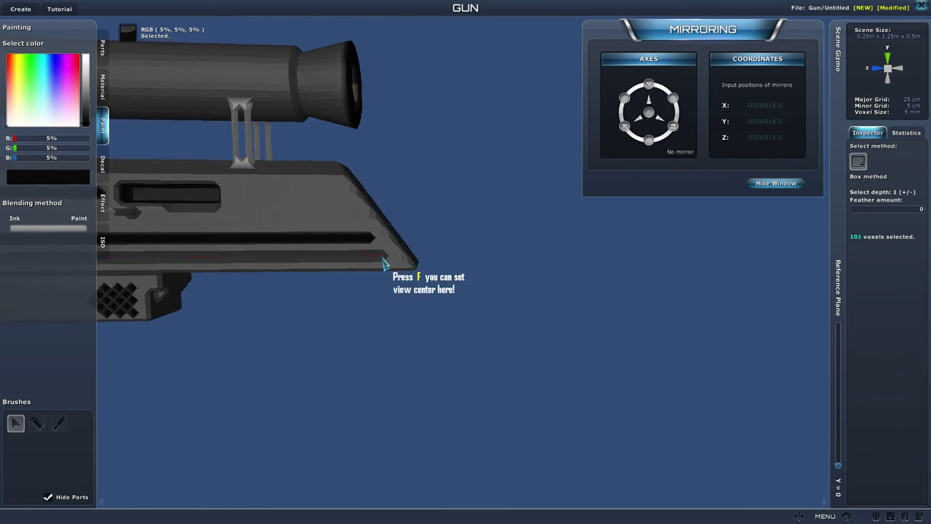
click(881, 281)
Select the vertical recessed strips on the muzzle block's faces and fill them with RGB 5%.
mouse_move(716, 344)
right_down()
mouse_move(658, 342)
mouse_move(624, 382)
mouse_move(590, 379)
mouse_move(657, 399)
right_up()
scroll(658, 345, up, 1)
click(660, 349)
scroll(661, 349, down, 3)
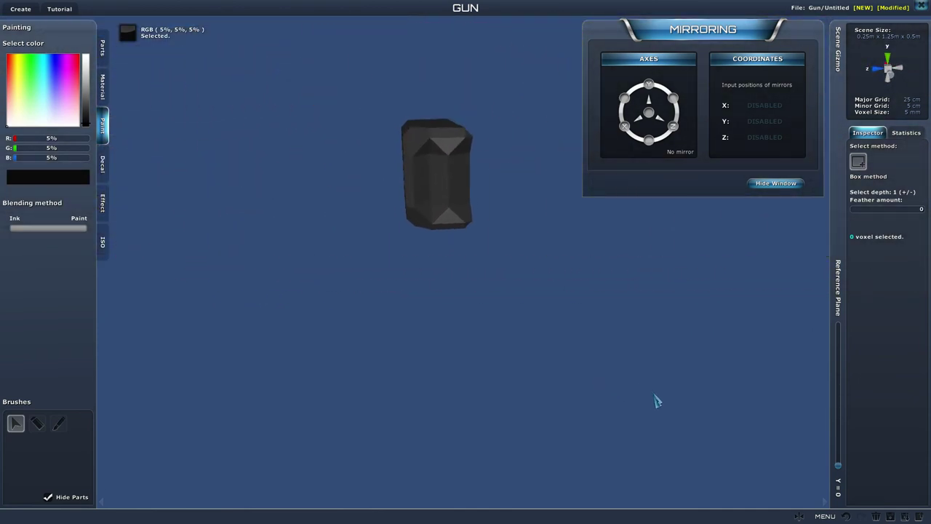
drag(429, 156, 429, 191)
click(434, 210)
right_drag(821, 295, 598, 301)
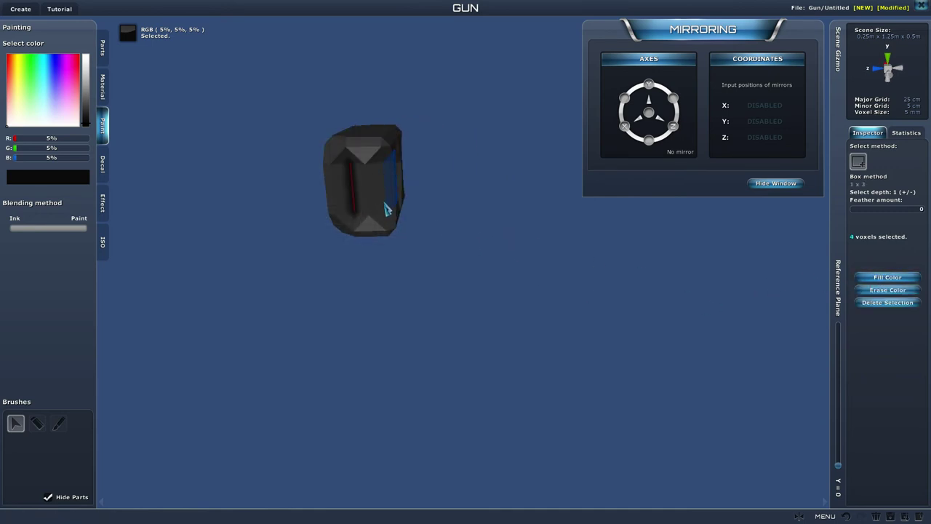
mouse_move(781, 283)
right_down()
mouse_move(590, 280)
mouse_move(581, 292)
mouse_move(526, 298)
mouse_move(606, 298)
mouse_move(568, 290)
mouse_move(513, 303)
mouse_move(326, 285)
mouse_move(359, 308)
mouse_move(567, 313)
mouse_move(610, 292)
right_up()
click(591, 280)
Show the whole gun with its attached parts in material mode and review its creation statistics.
key(a)
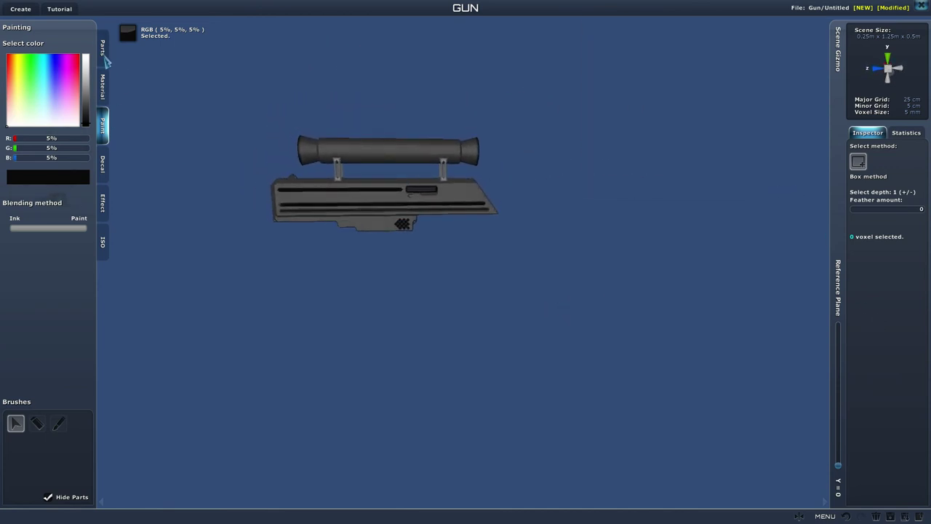
click(102, 86)
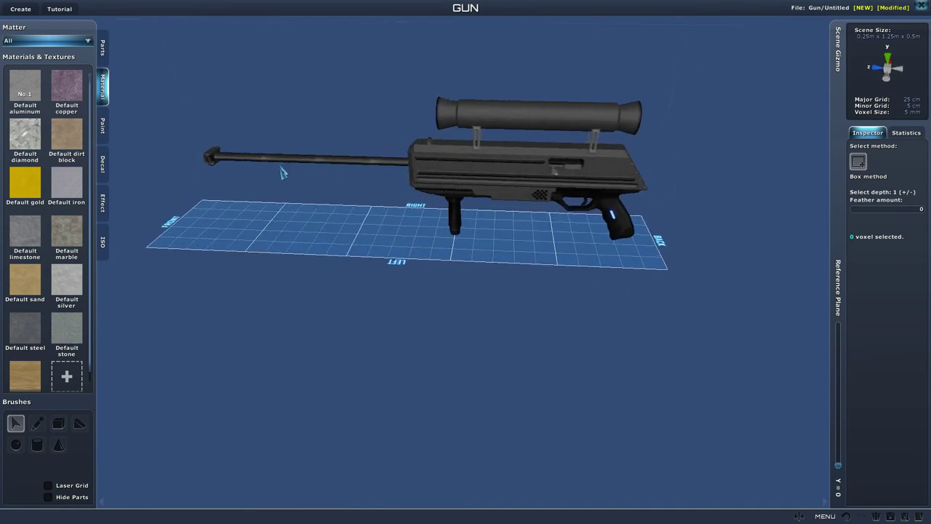
right_drag(352, 178, 361, 201)
scroll(357, 190, down, 3)
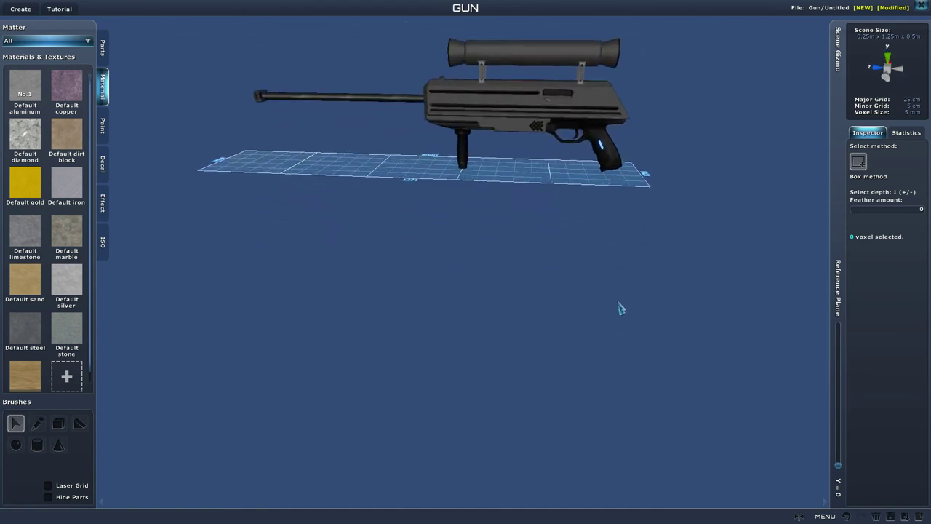
click(902, 133)
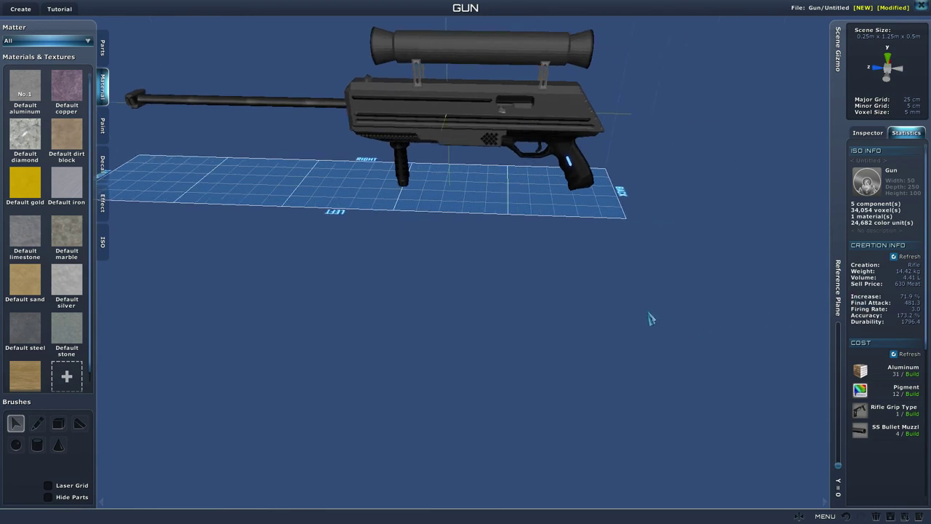
middle_drag(649, 311, 646, 294)
scroll(644, 292, down, 3)
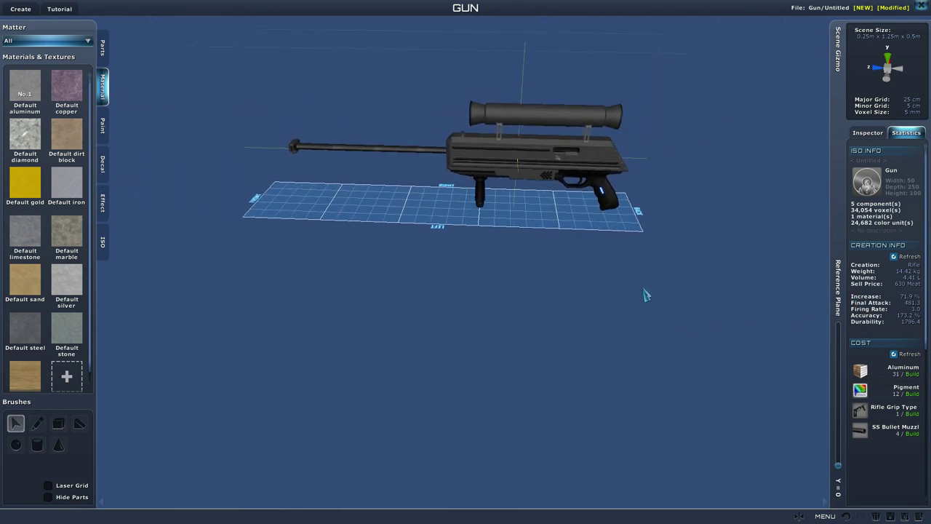
Start saving the ISO and set the icon's background colour to dark red, RGB 39%, 3%, 3%.
click(906, 516)
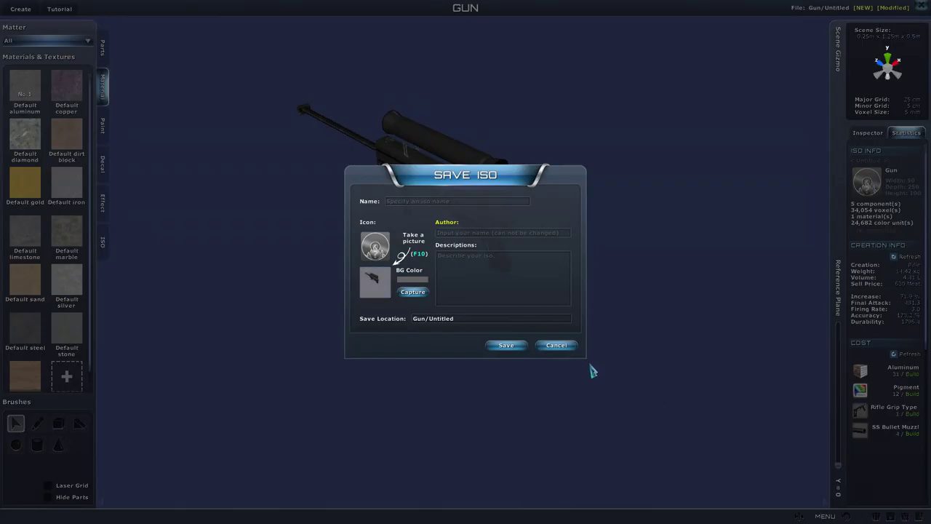
click(411, 279)
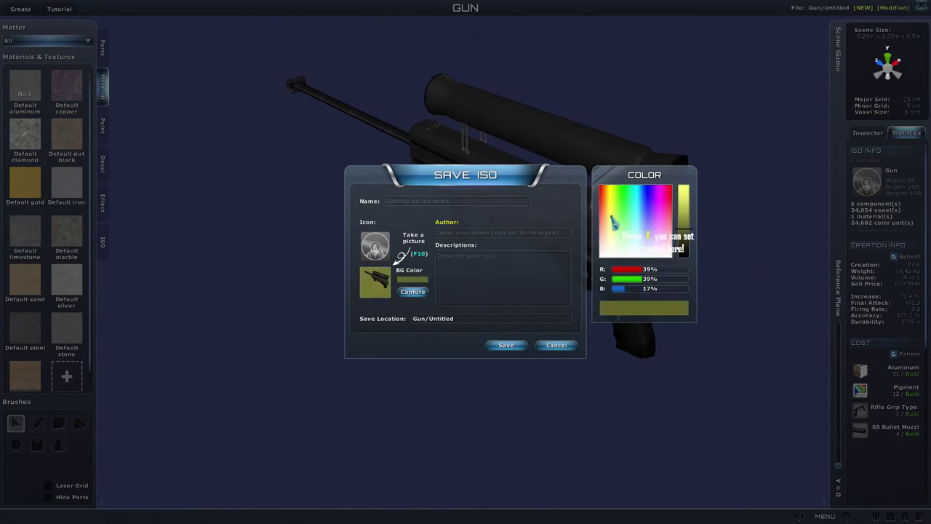
click(662, 204)
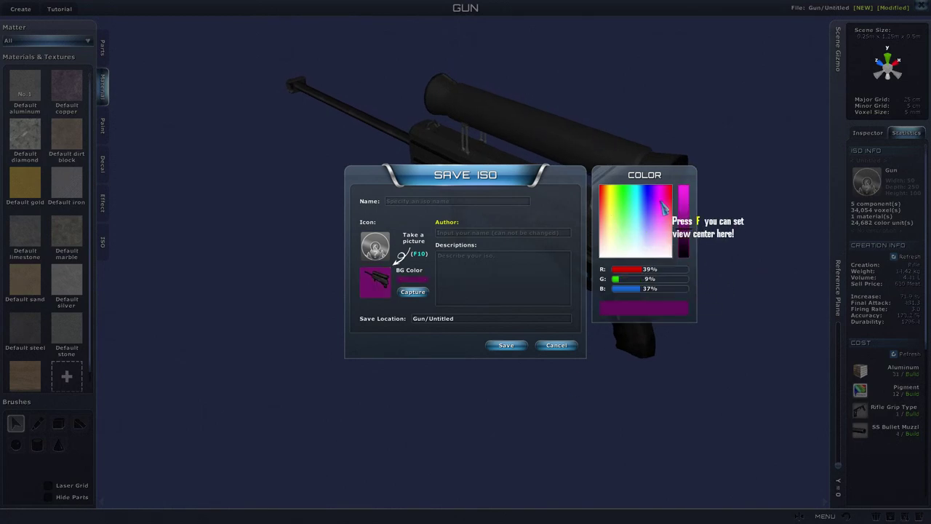
click(669, 204)
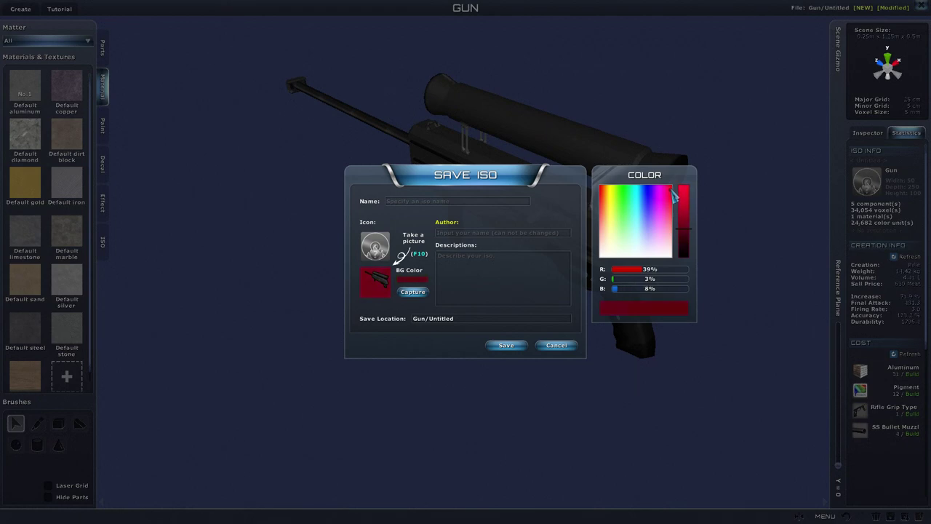
right_drag(673, 208, 663, 233)
Tilt the gun diagonally, capture it as the icon, name the ISO Sniper and save it.
right_drag(625, 331, 613, 434)
key(Down)
key(Left)
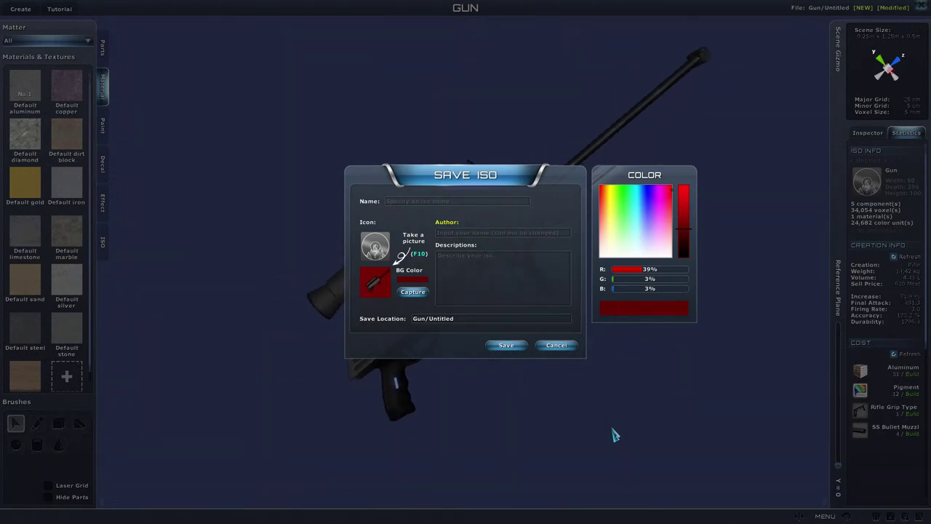
click(412, 291)
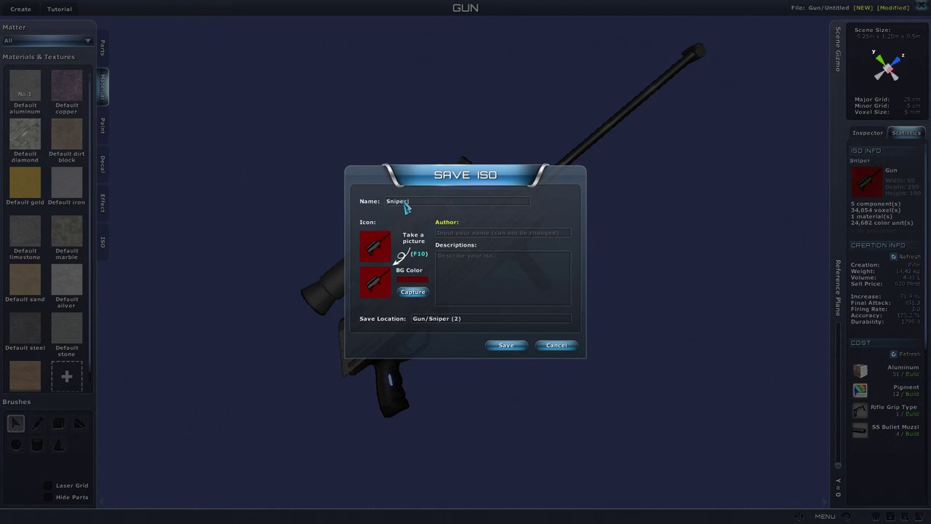
click(510, 348)
click(466, 281)
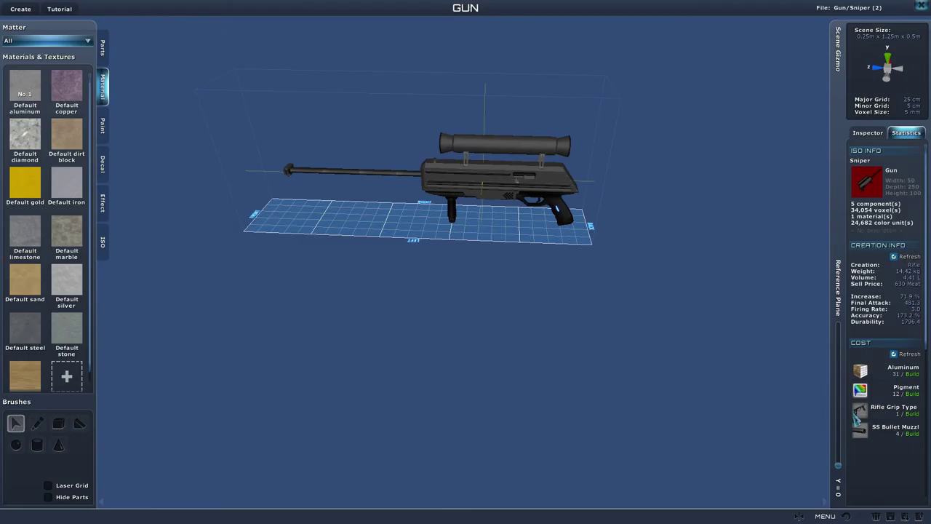
Export the Sniper creation as a usable rifle and confirm the export.
click(919, 516)
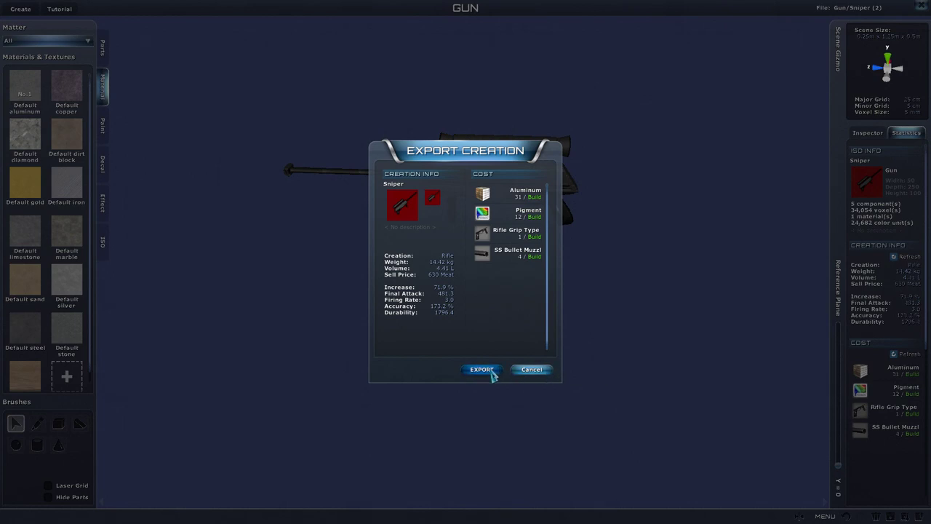
click(493, 372)
click(466, 282)
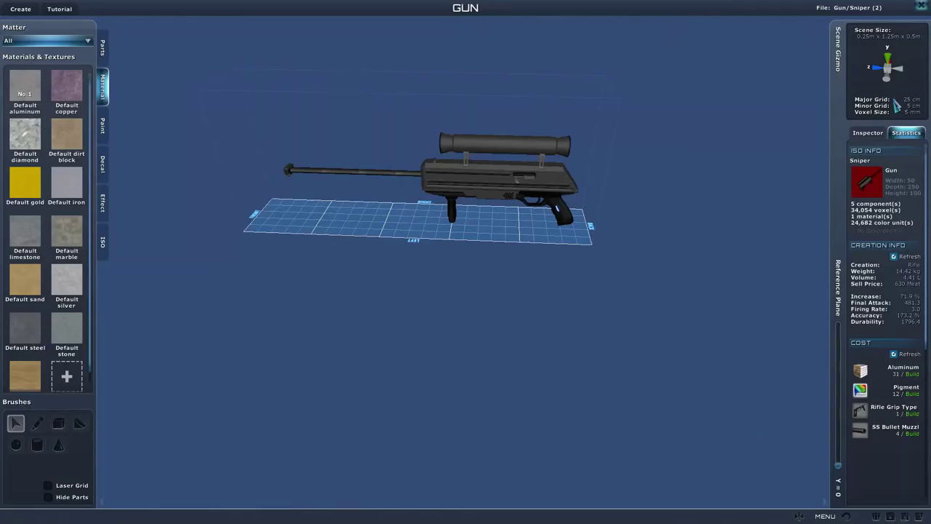
Exit the editor, find the exported red-icon rifle in the equipment inventory and assign it to quick slot 1.
click(921, 7)
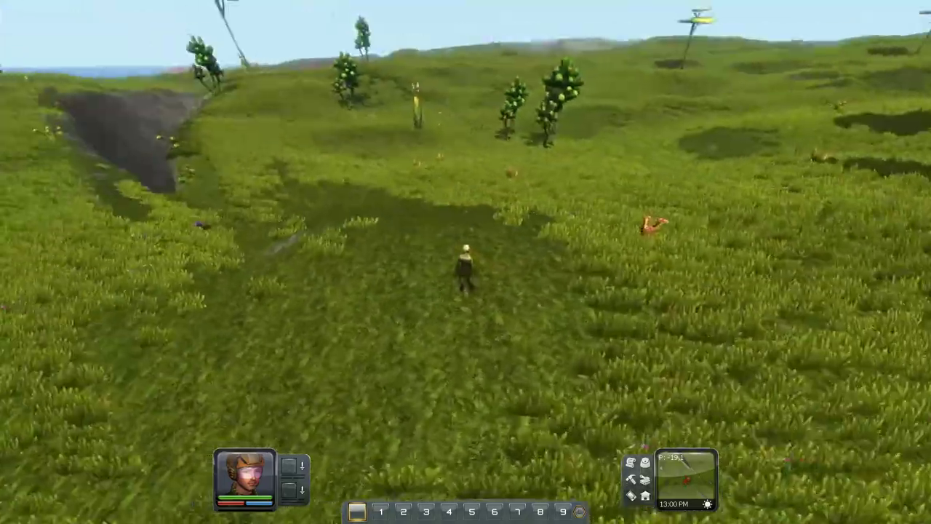
key(i)
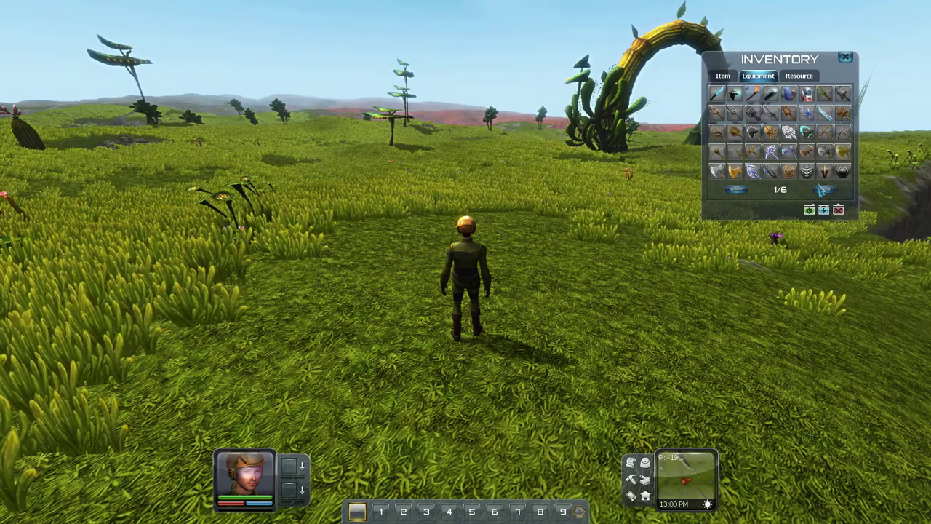
click(823, 190)
click(824, 190)
click(823, 190)
click(824, 190)
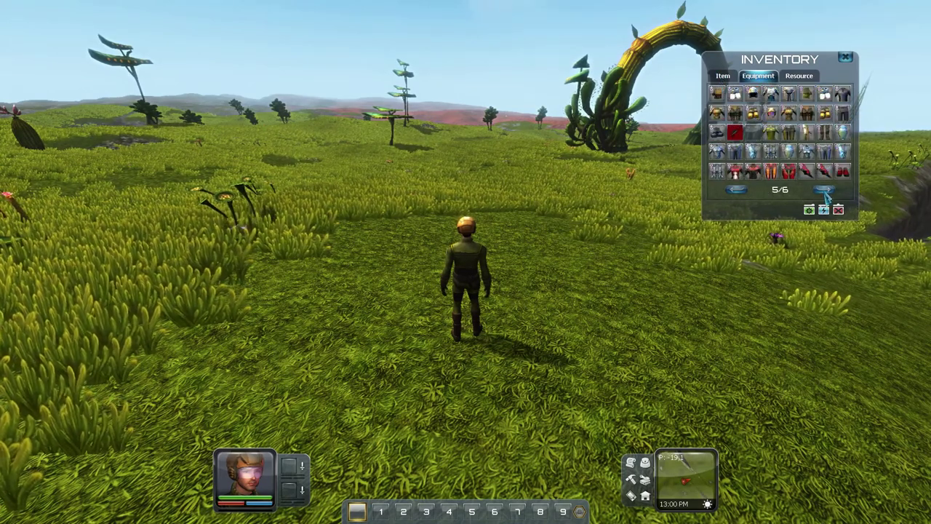
click(823, 190)
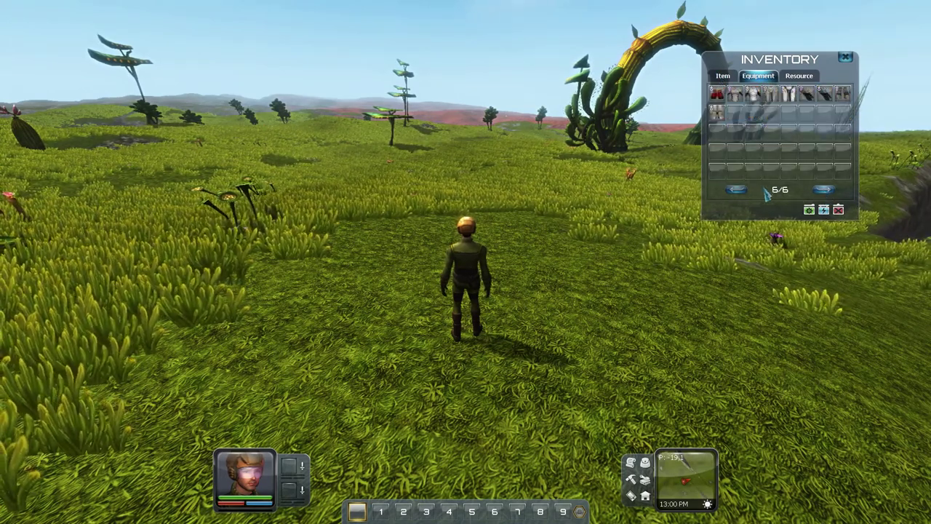
click(737, 189)
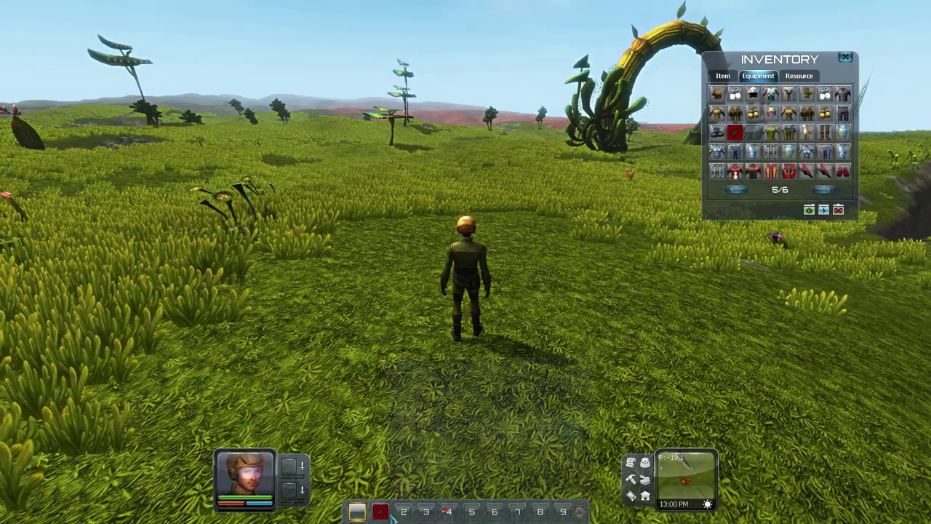
click(845, 60)
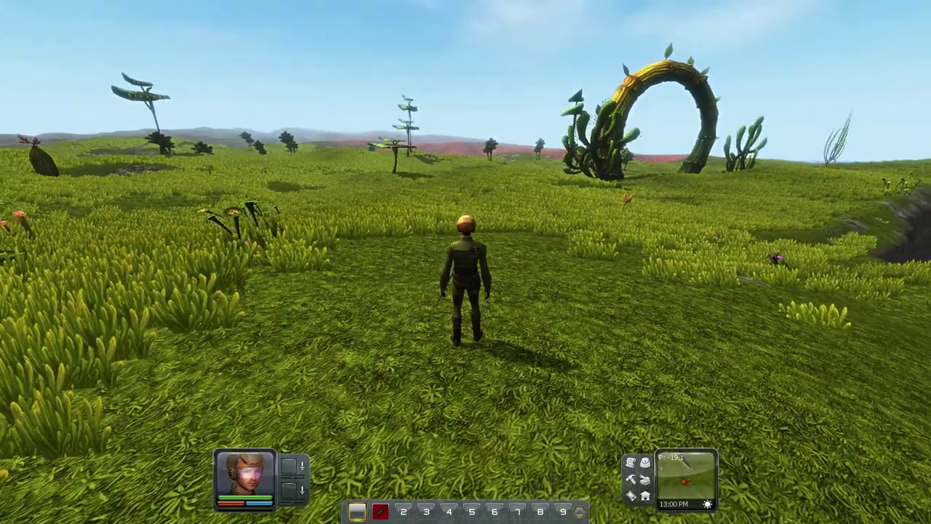
Equip the rifle from quick slot 1, holster it and examine it up close on the character's back.
key(1)
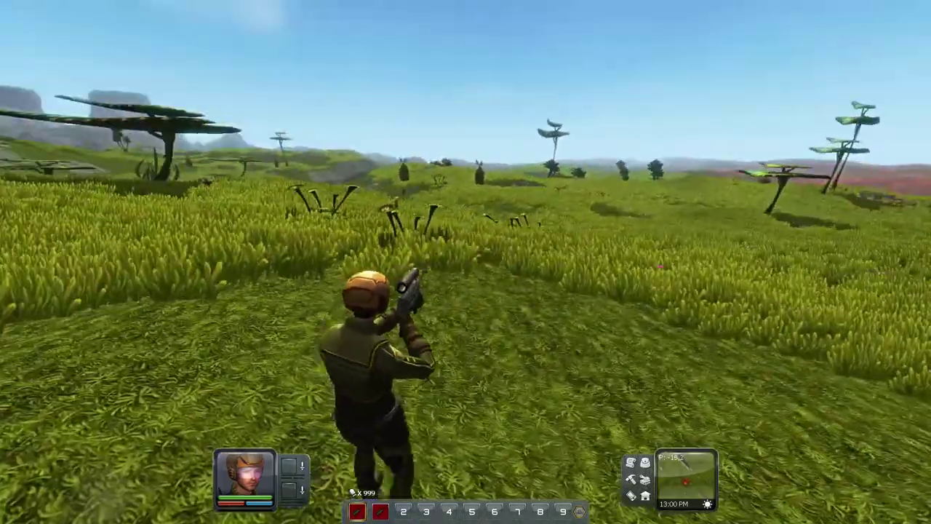
key(x)
key(w)
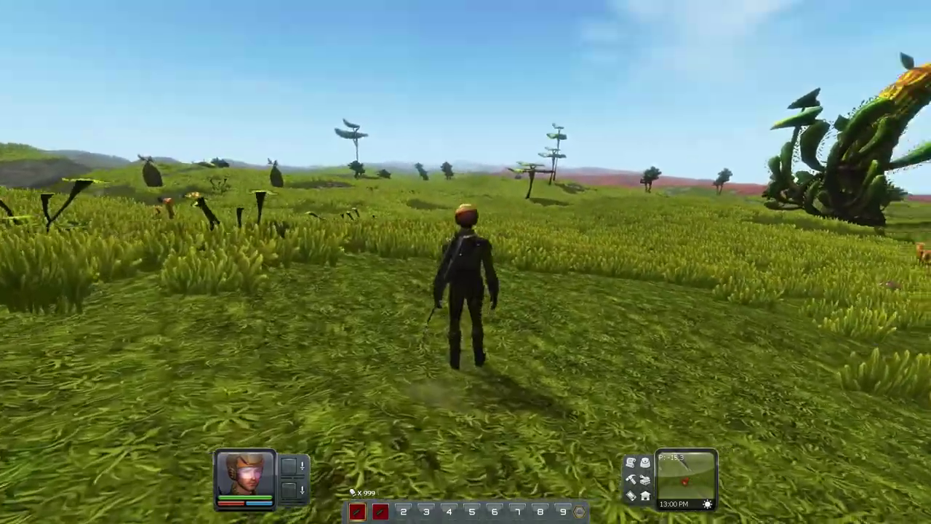
scroll(465, 209, up, 3)
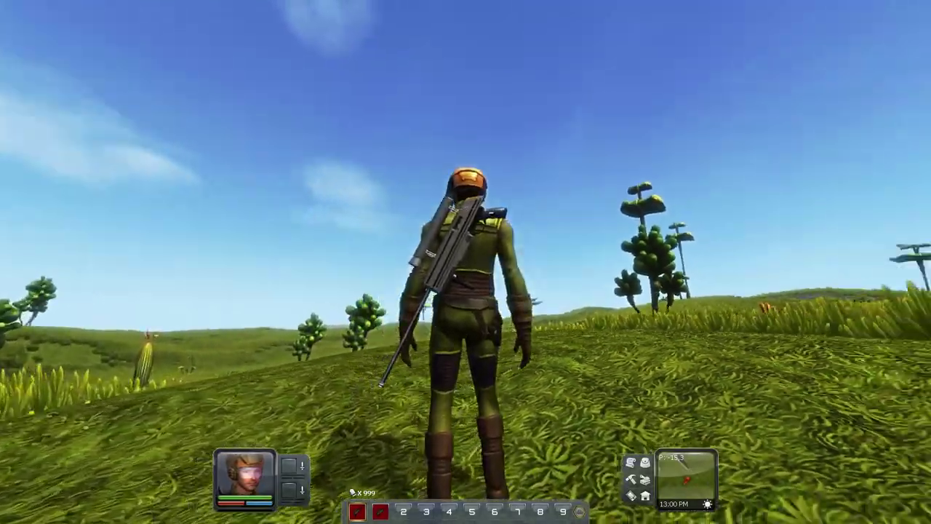
right_drag(581, 280, 626, 280)
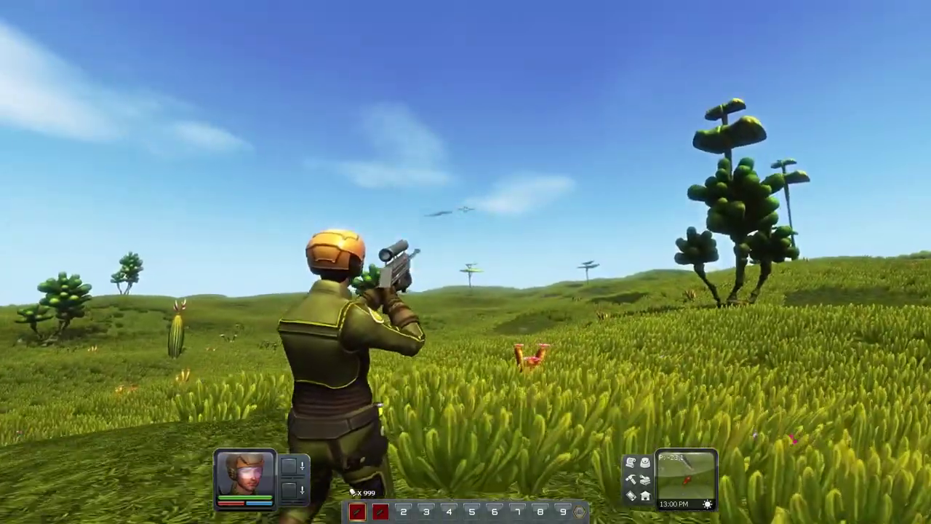
Aim the rifle at the flying creature ahead and fire while advancing through the grass.
click(466, 262)
key(w)
key(d)
click(466, 209)
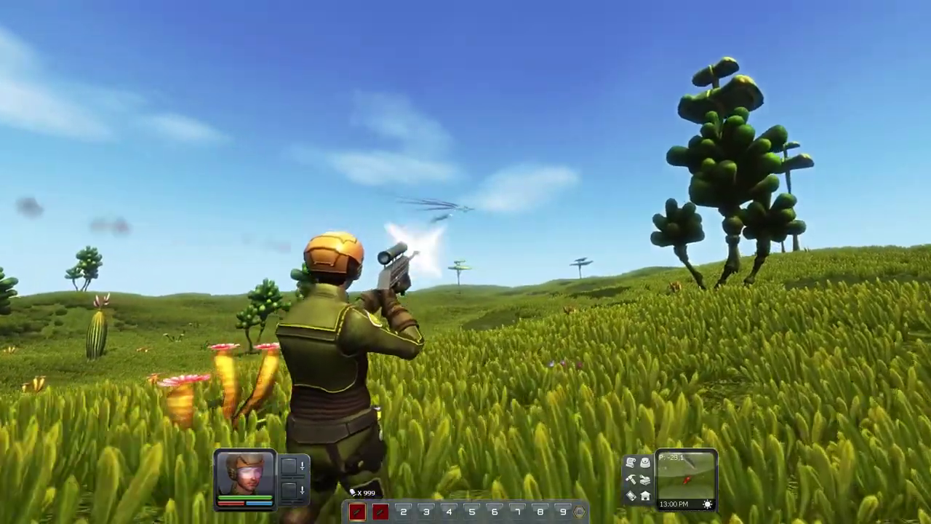
key(w)
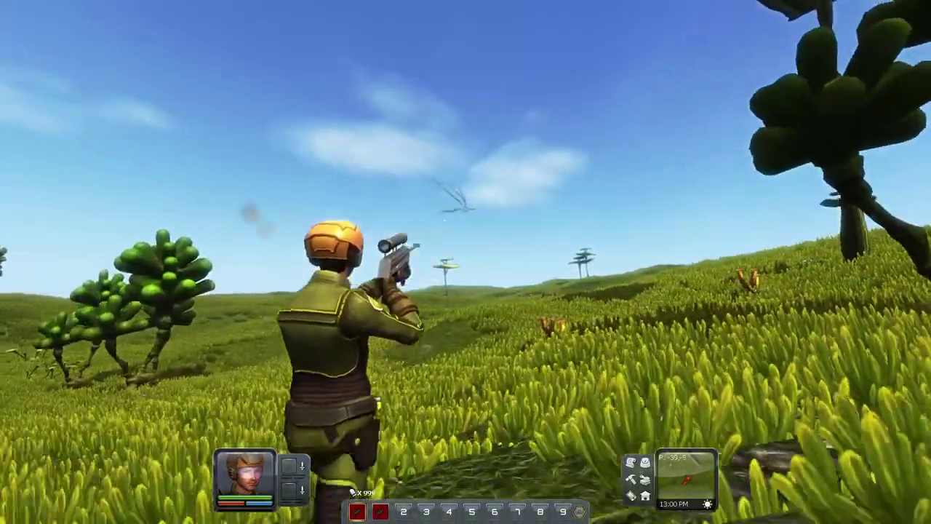
Advance and fire several rounds across the grassland, holster the rifle and inspect the Sniper's stats in its quick slot.
key(w)
click(466, 209)
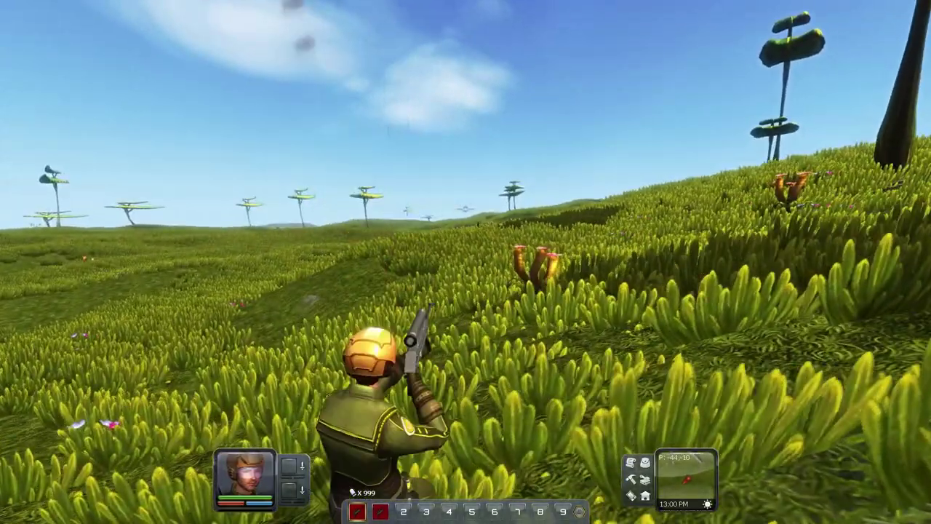
click(466, 209)
click(465, 208)
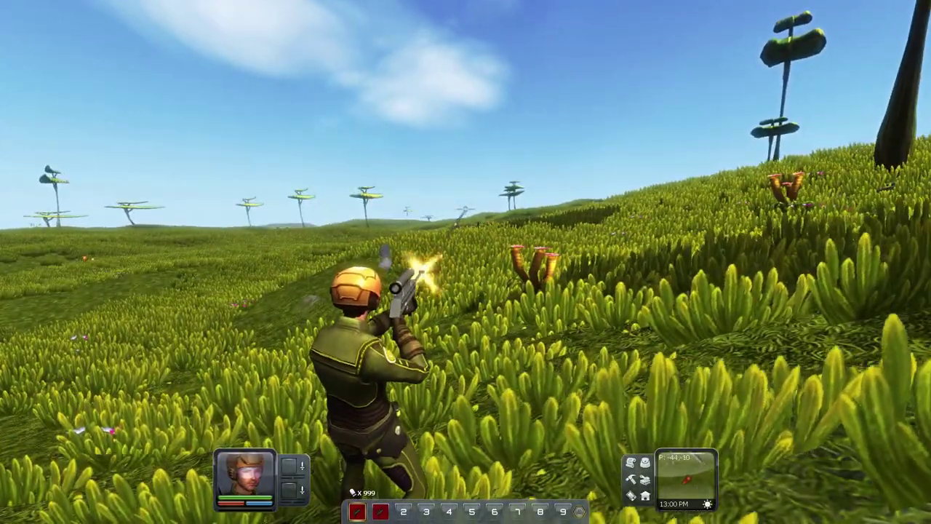
key(F5)
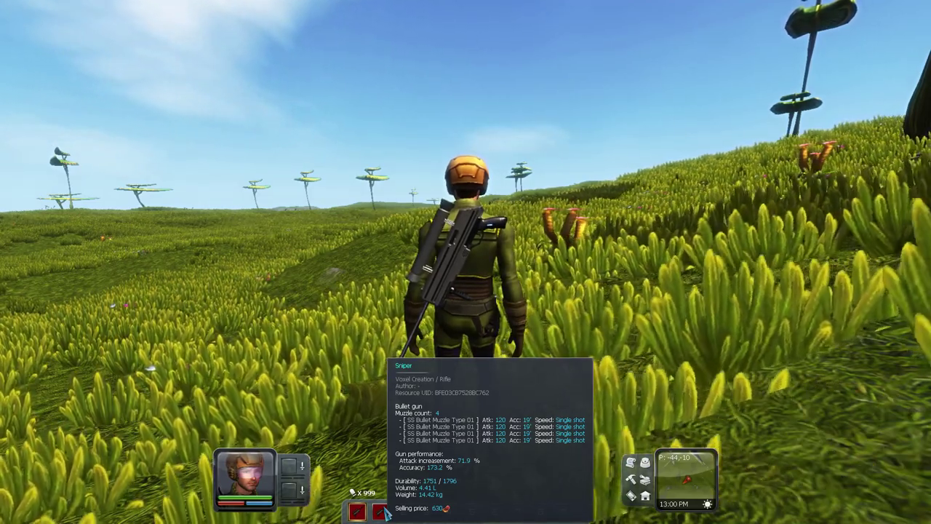
Turn toward the open plain with the flat-topped trees and fire the rifle skyward while running through the grass.
mouse_move(387, 509)
right_down()
mouse_move(218, 495)
mouse_move(196, 451)
mouse_move(131, 494)
right_up()
key(w)
click(466, 210)
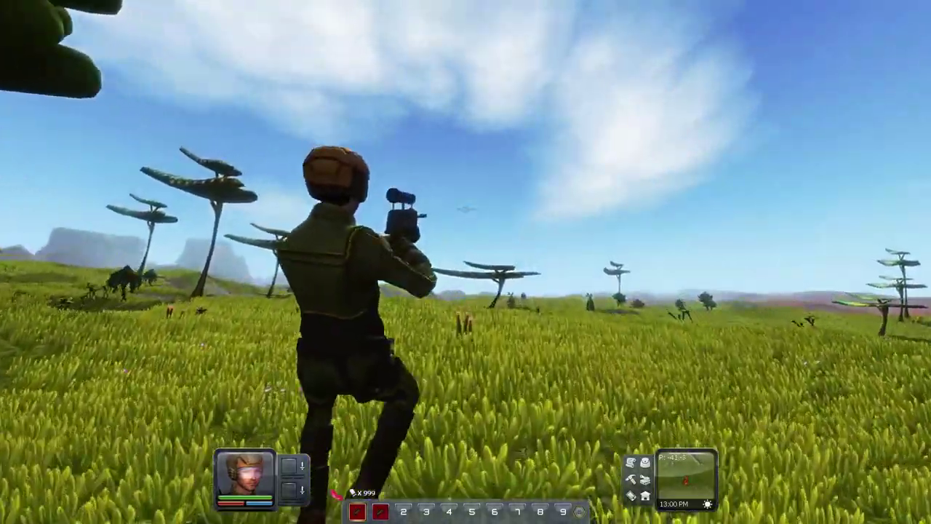
key(w)
click(465, 209)
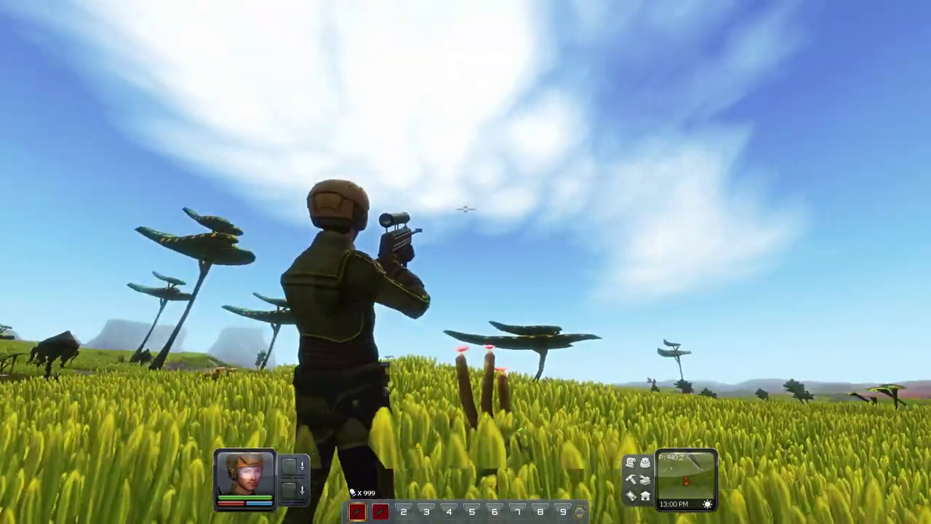
click(466, 209)
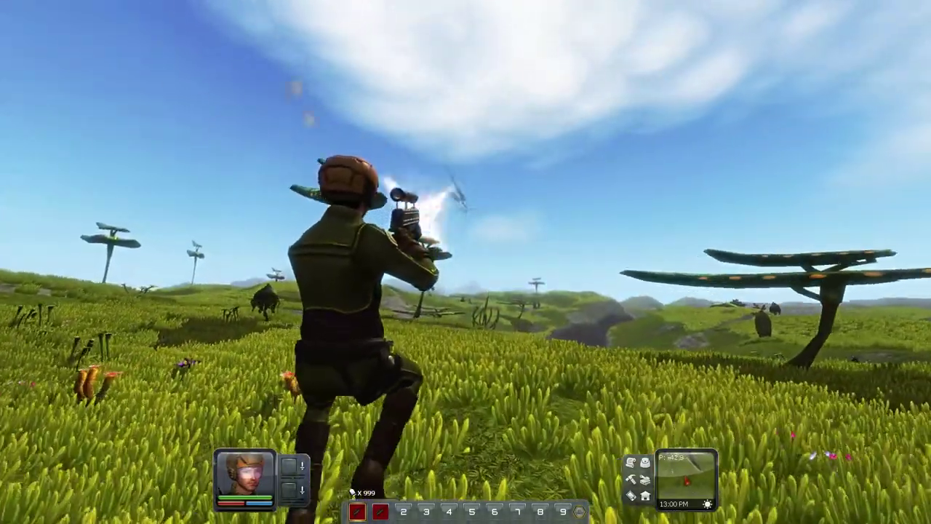
Holster the rifle and walk through the grass with it on the character's back.
key(x)
key(w)
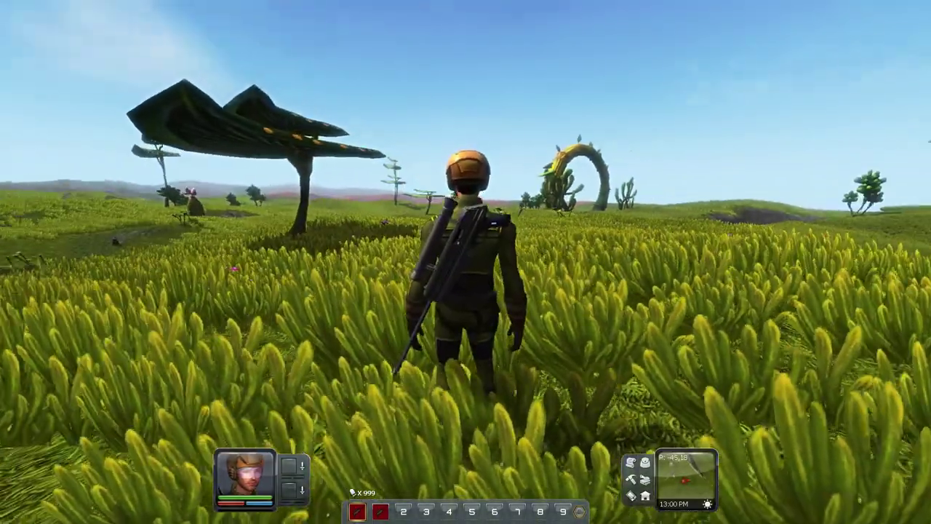
key(w)
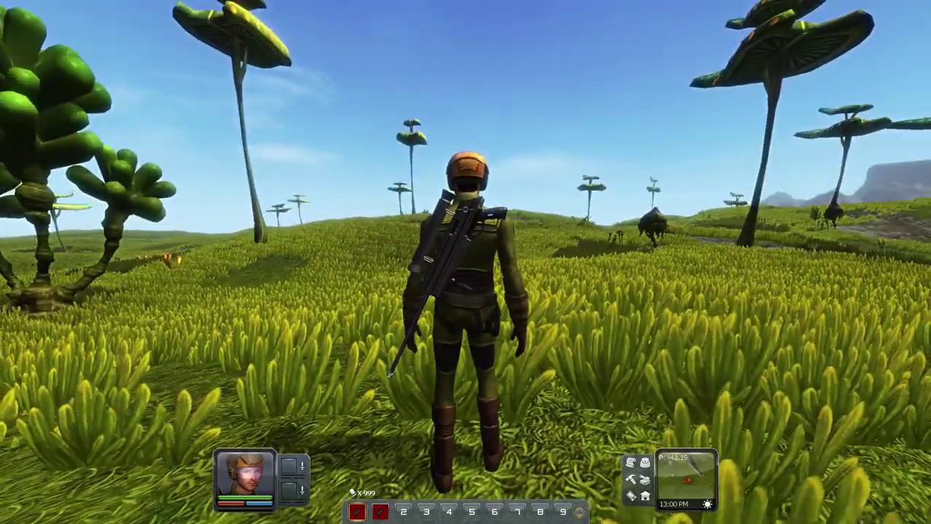
Draw and aim the rifle once more, holster it and run toward the thorny arch.
click(466, 209)
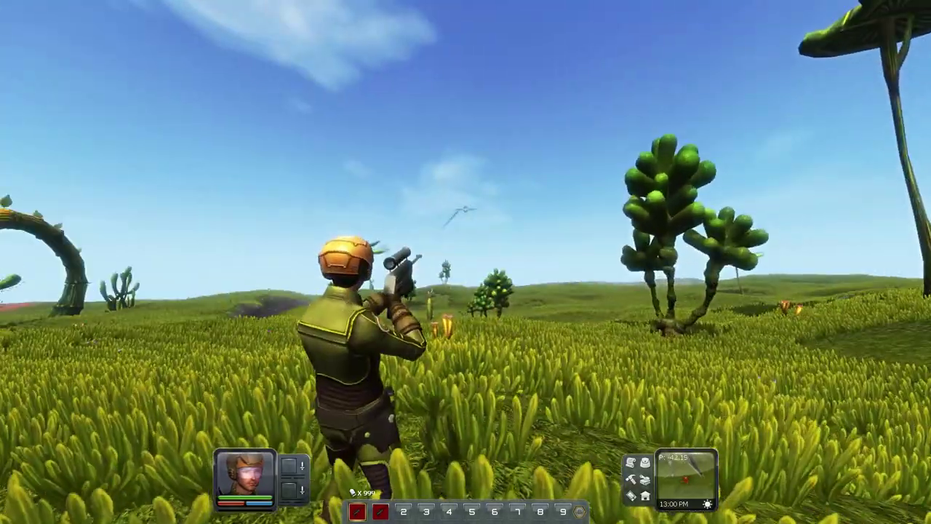
key(x)
key(w)
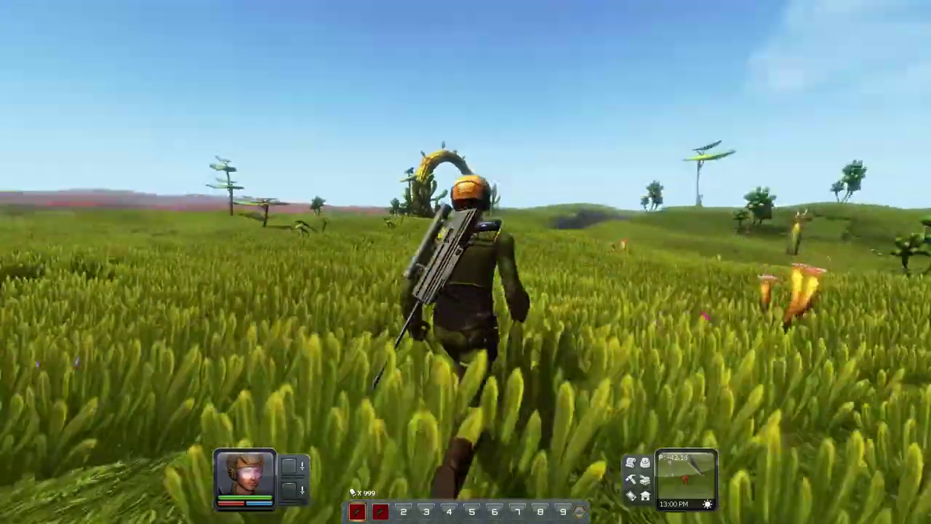